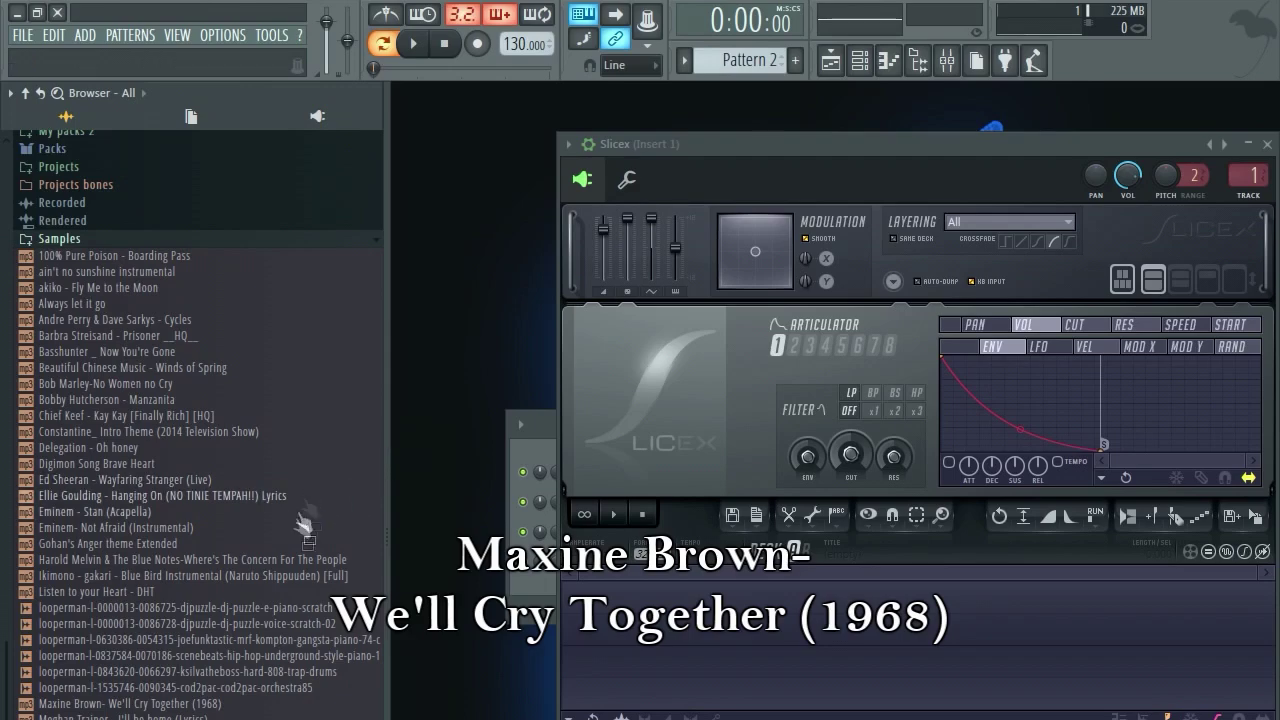
Load the song "Maxine Brown- We'll Cry Together (1968)" from the Samples folder into the Slicex waveform editor.
scroll(290, 548, down, 3)
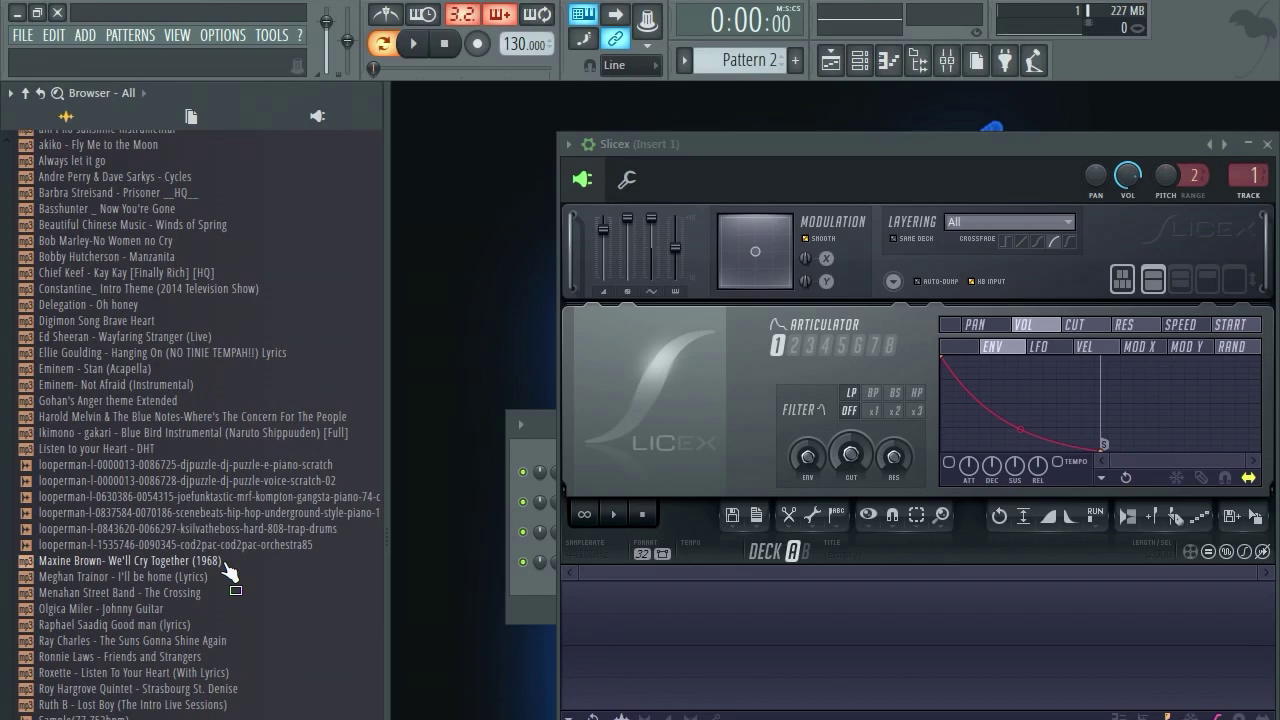
drag(230, 572, 650, 624)
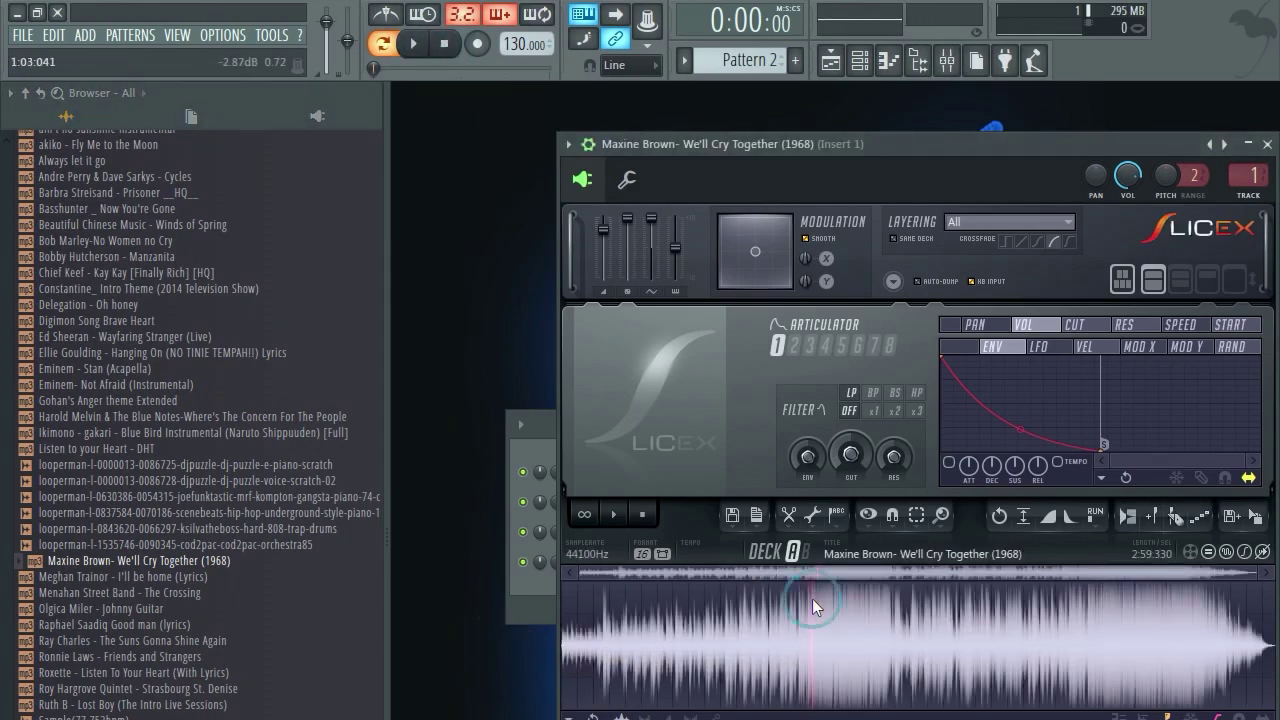
Select the passage from about 1:04 to 1:22 in the waveform and listen to it.
scroll(812, 598, up, 3)
drag(826, 571, 858, 571)
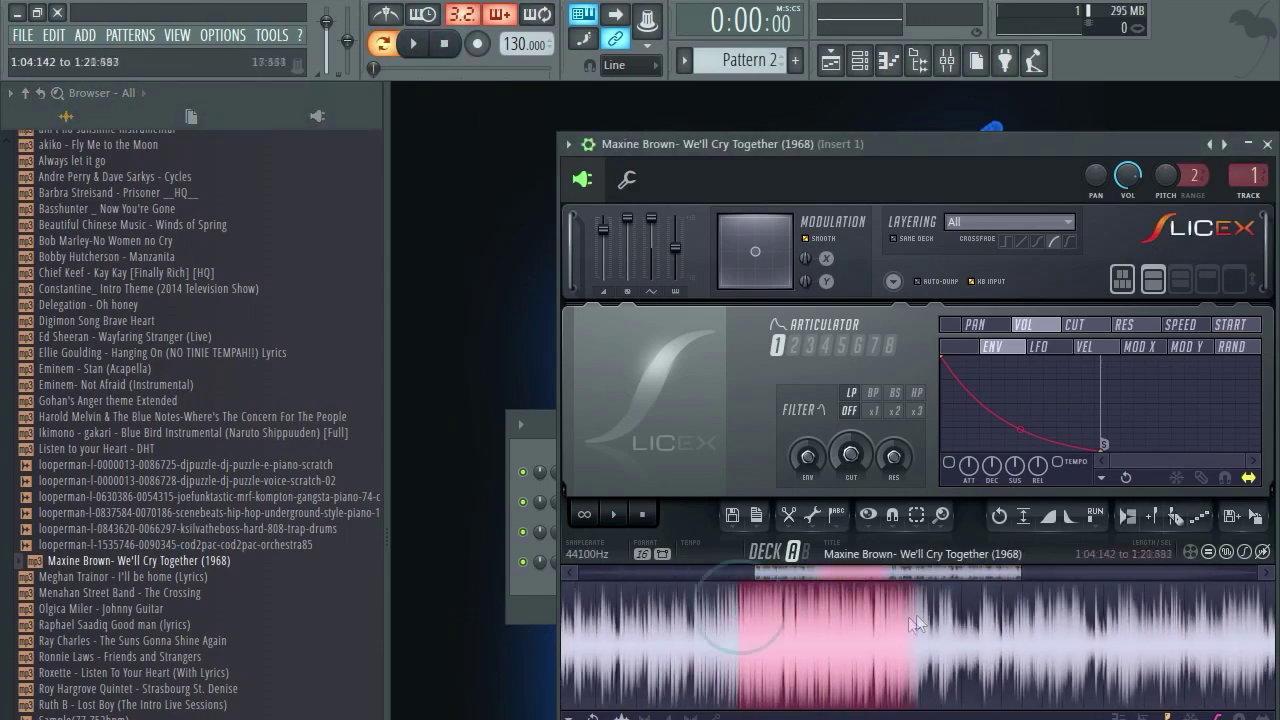
click(614, 514)
scroll(790, 604, up, 3)
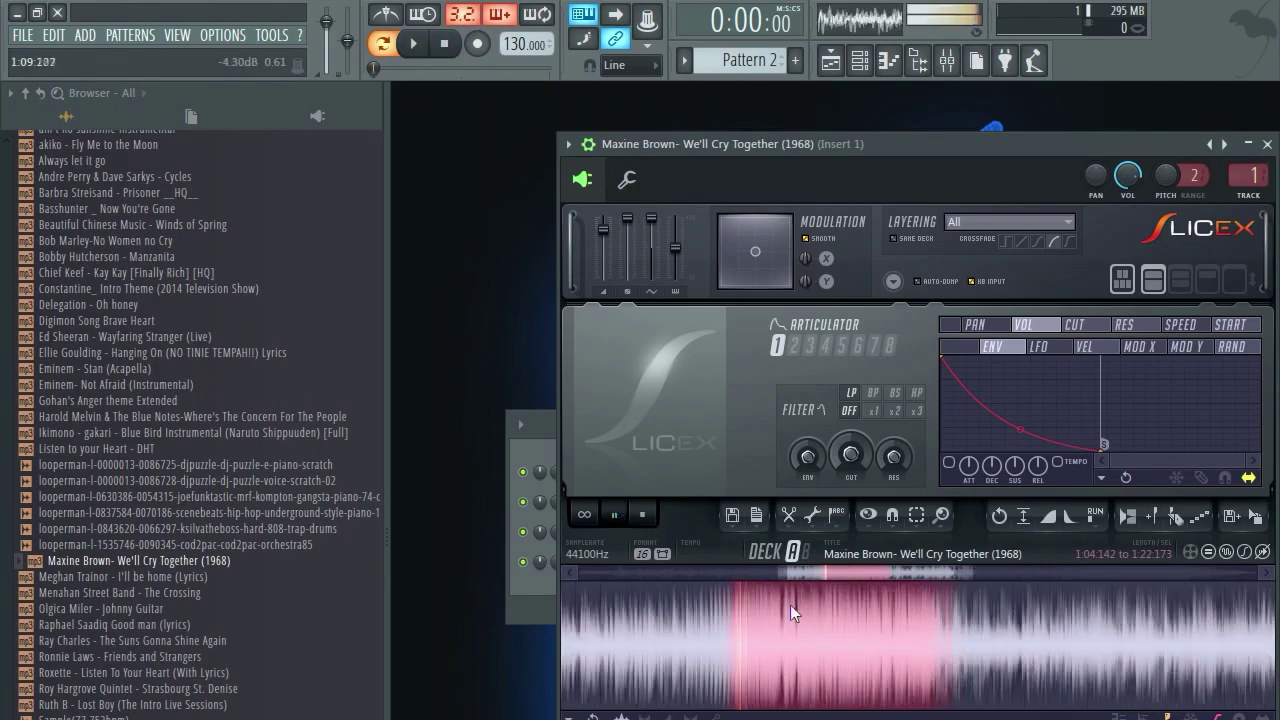
scroll(778, 609, up, 2)
scroll(703, 605, down, 2)
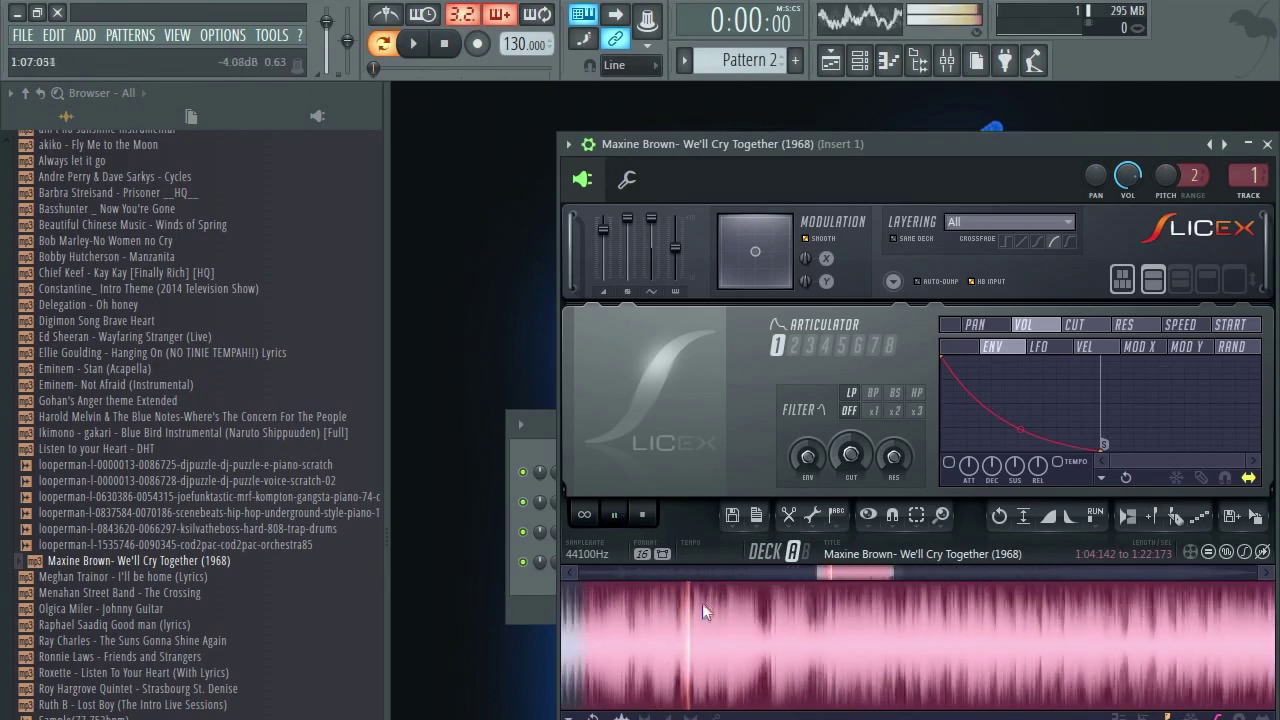
Stop playback, turn on looped playback and audition the short passage from 1:07.133 to 1:08.754.
click(644, 515)
drag(706, 603, 754, 608)
click(614, 514)
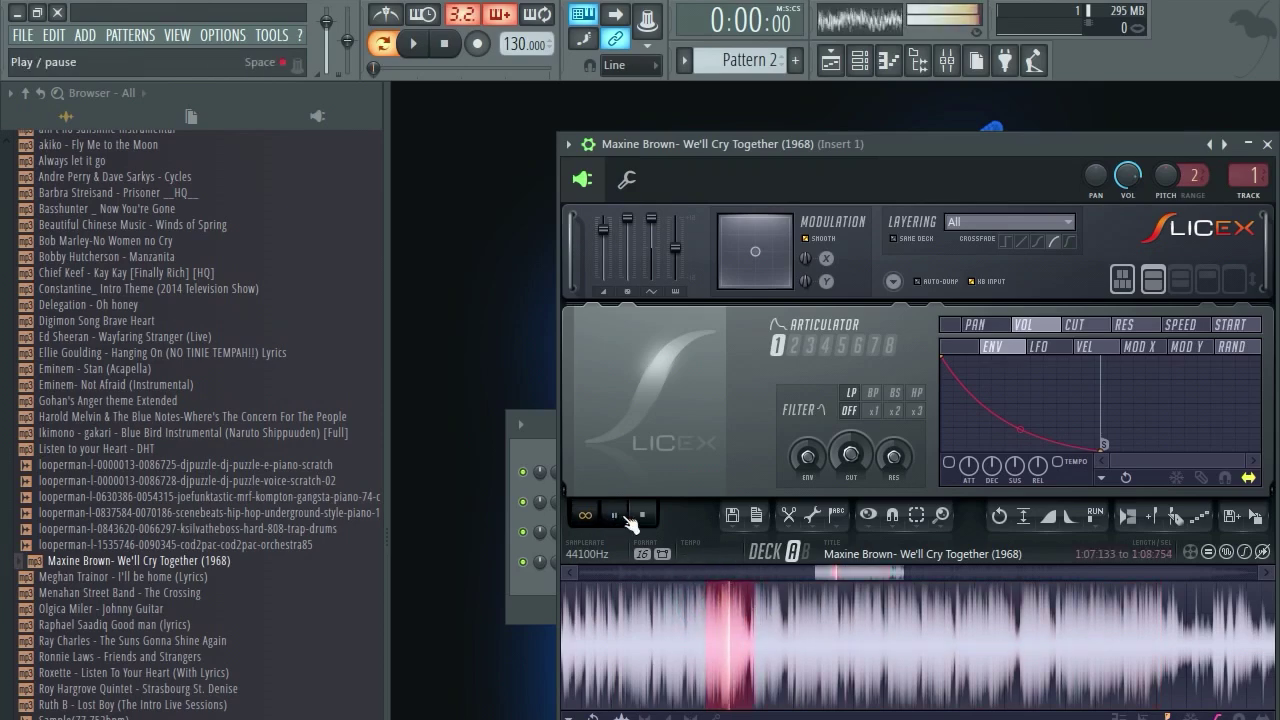
click(619, 514)
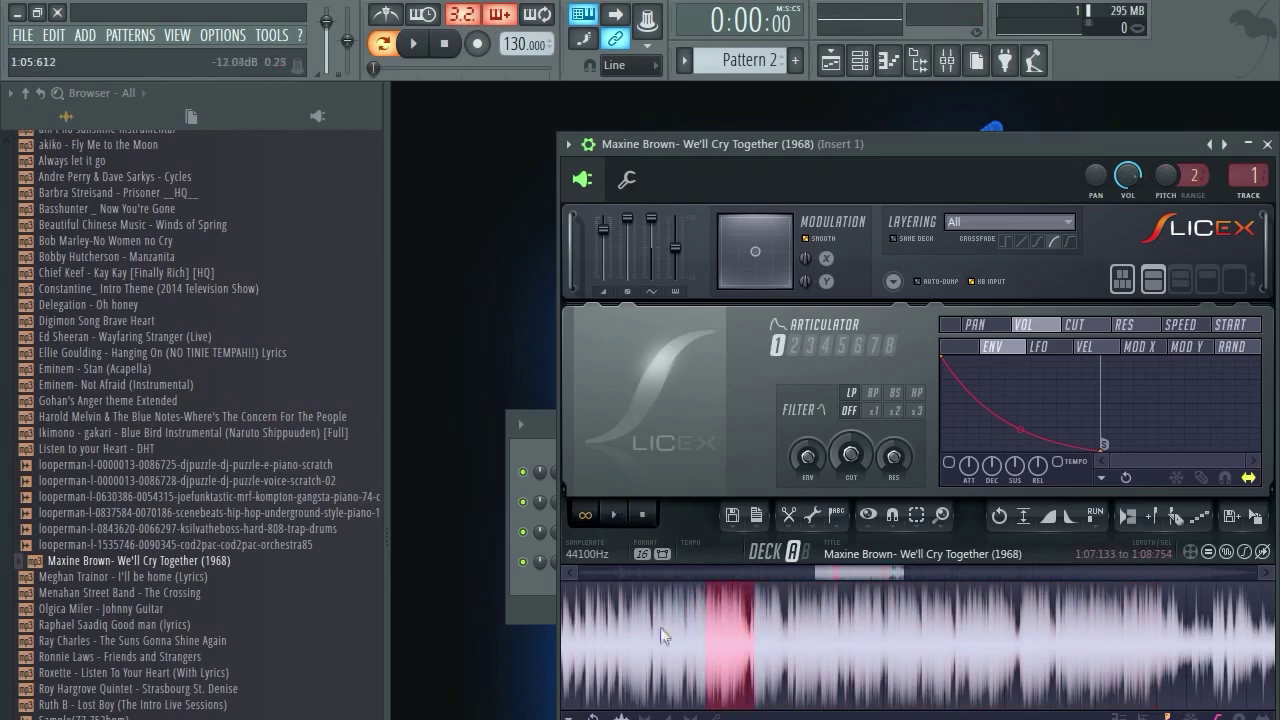
Clear the selection and look over the whole song's waveform for another passage to sample.
scroll(680, 626, down, 4)
drag(830, 572, 757, 572)
scroll(898, 616, up, 2)
scroll(913, 623, up, 3)
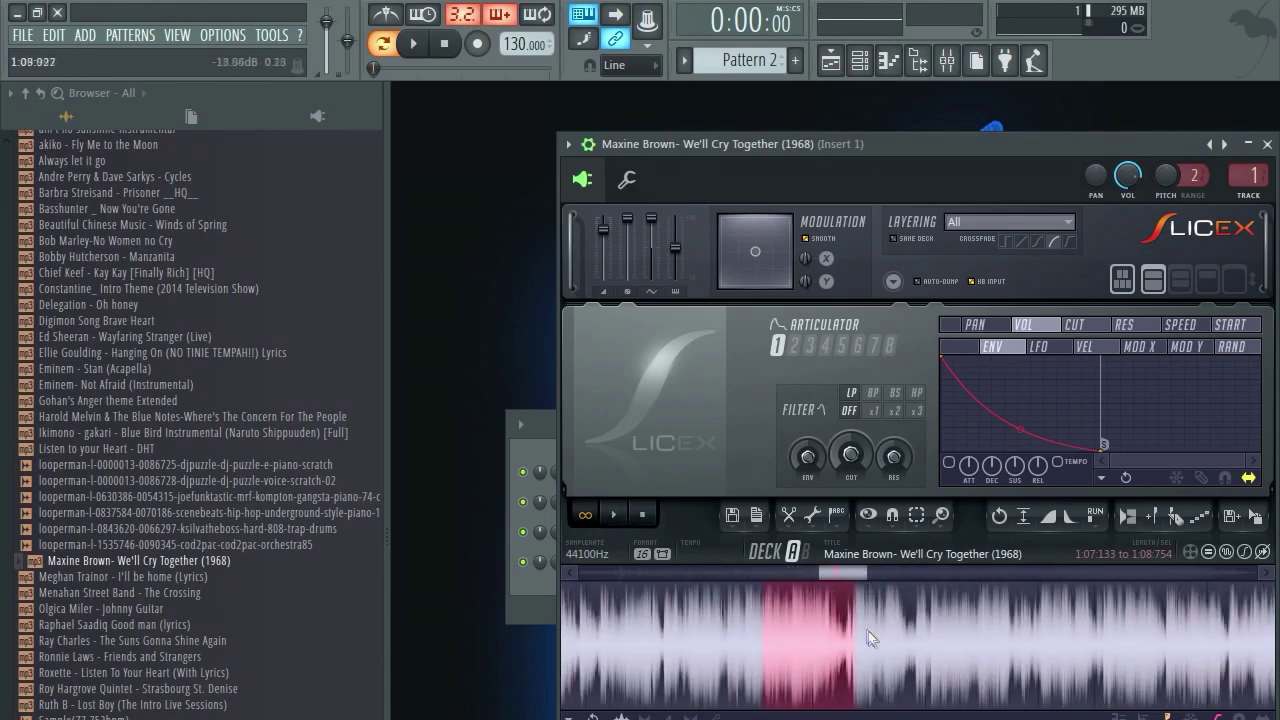
drag(840, 572, 728, 569)
scroll(718, 601, down, 5)
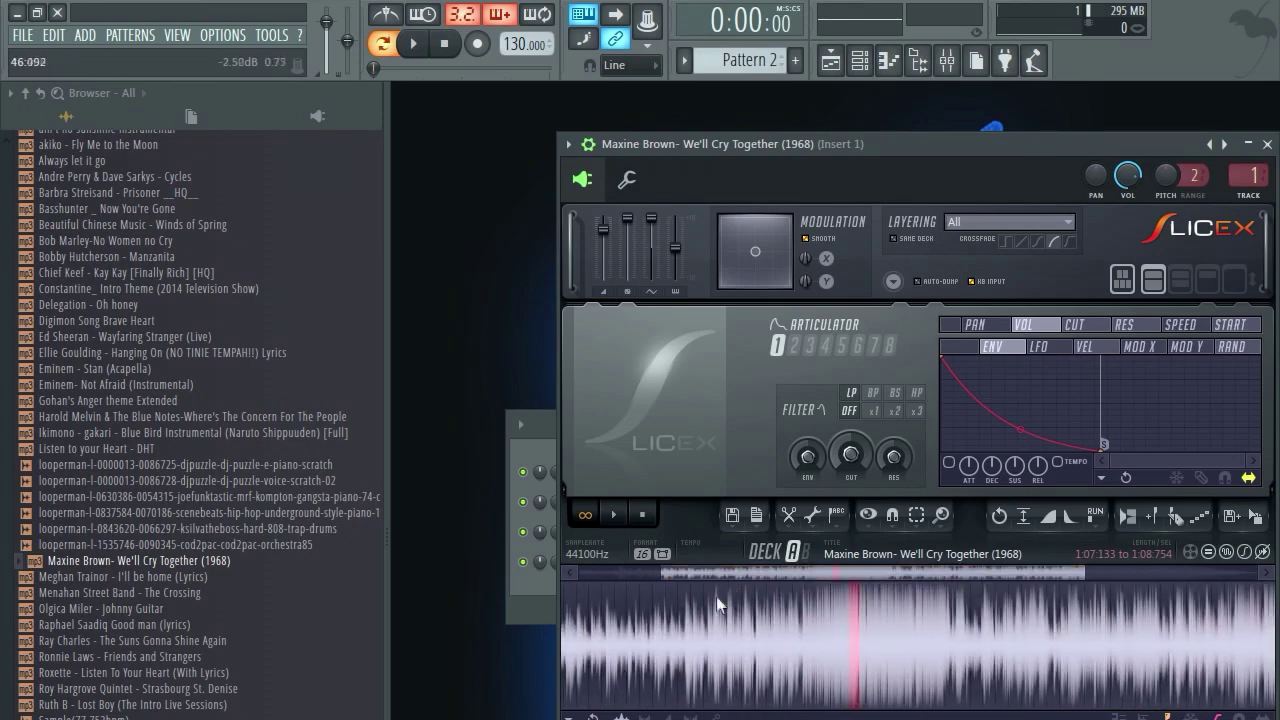
click(716, 597)
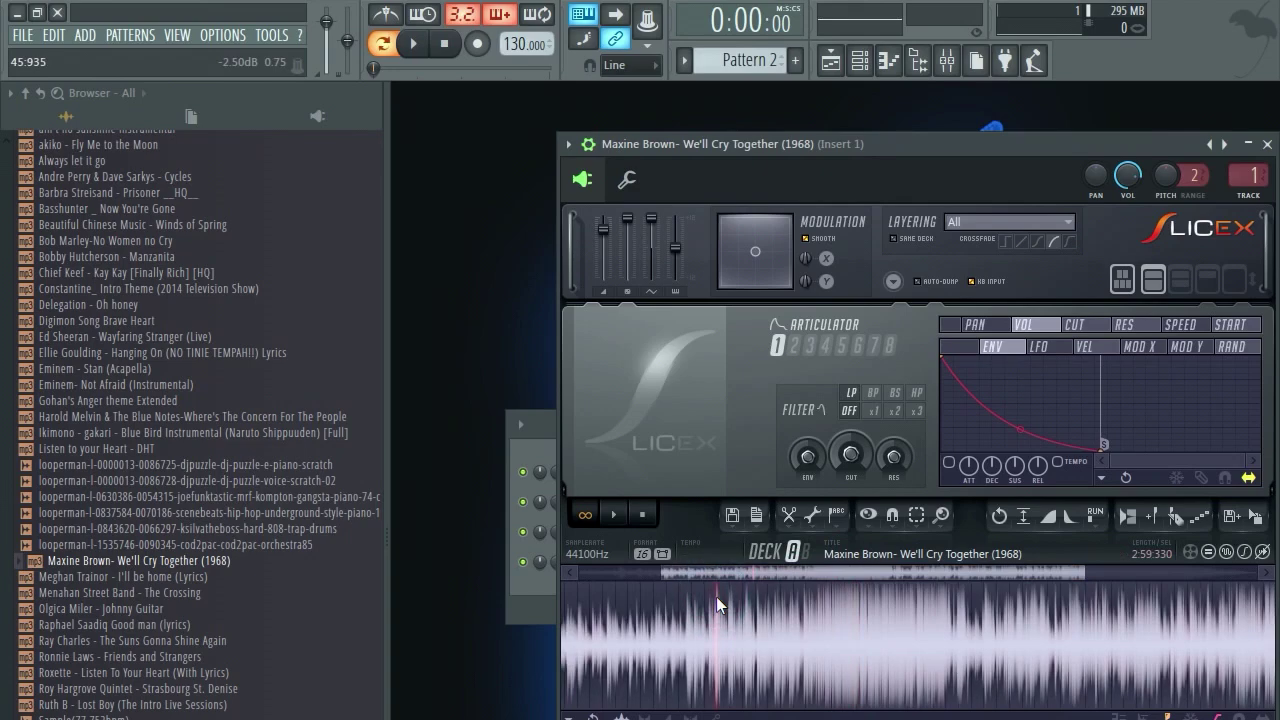
scroll(724, 598, down, 3)
click(776, 600)
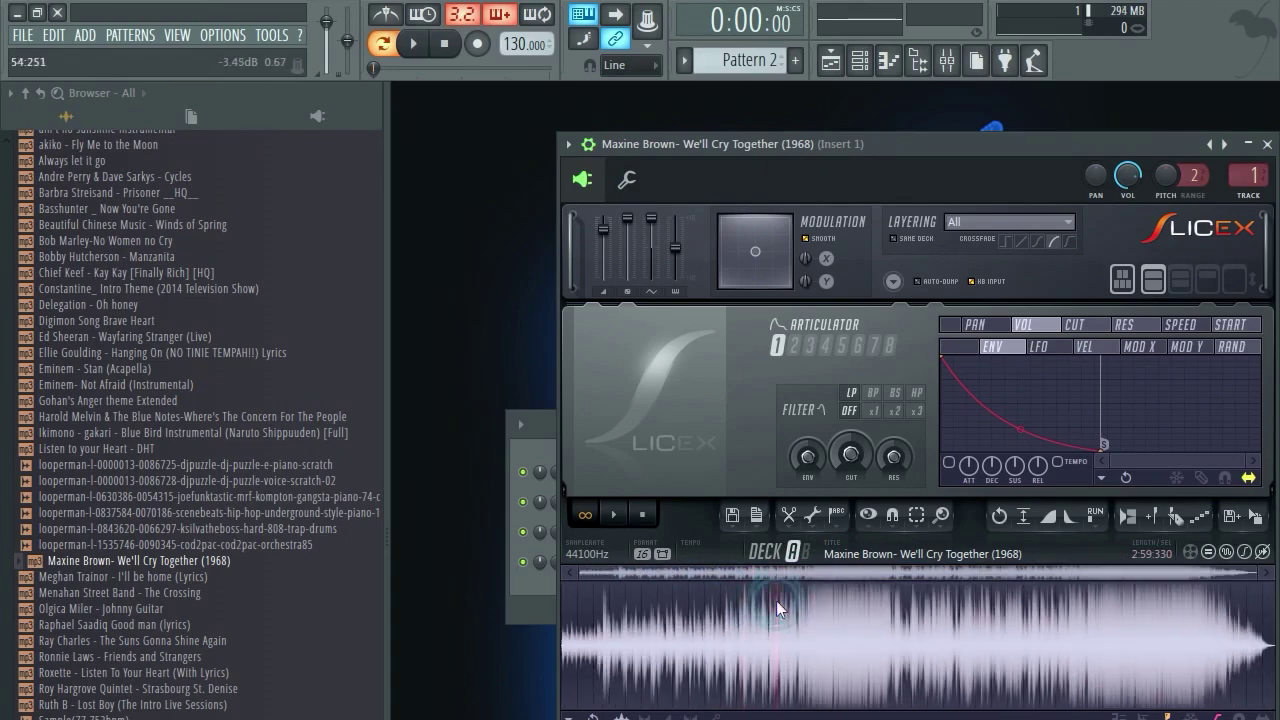
Select the song's opening passage in the waveform, from 0:377 to about 10:579.
scroll(600, 590, up, 5)
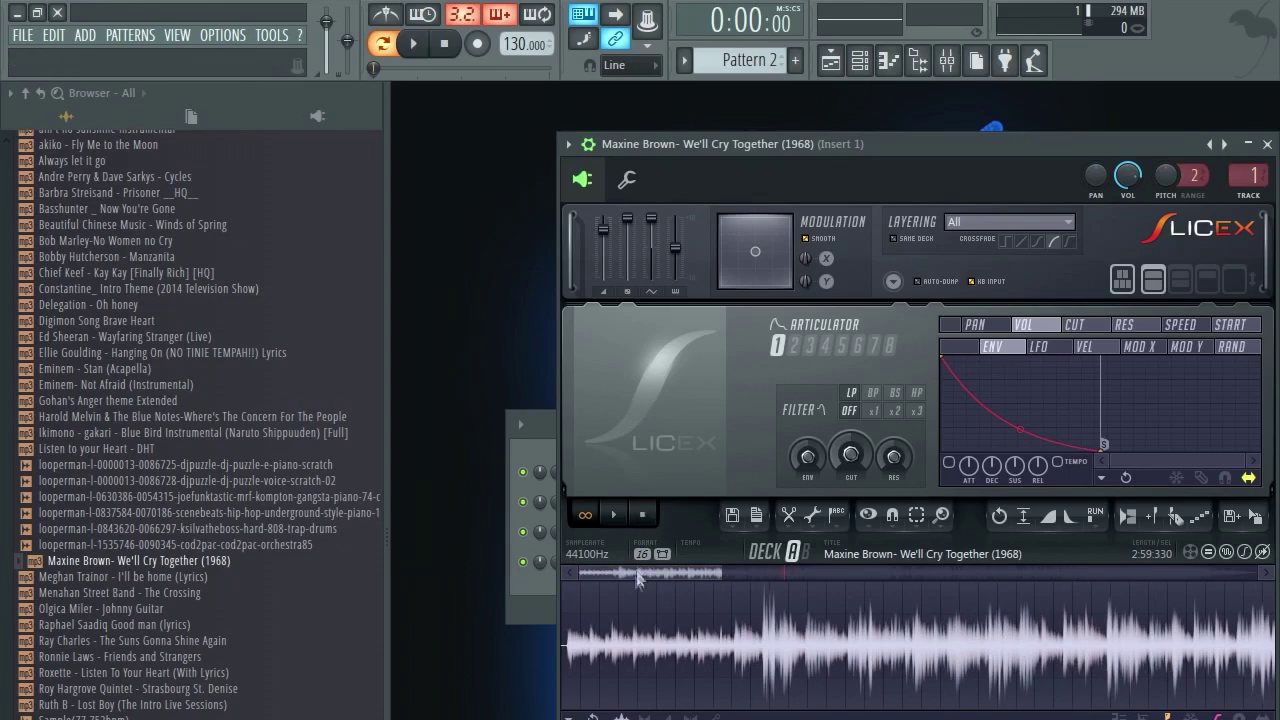
scroll(620, 627, up, 5)
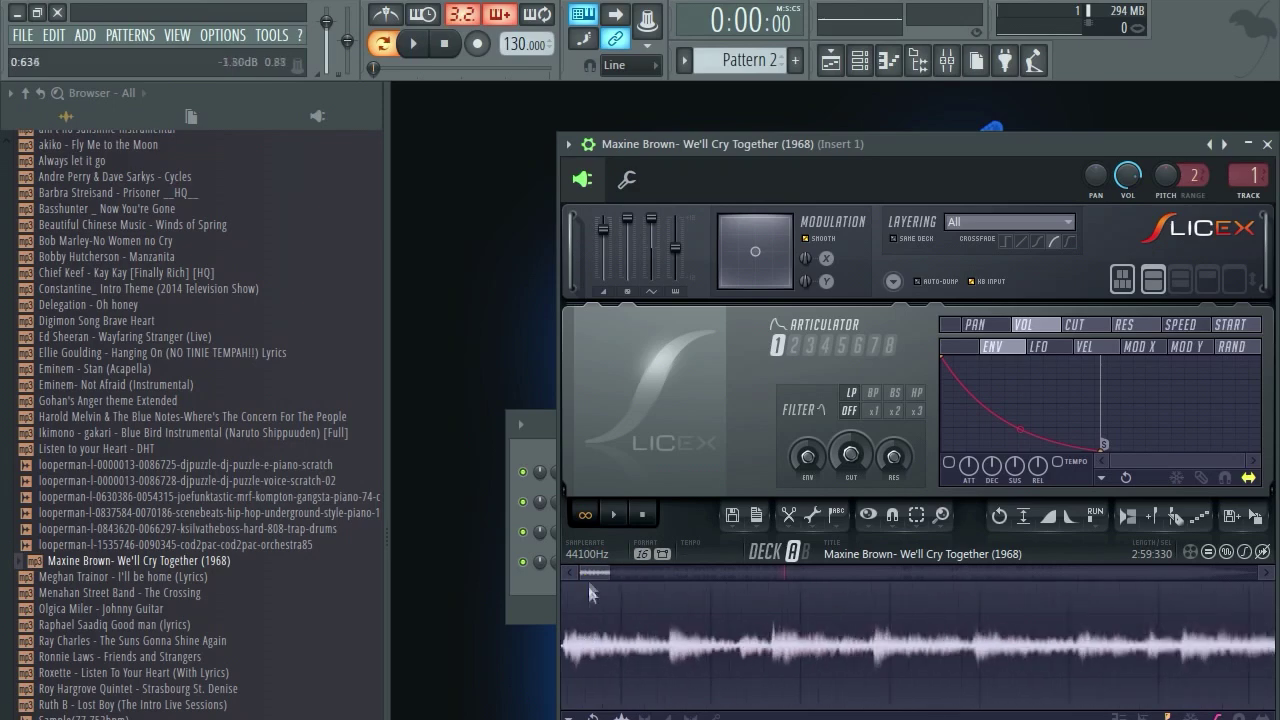
drag(594, 610, 632, 614)
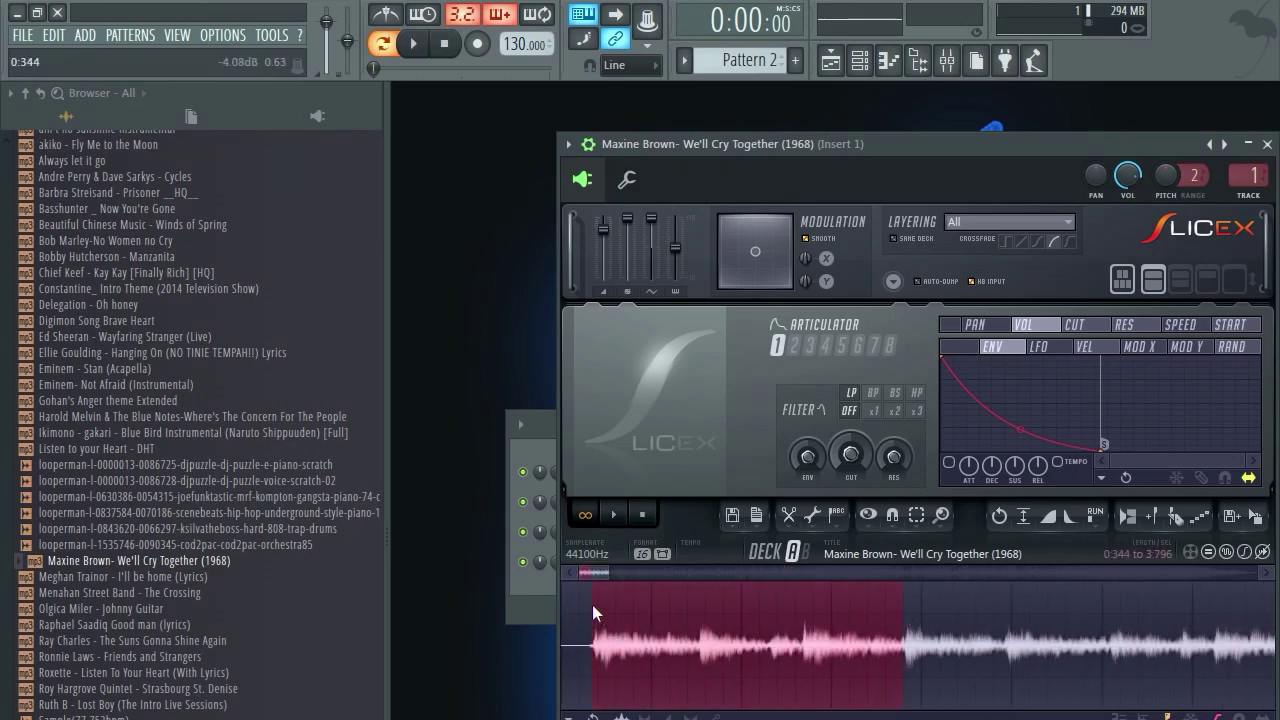
scroll(592, 604, down, 4)
drag(574, 625, 894, 630)
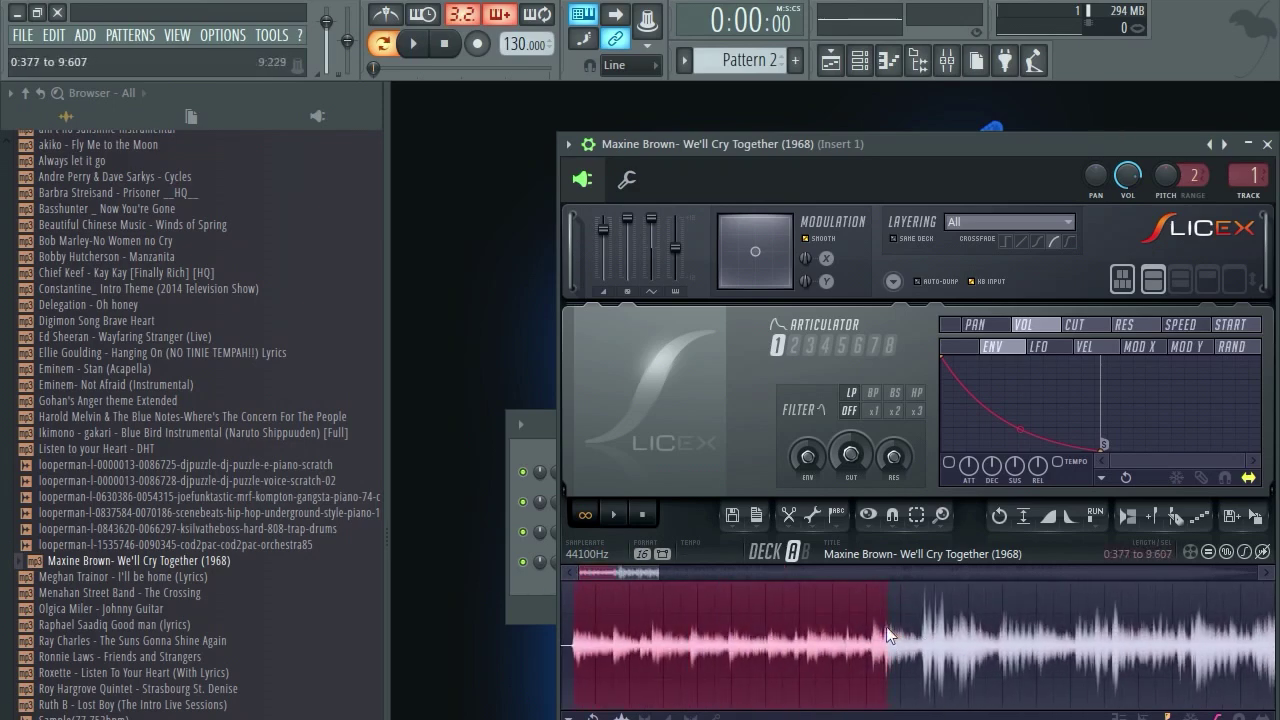
Play the selected intro in a loop and shorten the selection's end to 9:541.
click(615, 515)
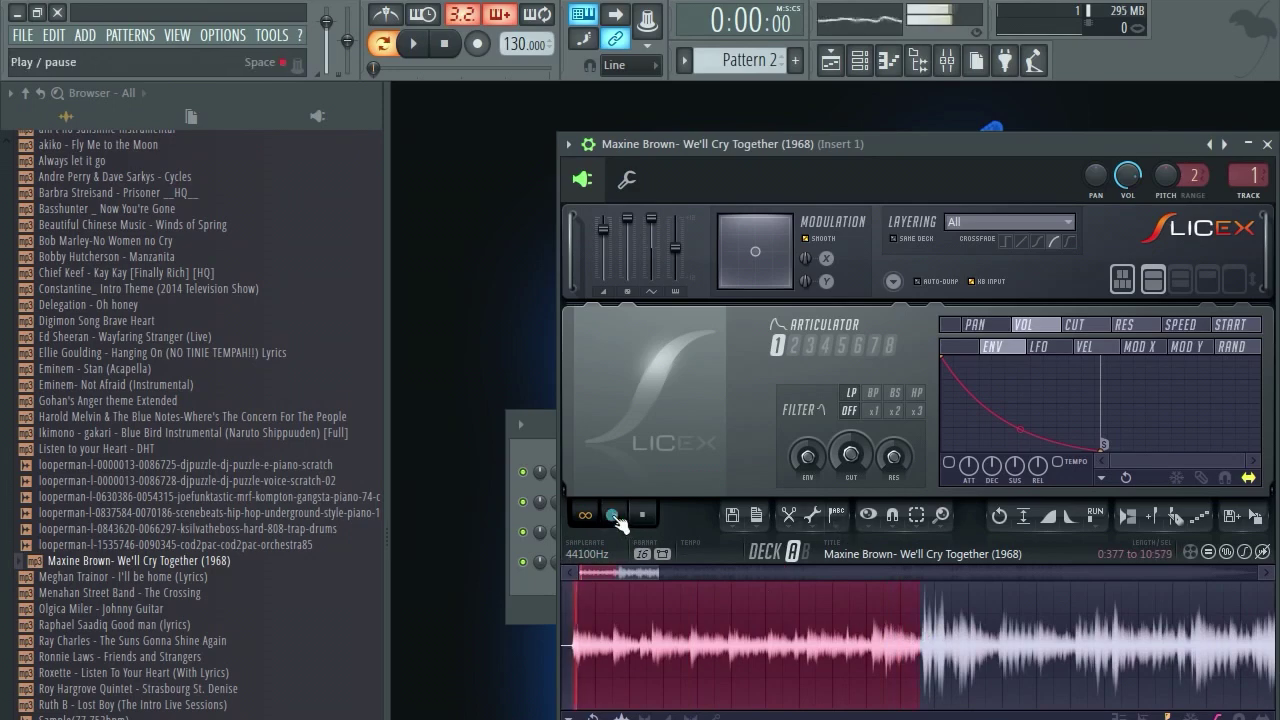
scroll(874, 626, up, 1)
scroll(865, 636, down, 1)
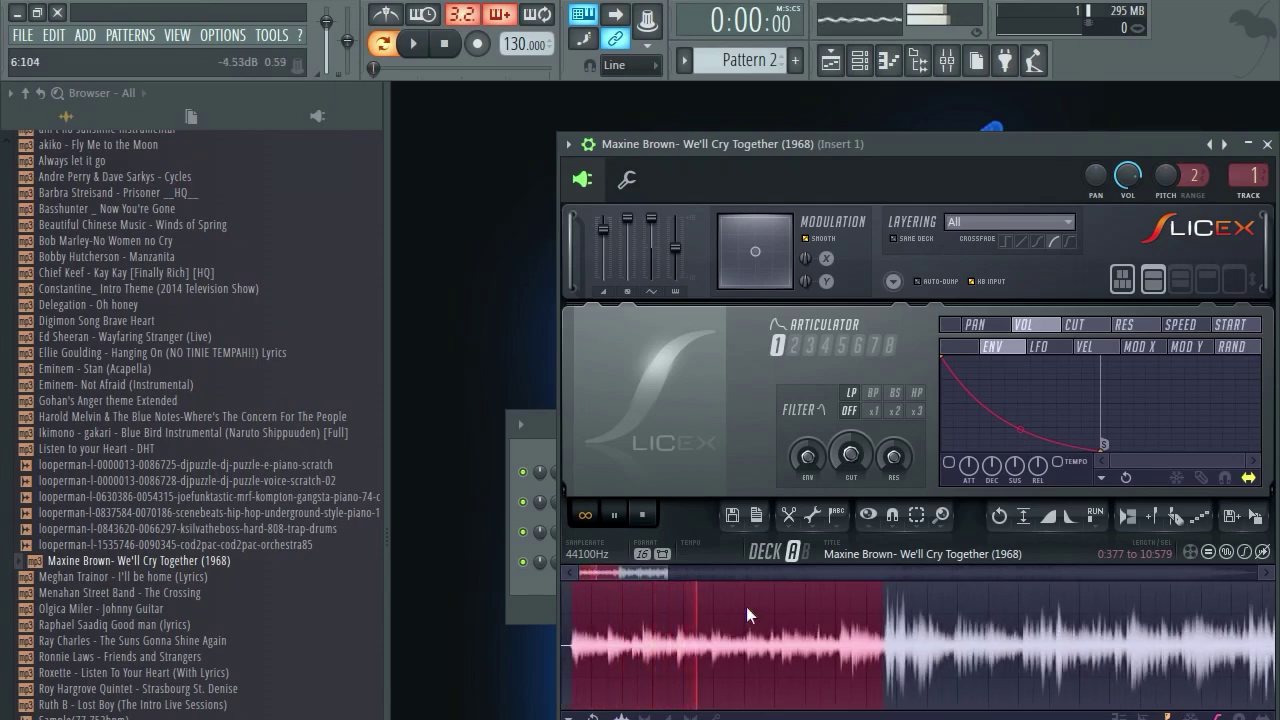
scroll(868, 633, up, 1)
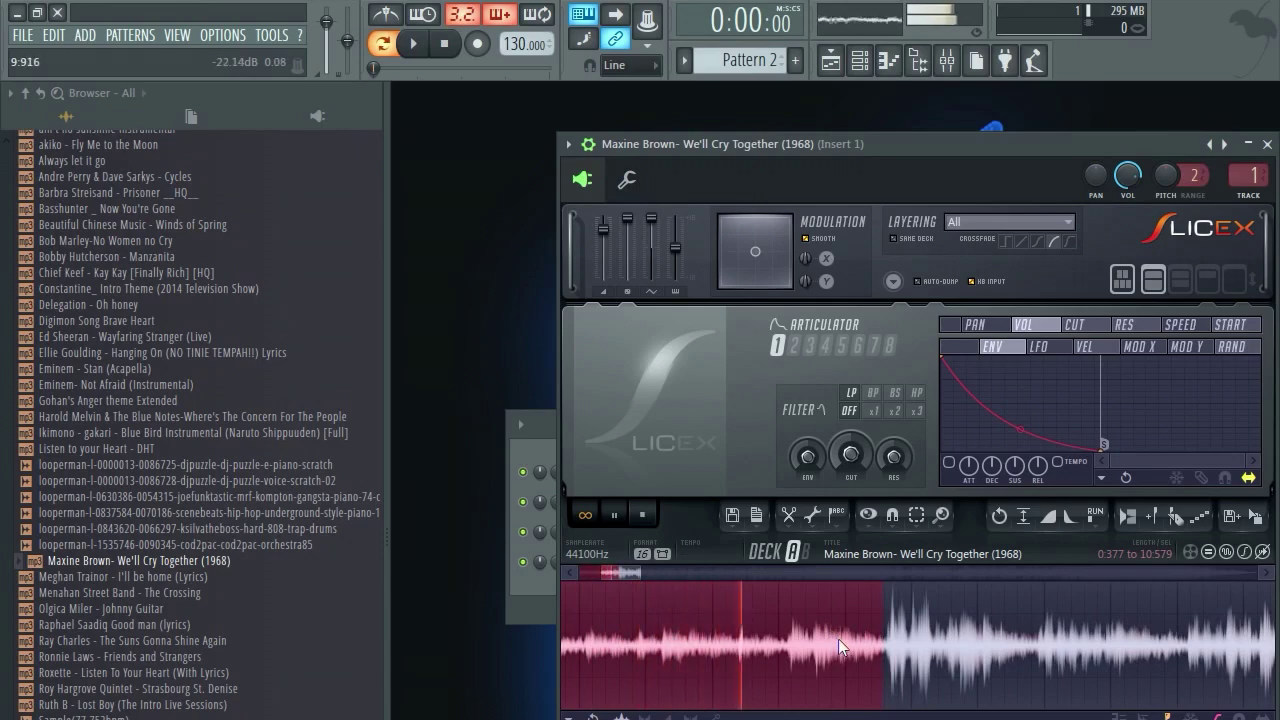
scroll(838, 639, up, 1)
drag(942, 640, 783, 634)
click(614, 514)
scroll(697, 635, down, 1)
scroll(695, 631, down, 2)
scroll(597, 628, up, 1)
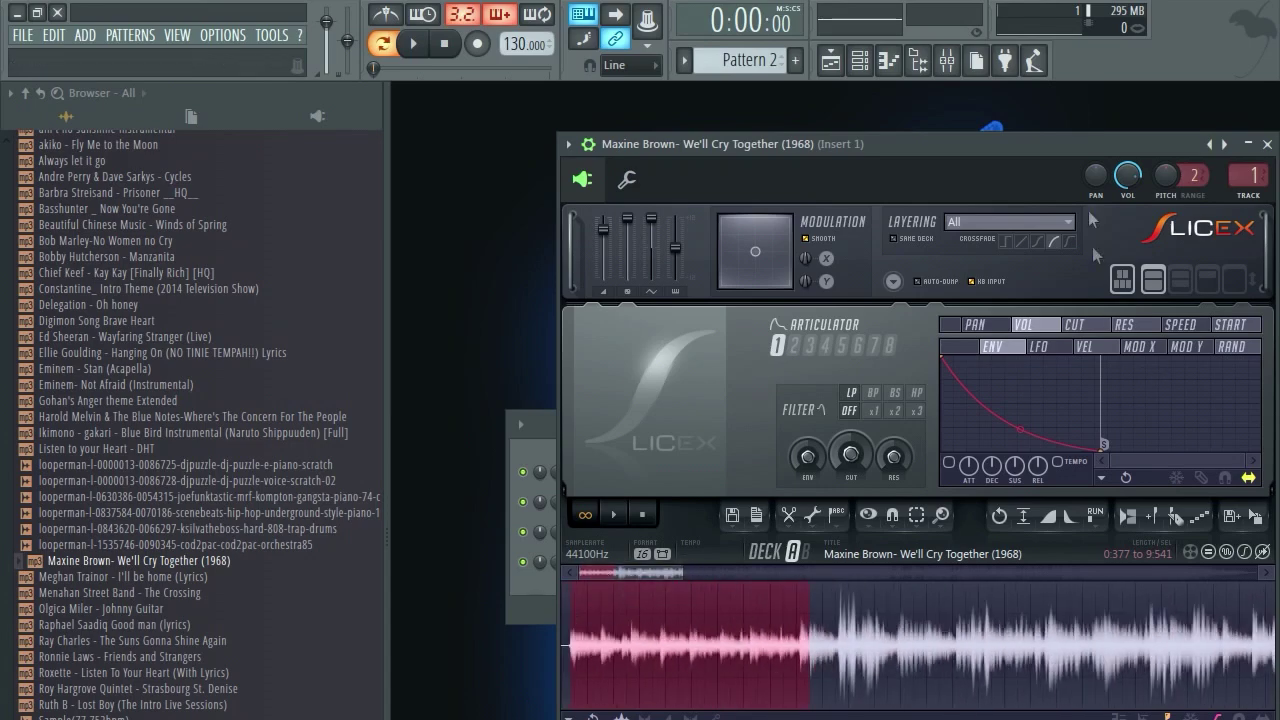
Open the Playlist, place the selected intro at bar 1 of Track 1 and time-stretch the clip to 2 bars.
click(830, 60)
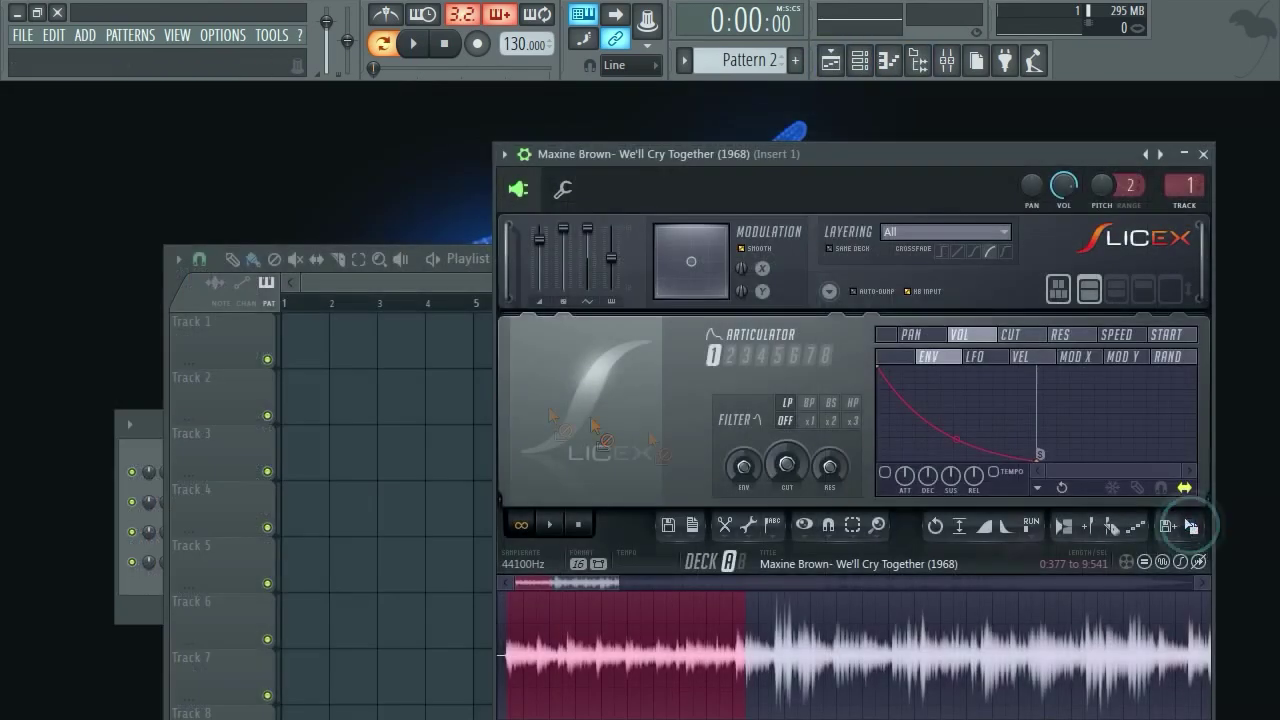
drag(1192, 527, 300, 335)
double_click(395, 348)
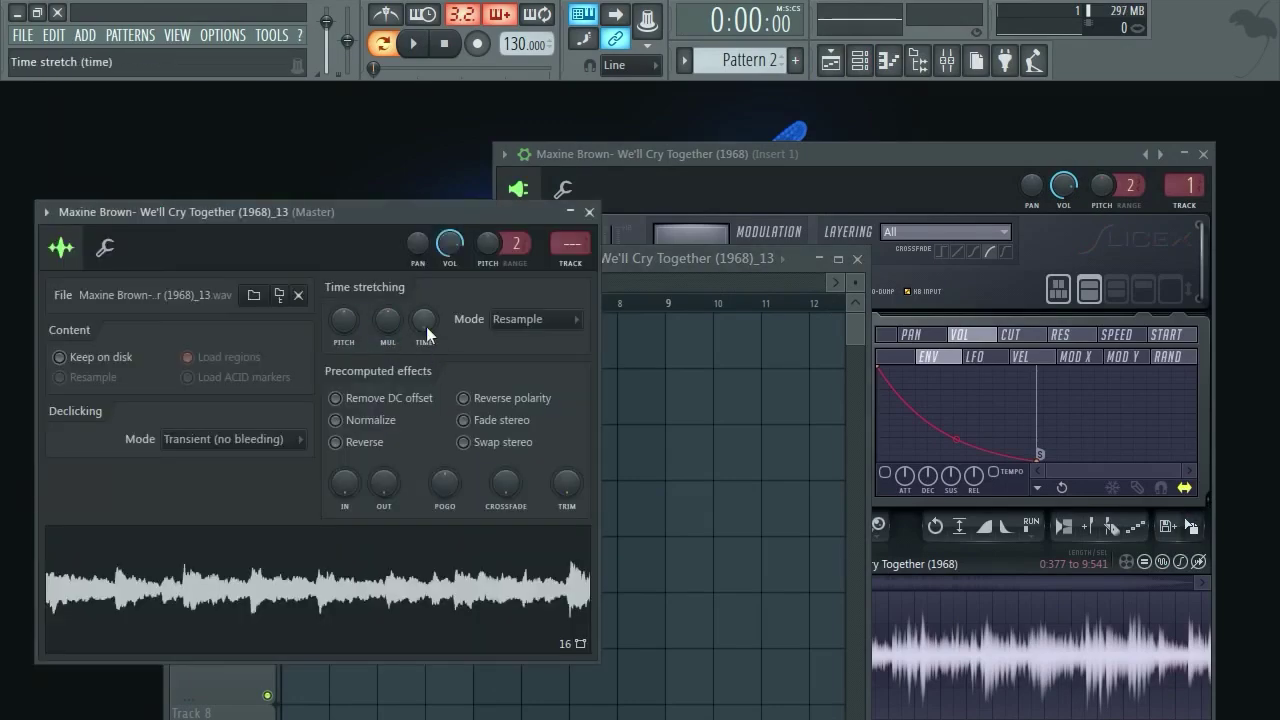
right_click(426, 326)
click(478, 428)
drag(447, 213, 505, 520)
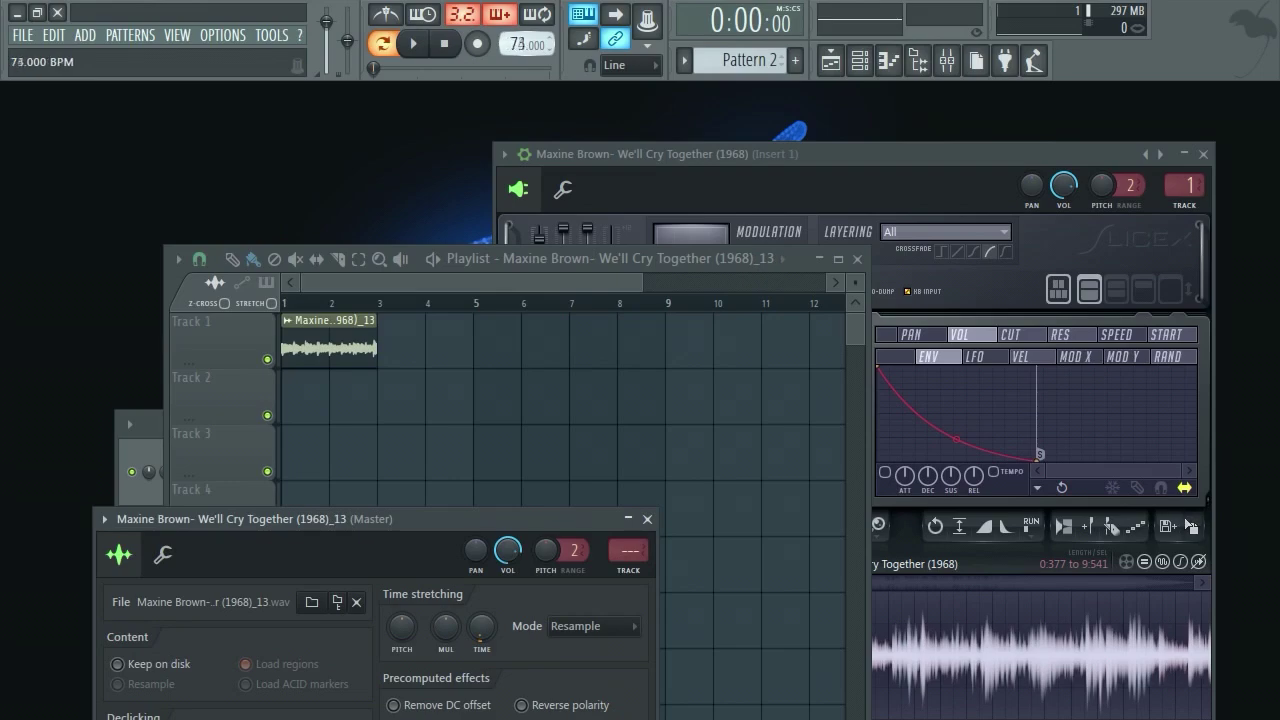
Set the project tempo to 80 BPM and check the clip's loop by playing it with a temporary duplicate behind it.
click(413, 43)
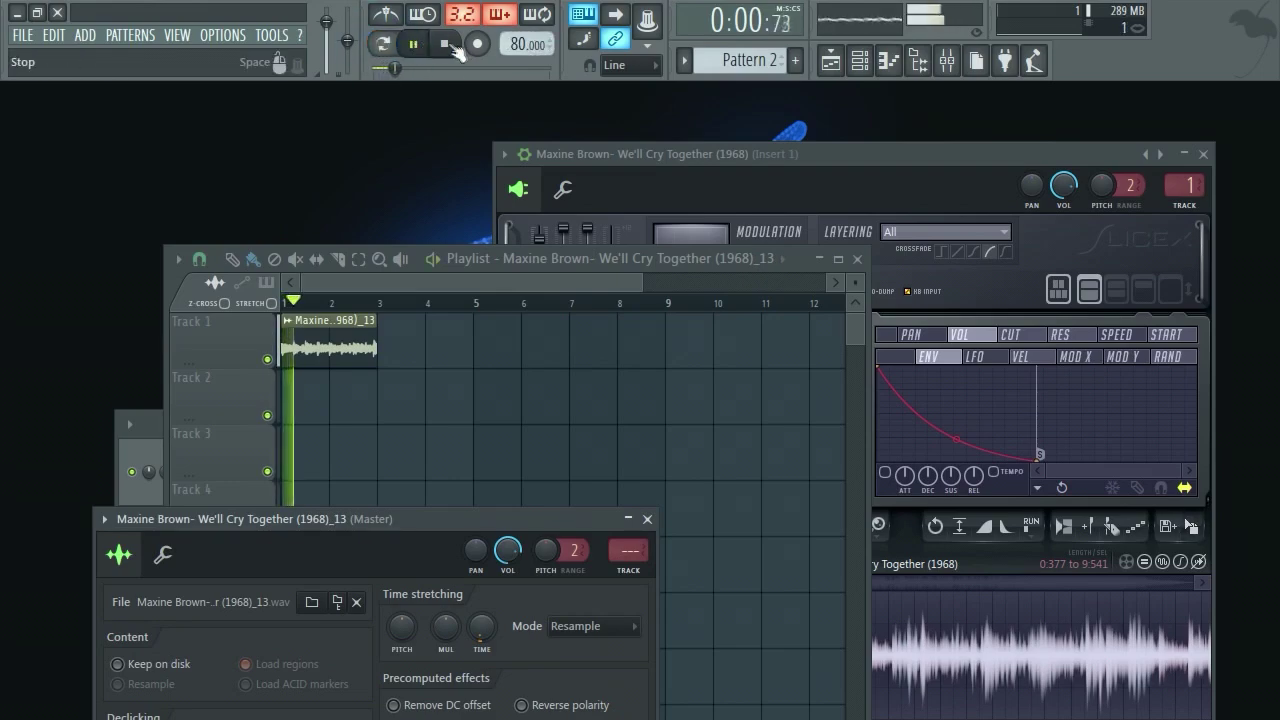
click(328, 350)
key(ctrl+b)
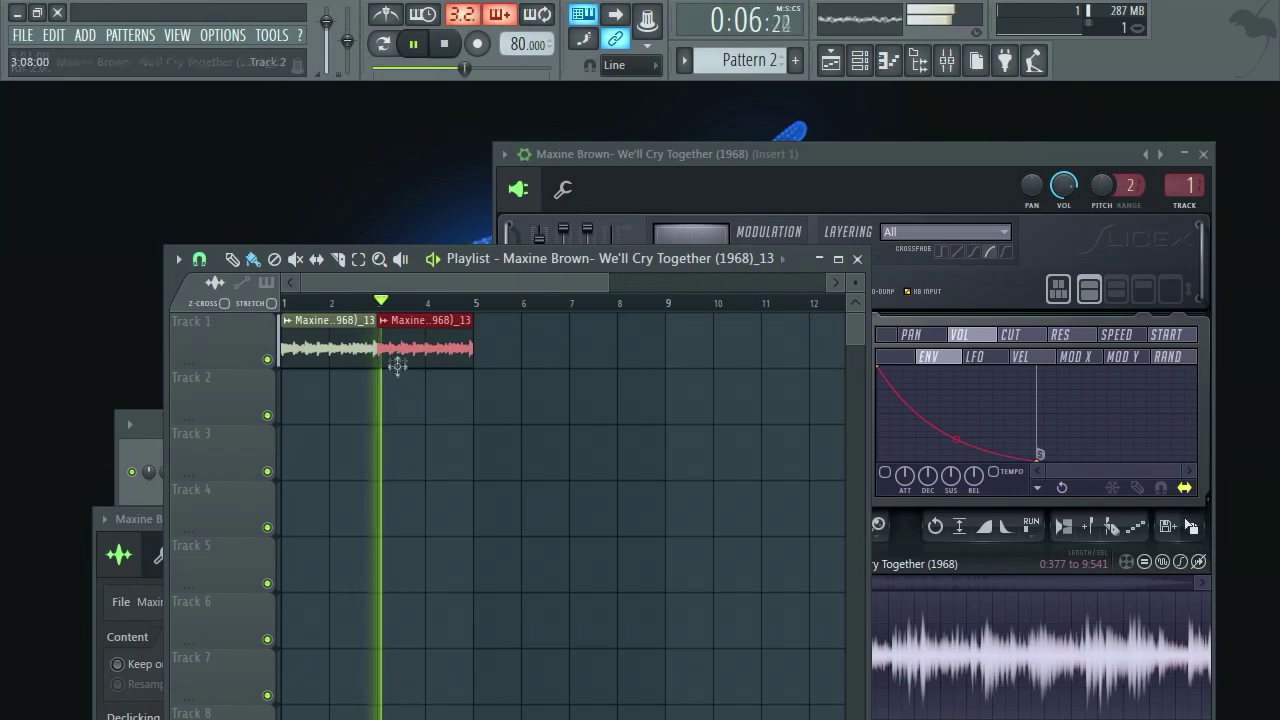
right_click(398, 345)
click(444, 43)
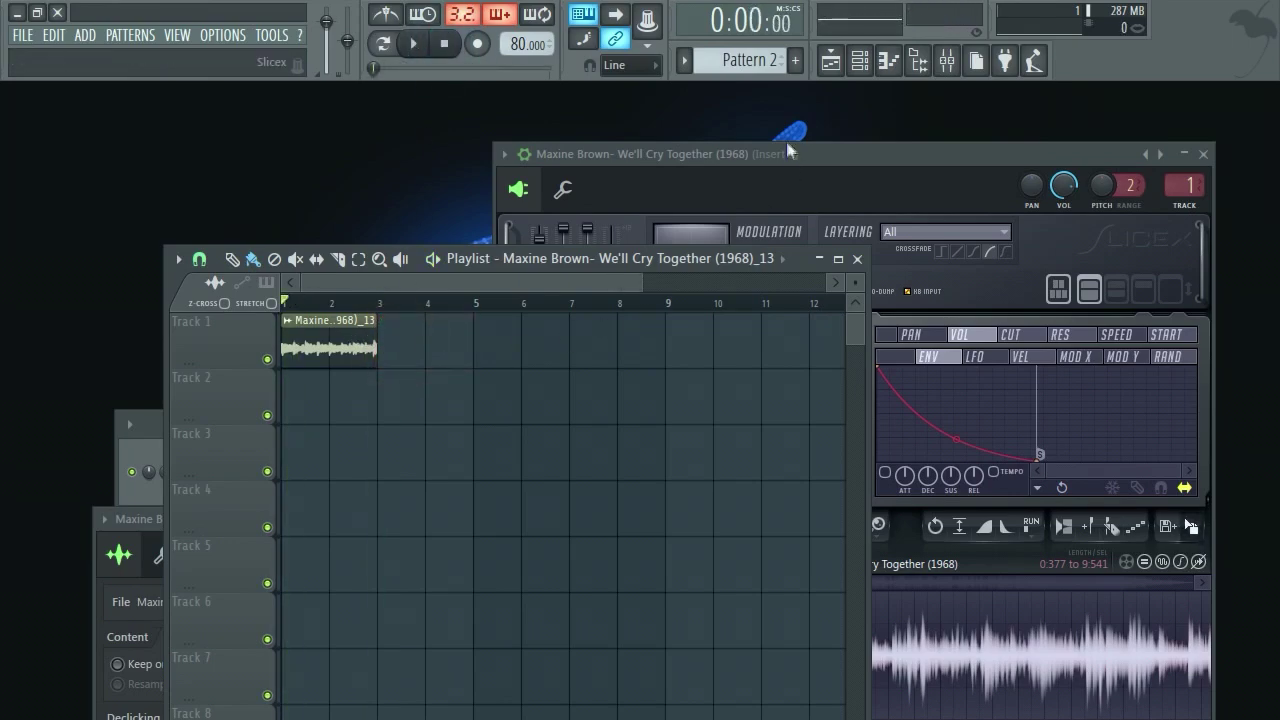
Trim the end of the Slicex selection to 9:529.
click(770, 153)
scroll(571, 606, up, 5)
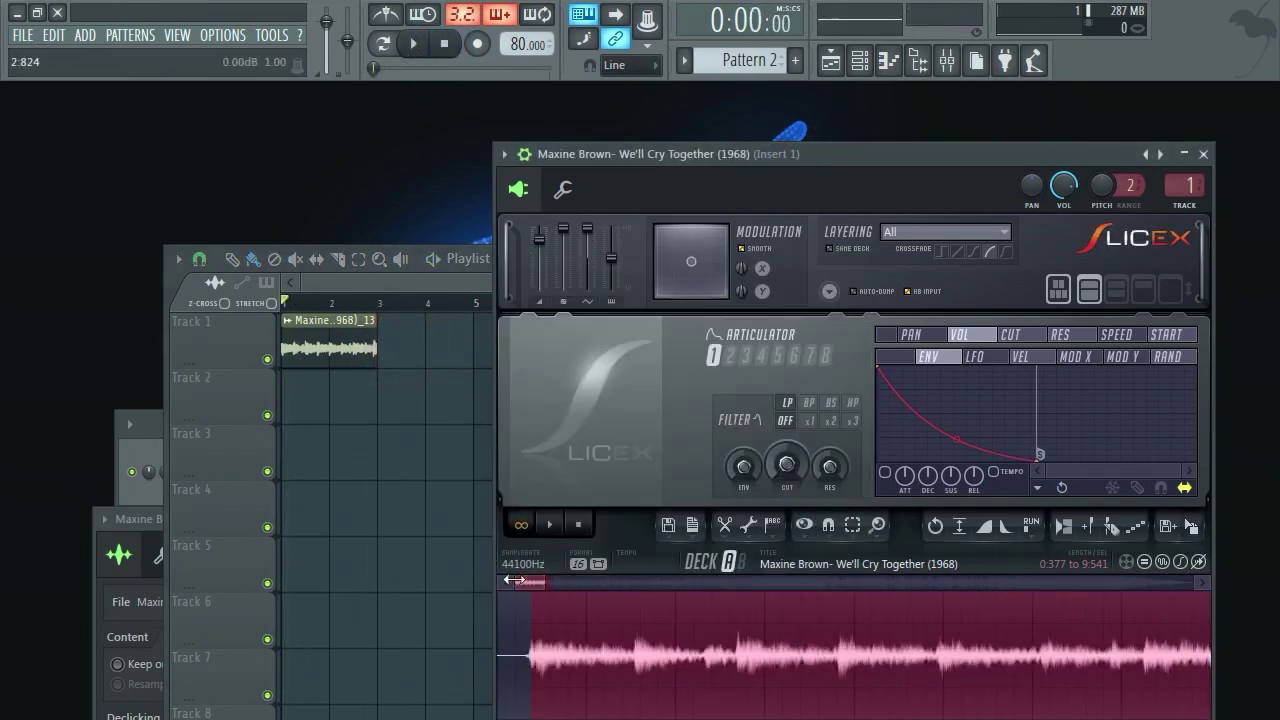
scroll(534, 604, down, 5)
scroll(1085, 640, up, 5)
scroll(1045, 640, up, 3)
drag(843, 645, 829, 651)
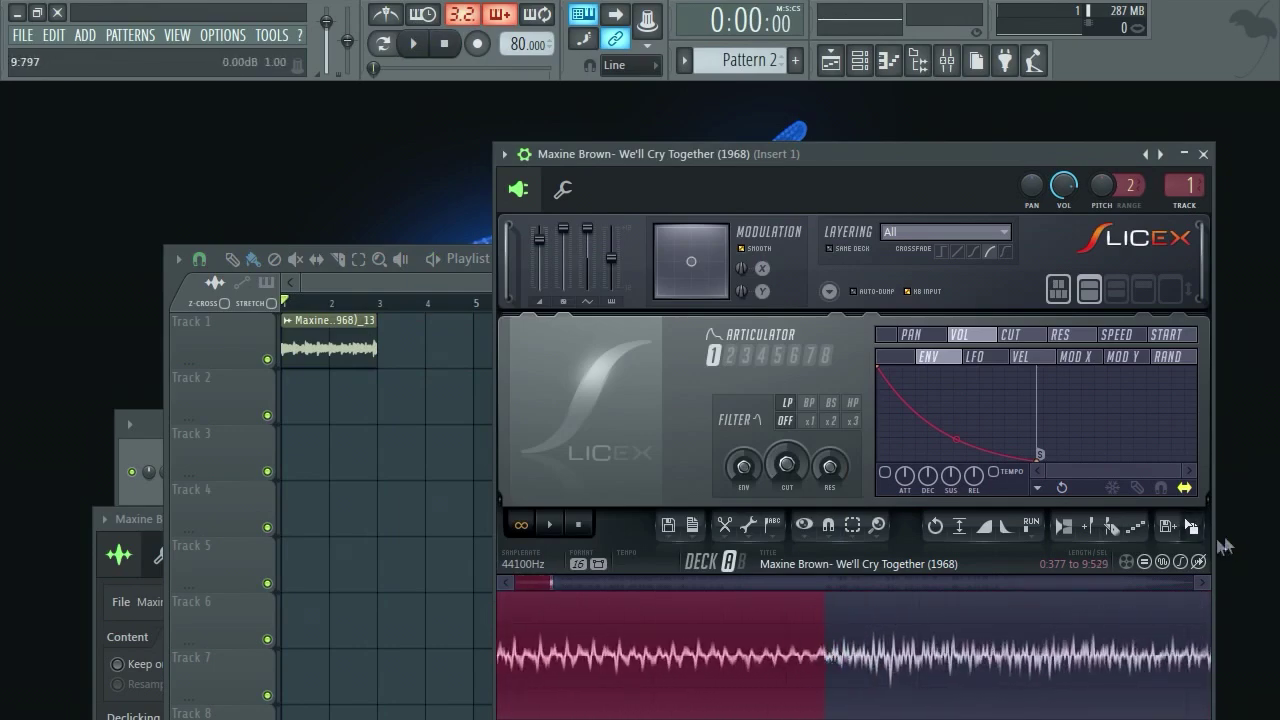
Replace the Track 1 clip with the retrimmed selection on Track 2, time-stretched to 2 bars, and audition it from bar 2.
drag(1191, 526, 342, 392)
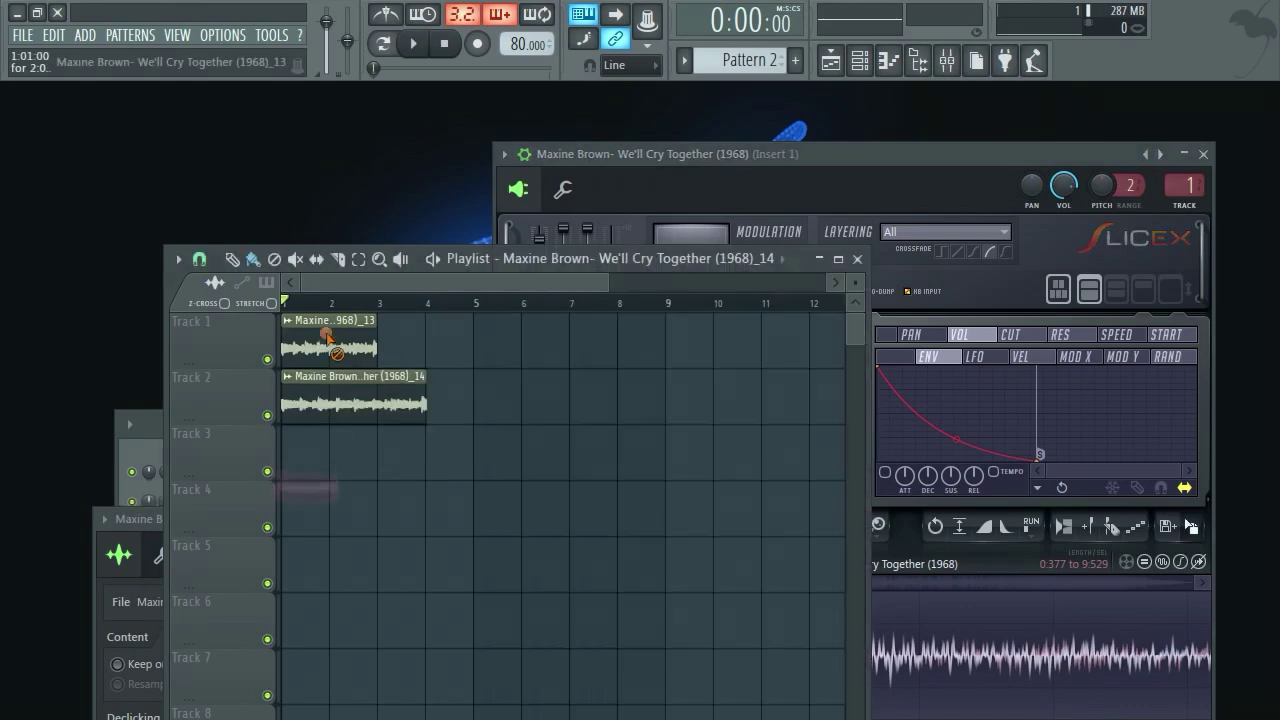
right_click(453, 348)
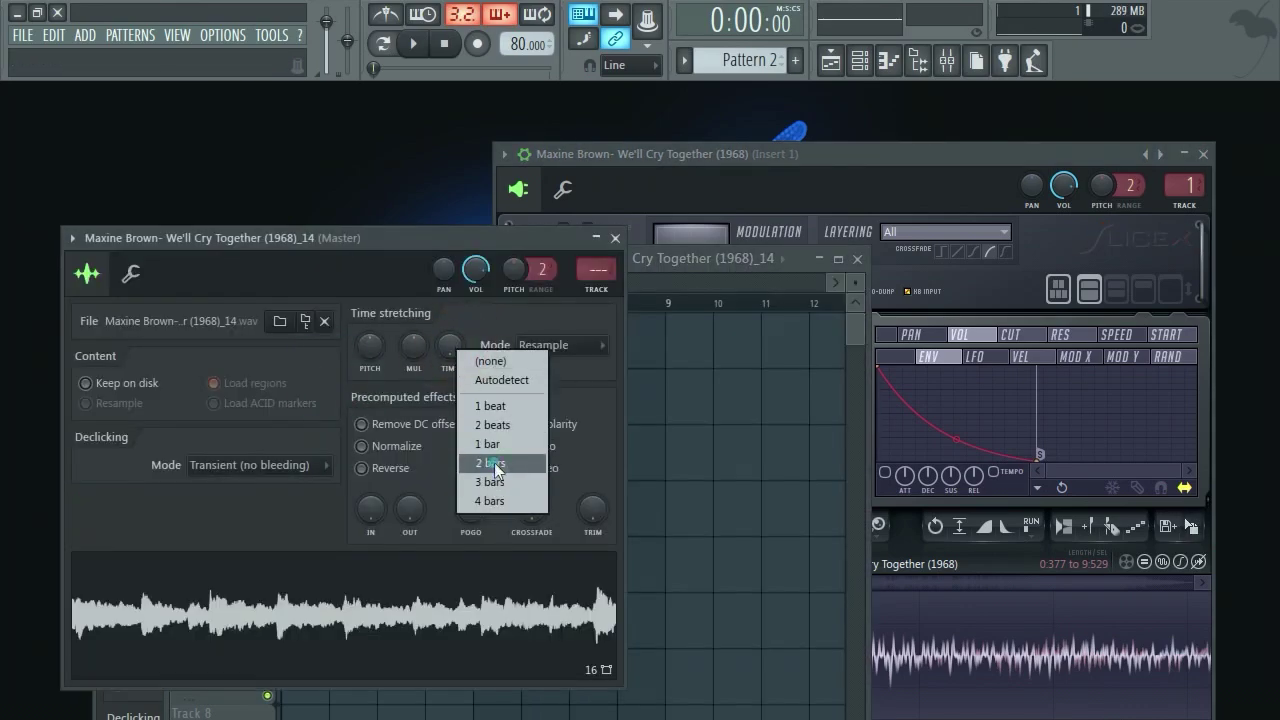
click(495, 465)
click(630, 280)
click(333, 303)
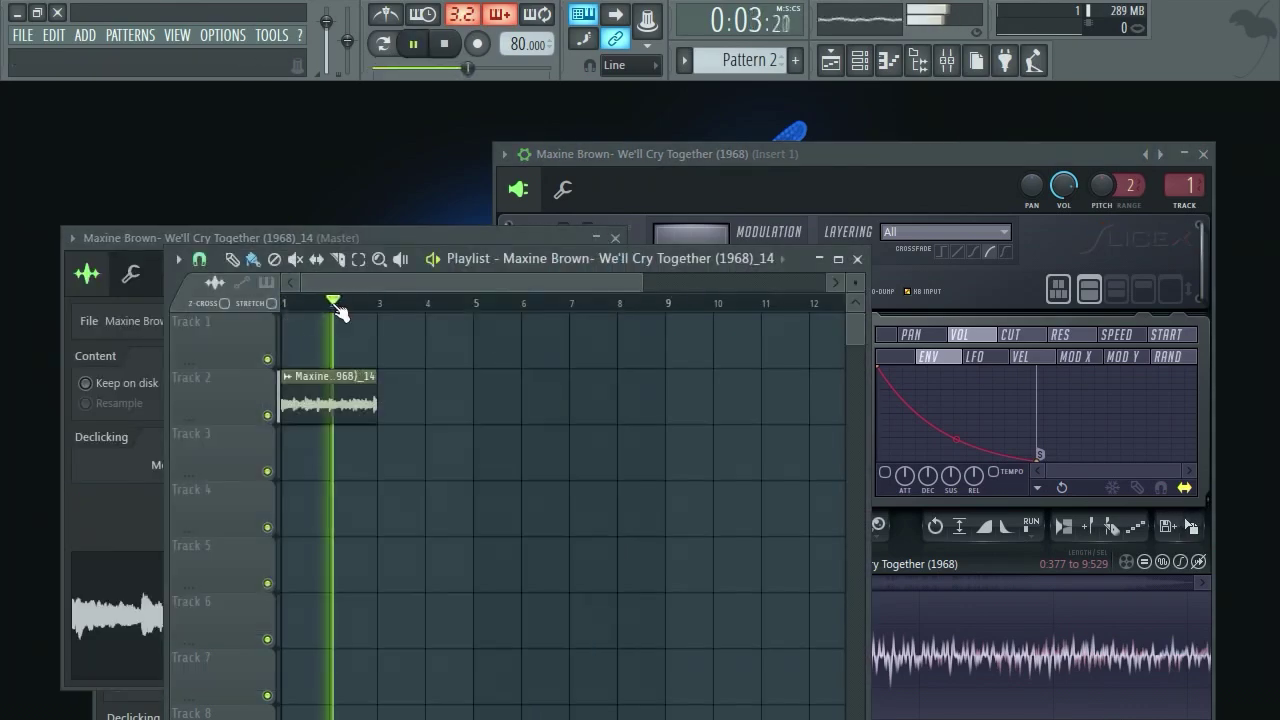
key(space)
Set the Track 2 clip's stretching mode to e3 generic and raise its pitch by 400 cents.
double_click(332, 394)
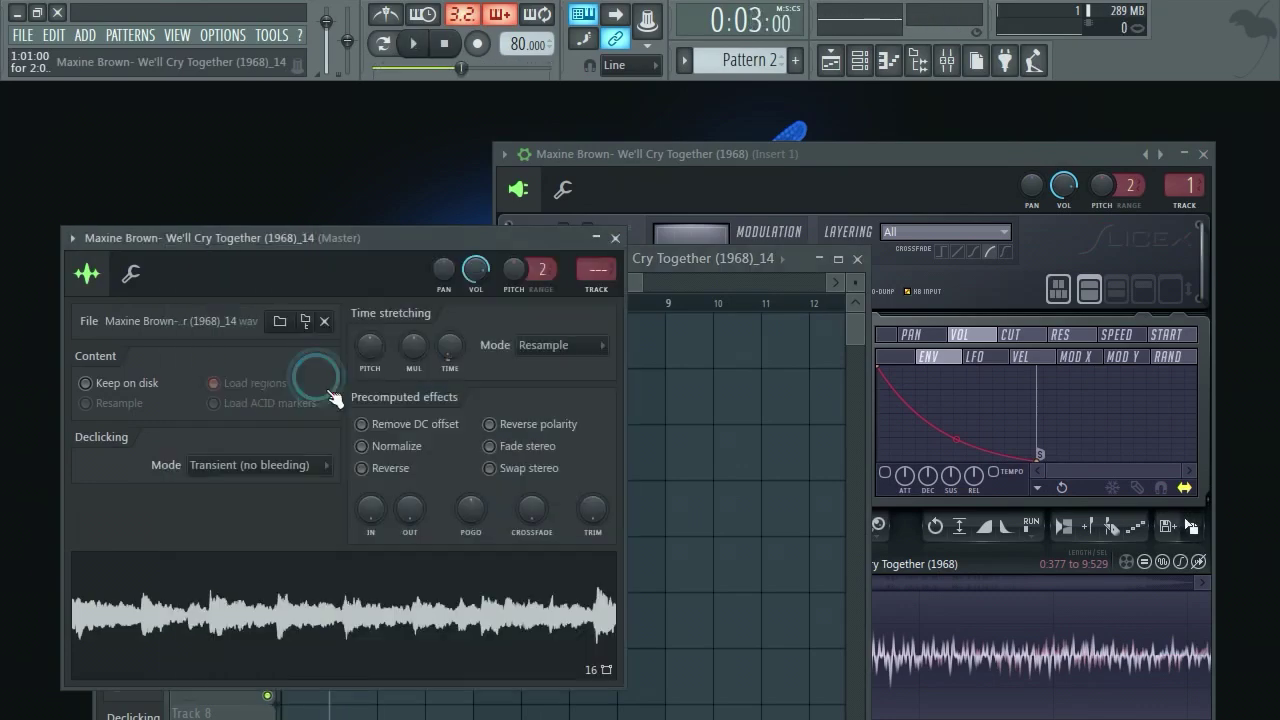
drag(420, 244, 557, 423)
click(697, 524)
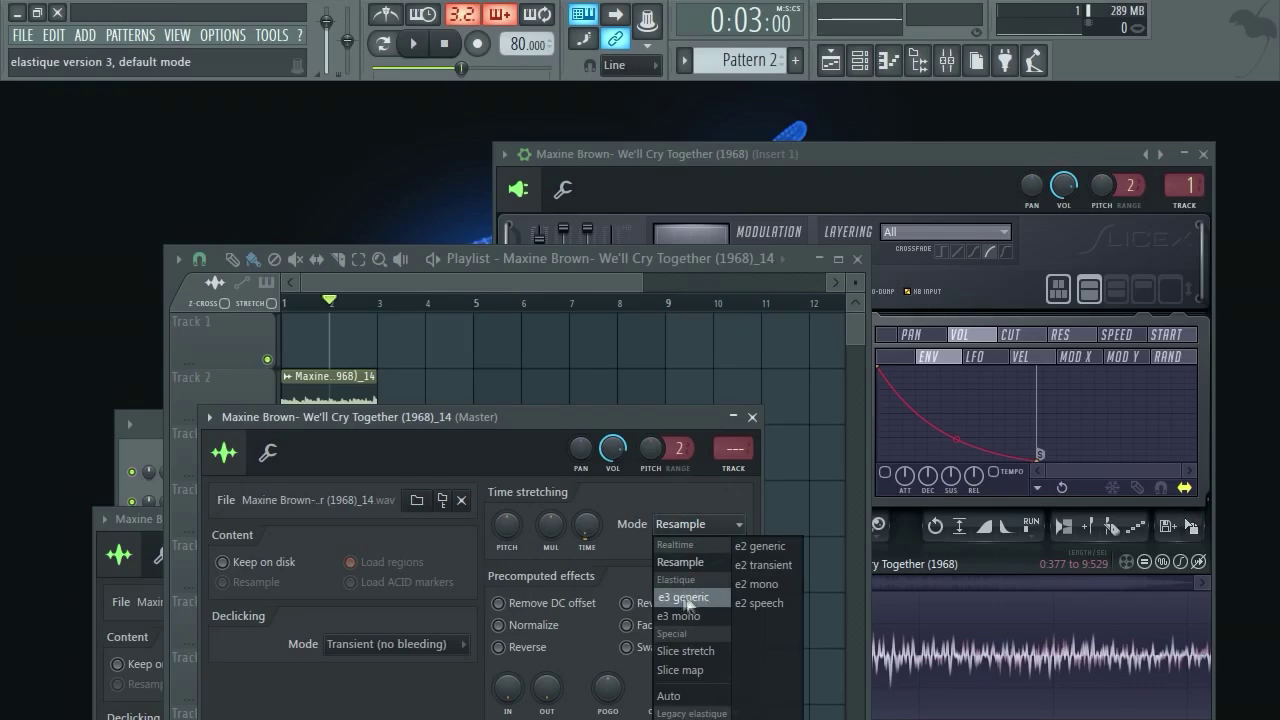
click(687, 600)
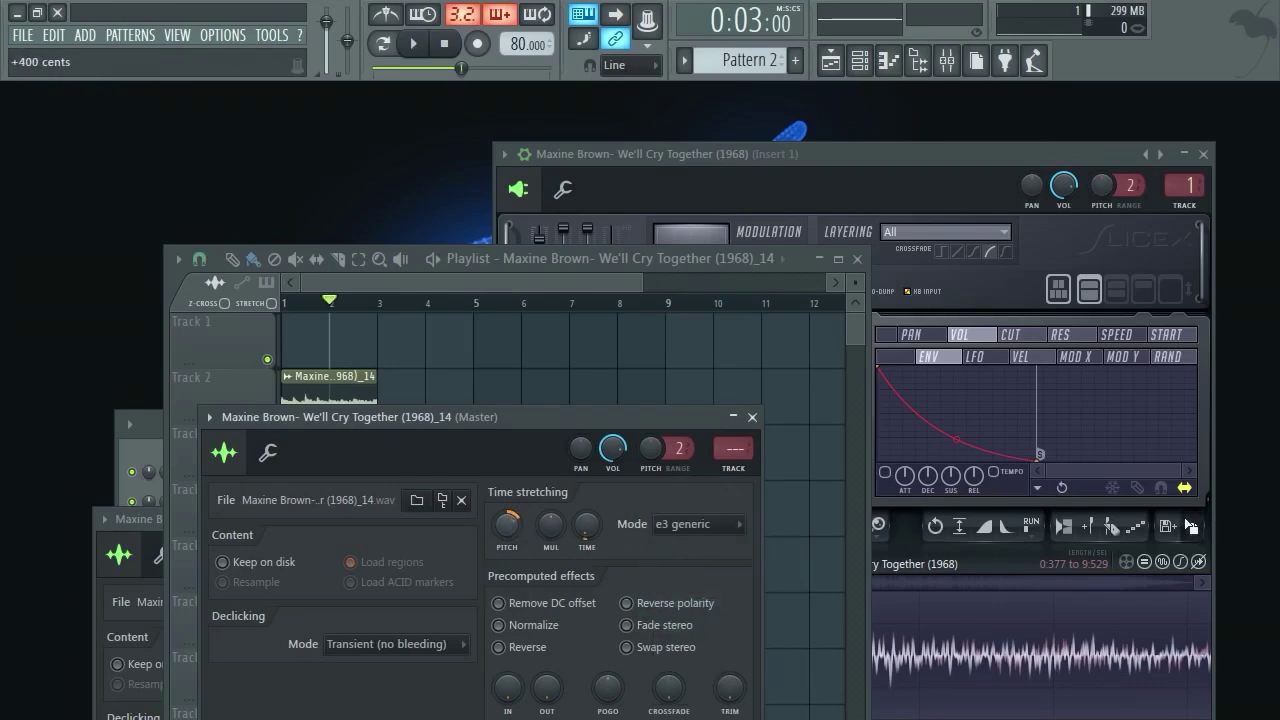
Listen to the pitched-up clip and close its channel settings.
click(412, 60)
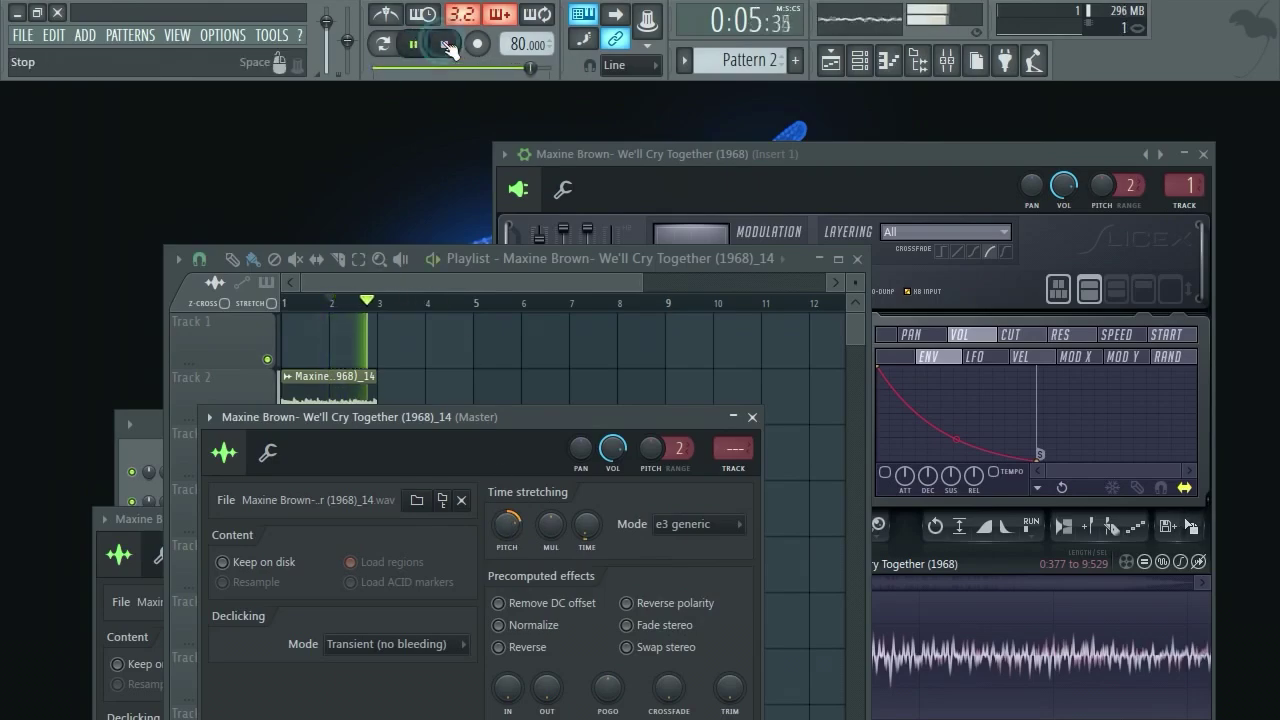
click(446, 46)
click(752, 417)
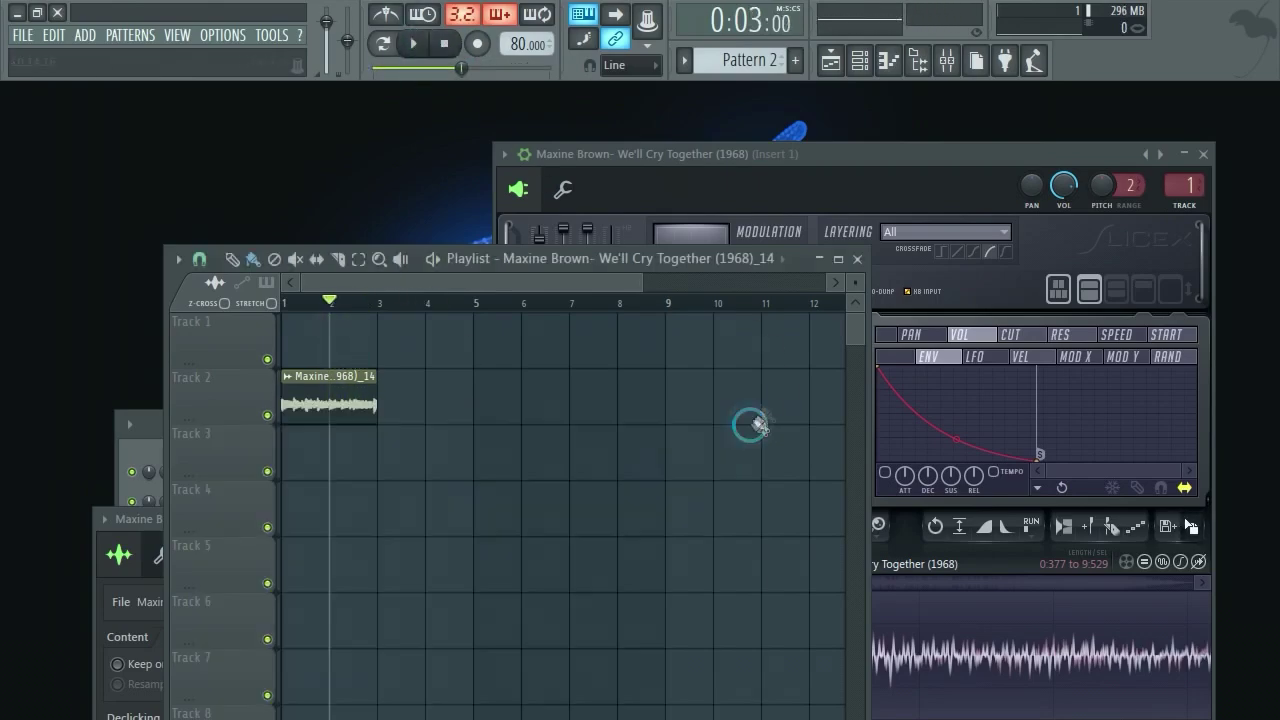
Move the Track 2 clip up to Track 1 at bar 1 and close the Playlist and the clip's channel settings.
drag(343, 392, 335, 336)
click(858, 259)
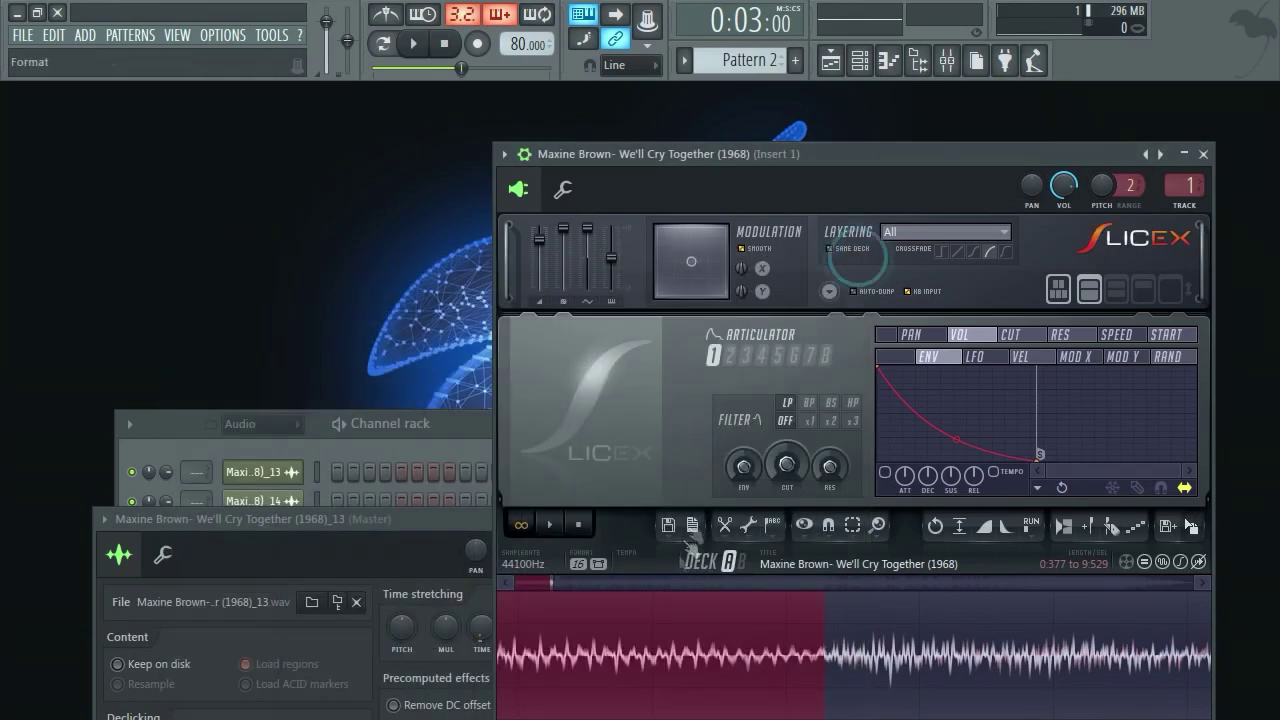
click(436, 522)
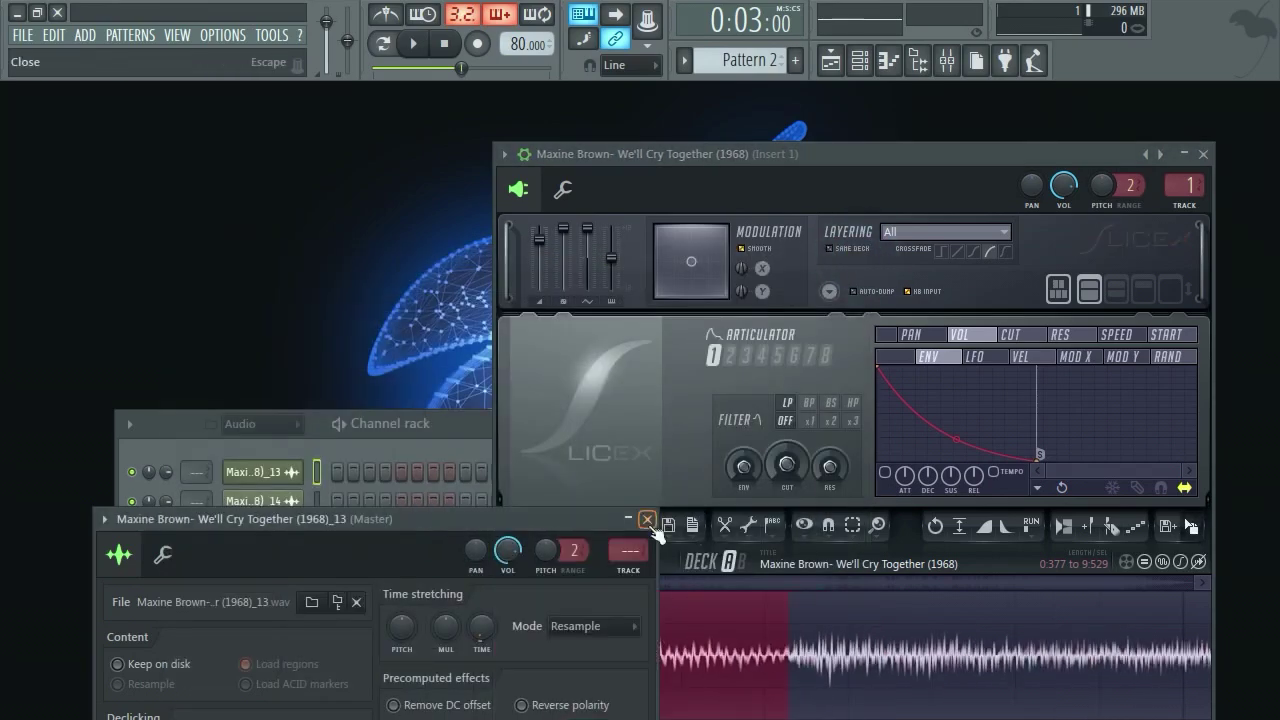
click(648, 521)
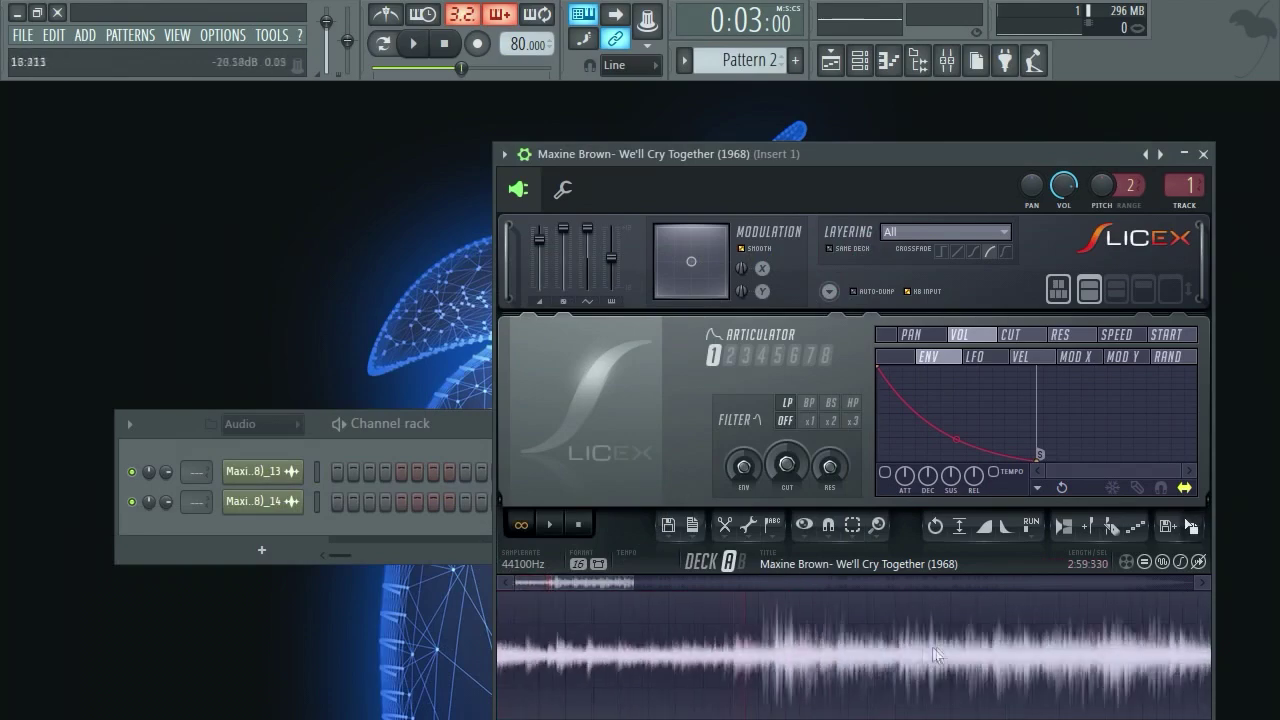
Audition the verse section of the song in Slicex between about 41 and 56 seconds to find the next sample start.
scroll(920, 650, up, 5)
drag(858, 614, 948, 630)
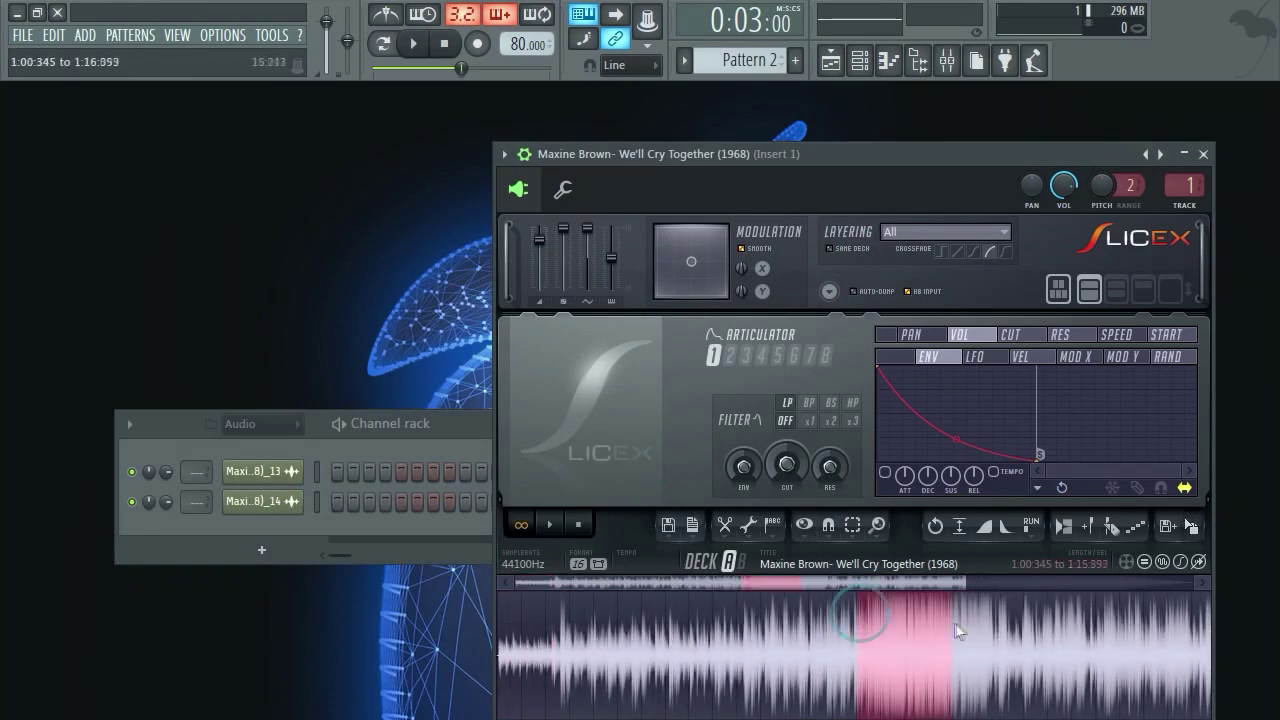
scroll(838, 645, up, 4)
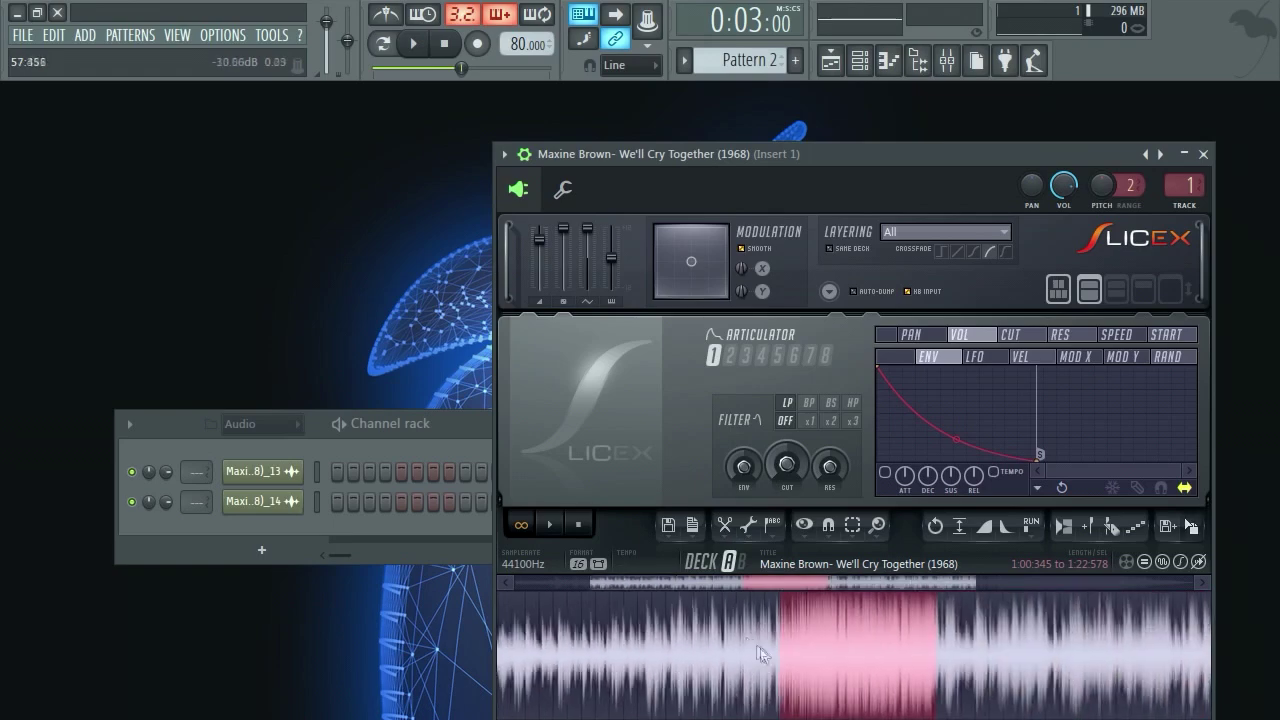
click(549, 524)
click(606, 605)
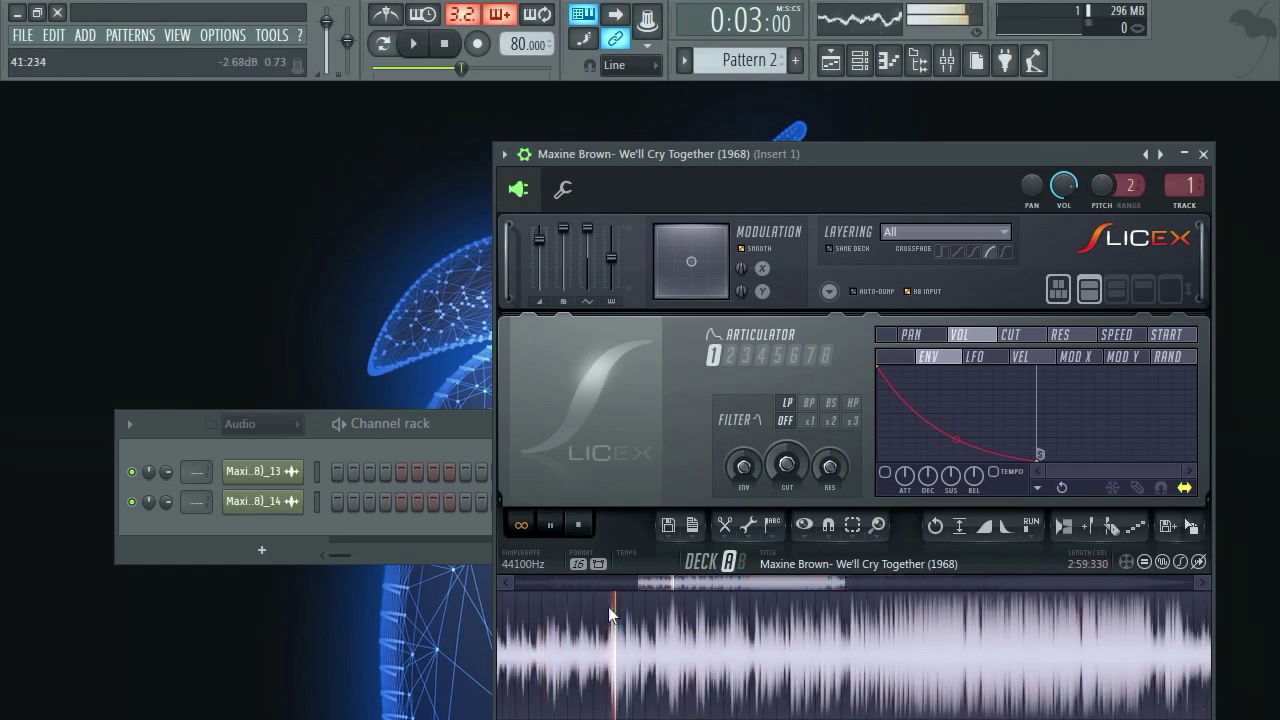
scroll(716, 614, up, 2)
drag(705, 582, 736, 576)
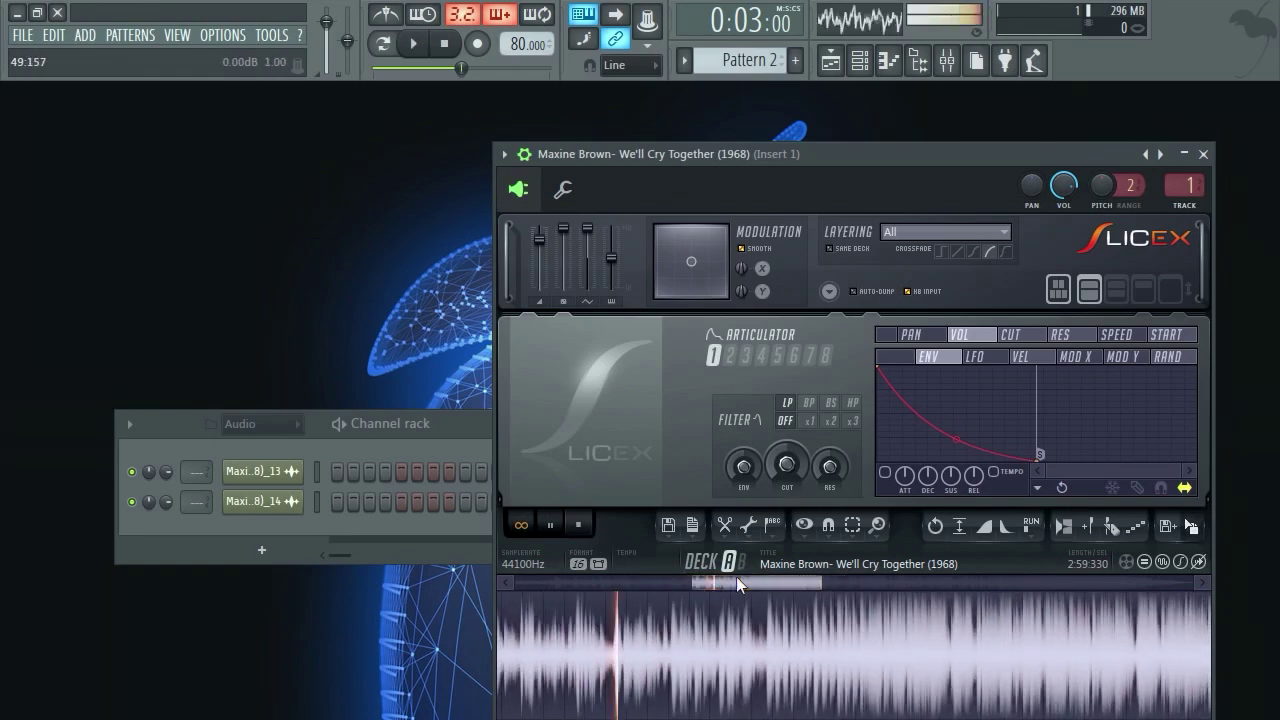
key(space)
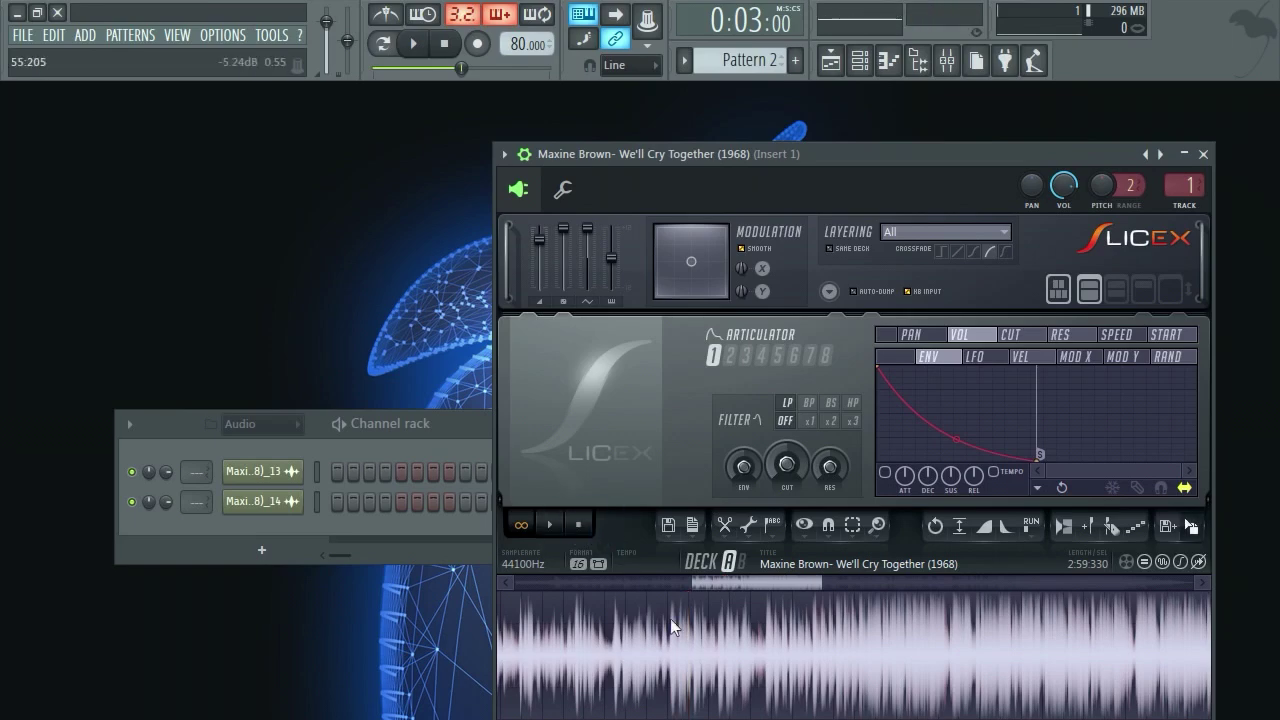
click(550, 524)
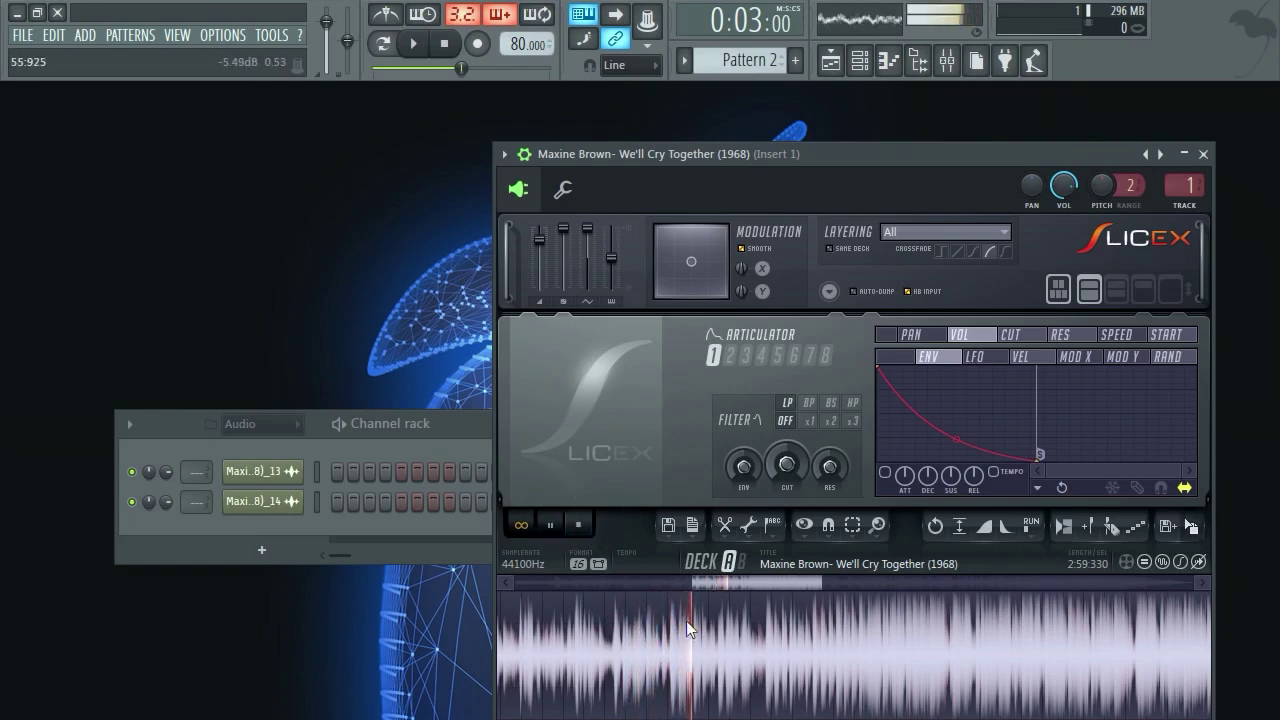
click(584, 525)
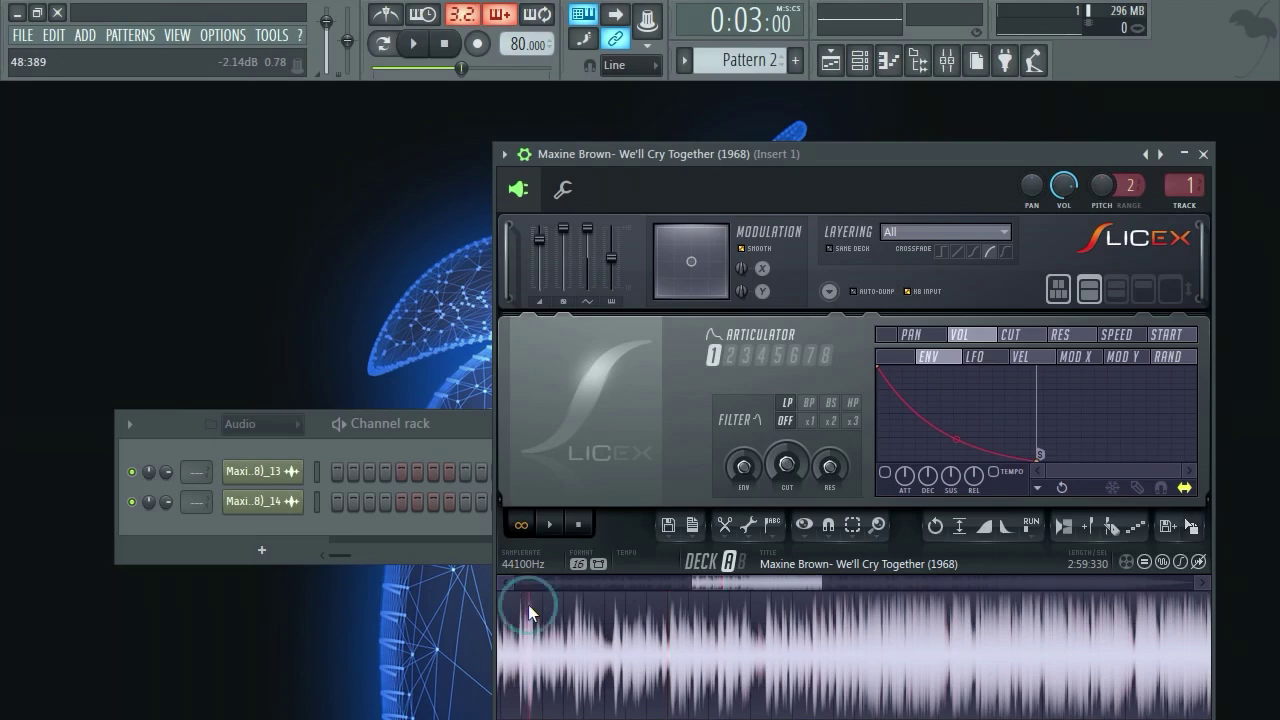
Play the song from 48:389 and drop thirteen consecutive markers in time with the music, starting at about 55:180.
click(550, 526)
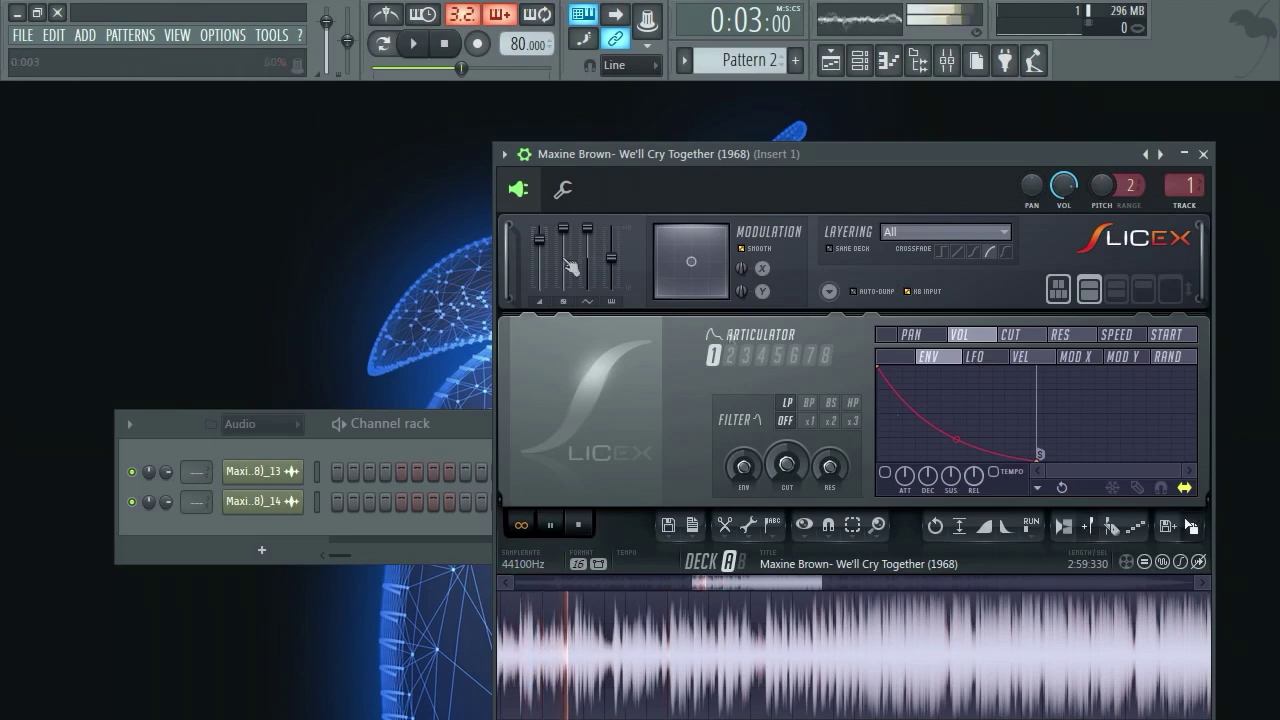
click(1097, 528)
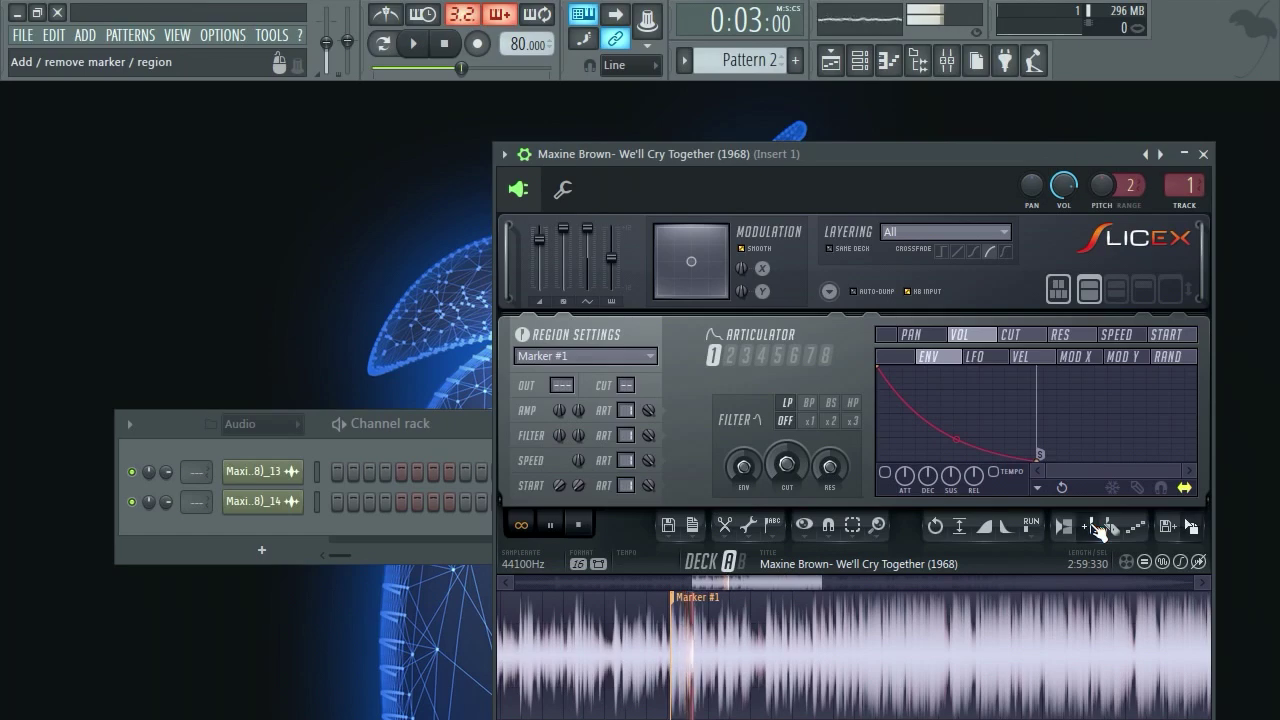
click(1097, 528)
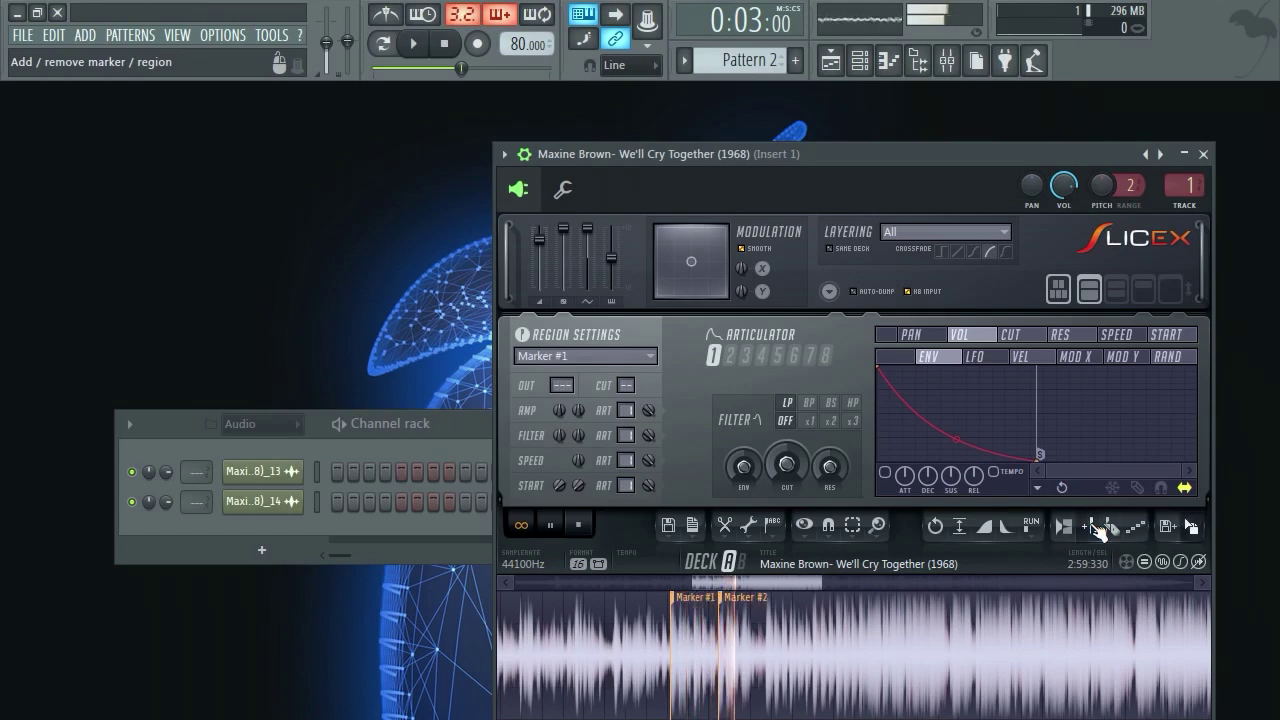
click(1097, 528)
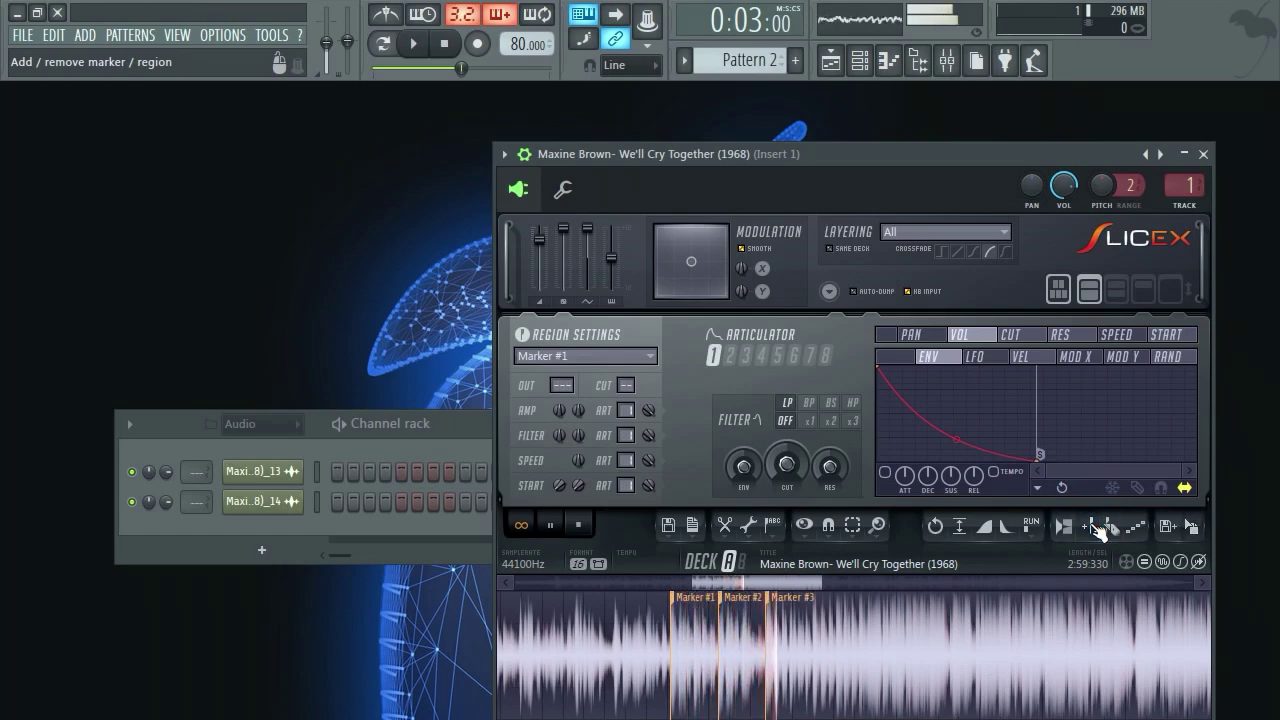
click(1097, 528)
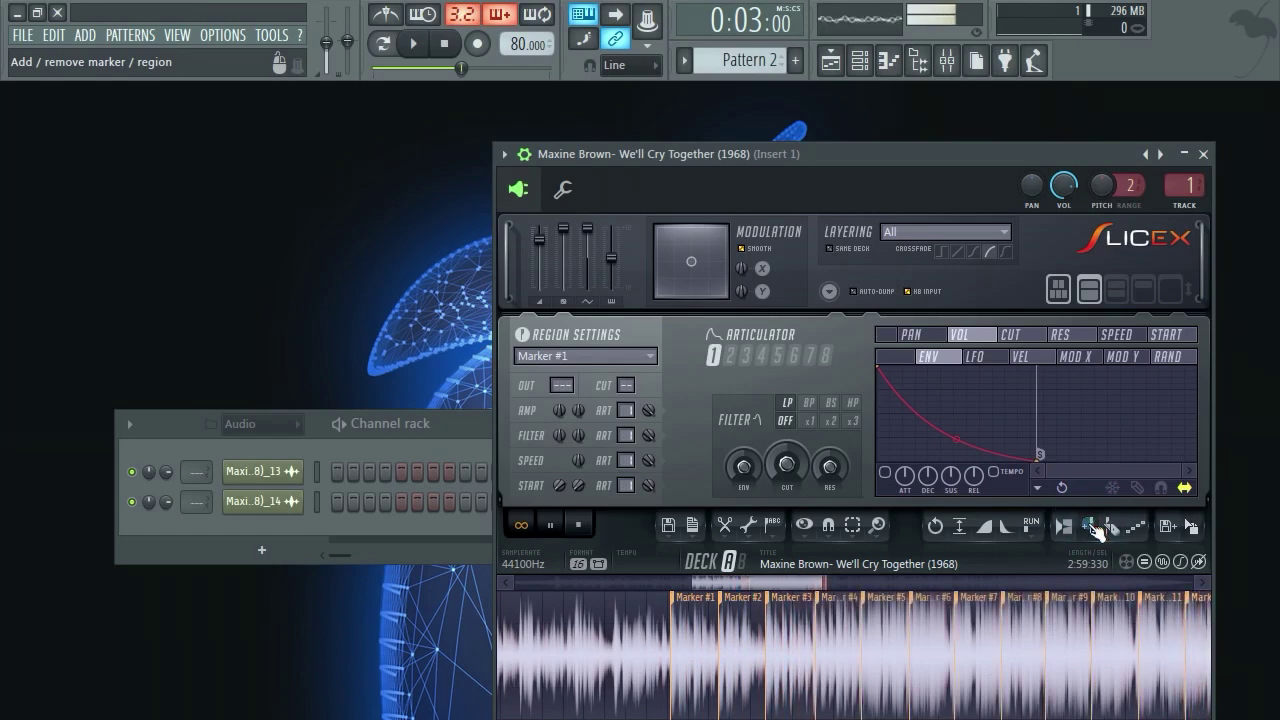
click(549, 524)
Select and loop the Marker #12 region, and shift Marker #13 to 1:22:078.
drag(763, 583, 848, 586)
scroll(716, 630, up, 3)
click(733, 608)
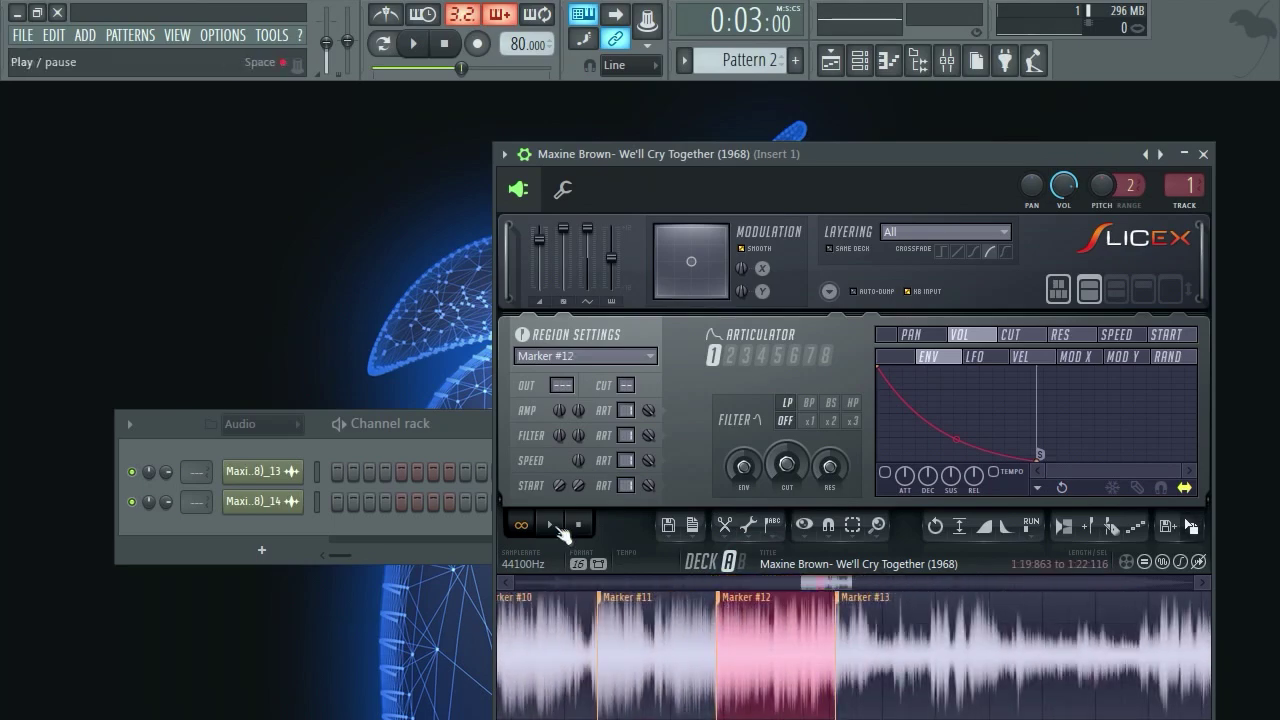
click(549, 524)
scroll(733, 608, up, 2)
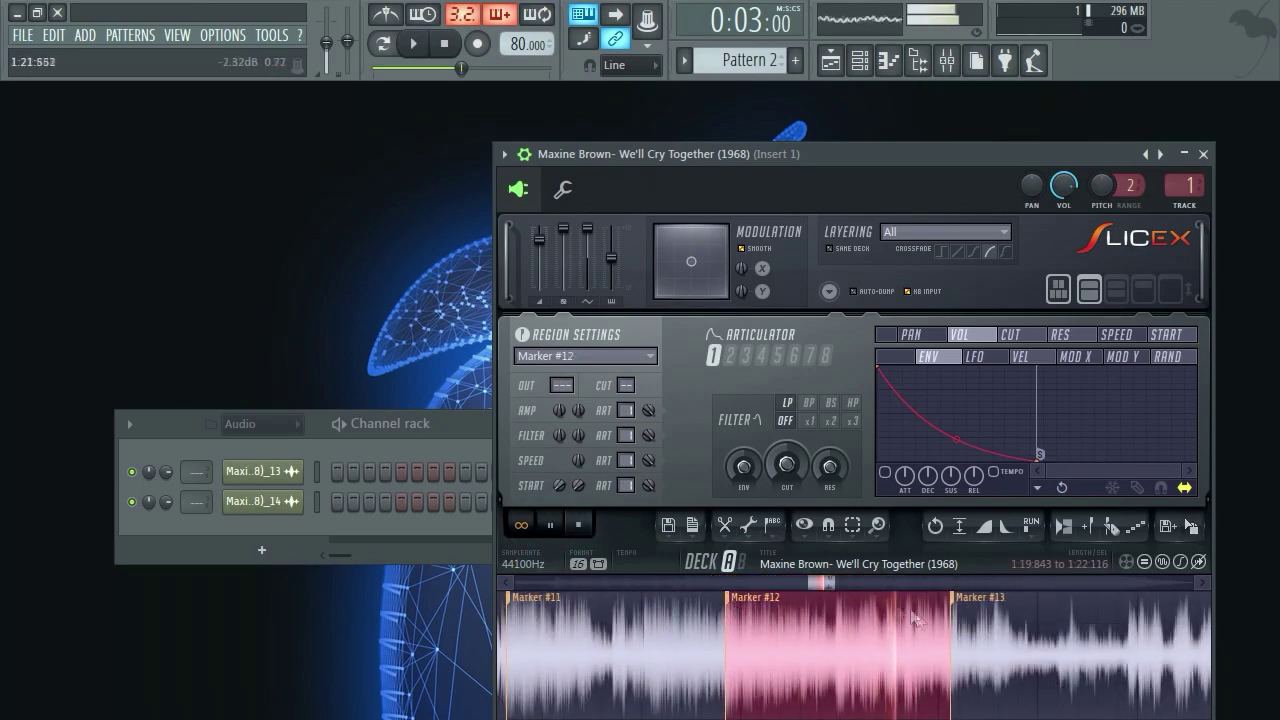
scroll(920, 630, up, 1)
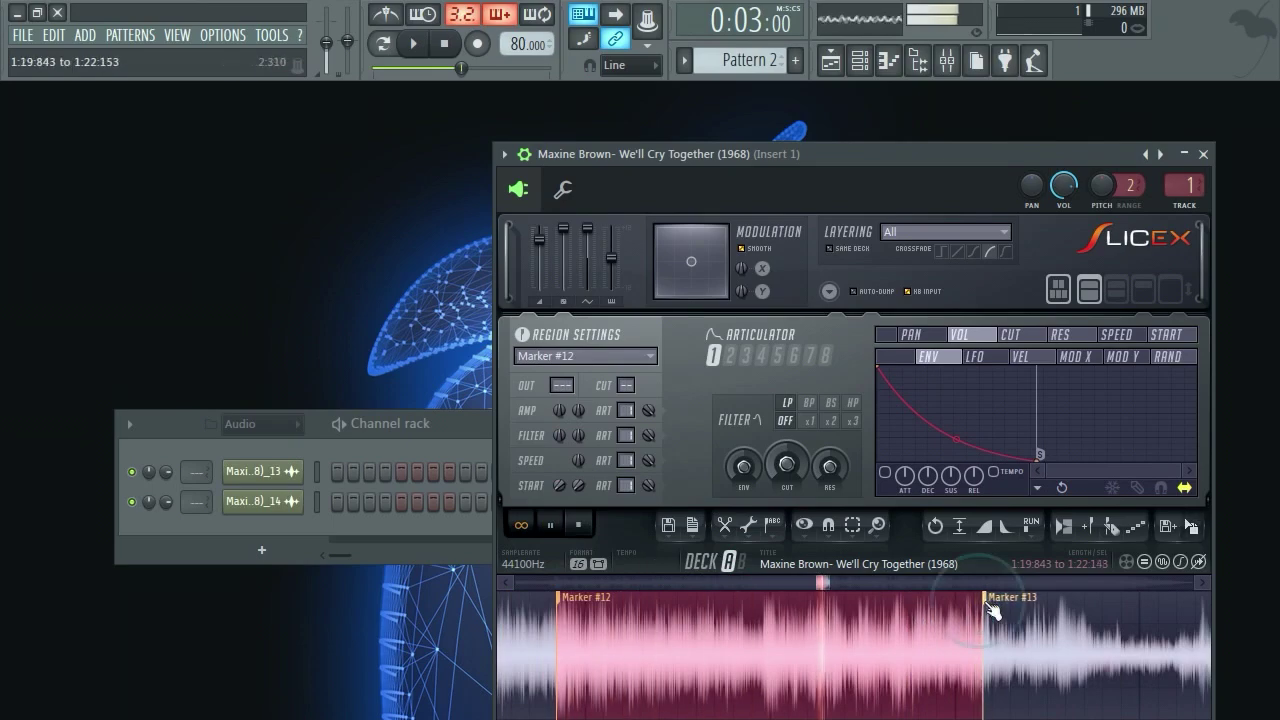
drag(985, 603, 979, 606)
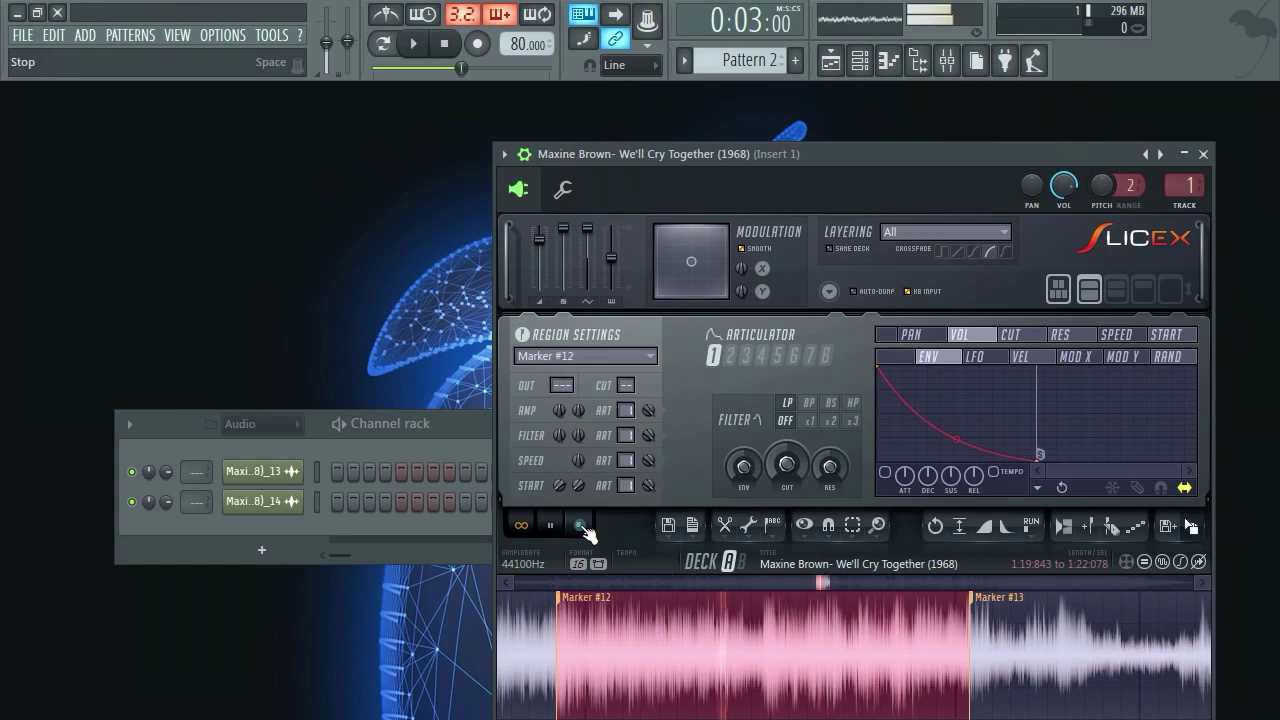
Select the regions of Markers #1 to #4, loop them, and fine-tune the selection's end to 1:04:261.
scroll(850, 628, down, 8)
drag(812, 586, 753, 588)
scroll(710, 600, up, 4)
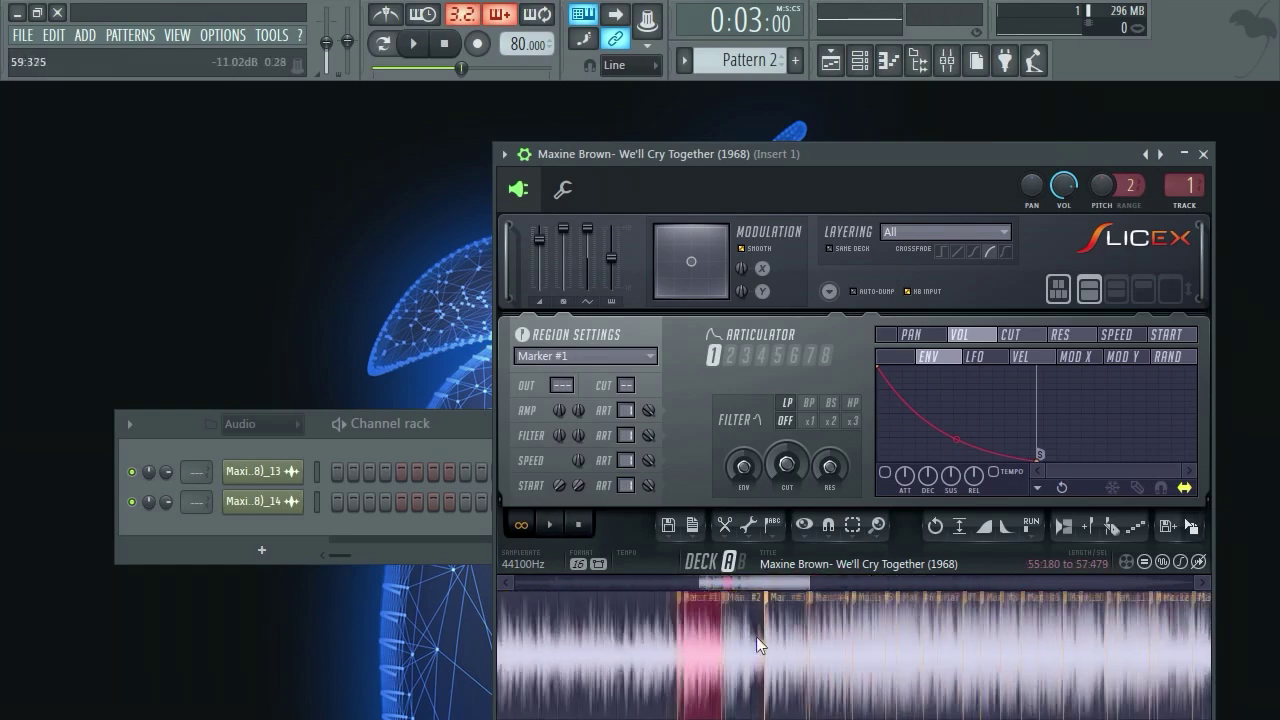
click(757, 640)
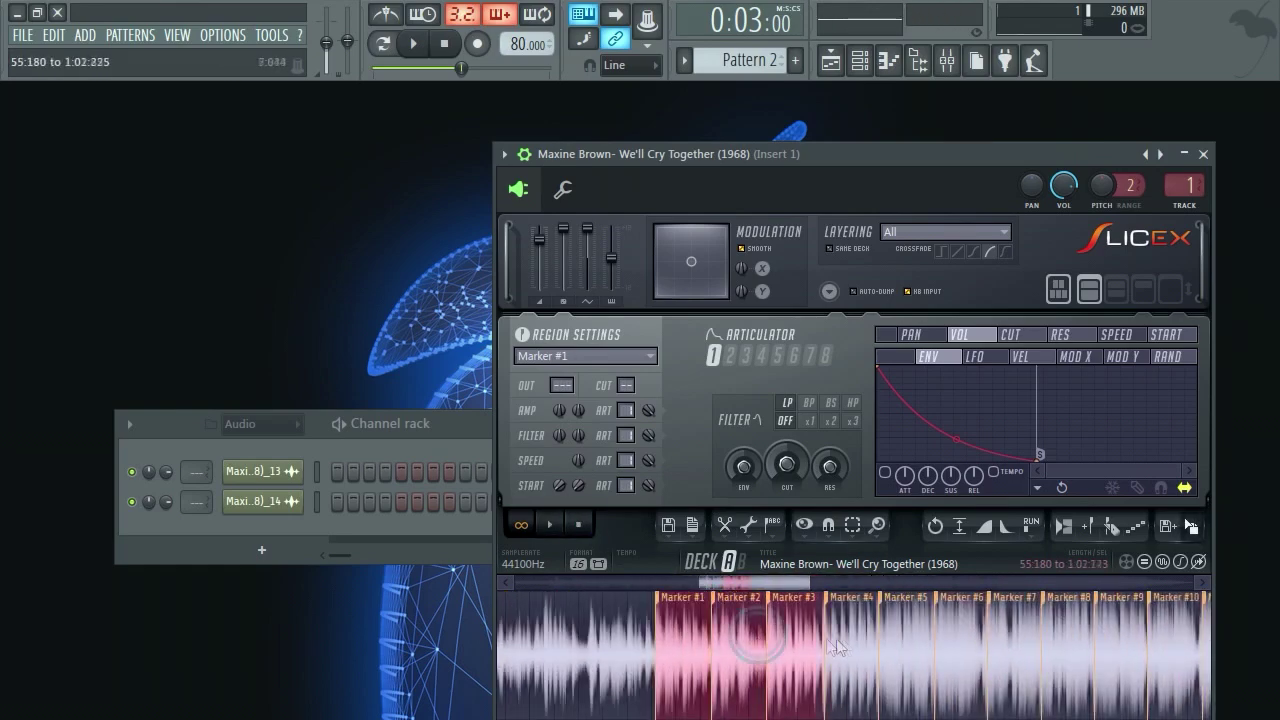
click(552, 525)
scroll(765, 585, up, 2)
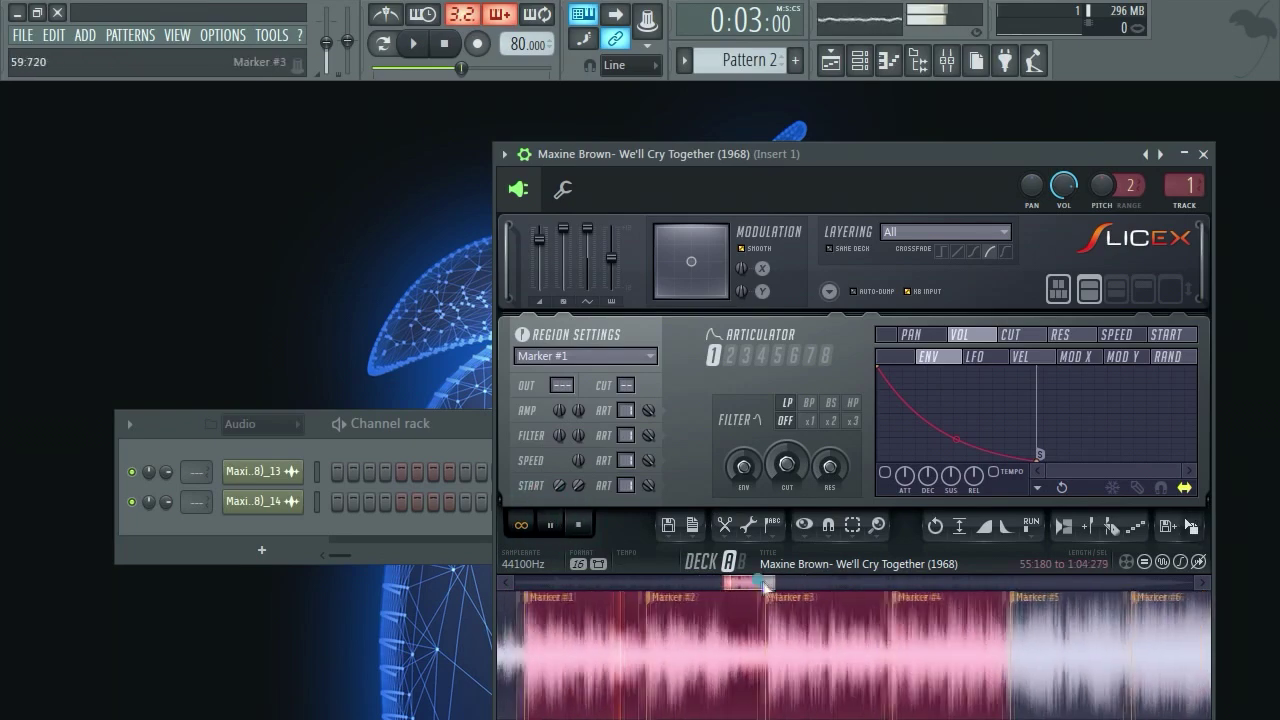
scroll(997, 628, up, 3)
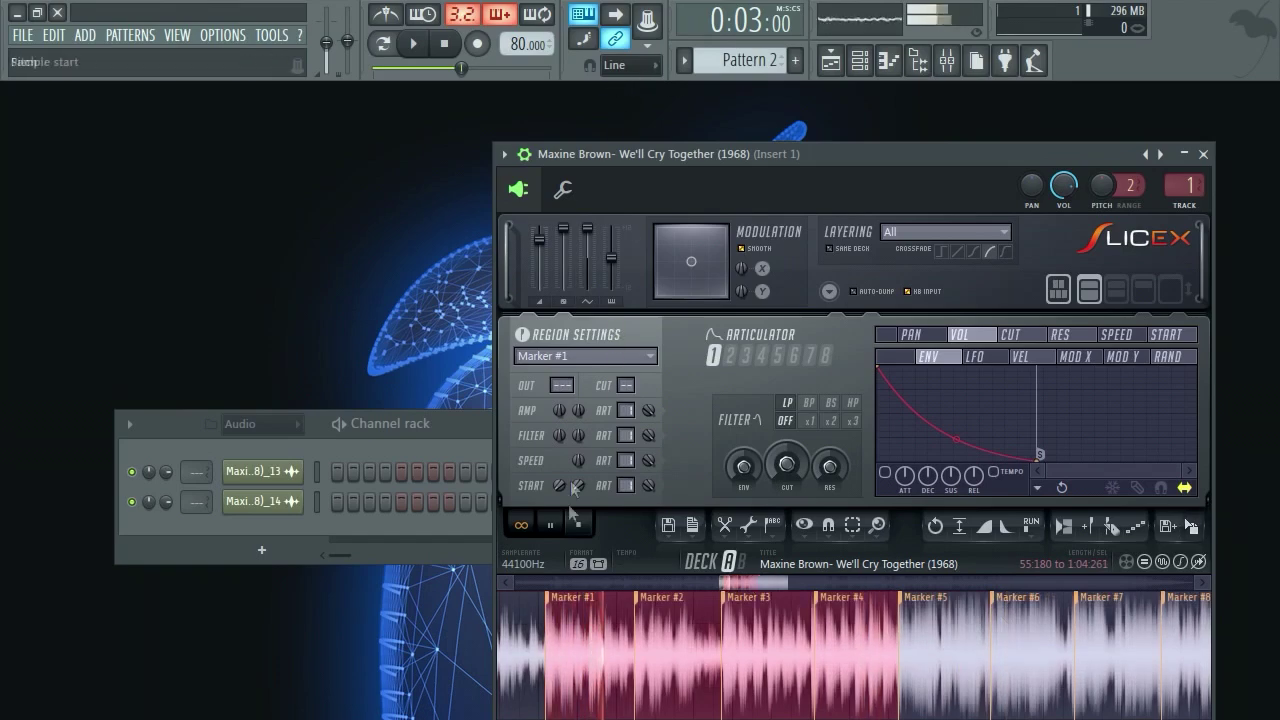
Place the four-region selection on Playlist Track 3 at bar 3 and time-stretch it to 2 bars.
click(830, 60)
drag(1192, 528, 457, 475)
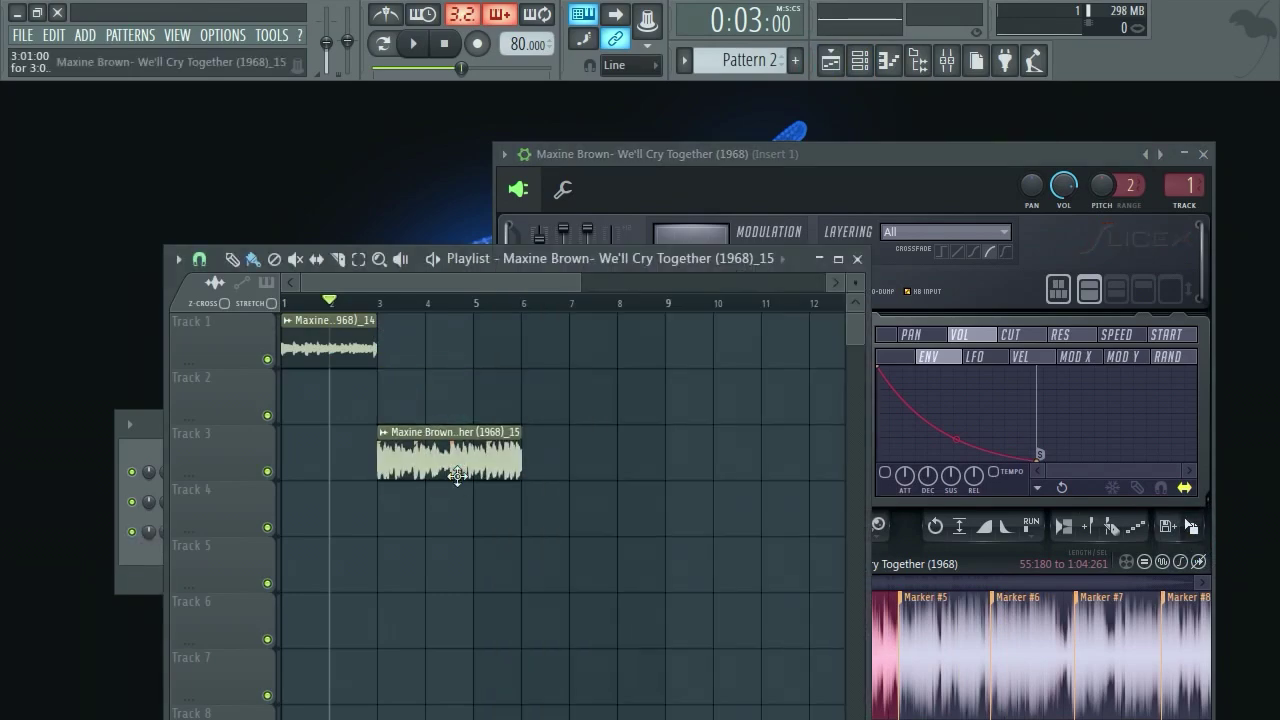
double_click(457, 475)
right_click(472, 362)
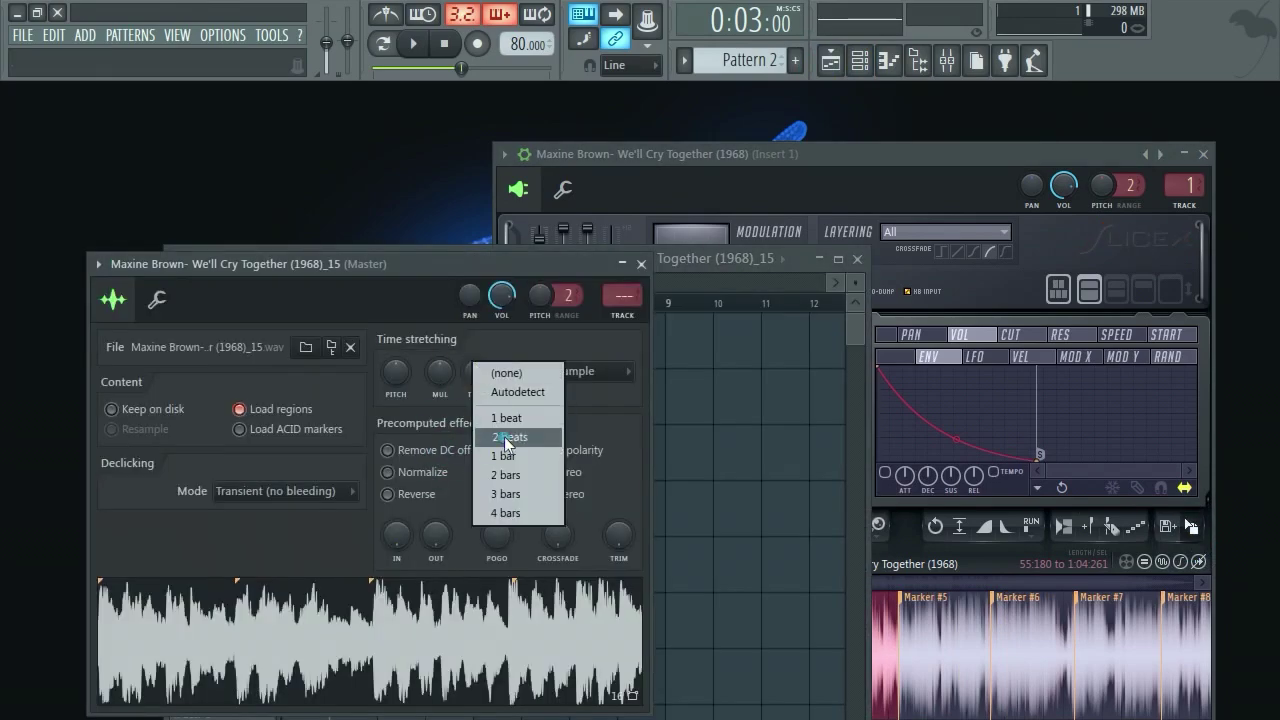
click(505, 456)
Set the Track 3 clip's stretching mode to e3 generic and raise its pitch by 500 cents.
click(578, 376)
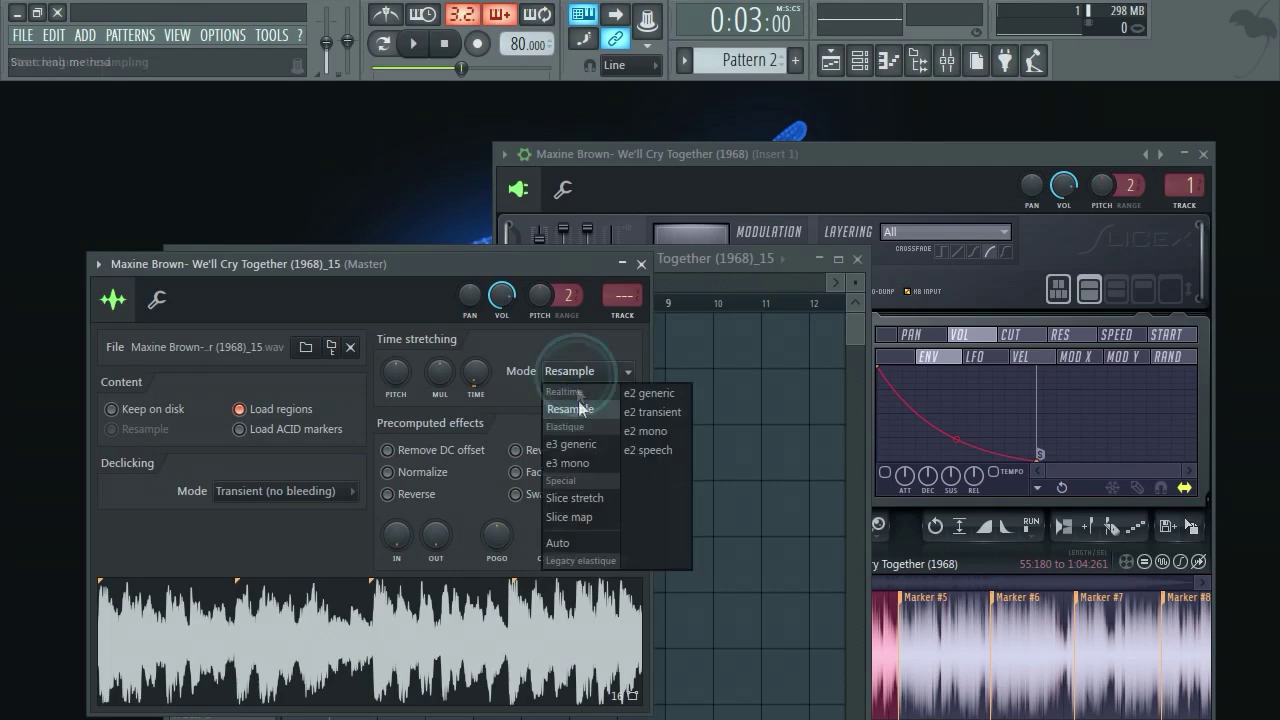
click(566, 442)
drag(506, 268, 707, 524)
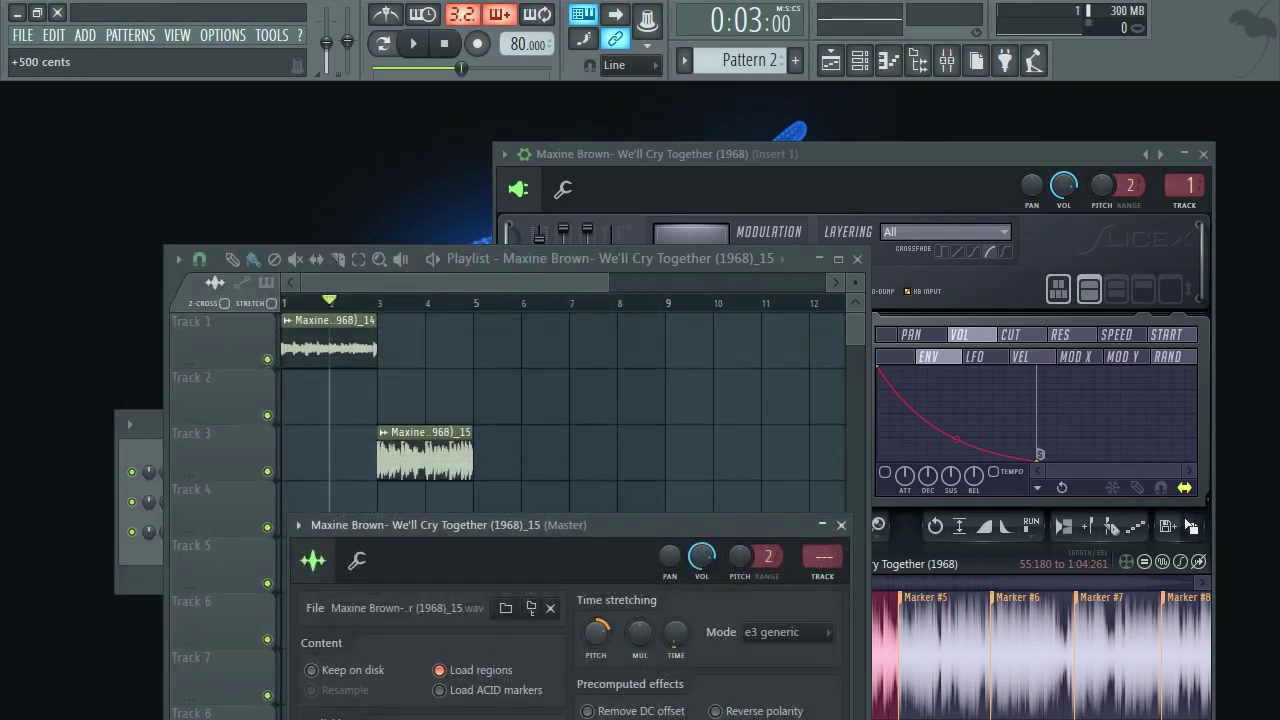
Audition the Track 3 clip from bar 3 and add a copy of it right behind it at bar 5.
click(384, 303)
key(space)
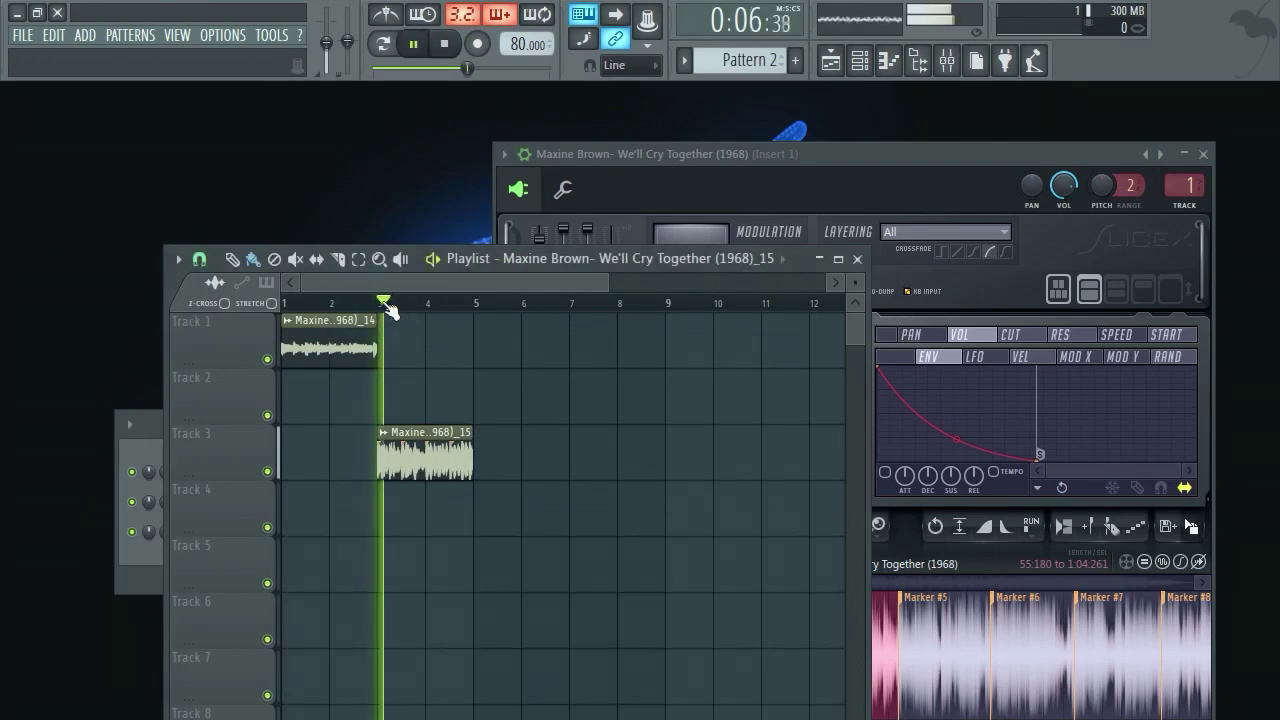
click(232, 259)
right_click(382, 436)
key(Escape)
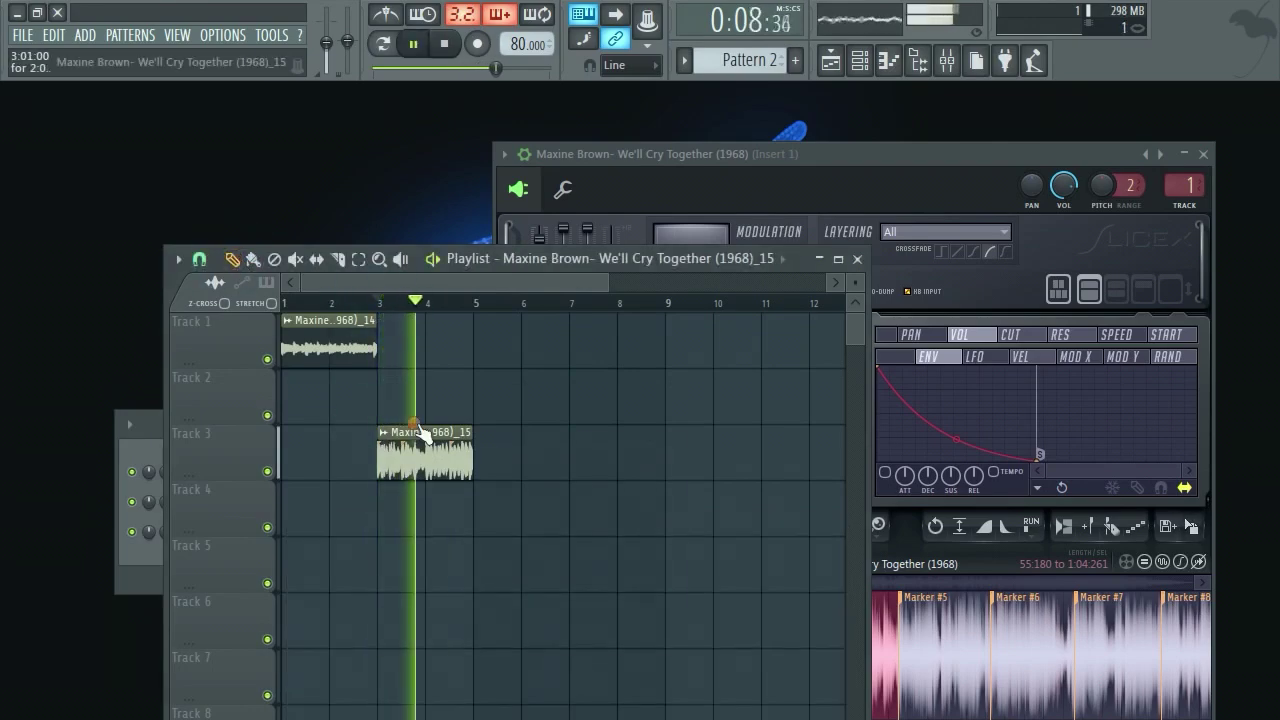
click(489, 450)
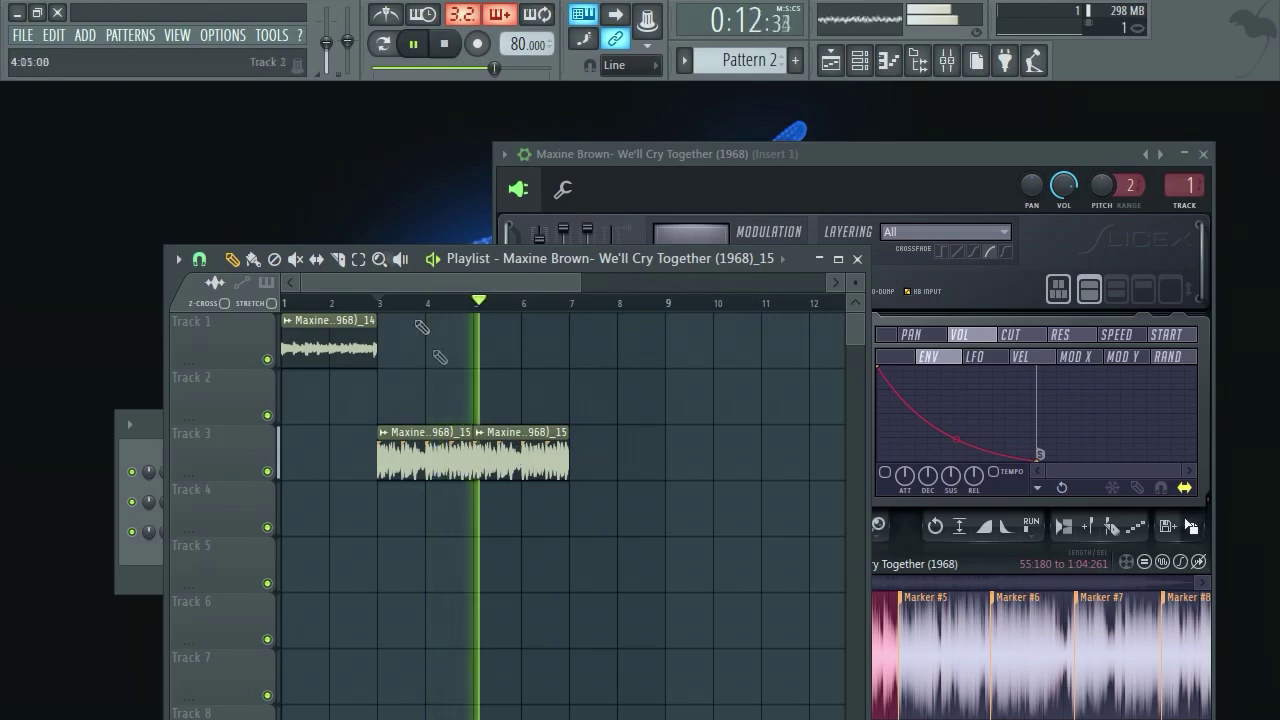
key(space)
Select the regions of Markers #5 to #12 in Slicex, from 1:04:267 to 1:22:068, and audition the selection's end point.
click(785, 170)
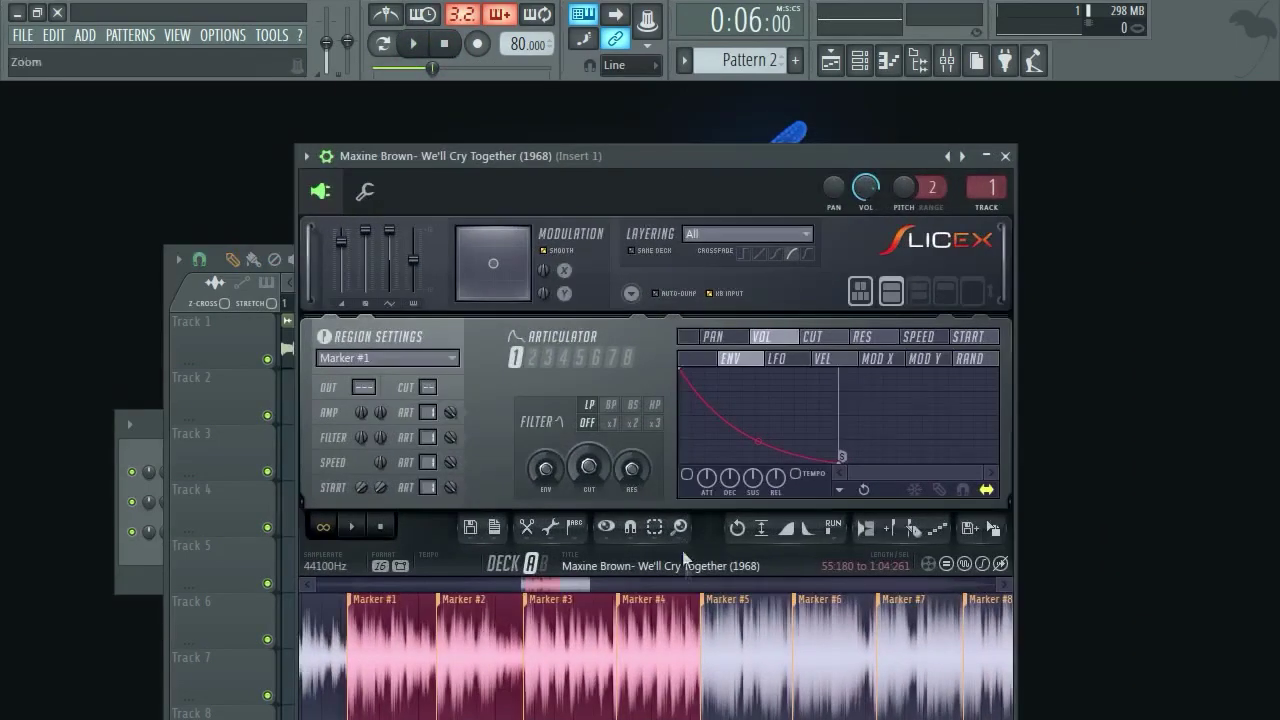
drag(560, 588, 572, 637)
mouse_move(549, 593)
mouse_down()
mouse_move(558, 584)
mouse_move(527, 607)
mouse_up()
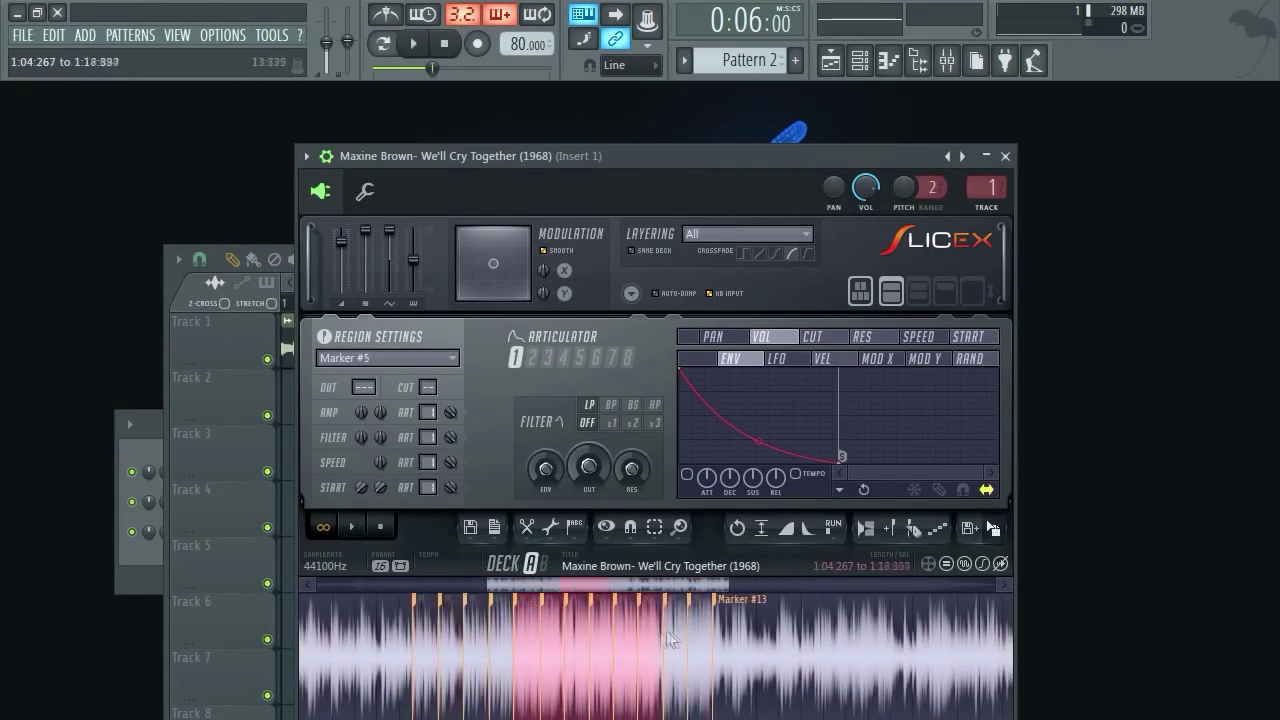
scroll(706, 634, up, 6)
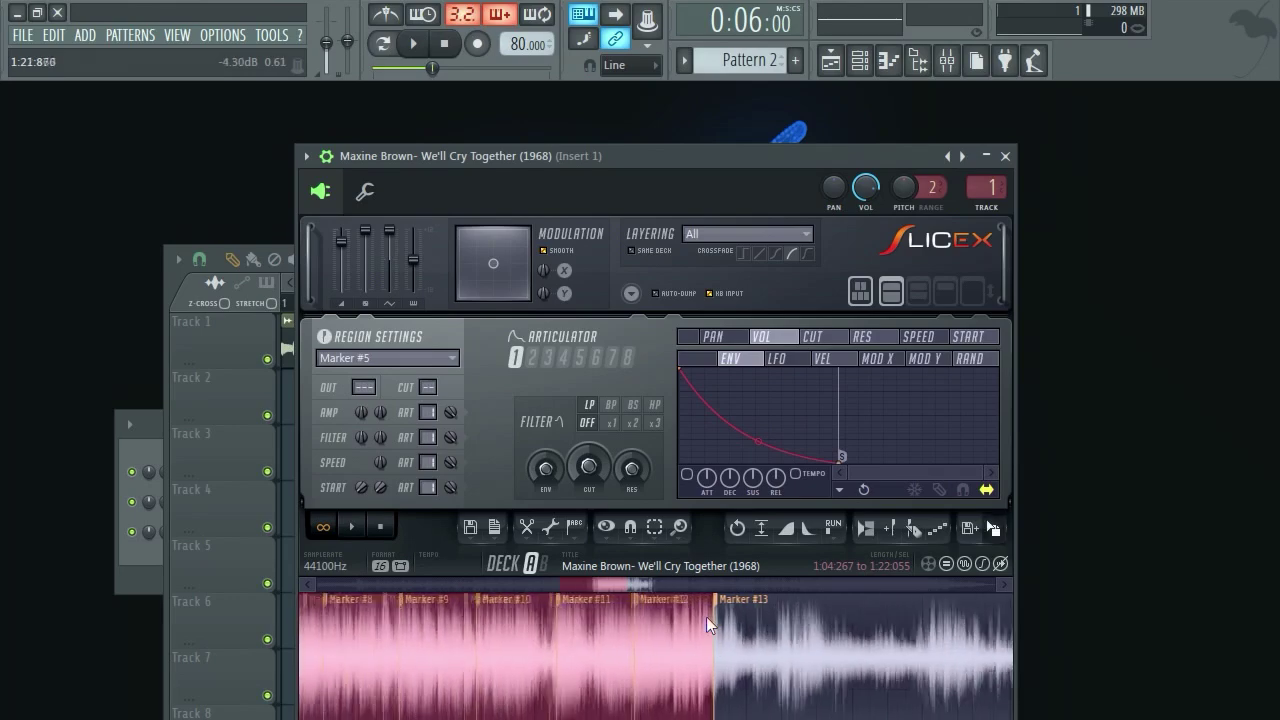
click(354, 529)
scroll(571, 614, down, 6)
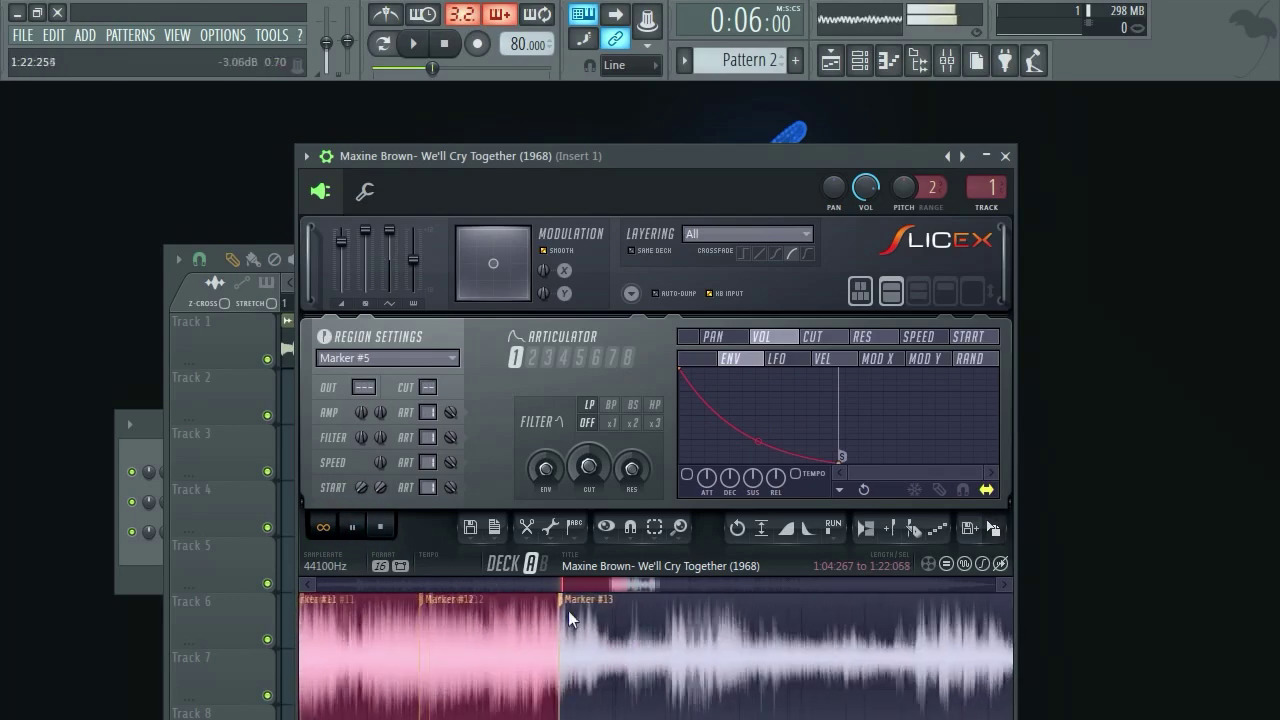
drag(628, 584, 594, 582)
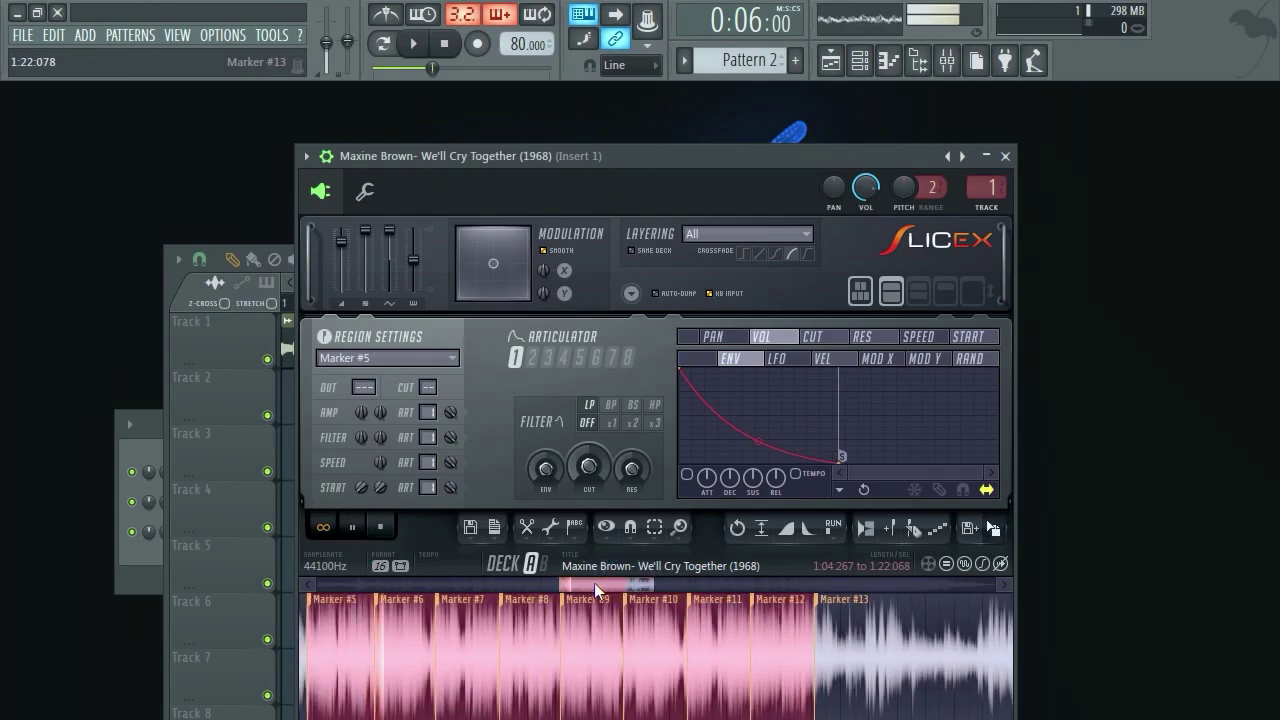
Stop playback and fine-tune the end of the Markers #5 to #12 selection to 1:22:069 at Marker #13.
scroll(562, 626, up, 4)
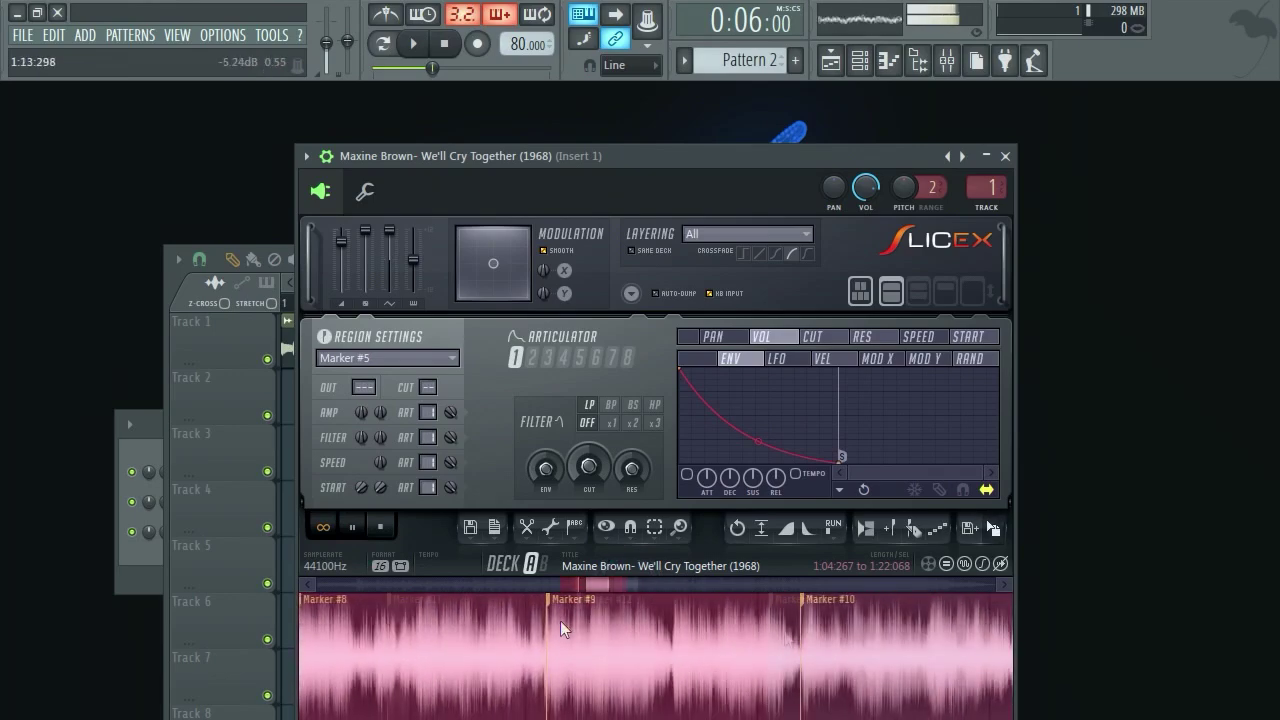
scroll(784, 630, up, 3)
scroll(784, 630, up, 1)
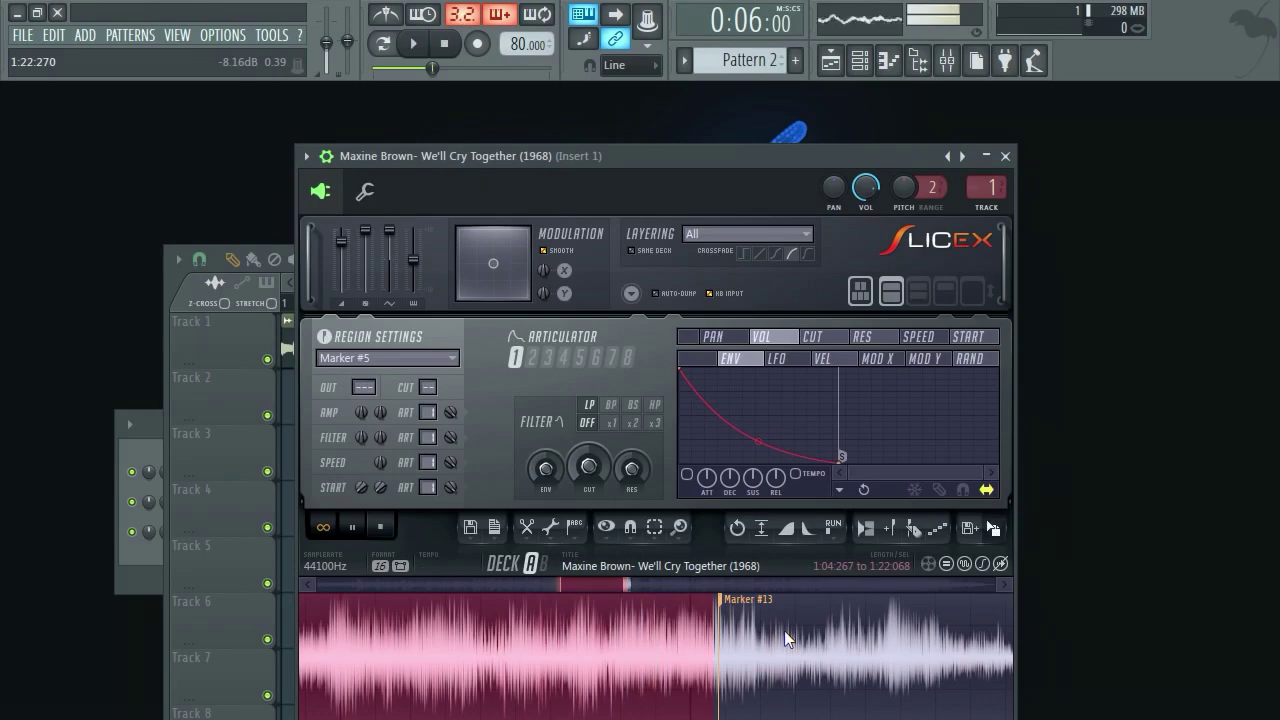
click(385, 528)
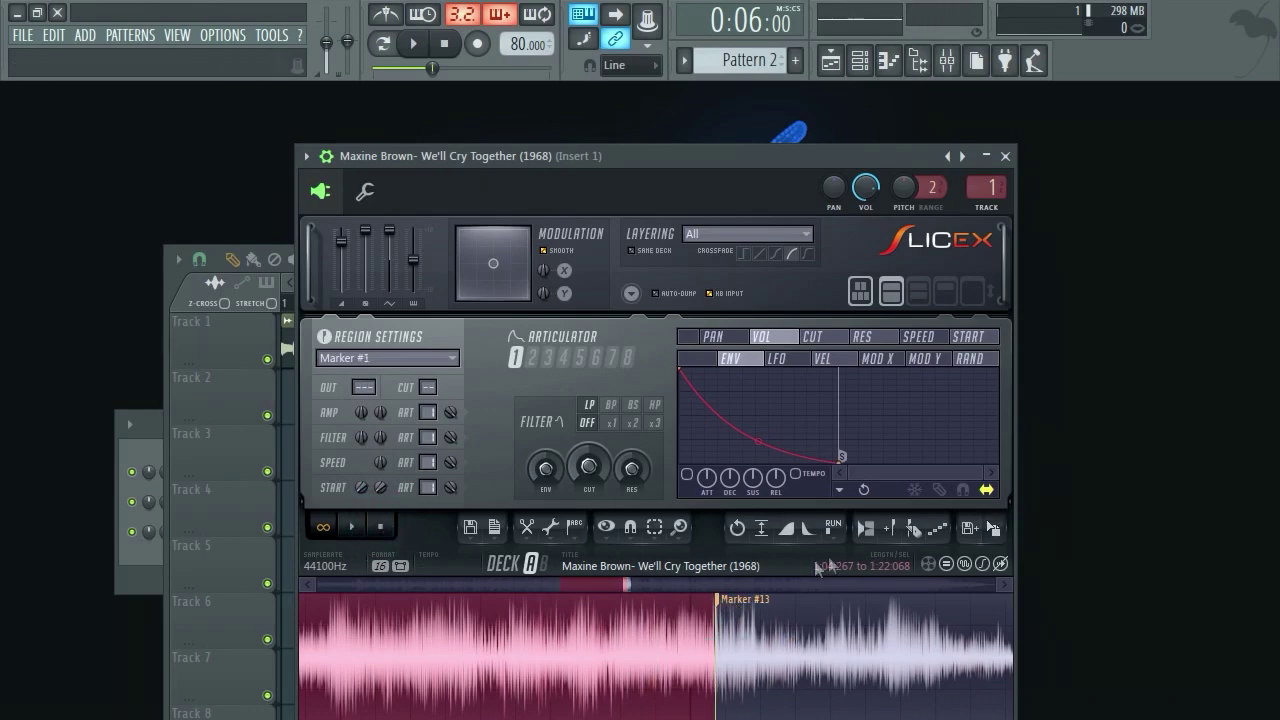
scroll(714, 632, down, 3)
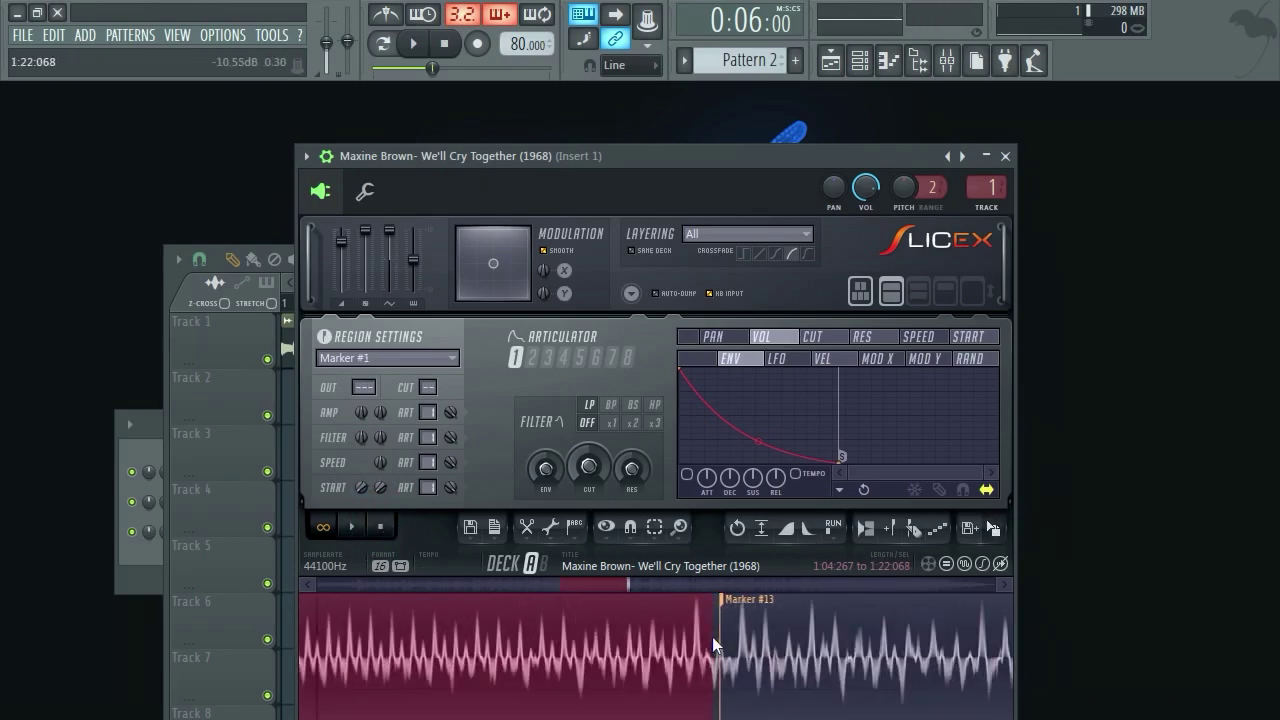
scroll(672, 630, down, 5)
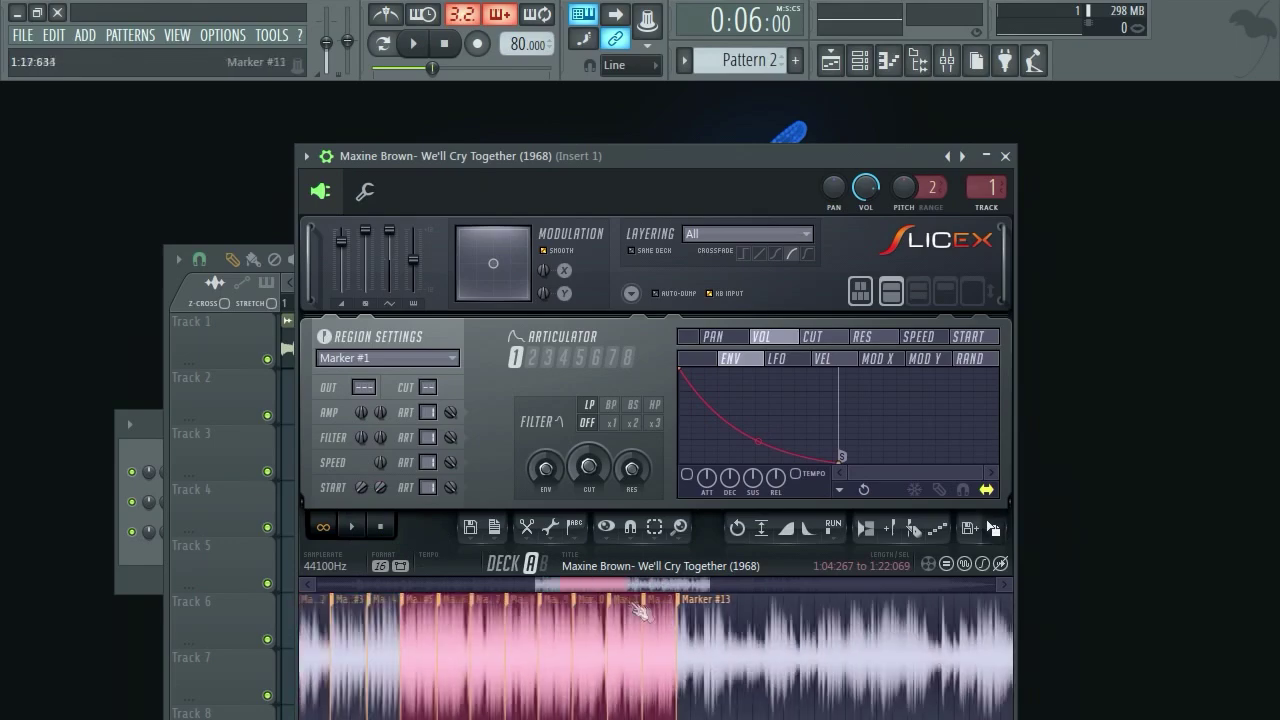
Place the selected Slicex regions on Playlist Track 5 at bar 7 and close Slicex.
drag(700, 156, 868, 160)
drag(1162, 532, 540, 545)
drag(690, 568, 720, 567)
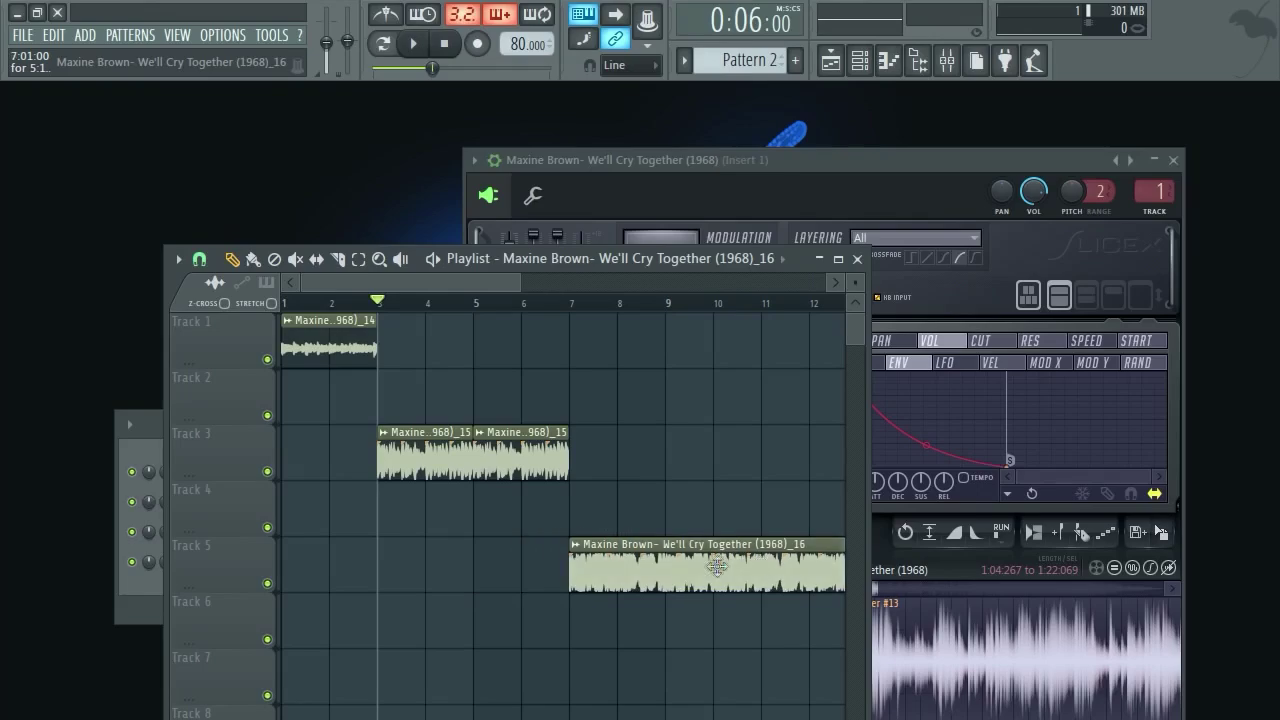
click(1173, 161)
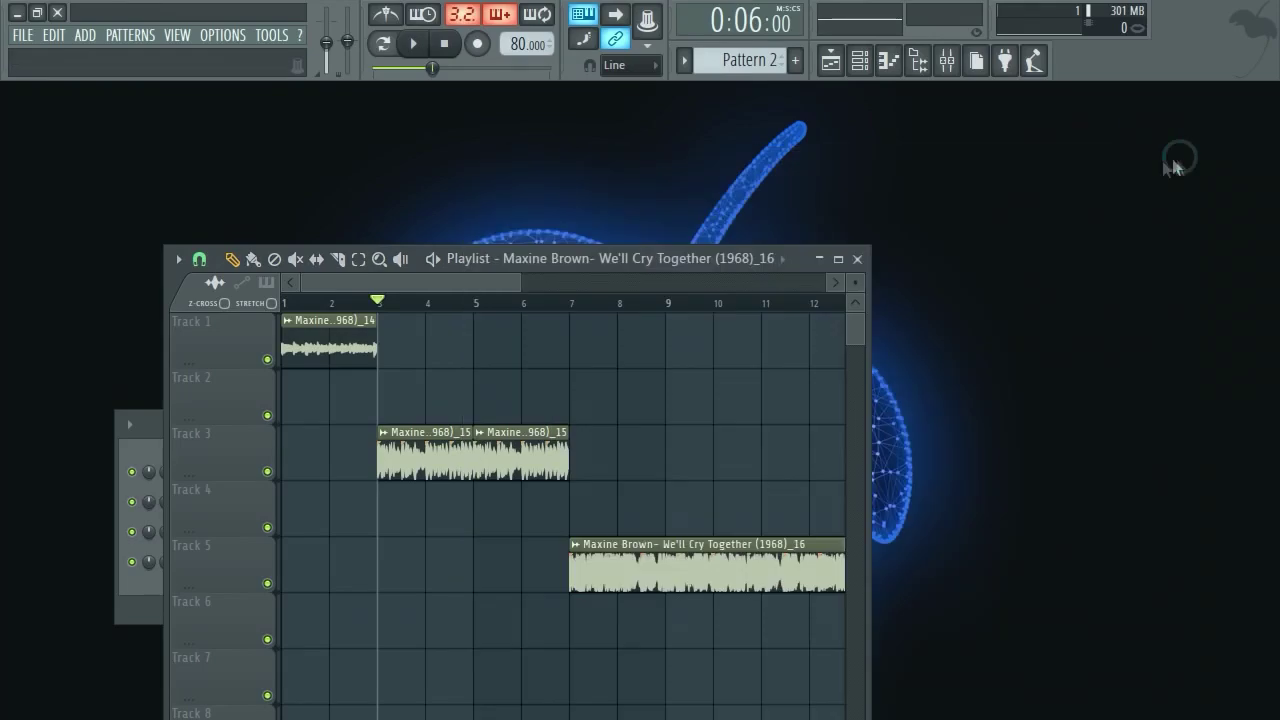
Maximize the Playlist and time-stretch the Track 5 clip to 4 bars.
click(838, 259)
ctrl+scroll(720, 331, down, 3)
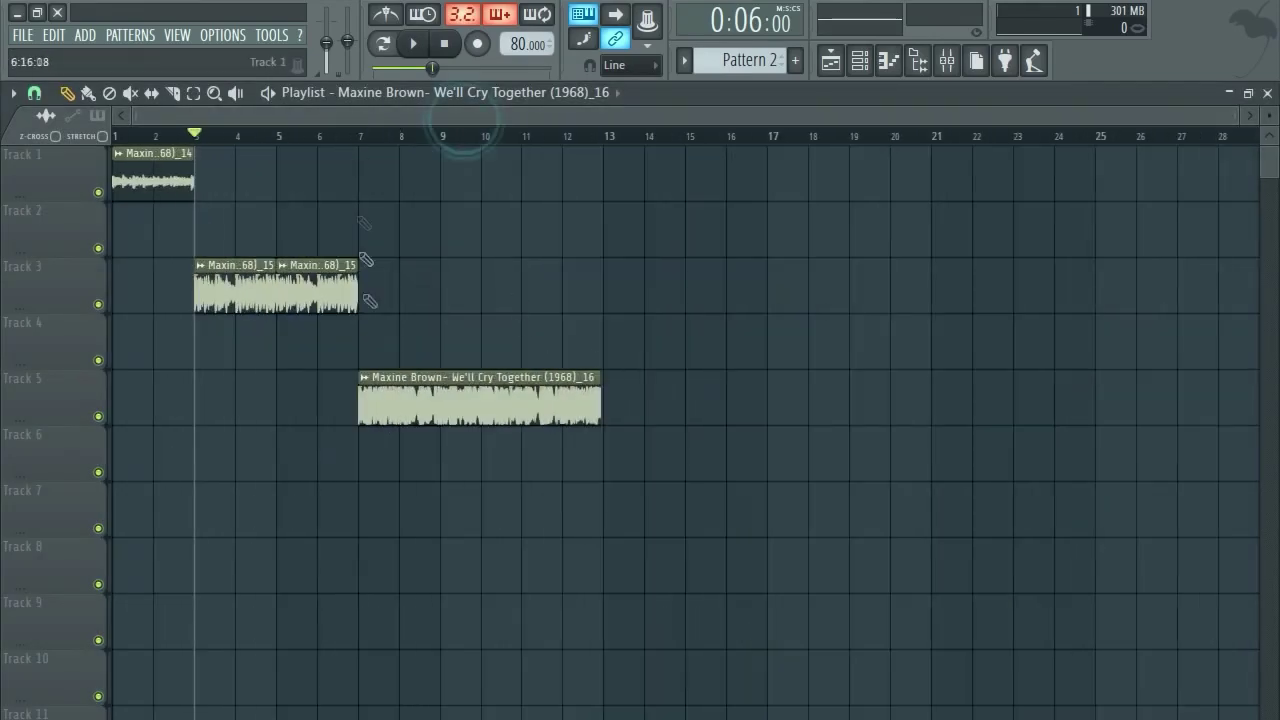
double_click(398, 398)
click(500, 398)
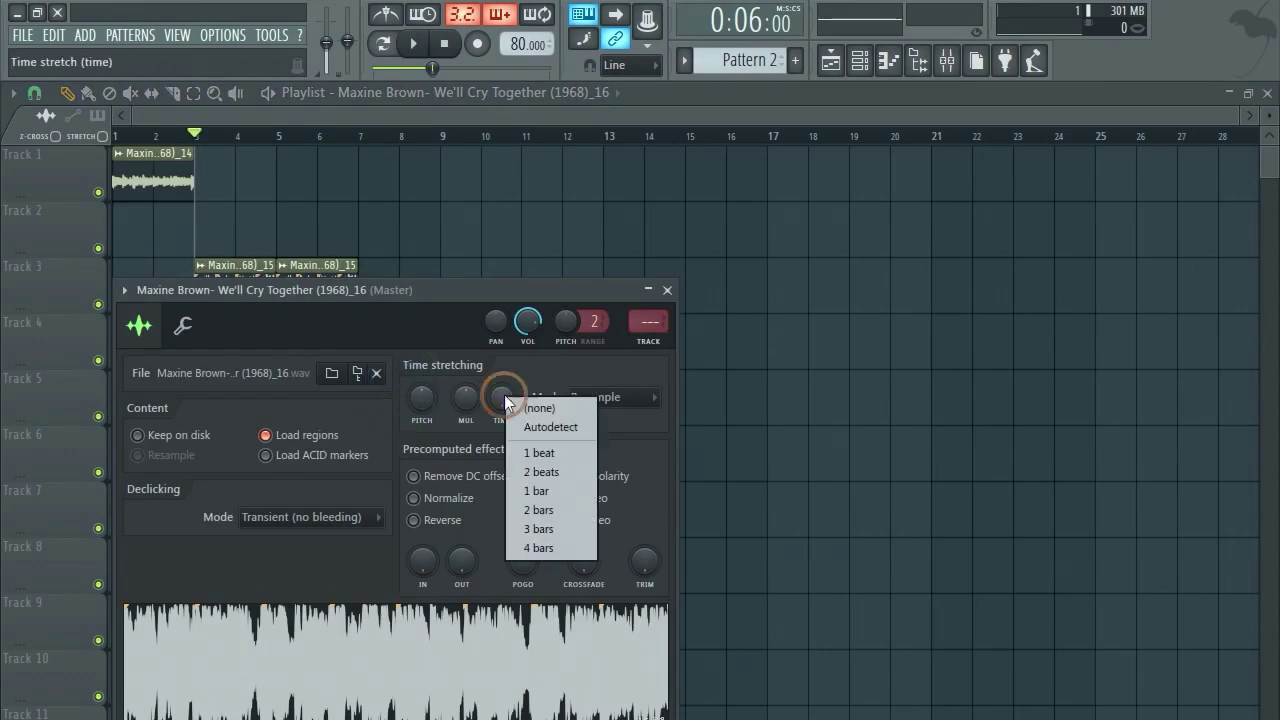
click(543, 546)
drag(509, 295, 603, 548)
Briefly audition the Track 5 clip, then raise its pitch and set its stretching mode to e3 generic.
click(370, 137)
key(space)
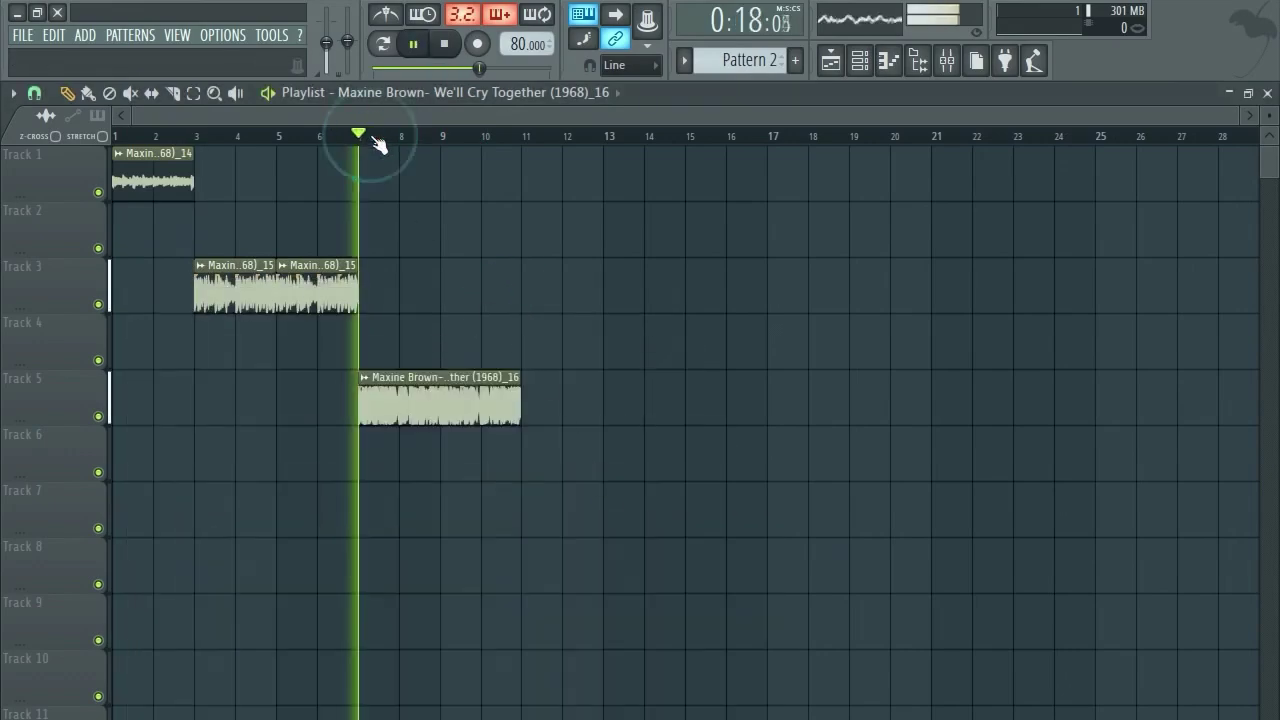
key(space)
double_click(403, 400)
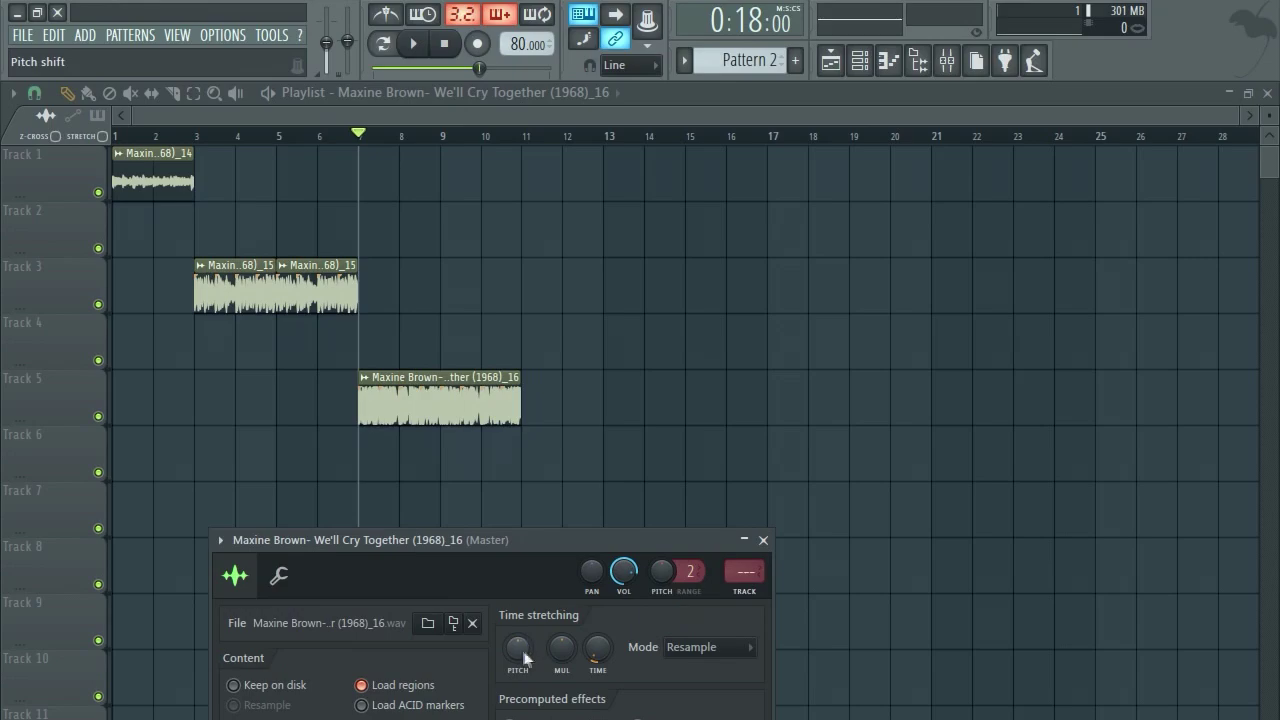
click(712, 648)
click(712, 700)
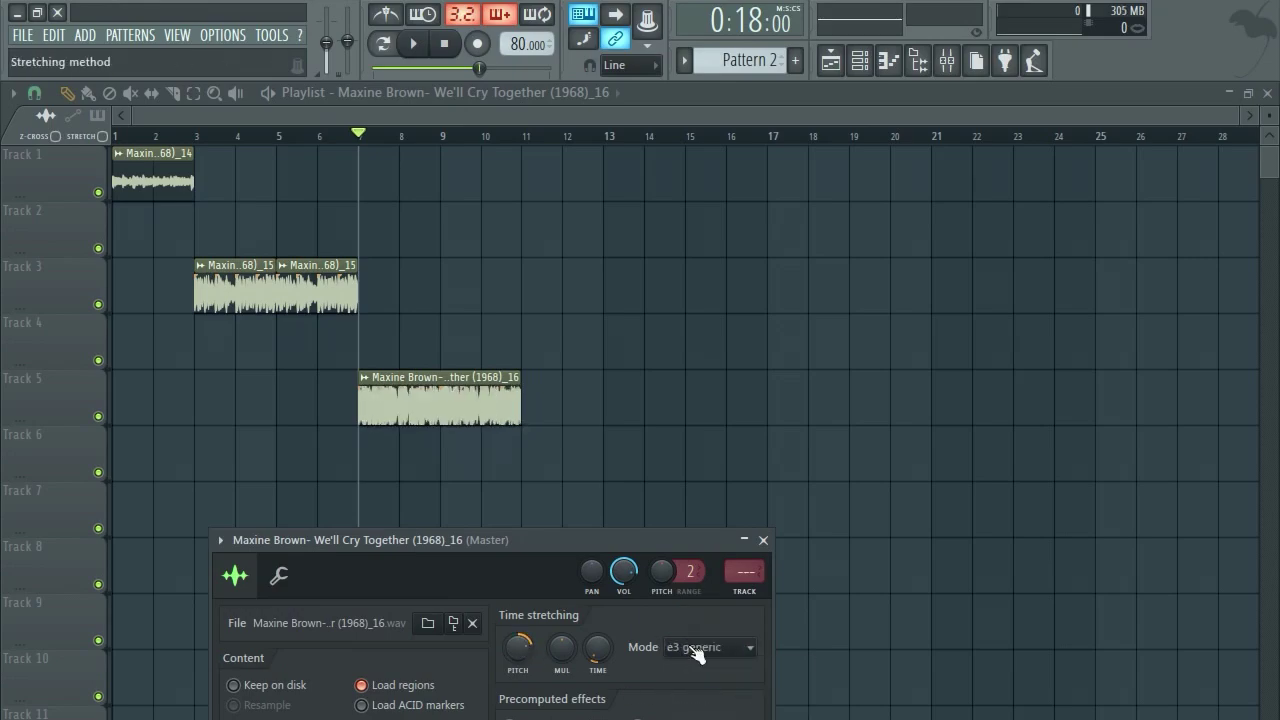
Audition the pitched-up Track 5 clip from bar 7 and stop playback.
click(357, 133)
key(space)
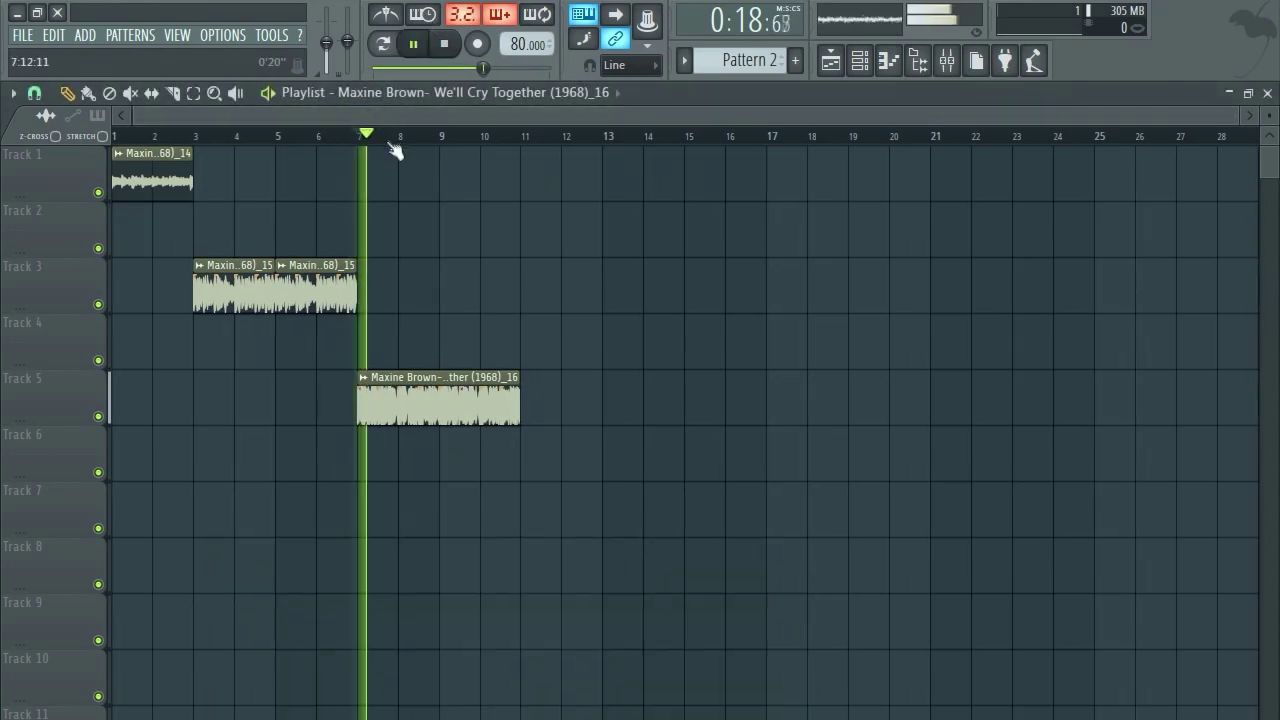
scroll(352, 178, up, 2)
drag(382, 116, 255, 117)
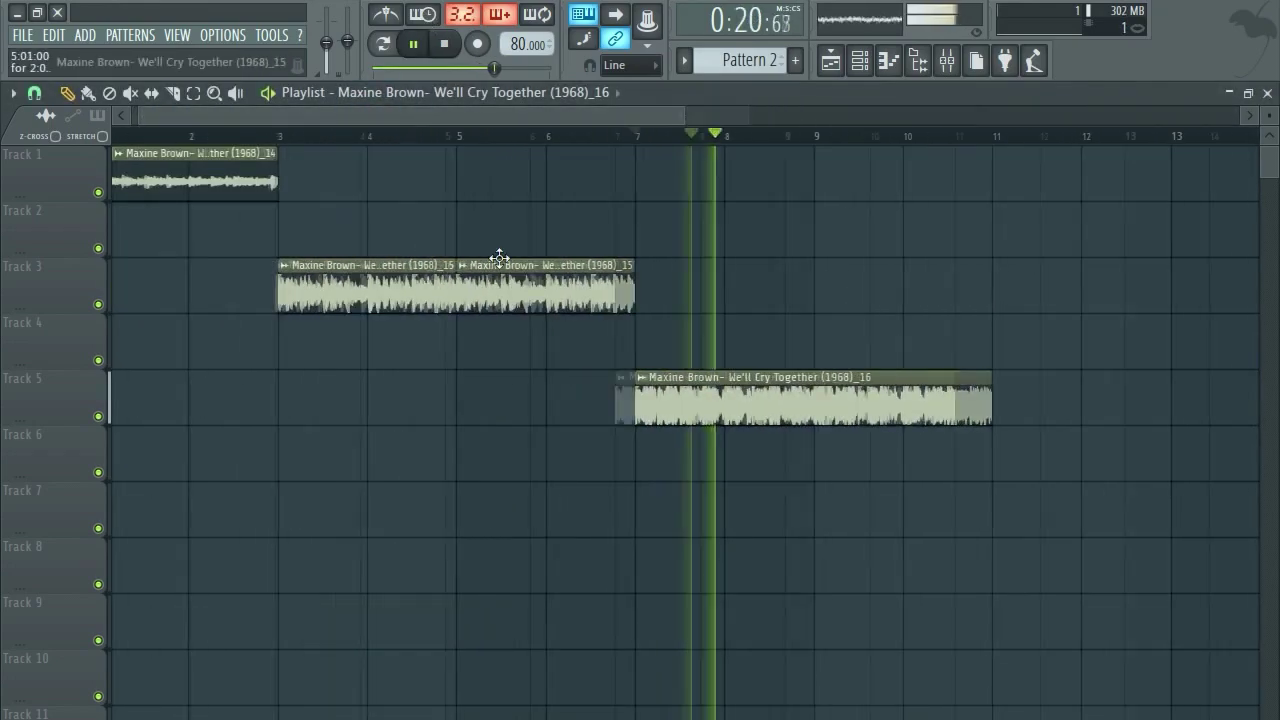
scroll(499, 258, down, 1)
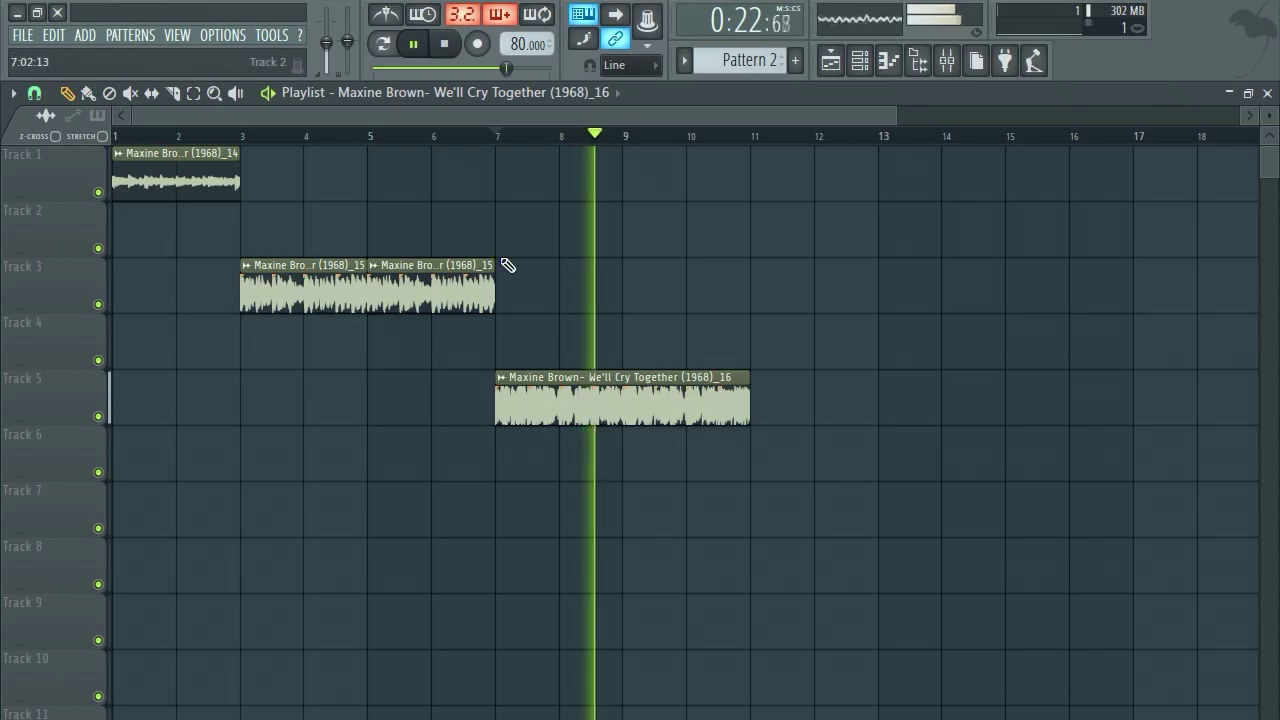
key(space)
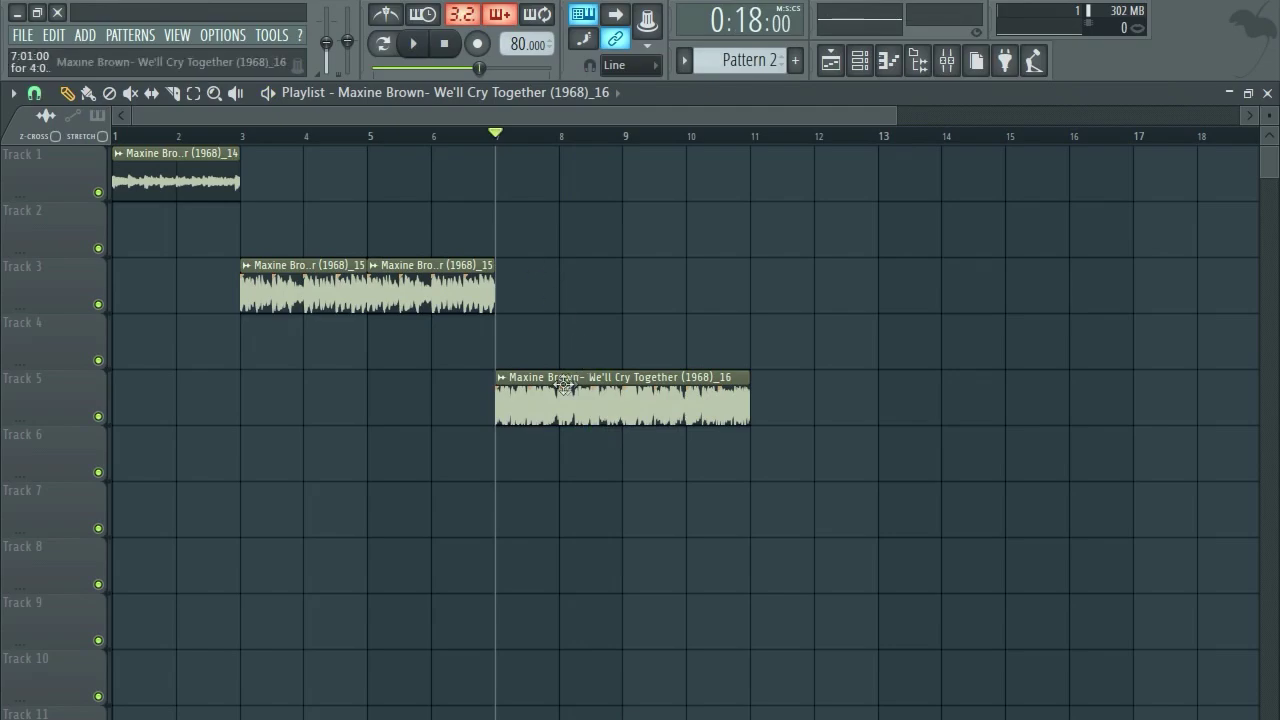
Move the two _15 clips up to Track 2 and the _16 clip up to Track 3, keeping their bar positions.
drag(322, 282, 322, 226)
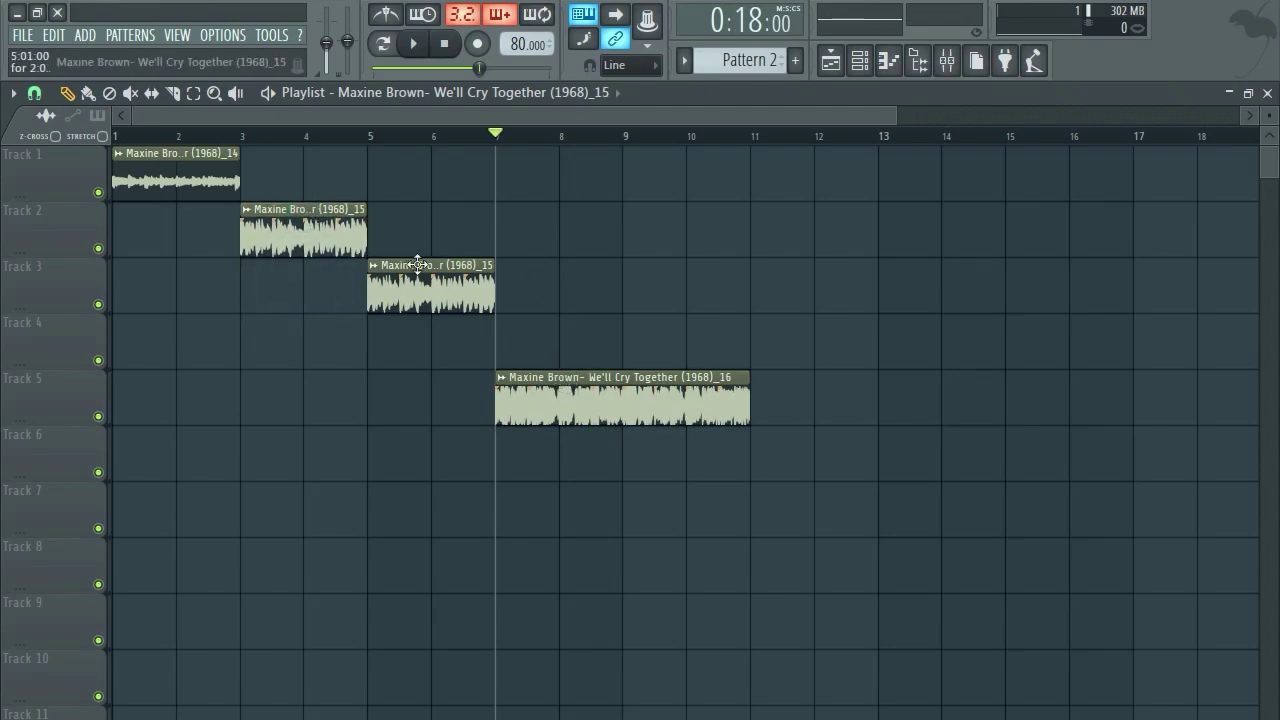
drag(409, 268, 417, 203)
drag(522, 390, 520, 280)
Move the _14 intro clip to bar 16 on Track 1 and the two _15 clips to bars 1 and 3 of Track 1.
drag(163, 154, 914, 189)
scroll(929, 243, down, 3)
drag(645, 168, 781, 167)
drag(212, 172, 144, 166)
click(223, 298)
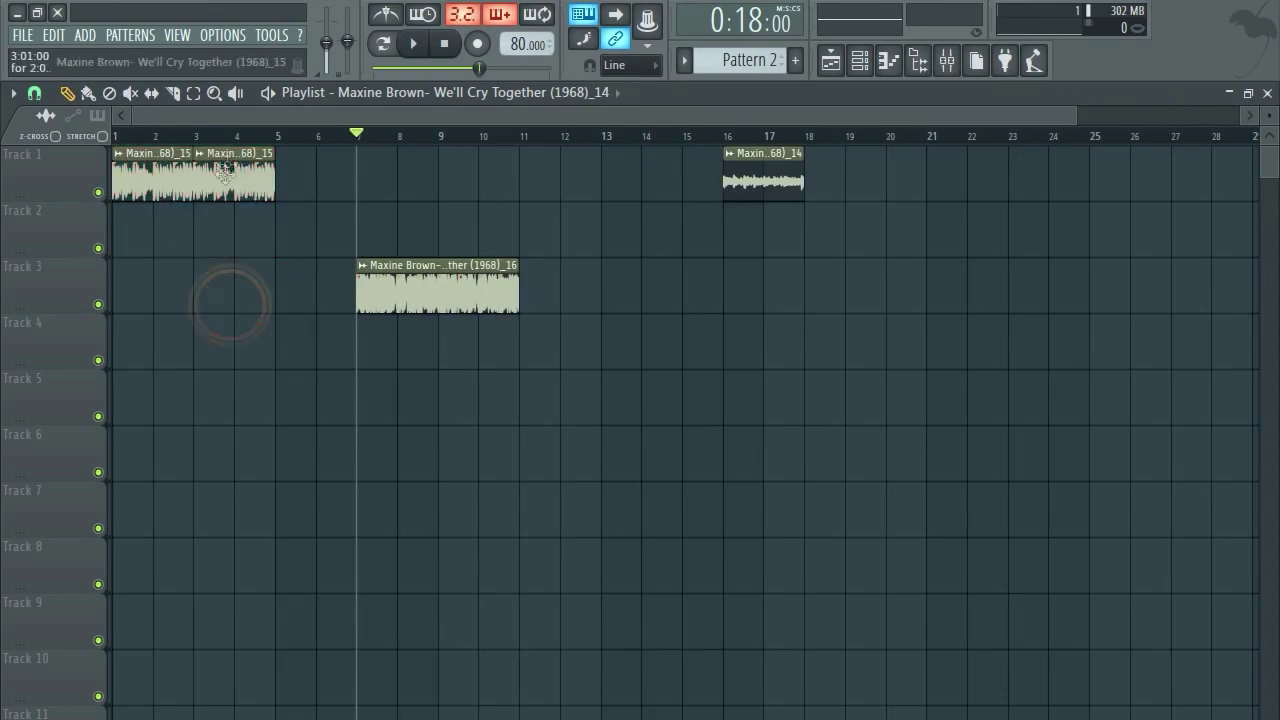
Move the second _15 clip down to Track 2 at bar 3 and briefly audition the arrangement from bar 1.
click(120, 136)
drag(217, 189, 217, 245)
key(space)
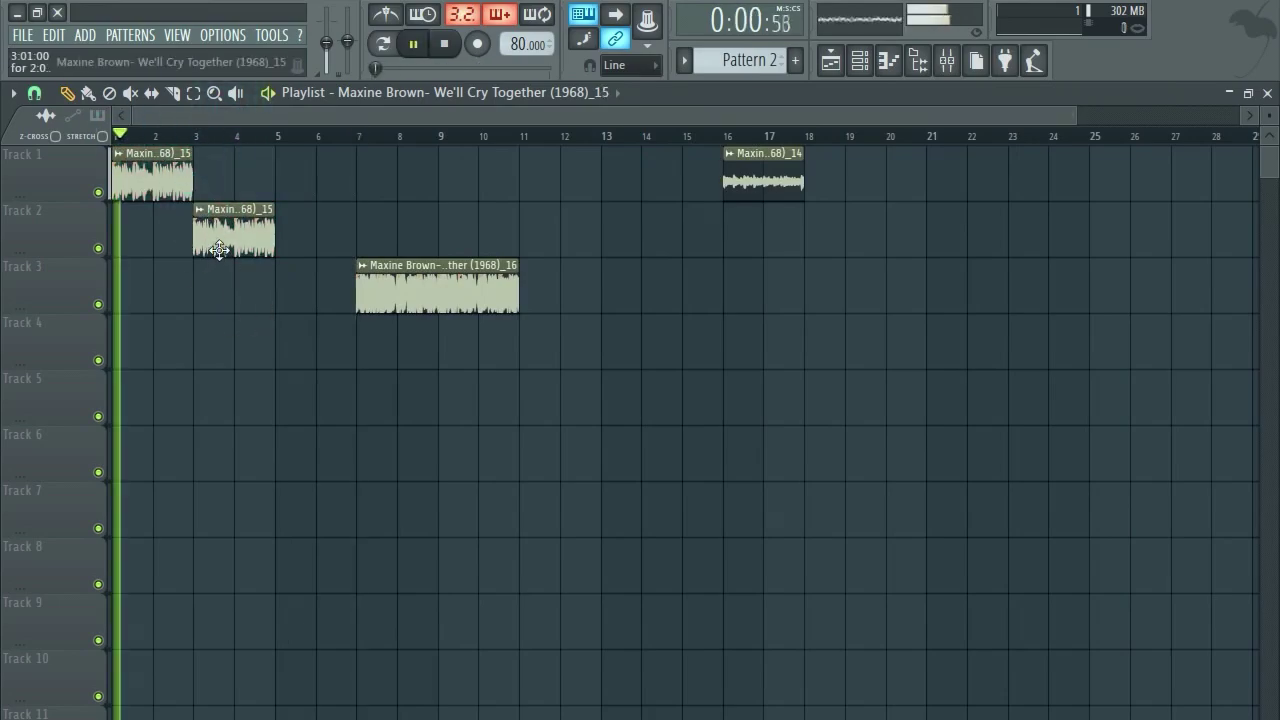
key(space)
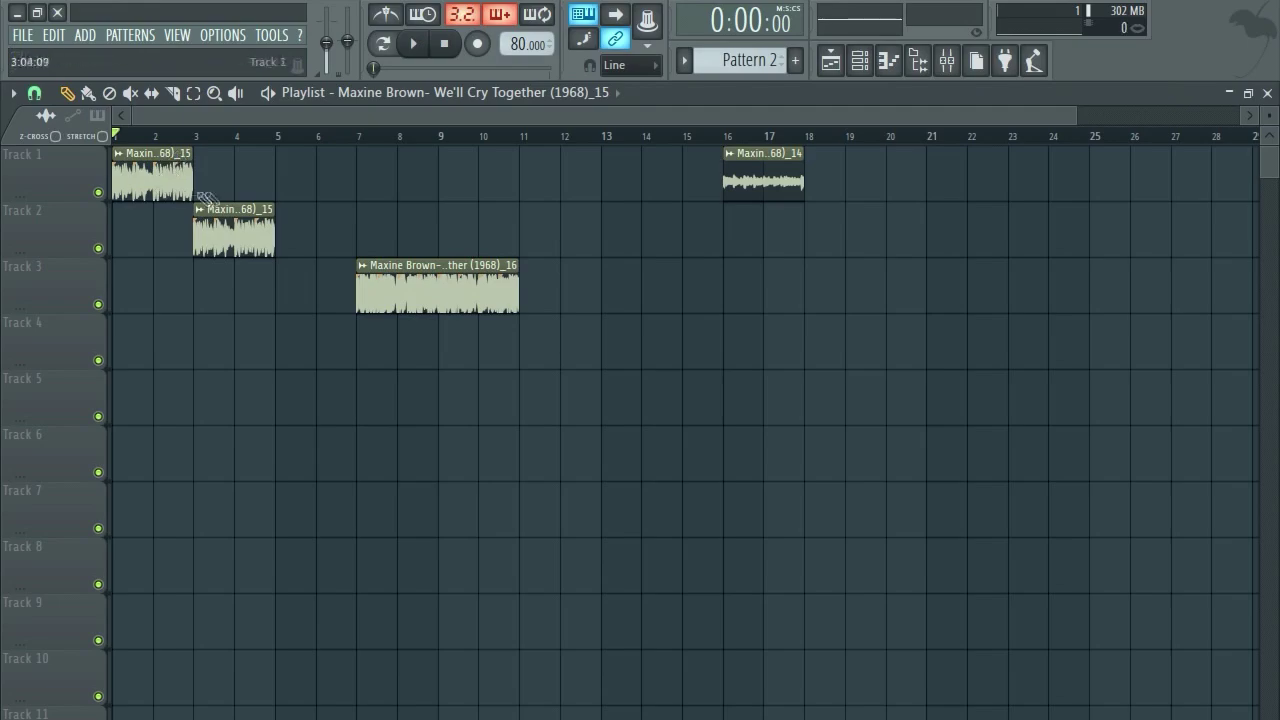
Move the _16 clip to bar 5 on Track 3 and add a copy behind it at bar 9.
drag(373, 282, 292, 284)
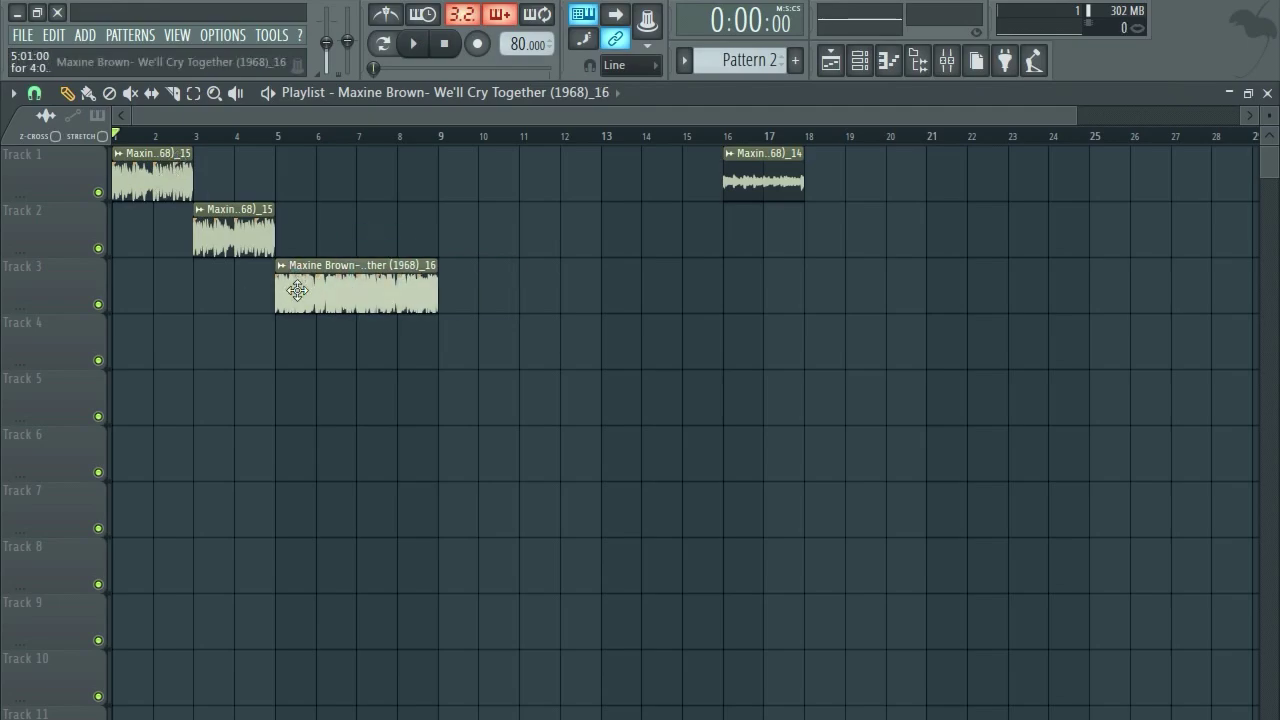
click(438, 275)
Move the _14 clip to bar 13 on Track 4 and add copies of it at bars 15, 17, 19 and 21.
drag(748, 198, 628, 366)
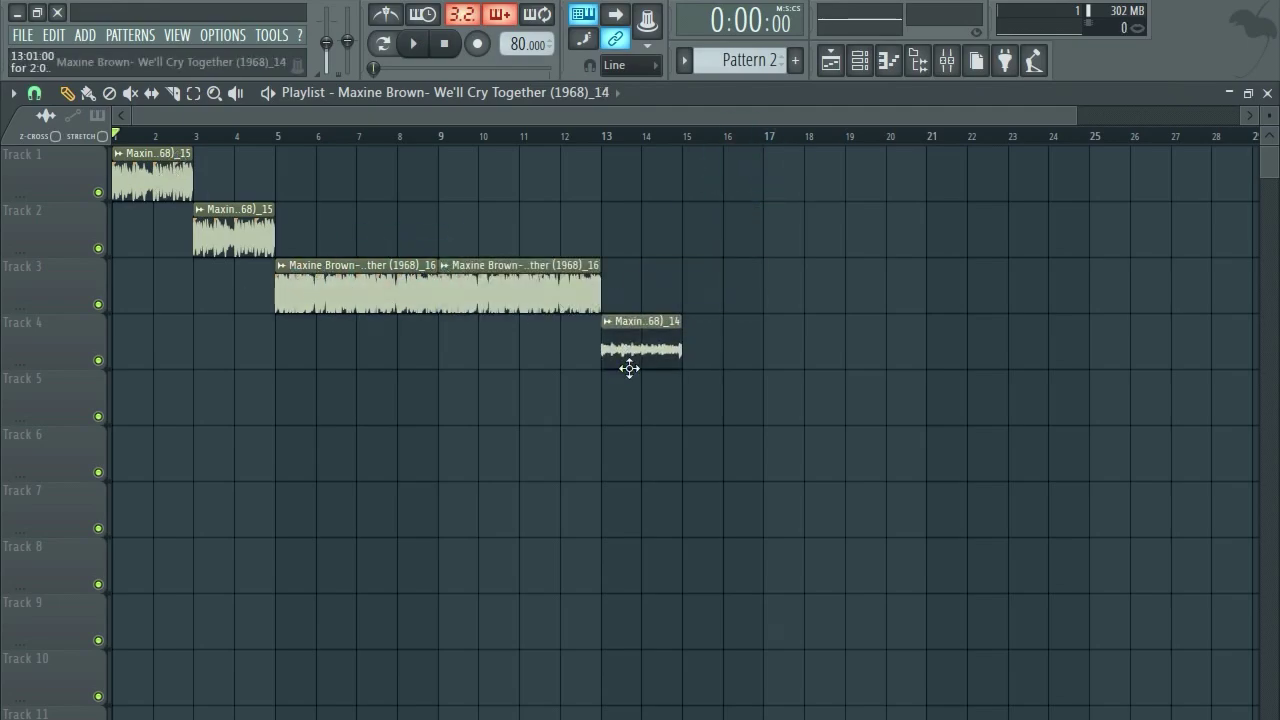
click(691, 330)
click(800, 336)
drag(823, 334, 783, 334)
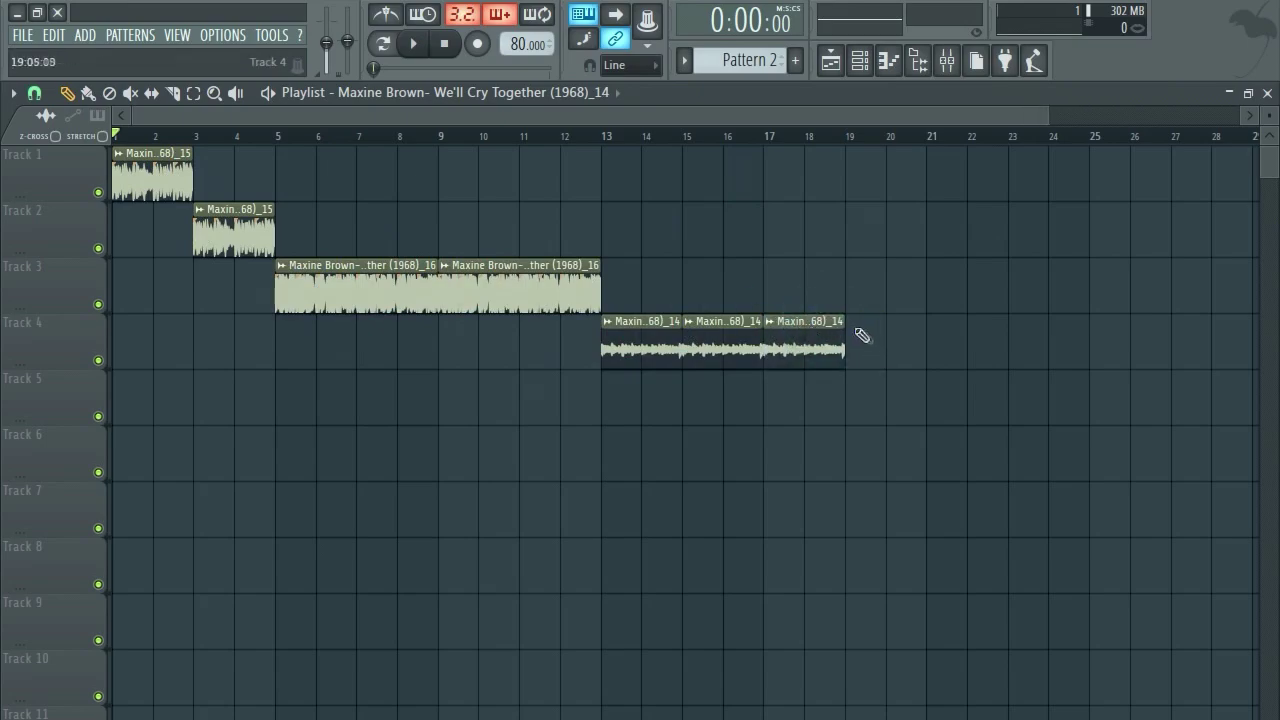
click(857, 334)
click(943, 340)
scroll(837, 283, down, 1)
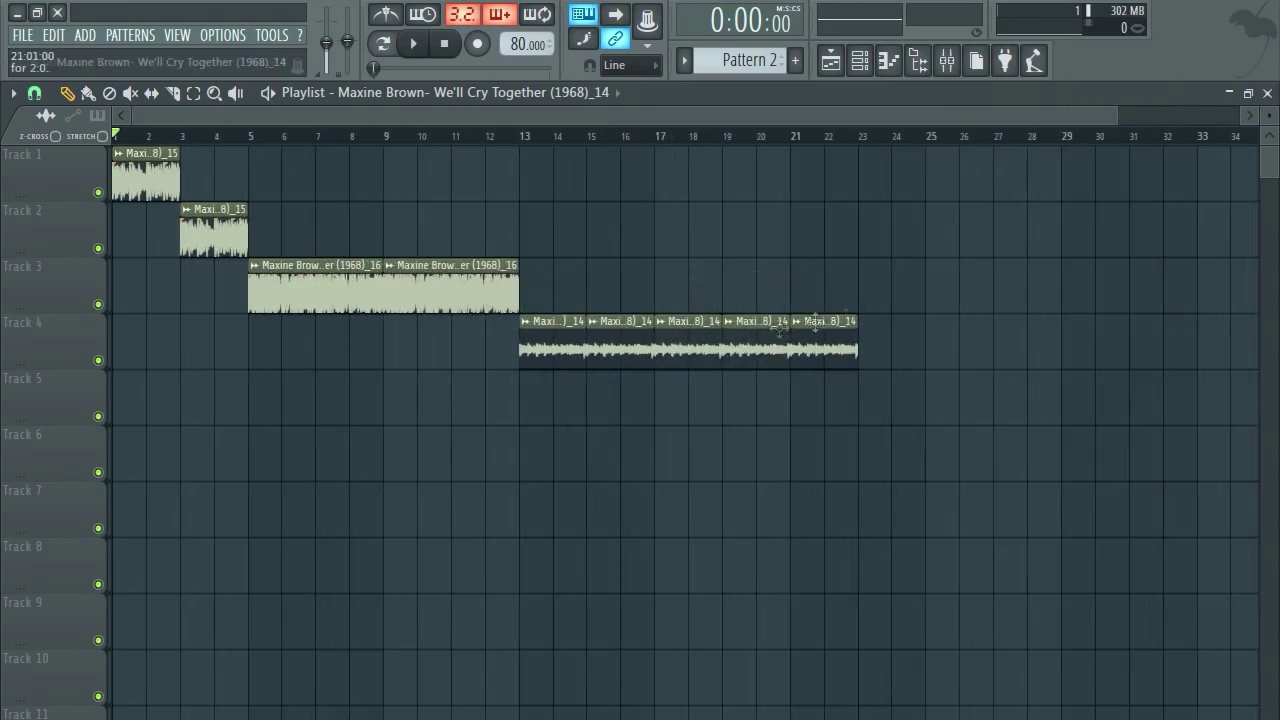
Replace the last _14 copy on Track 4 with two _15 clips at bars 21 and 23.
click(214, 208)
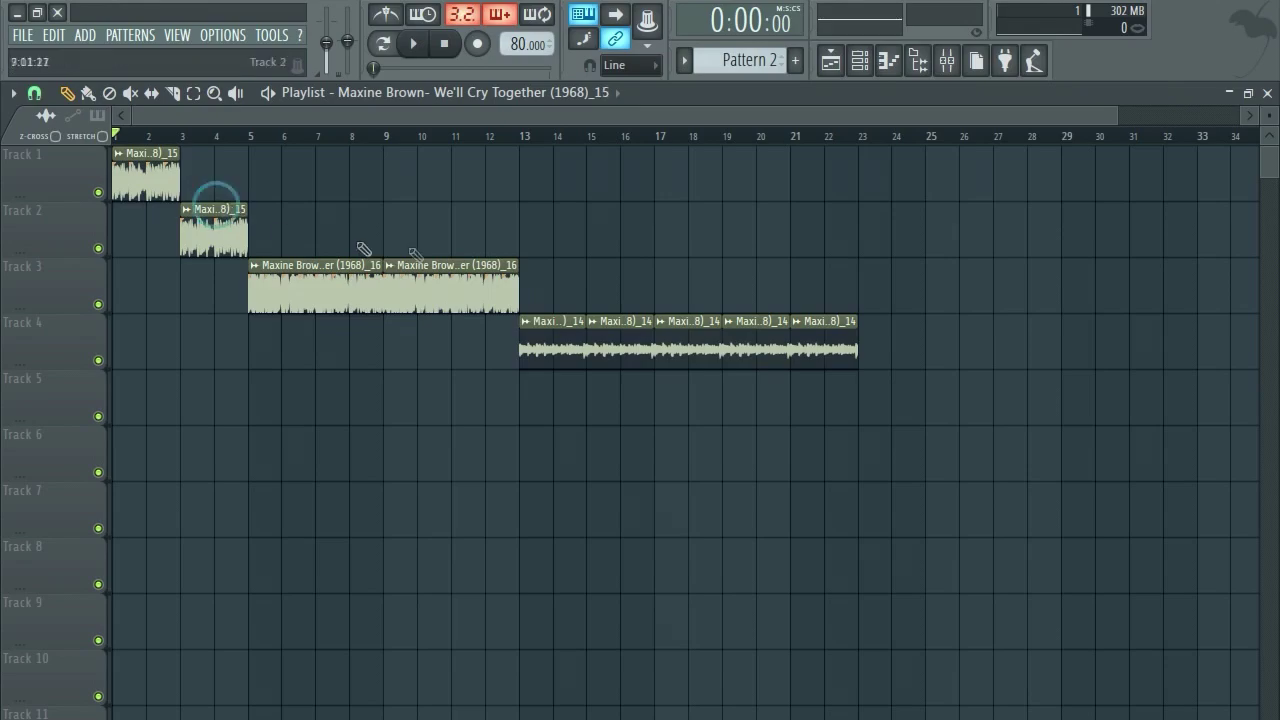
click(869, 335)
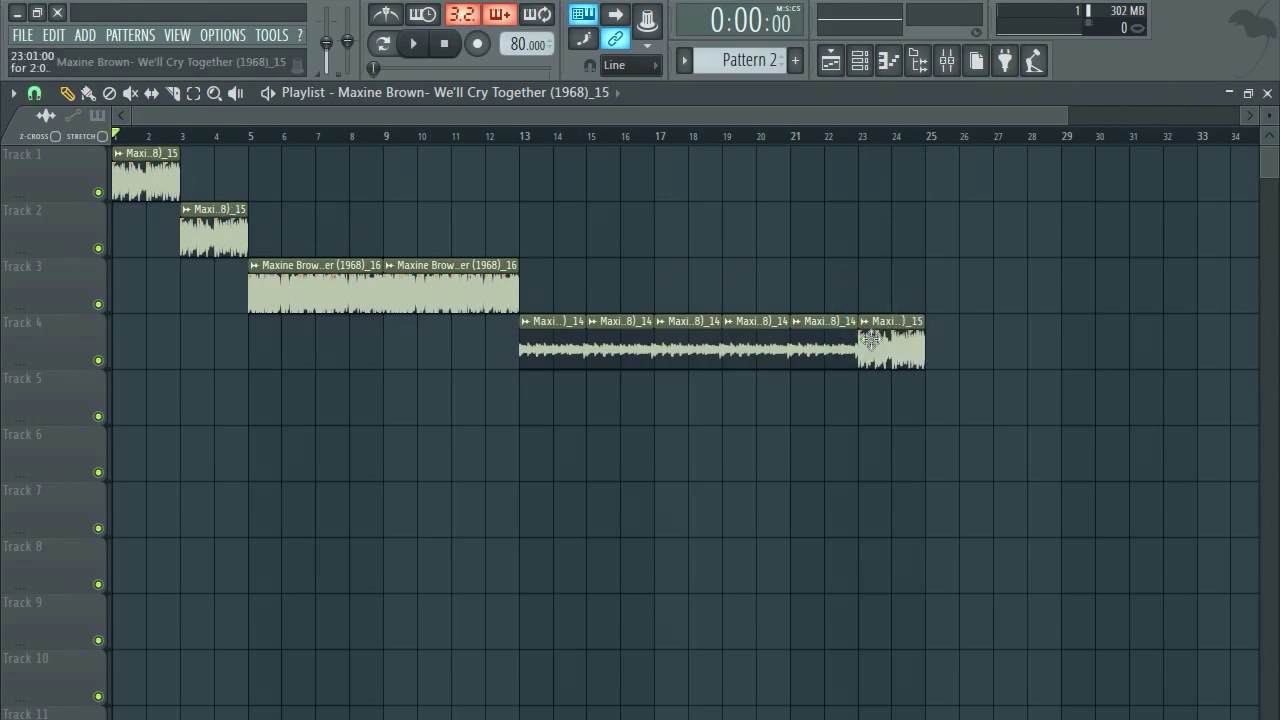
right_click(880, 338)
right_click(830, 336)
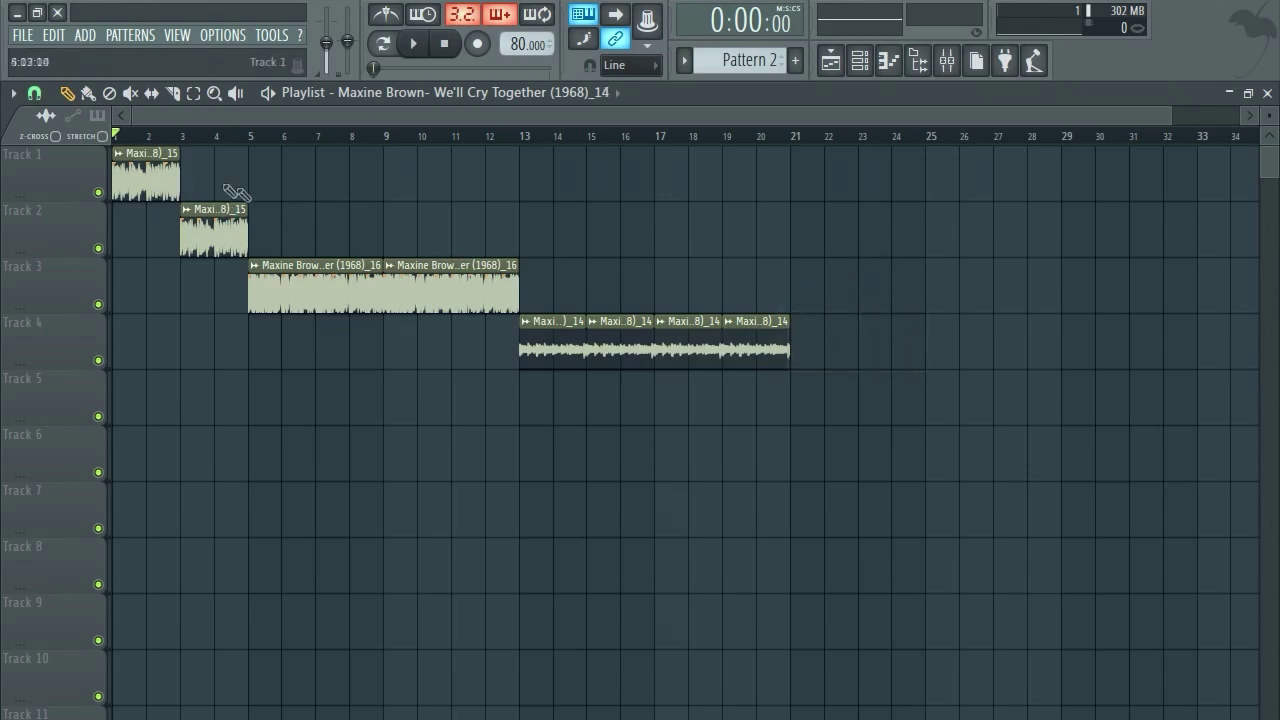
click(808, 345)
click(874, 338)
Add two copies of the _16 clip on Track 3 at bars 25 and 29.
click(300, 285)
click(952, 293)
drag(952, 293, 918, 292)
click(1055, 285)
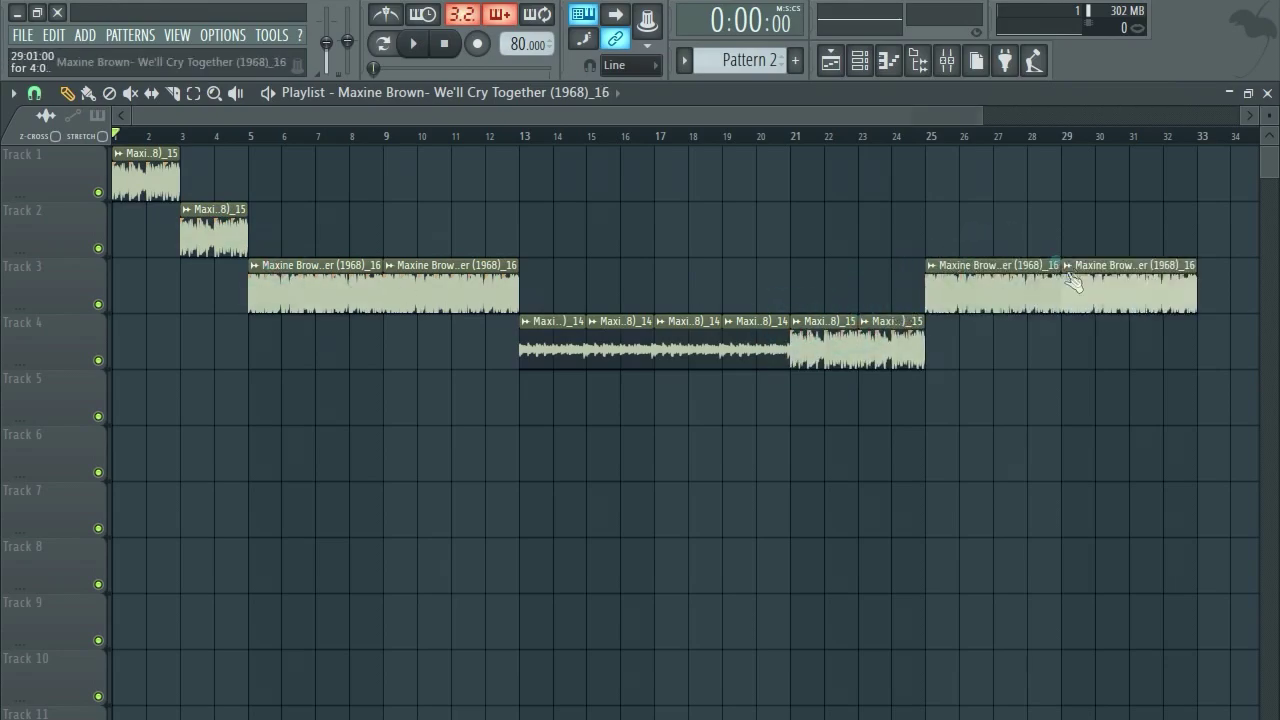
Move the two _15 clips at bars 21 and 23 from Track 4 up to Track 1.
click(811, 335)
drag(825, 309, 814, 163)
click(837, 386)
Duplicate the pair of _16 clips at bar 25 on Track 3 so the copies start at bar 33.
scroll(837, 386, down, 1)
click(725, 287)
key(ctrl+b)
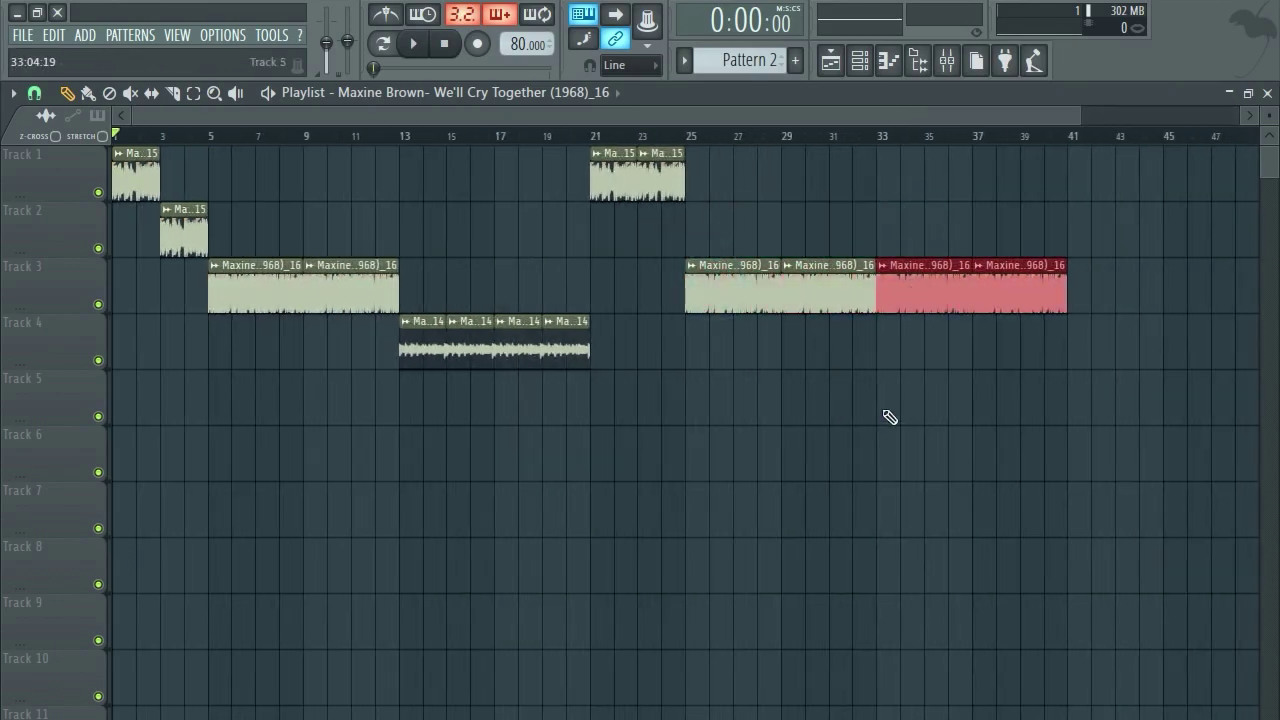
click(880, 405)
scroll(566, 266, down, 1)
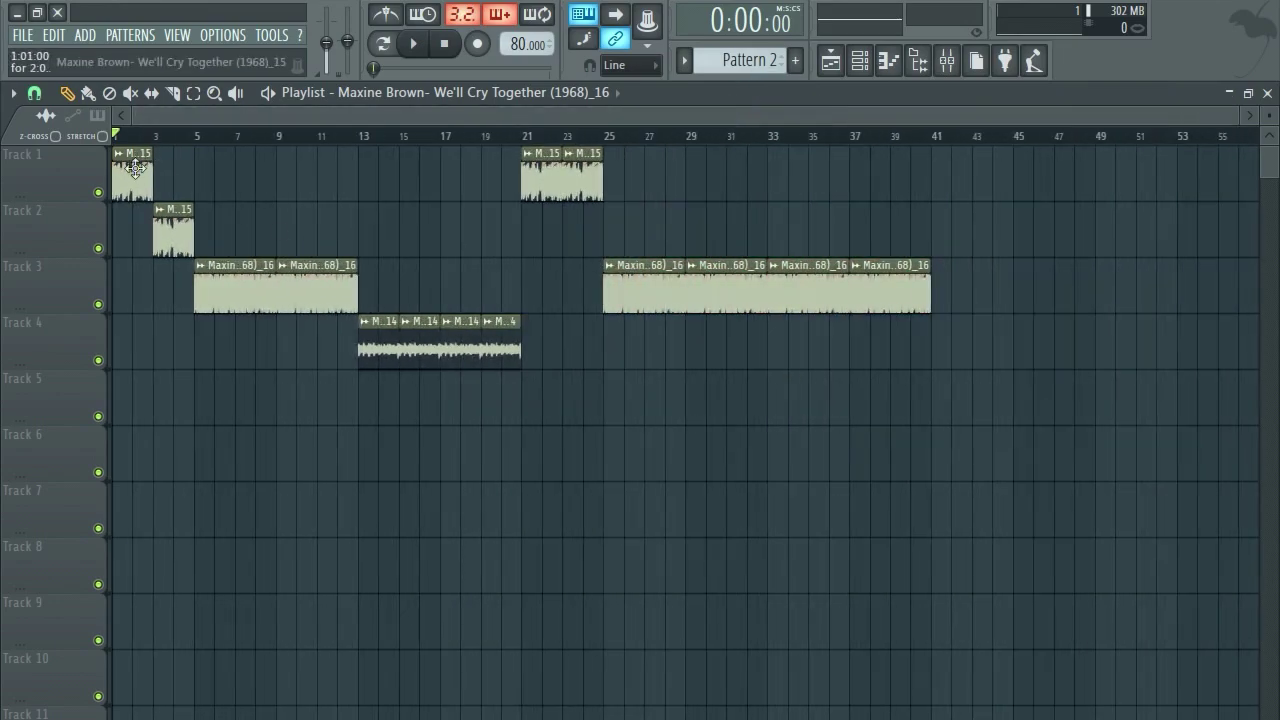
Move the _15 clip at bar 3 from Track 2 up to Track 1, right behind the first clip.
drag(177, 225, 189, 205)
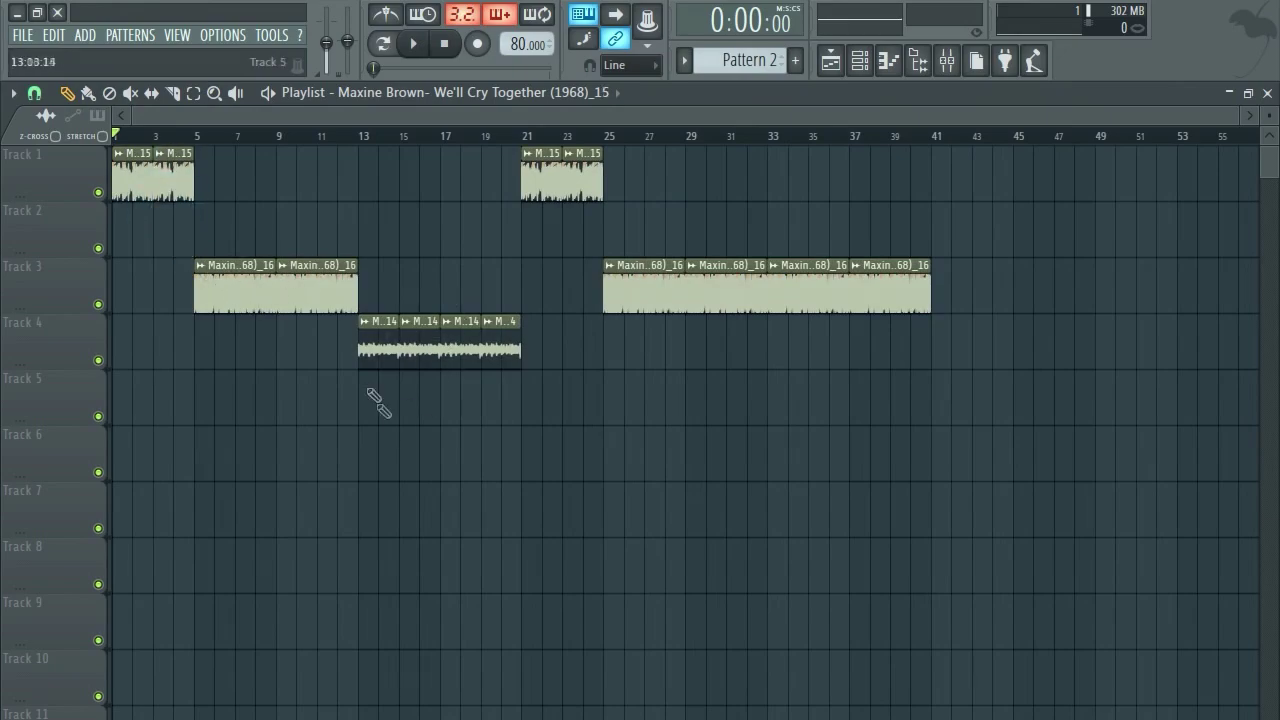
scroll(454, 371, up, 2)
scroll(663, 344, down, 1)
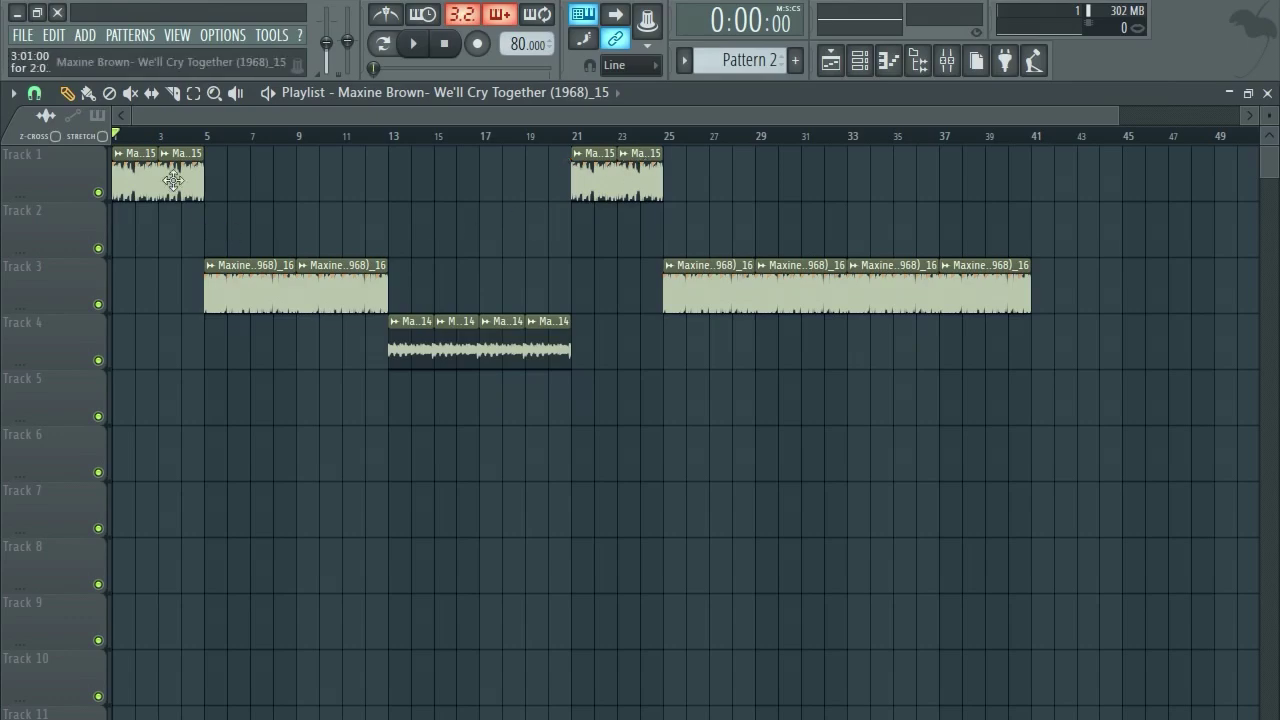
Show the Channel rack with the audio channels and select the _13 clip's channel.
click(859, 61)
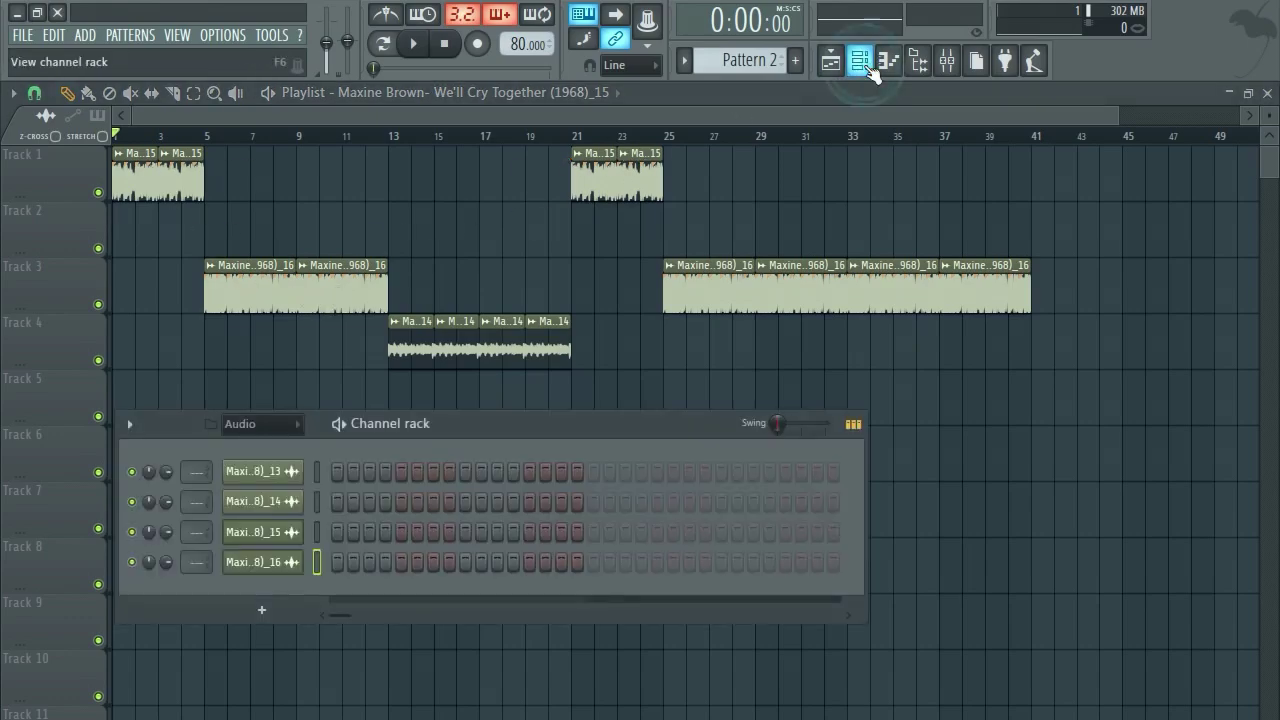
click(256, 424)
click(268, 471)
Open the Mixer beside the Channel rack and select the Insert 1 track with the four audio channels selected.
click(946, 61)
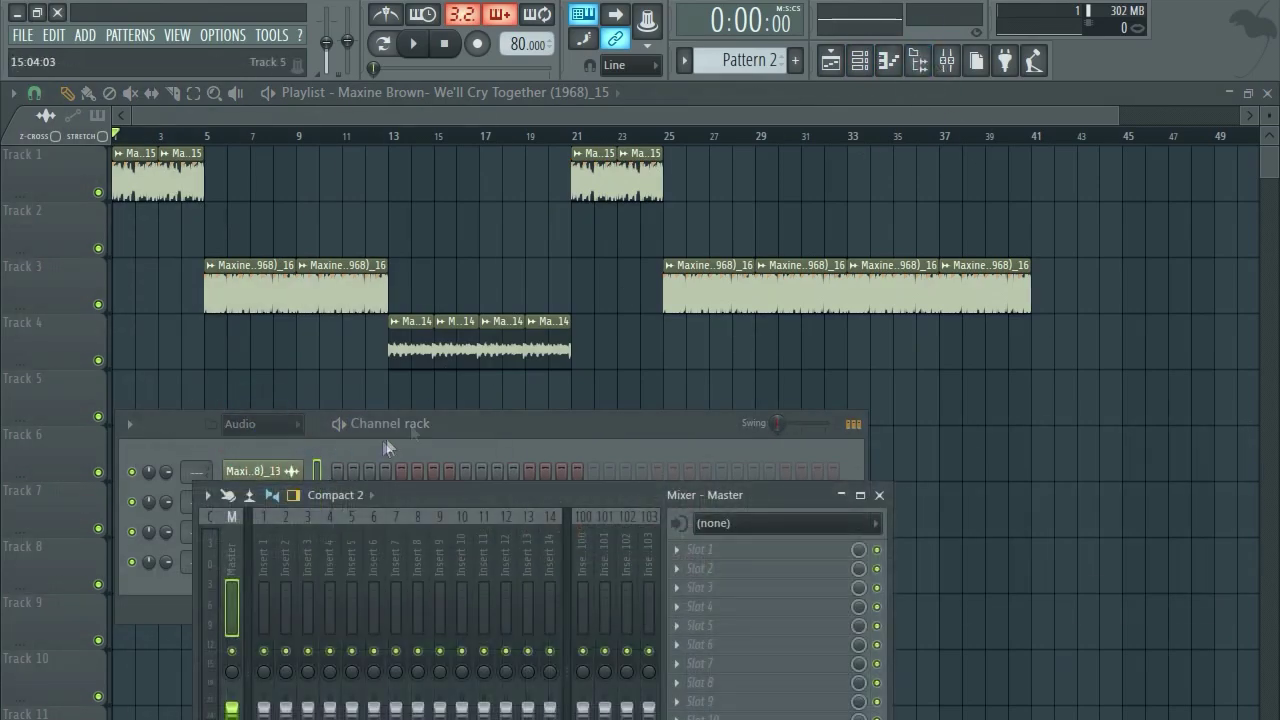
drag(516, 442, 774, 248)
right_click(520, 298)
click(519, 296)
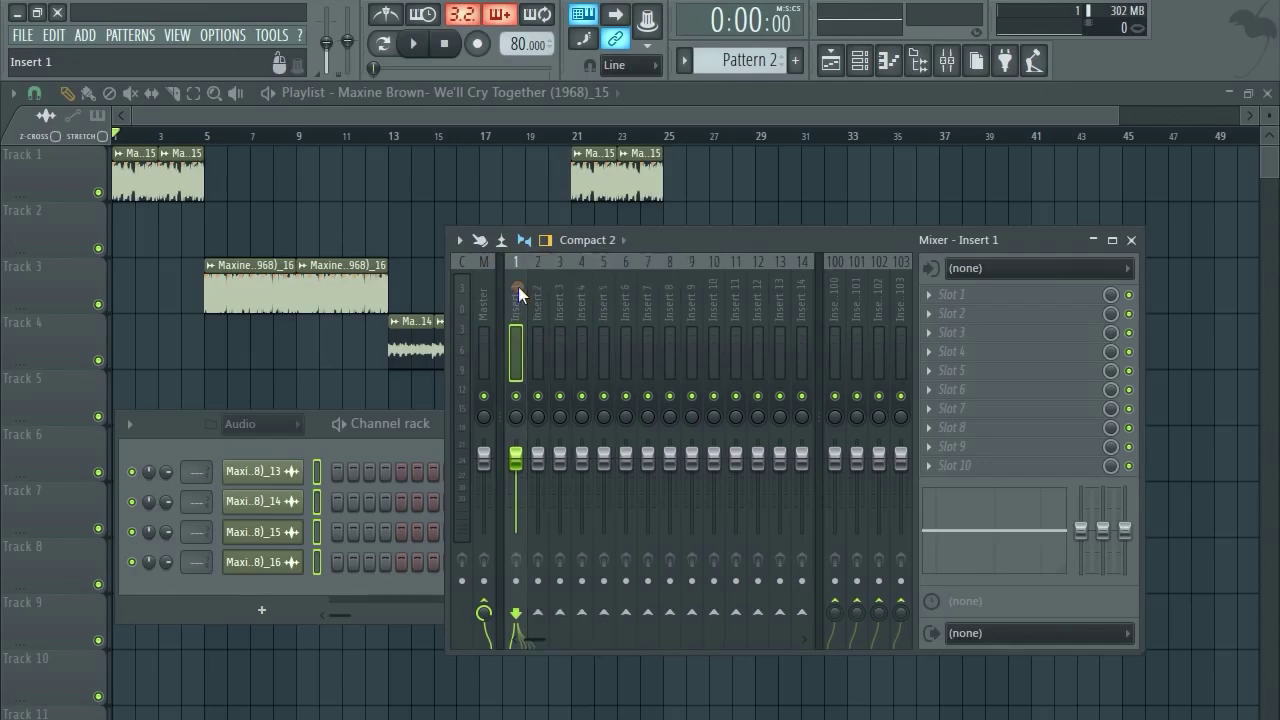
Route the four selected audio channels to the Insert 1 mixer track and move the Mixer lower to uncover the Playlist clips.
right_click(520, 305)
mouse_move(563, 371)
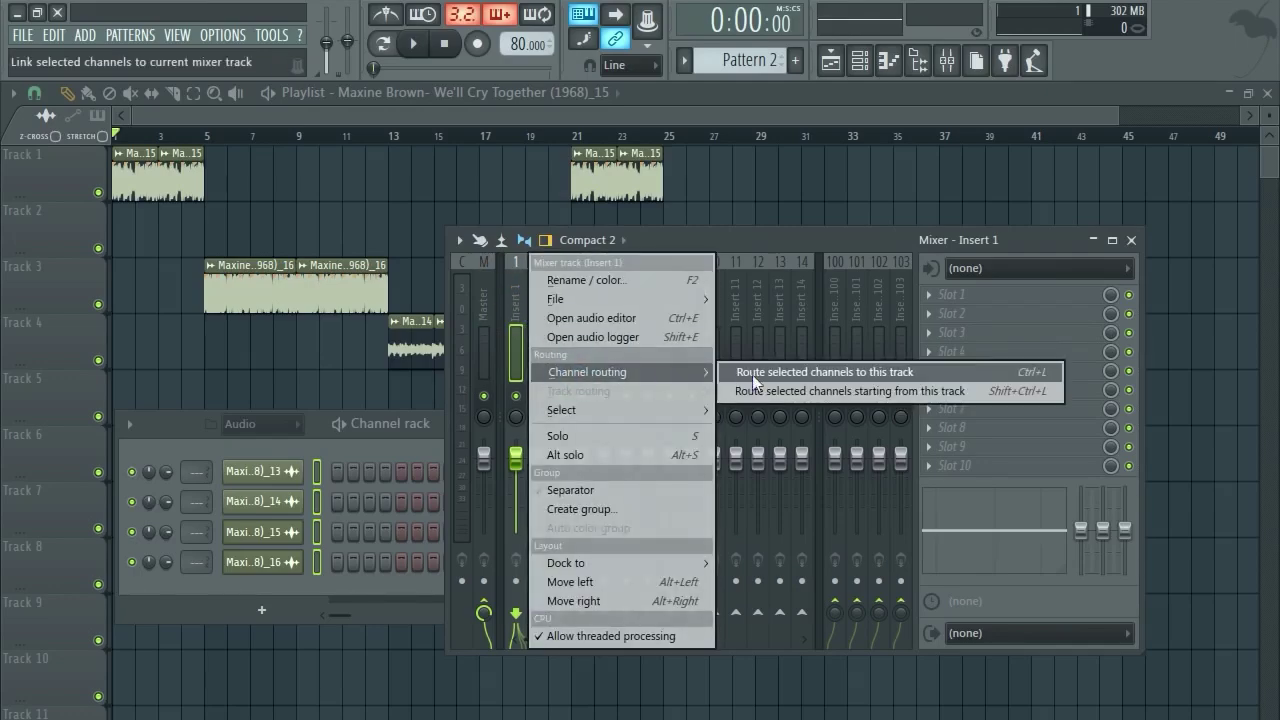
click(874, 372)
drag(688, 246, 650, 348)
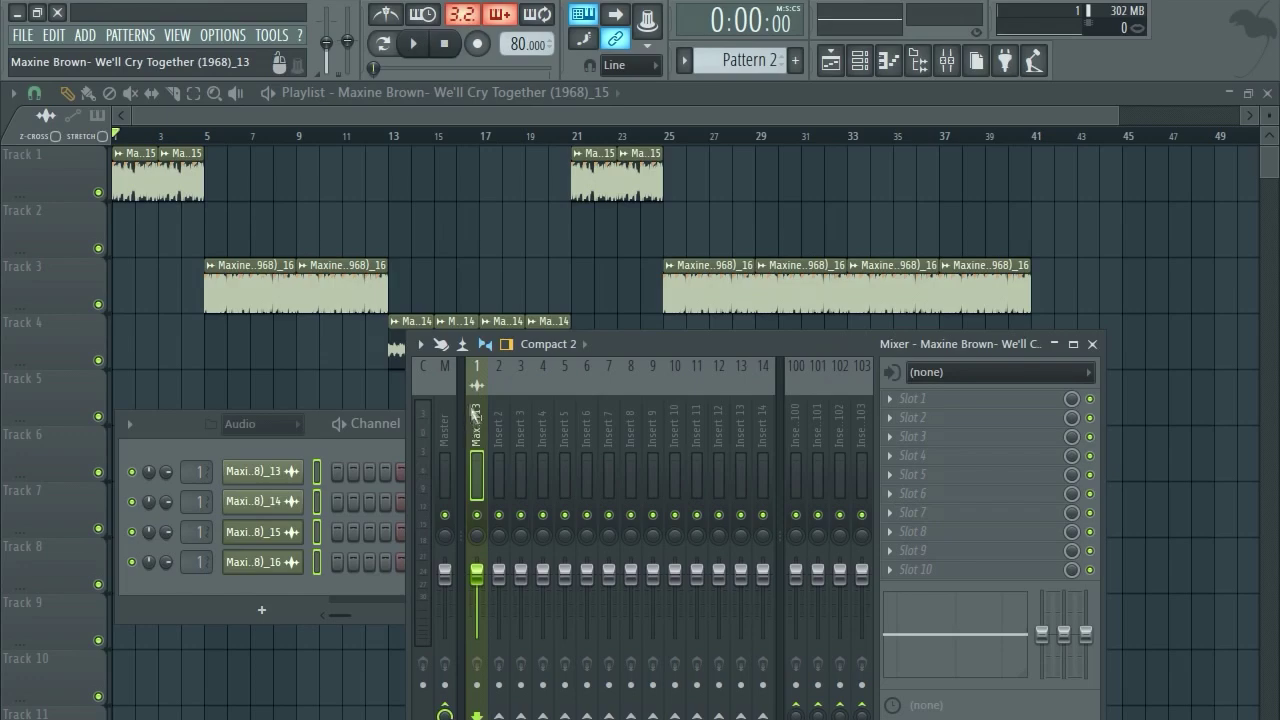
drag(834, 356, 794, 370)
Listen to the song from bar 5 and look at the sample settings of the _14 clip on Track 4.
right_click(848, 414)
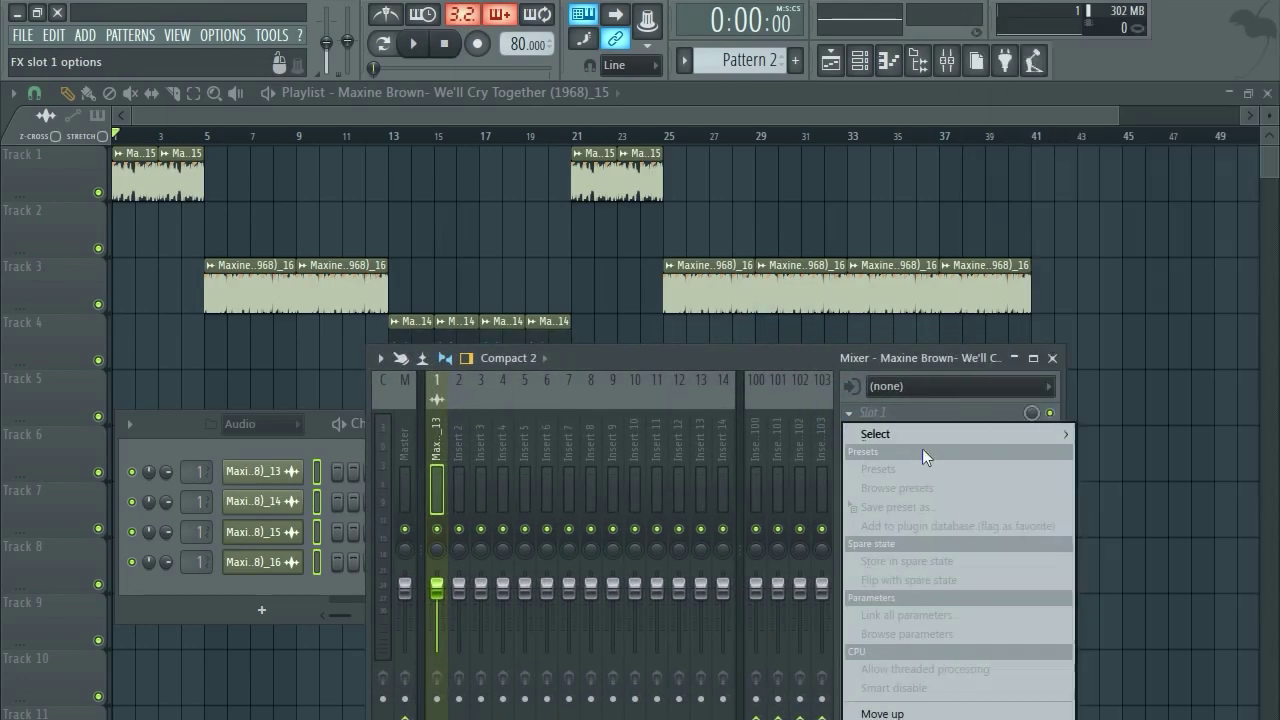
click(375, 118)
click(226, 136)
click(205, 132)
key(space)
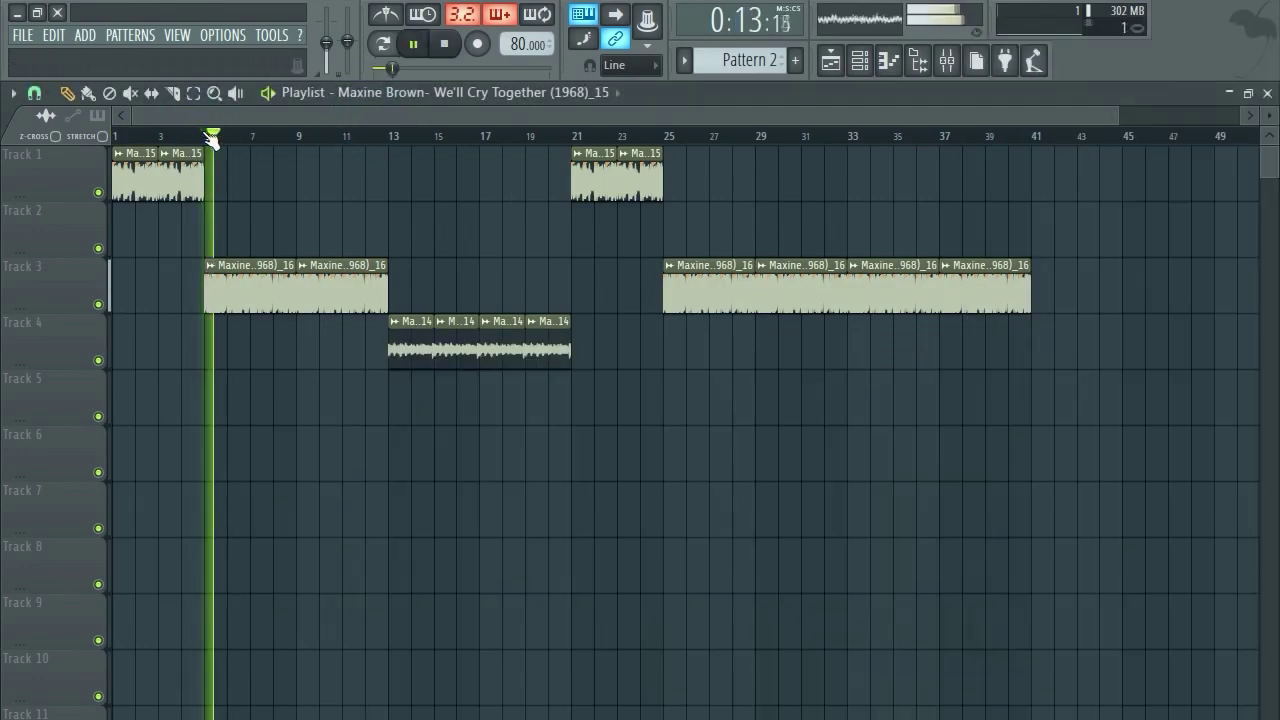
key(space)
double_click(403, 346)
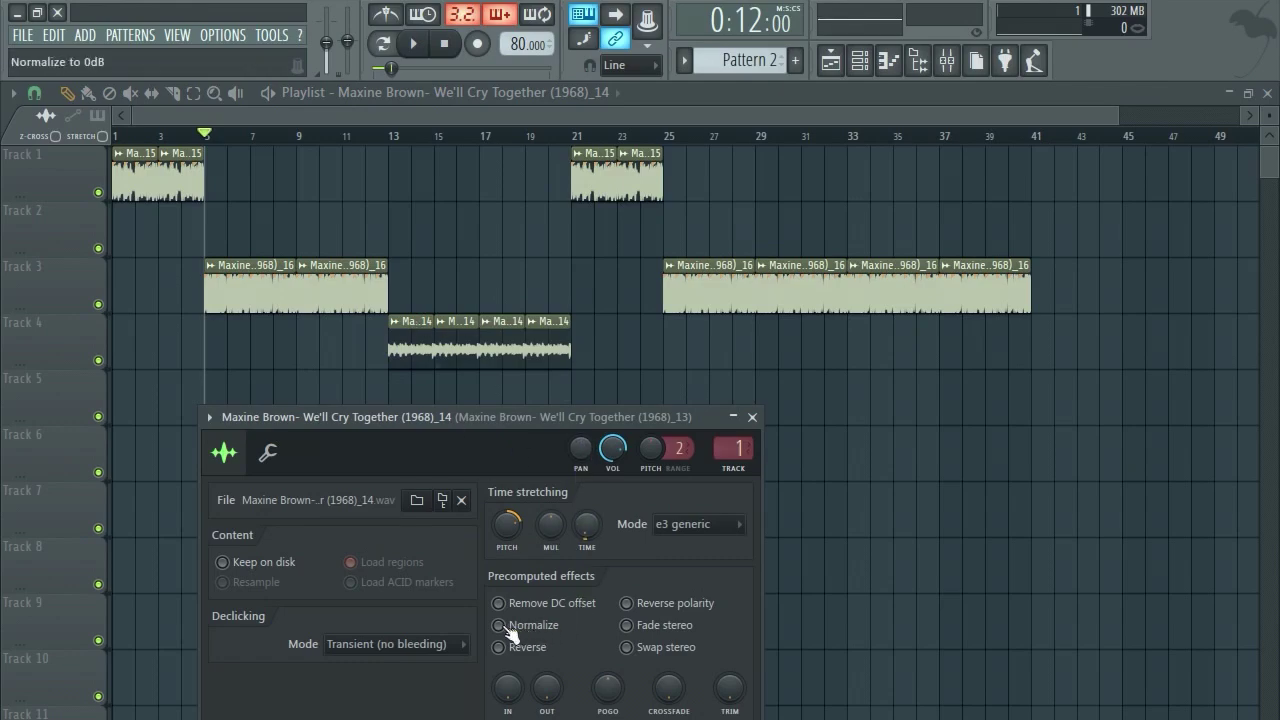
click(752, 416)
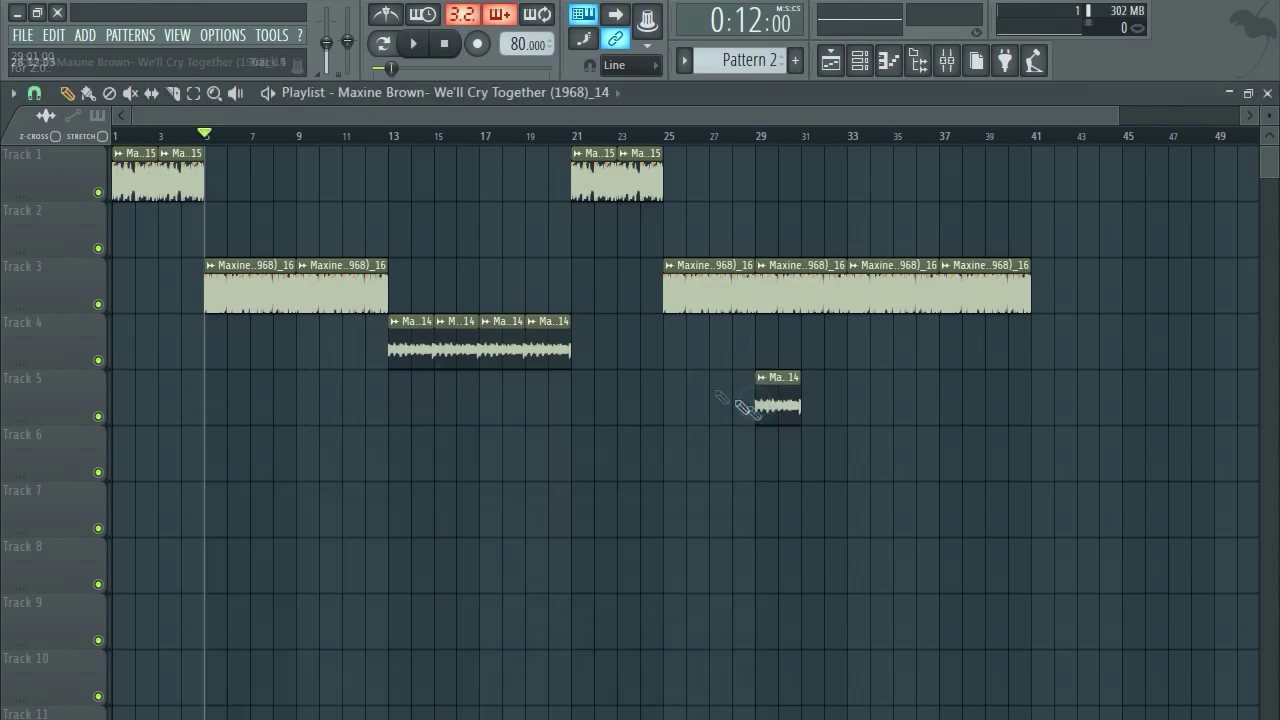
Load Fruity parametric EQ 2 in the sample track's first effect slot and give band 2 a strong boost with a 3% bandwidth.
key(F9)
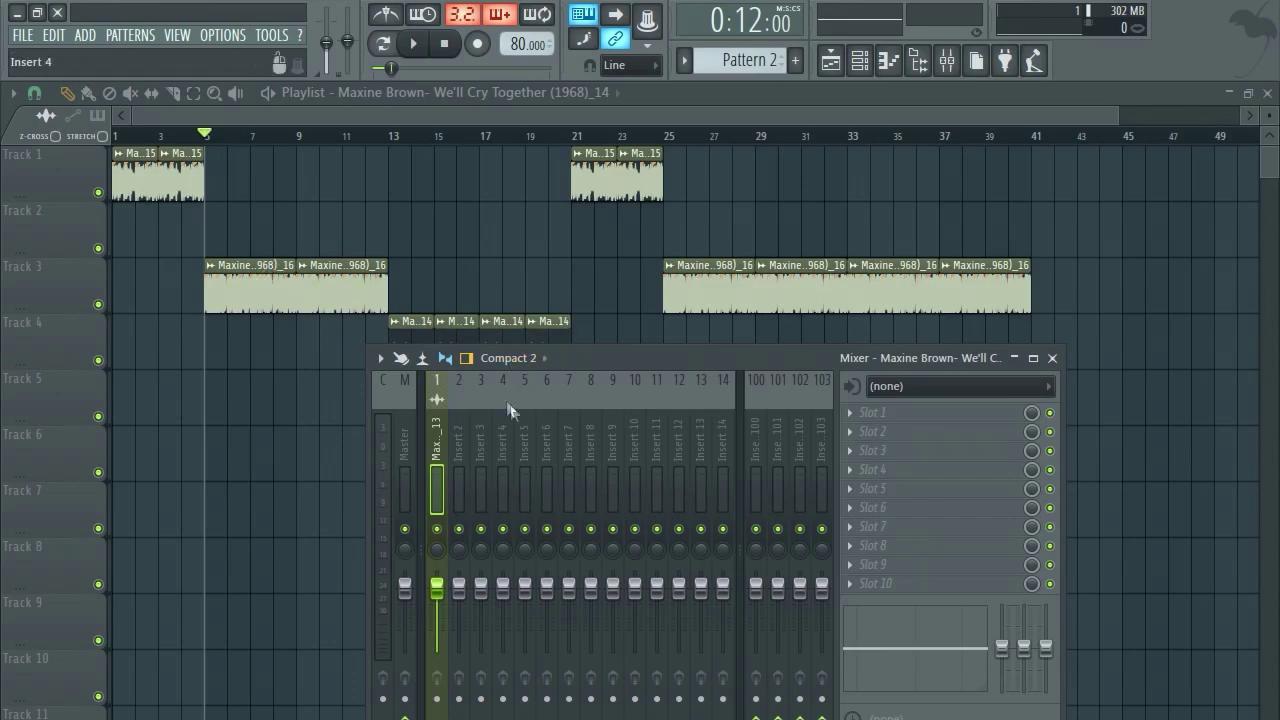
click(852, 413)
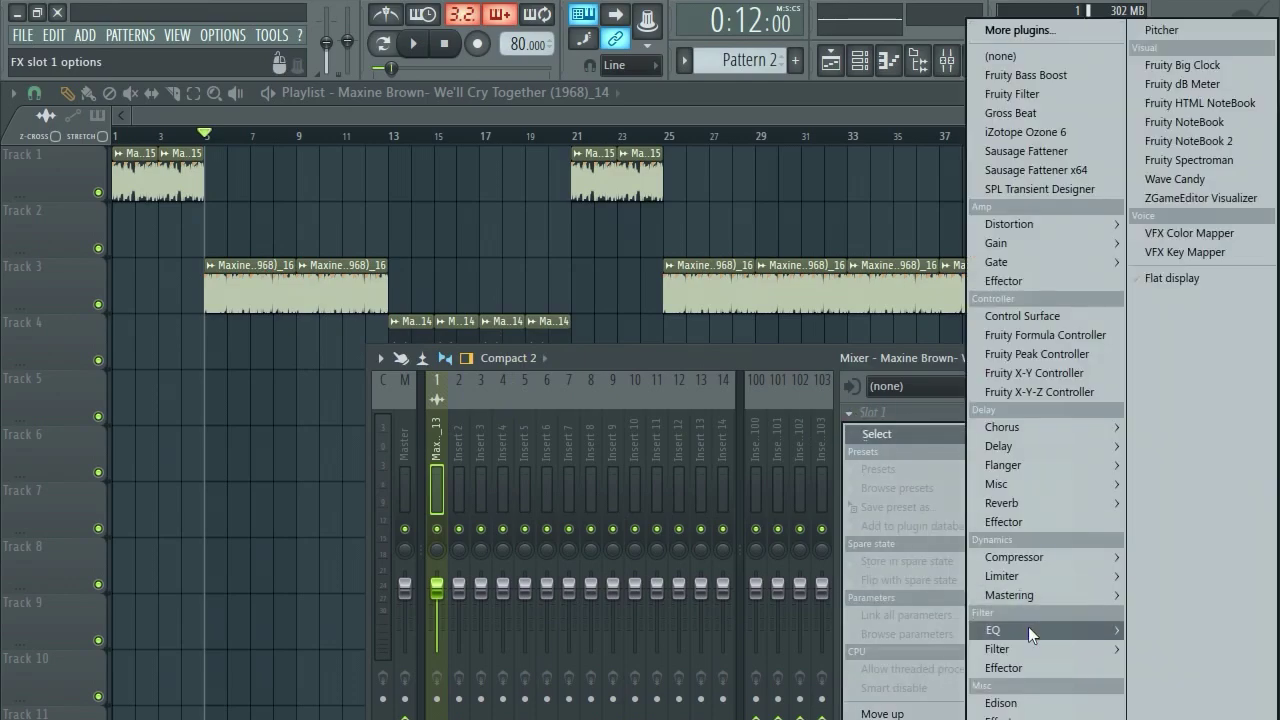
mouse_move(1040, 632)
click(1190, 671)
drag(570, 298, 836, 311)
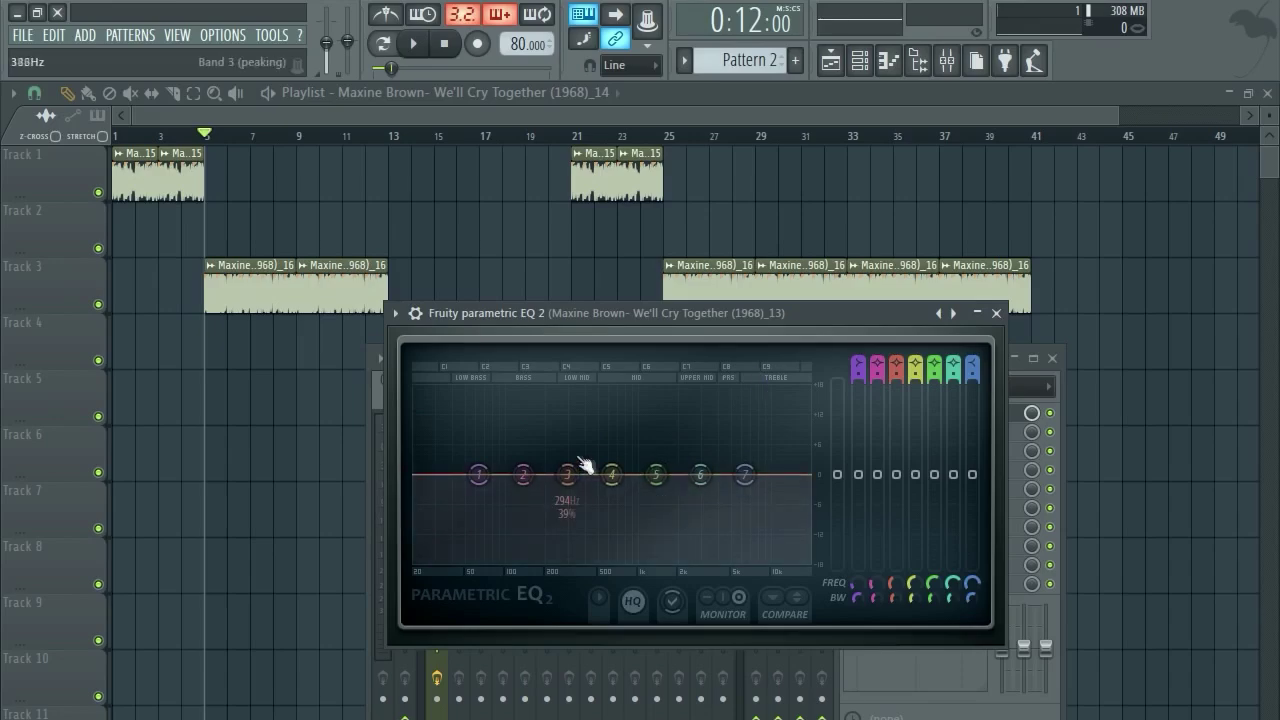
drag(596, 312, 582, 314)
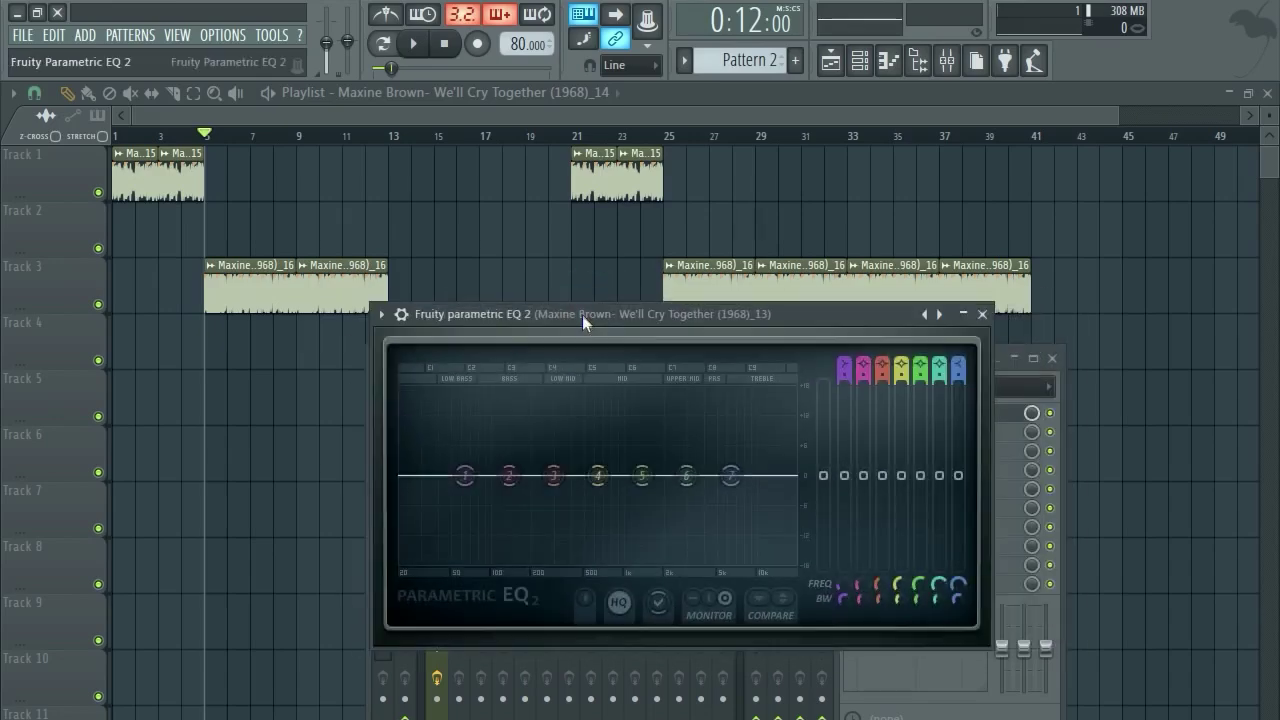
drag(509, 475, 516, 395)
drag(862, 605, 862, 646)
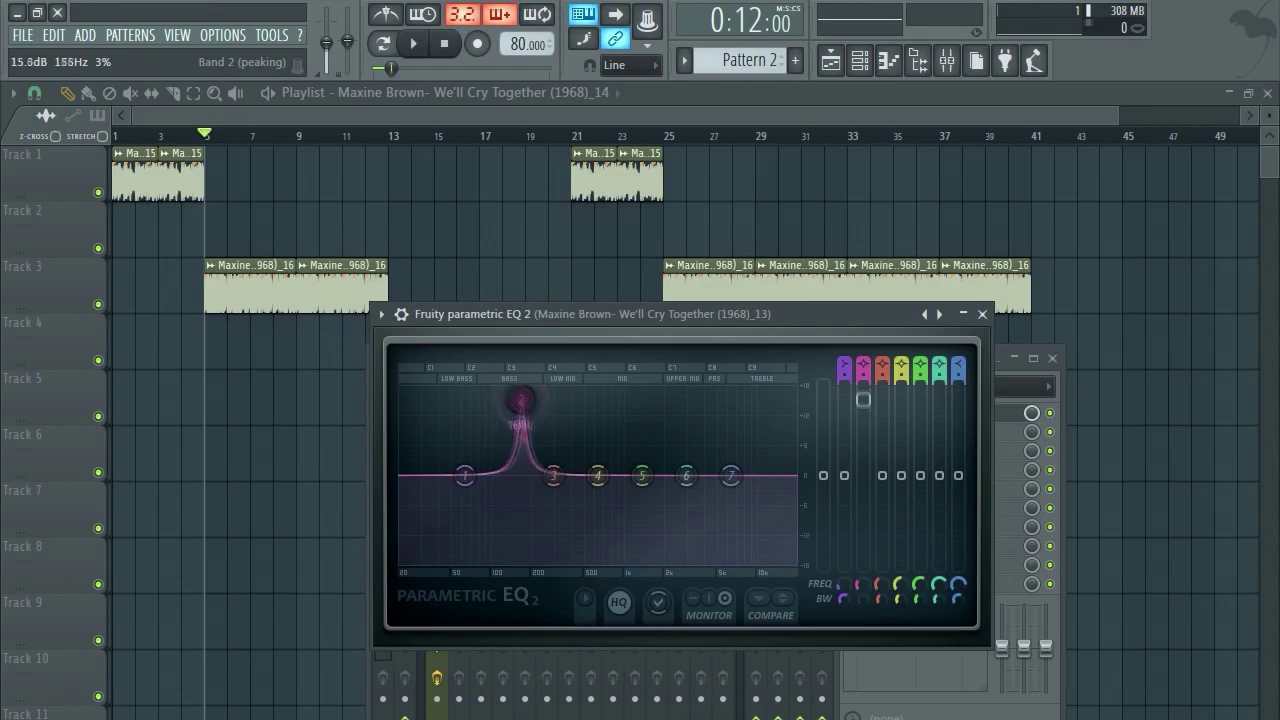
Select bars 5 to 13 in the Playlist as the loop region and bring the EQ back into view.
click(193, 93)
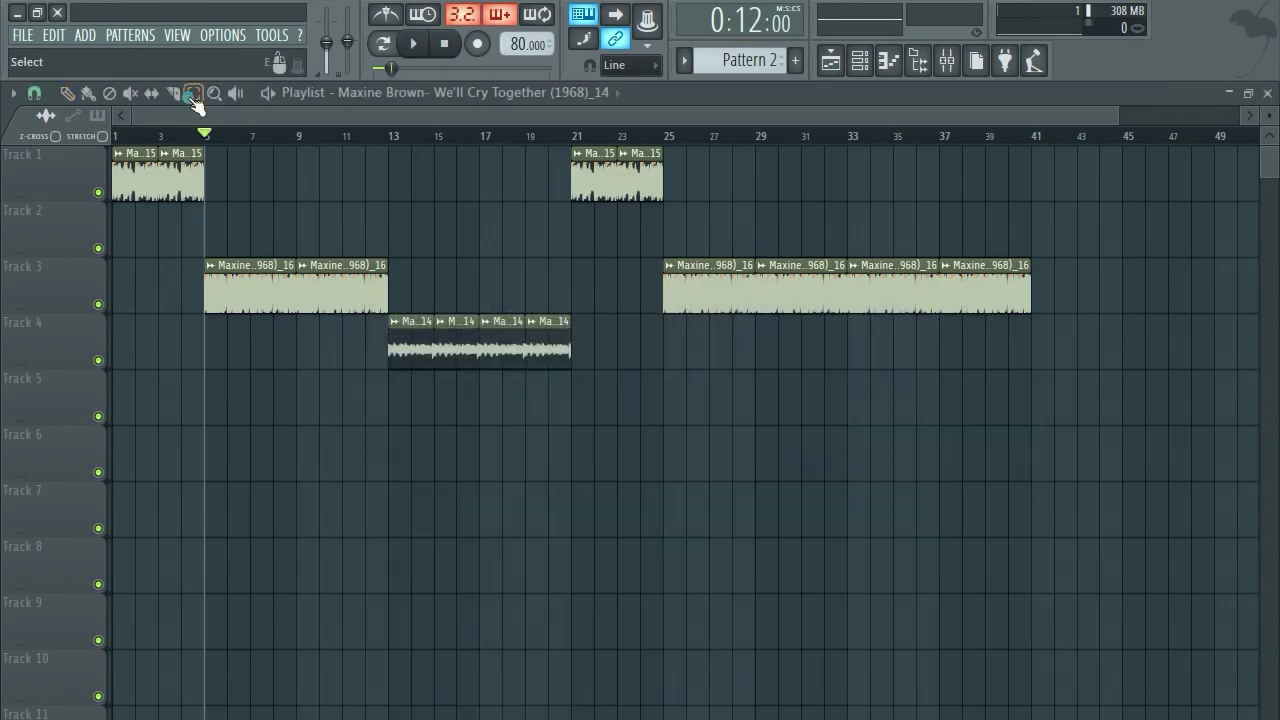
drag(204, 136, 383, 140)
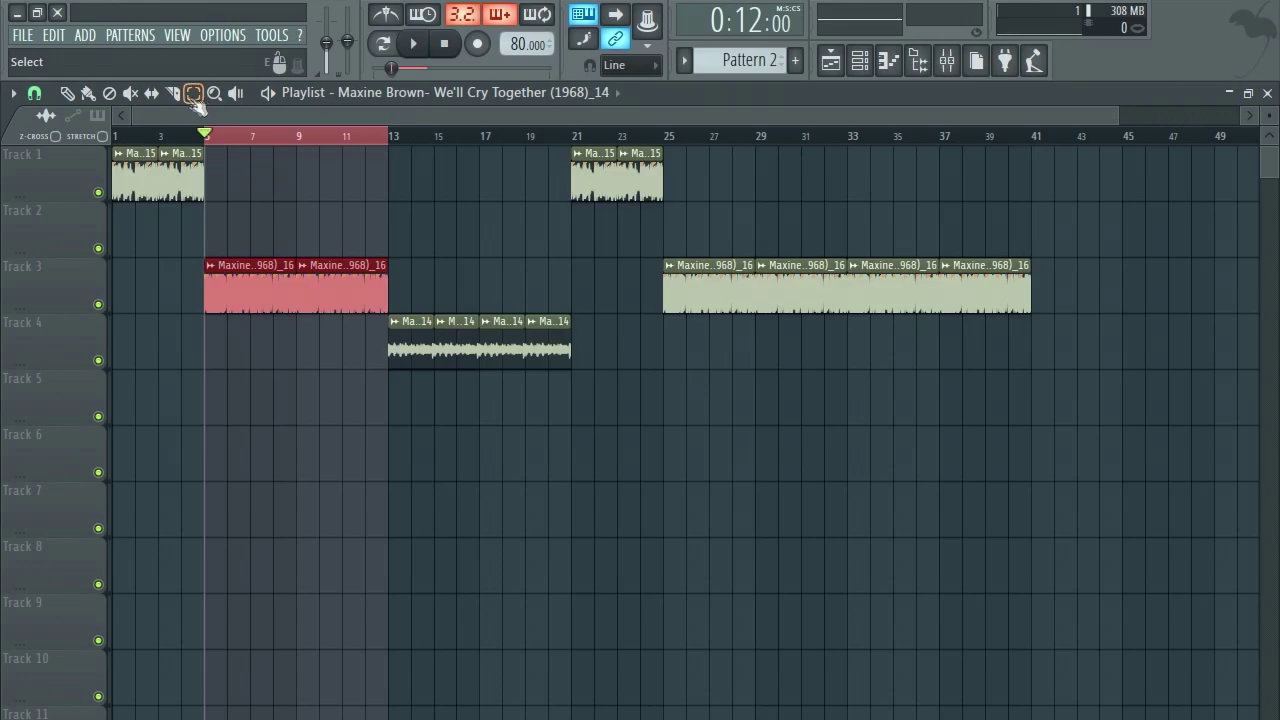
drag(220, 133, 386, 143)
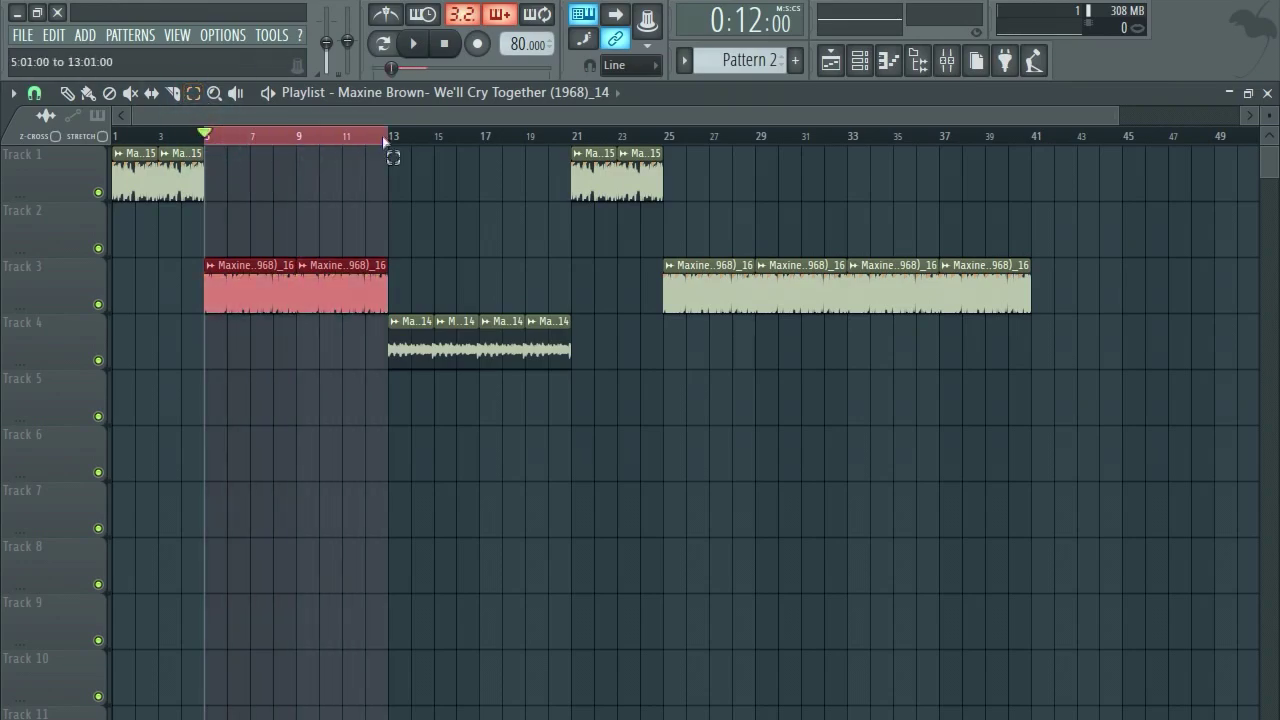
click(946, 60)
click(920, 413)
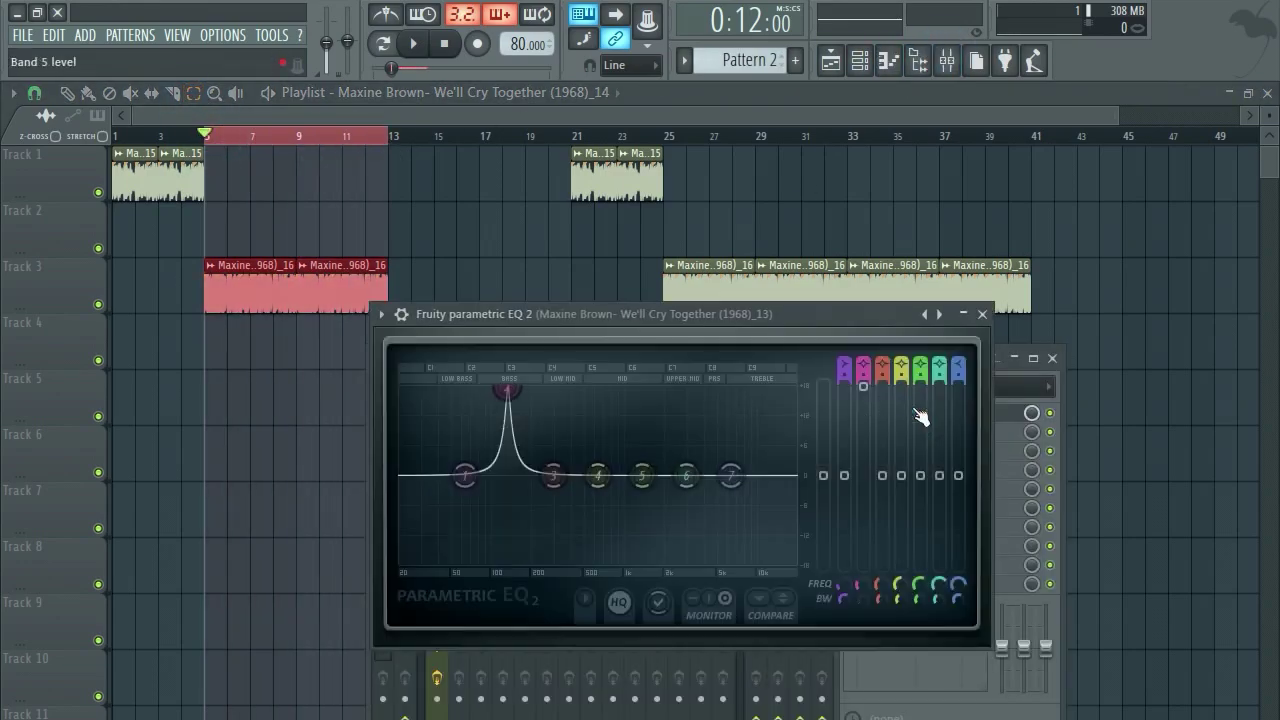
Widen EQ band 2 to a 13% bandwidth and sweep its full boost across the spectrum, settling at about 341 Hz.
drag(547, 389, 612, 389)
drag(738, 390, 564, 390)
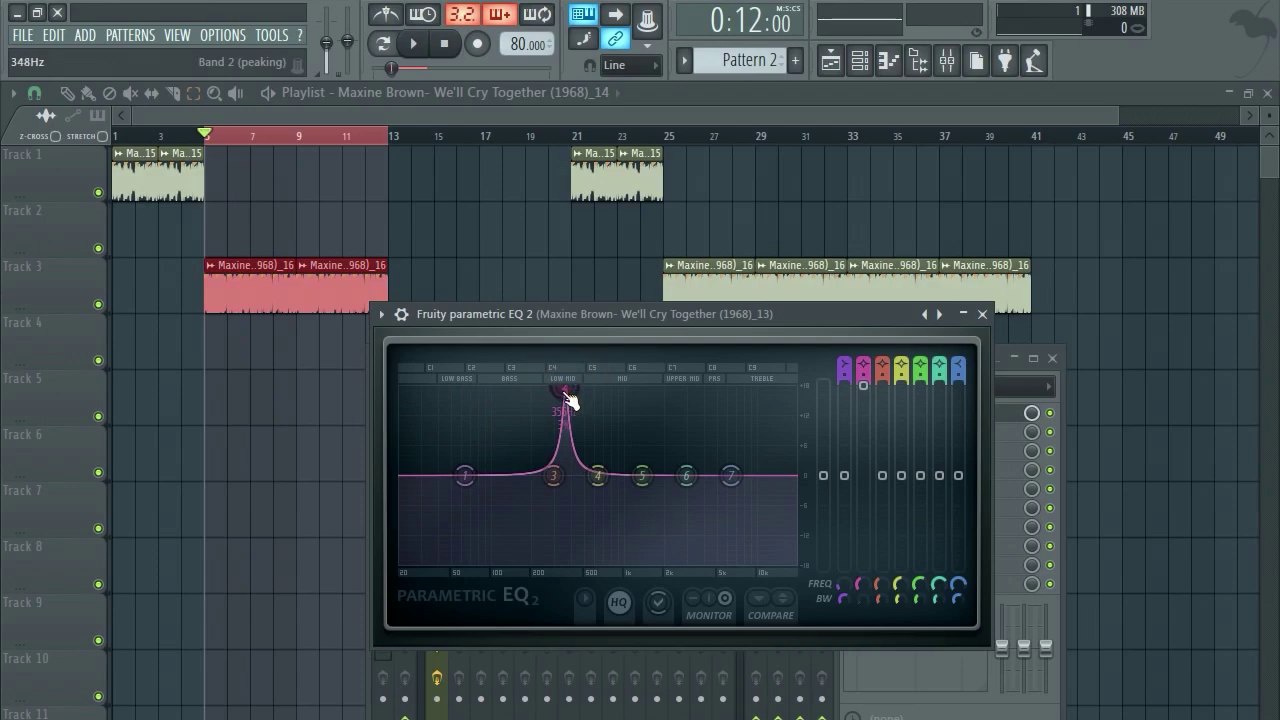
scroll(568, 400, up, 5)
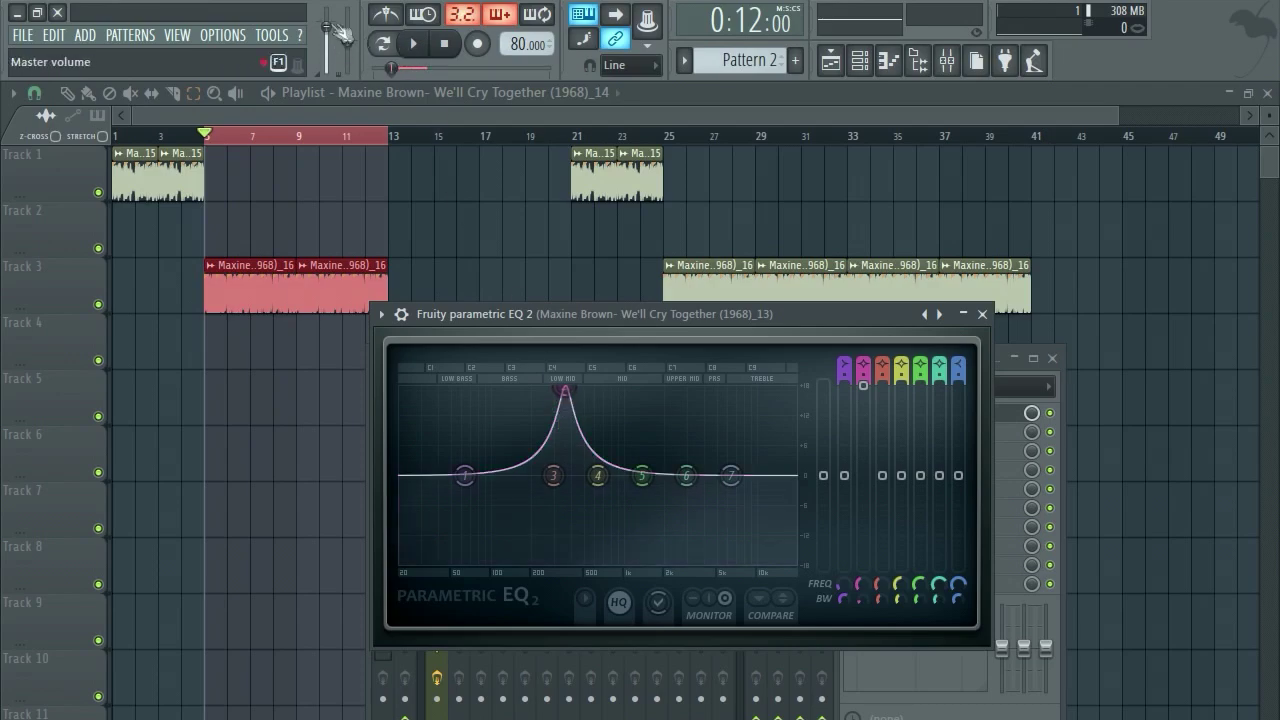
drag(564, 389, 525, 434)
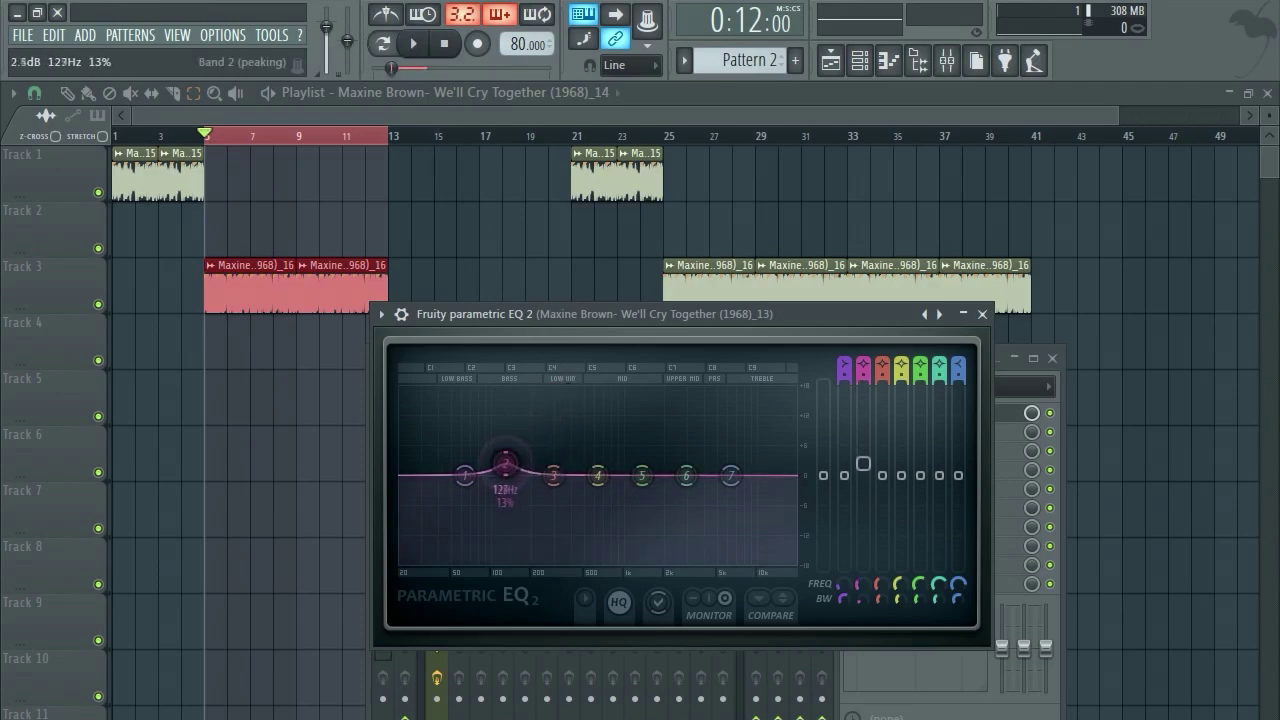
key(space)
drag(510, 480, 568, 395)
key(space)
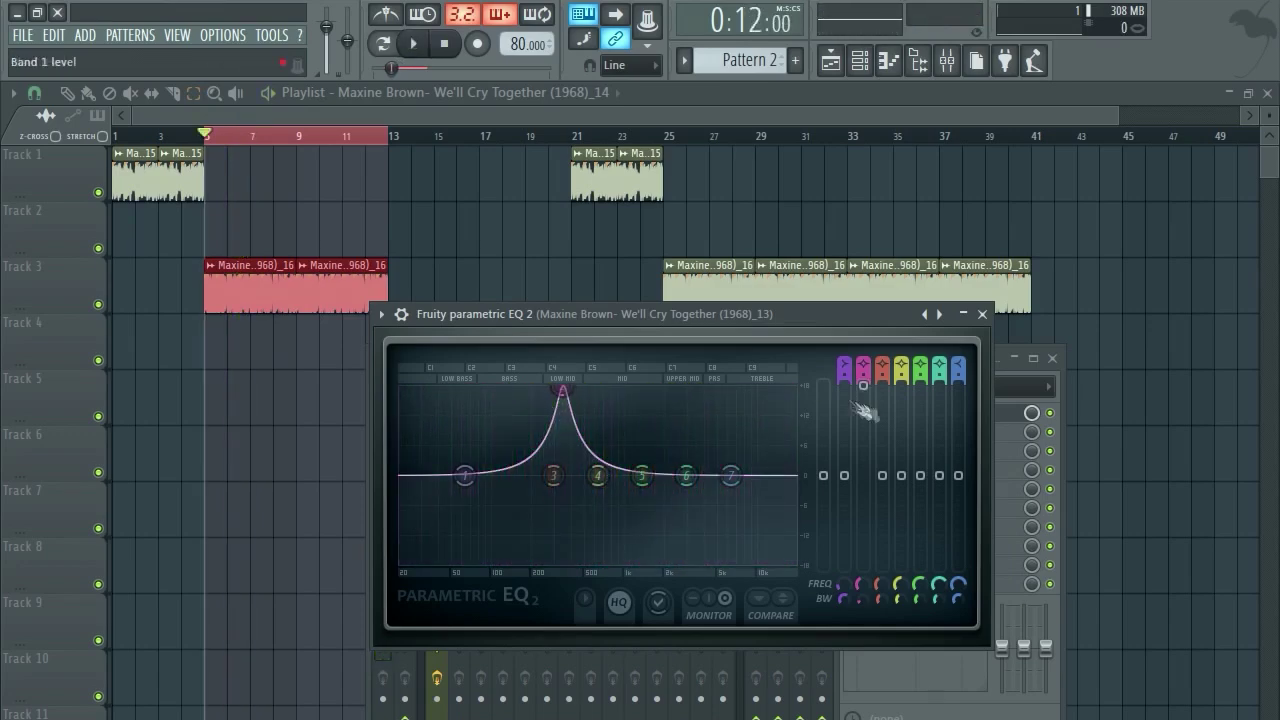
Compare band 2 flat and fully boosted at about 341 Hz during playback, and turn it into a slight cut.
drag(864, 388, 863, 412)
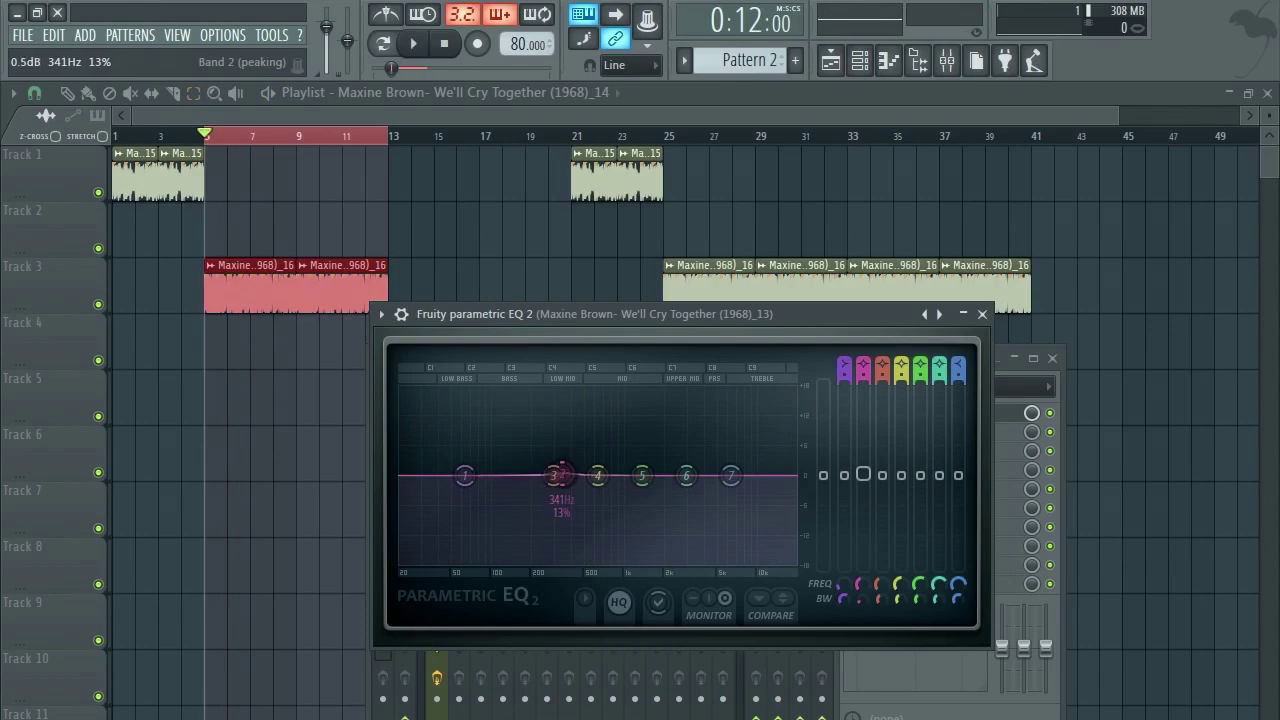
drag(863, 490, 863, 386)
key(space)
key(space)
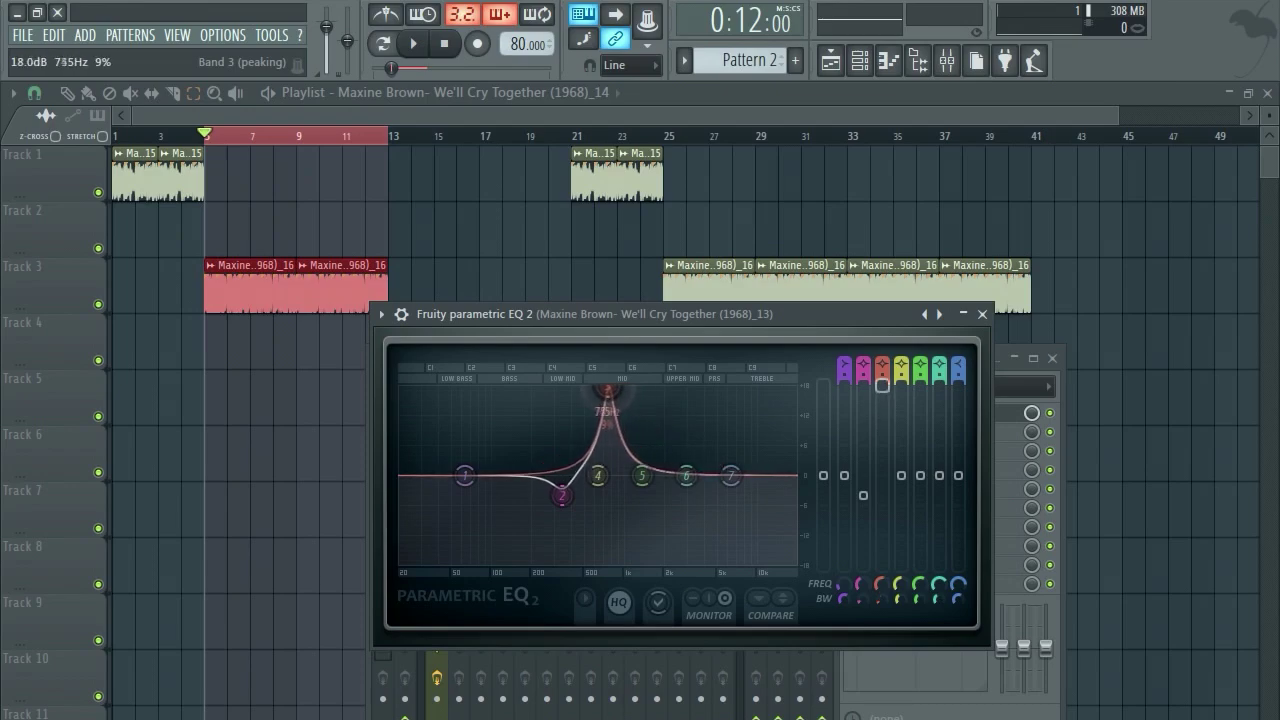
Tune EQ band 3 by ear with an 18 dB boost and 9% bandwidth in the mids, and lower it to a slight cut.
key(space)
drag(600, 388, 605, 388)
drag(882, 386, 882, 475)
drag(605, 475, 605, 491)
key(space)
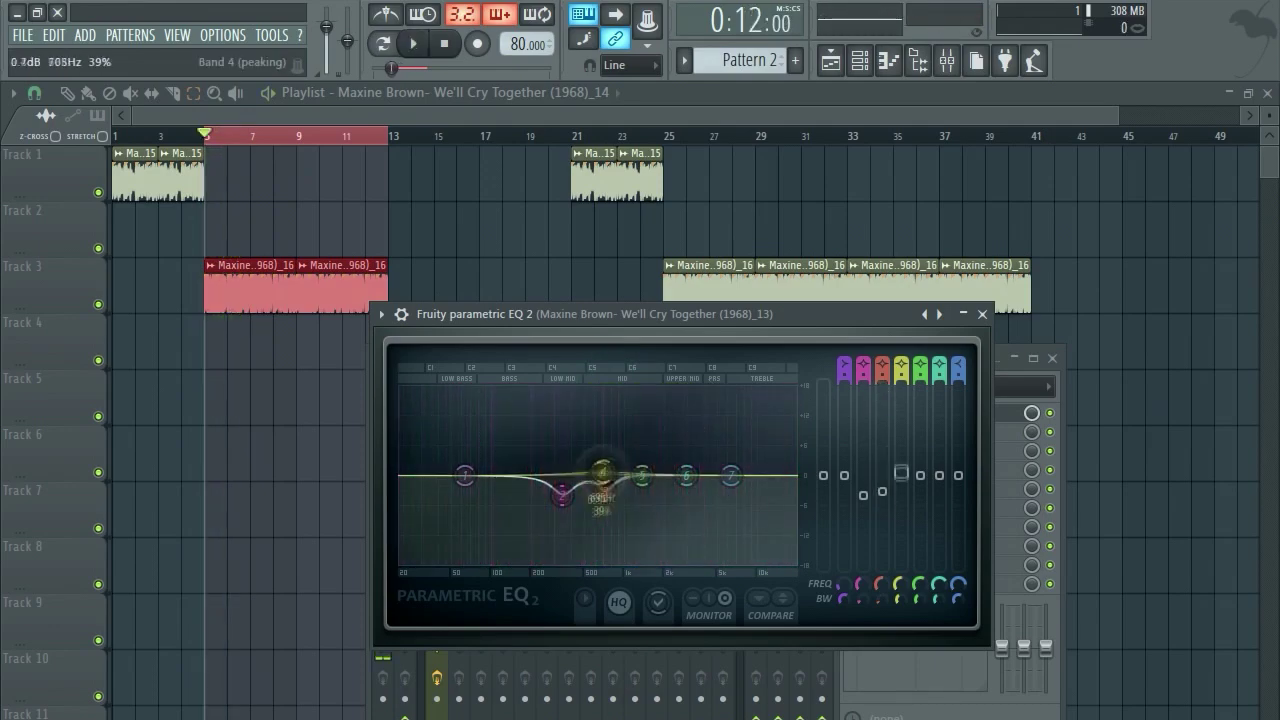
Sweep EQ band 4 with an 18 dB boost and 9% bandwidth, and lower it to a slight cut at about 1834 Hz.
key(space)
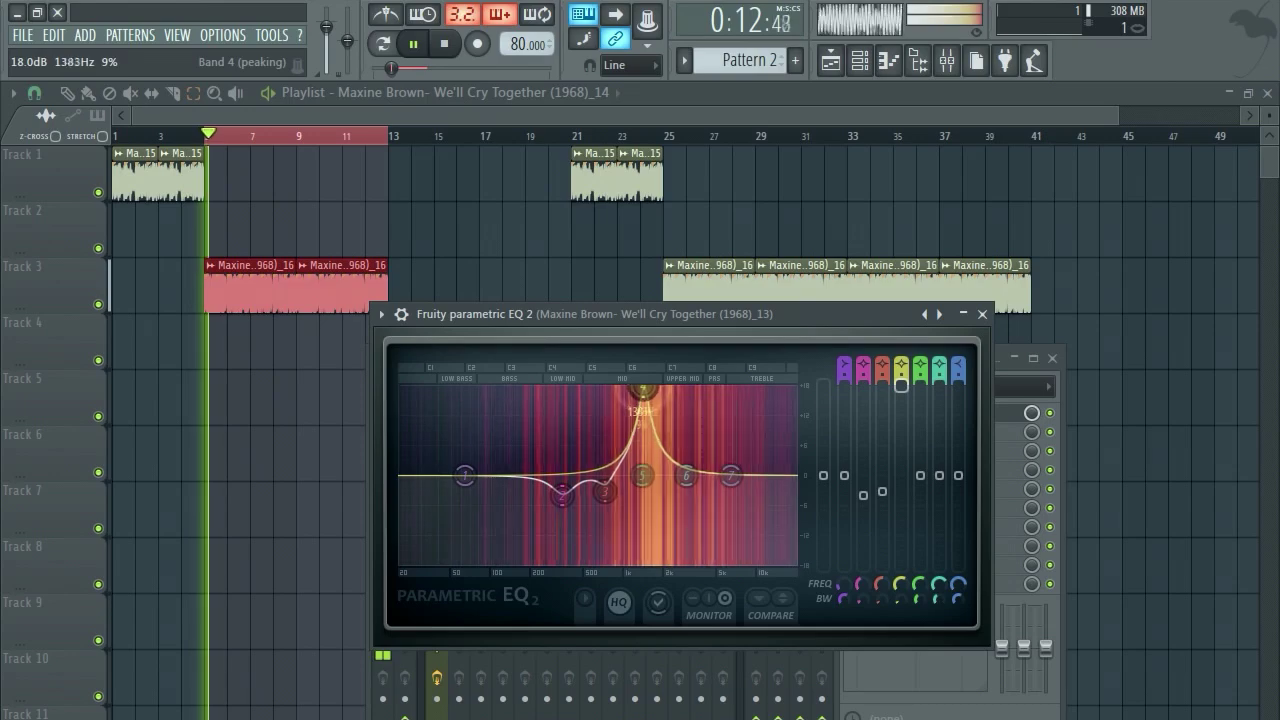
key(space)
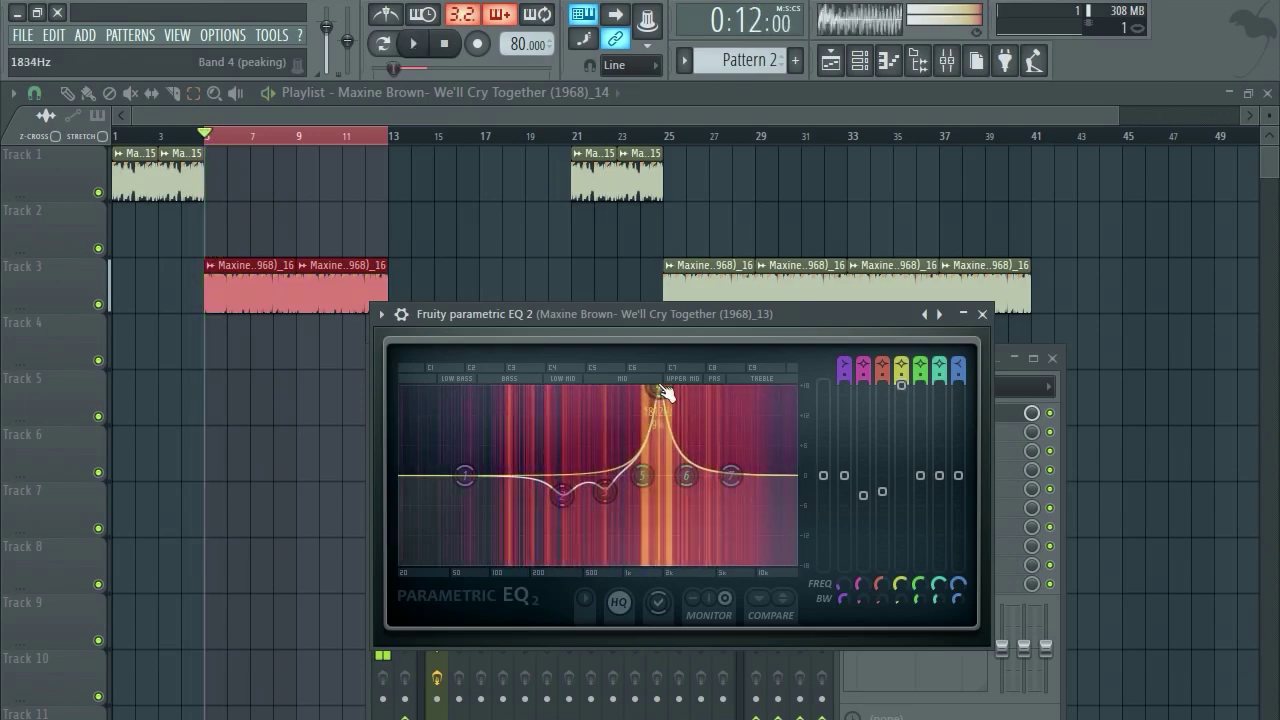
drag(896, 411, 901, 461)
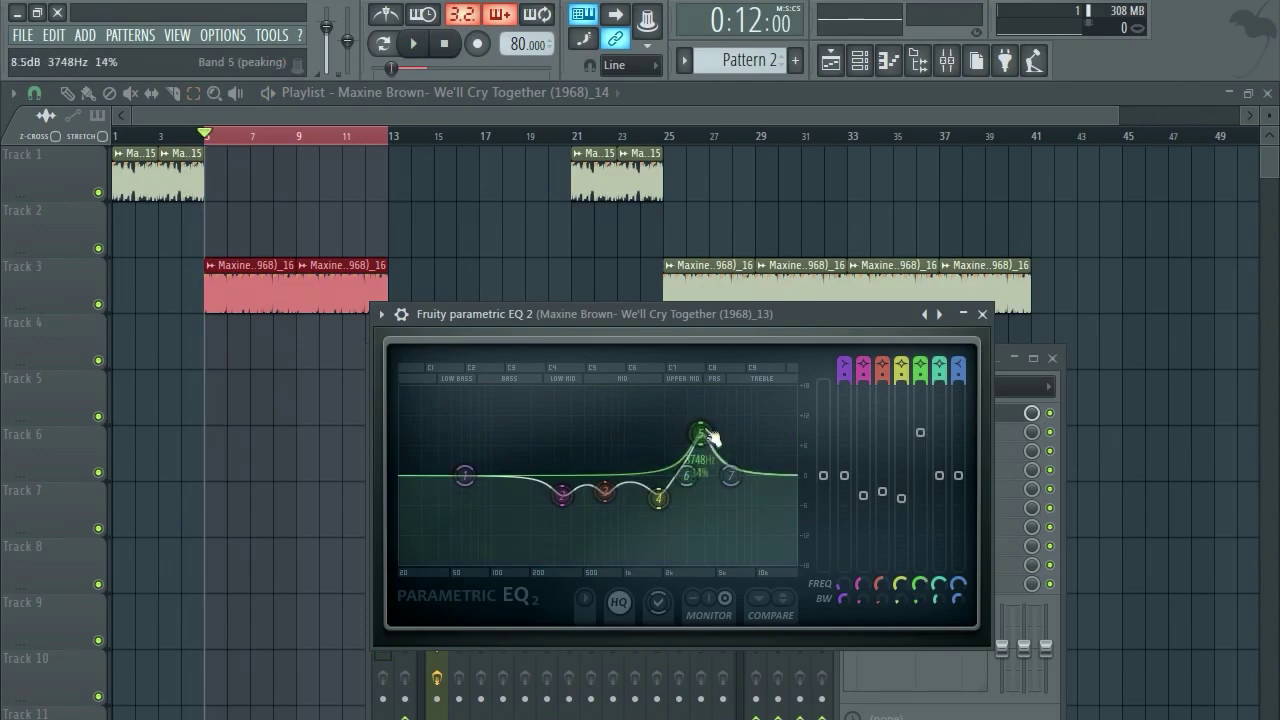
Sweep EQ band 5 with an 18 dB boost, cut it to about -3.8 dB at 5112 Hz with 14% bandwidth, and close the EQ.
key(space)
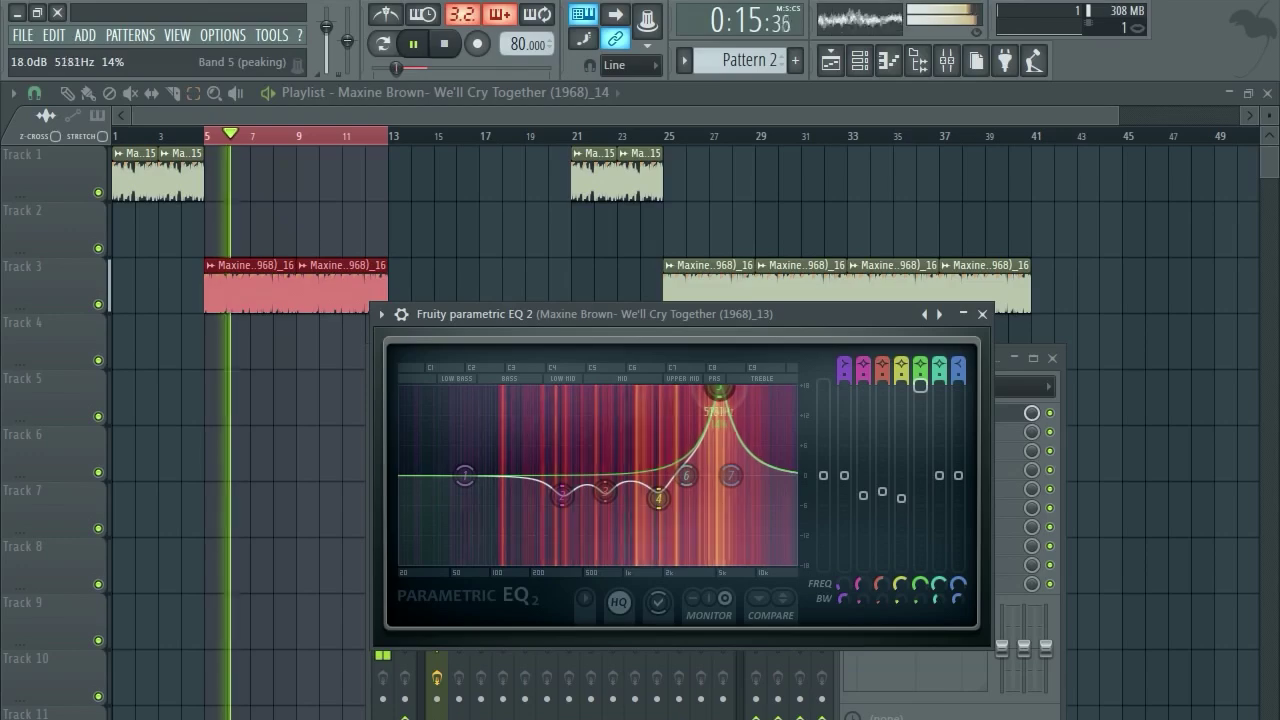
drag(920, 385, 920, 495)
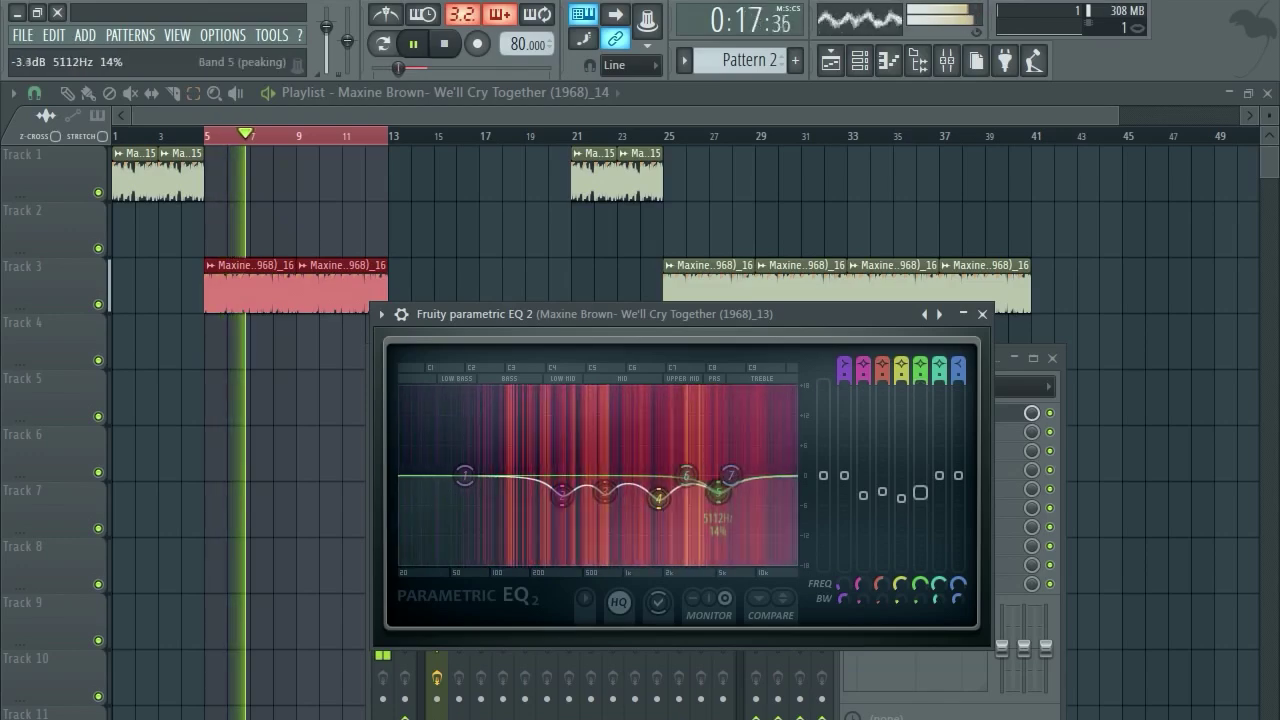
click(982, 313)
Play the looped section with the EQ bypassed and with it enabled to compare the sound.
key(space)
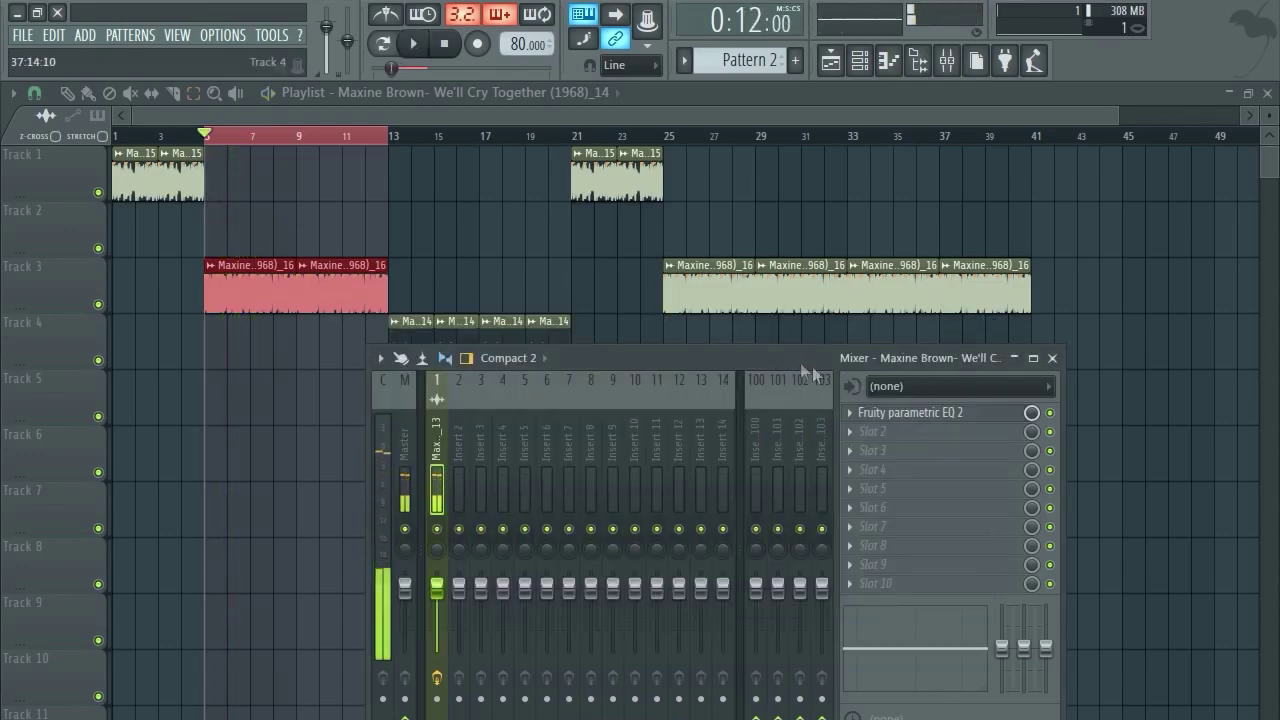
key(space)
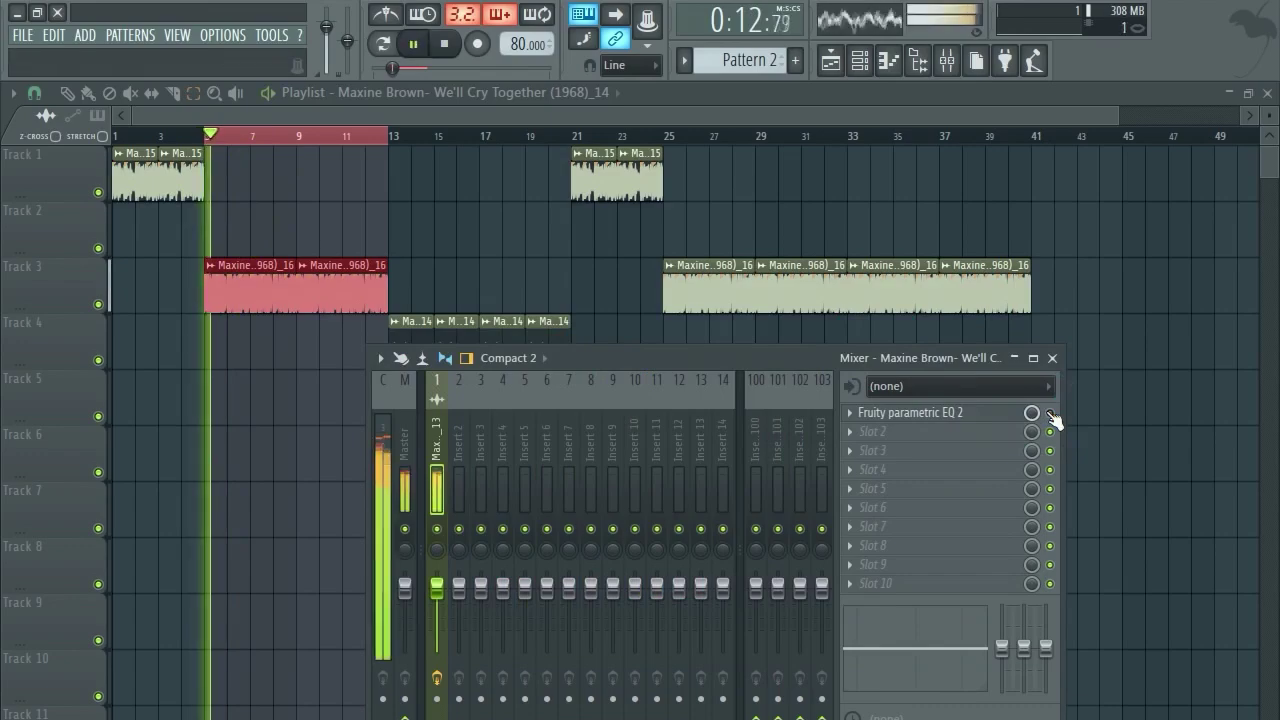
key(space)
key(space)
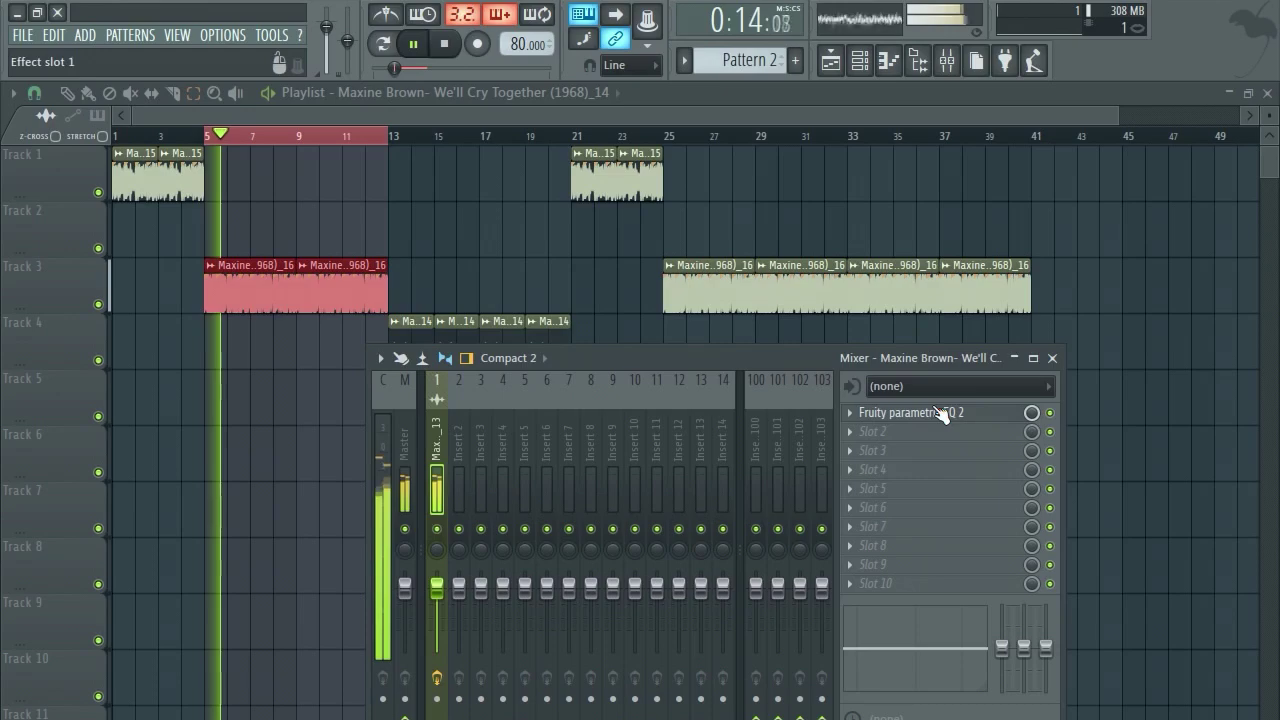
key(space)
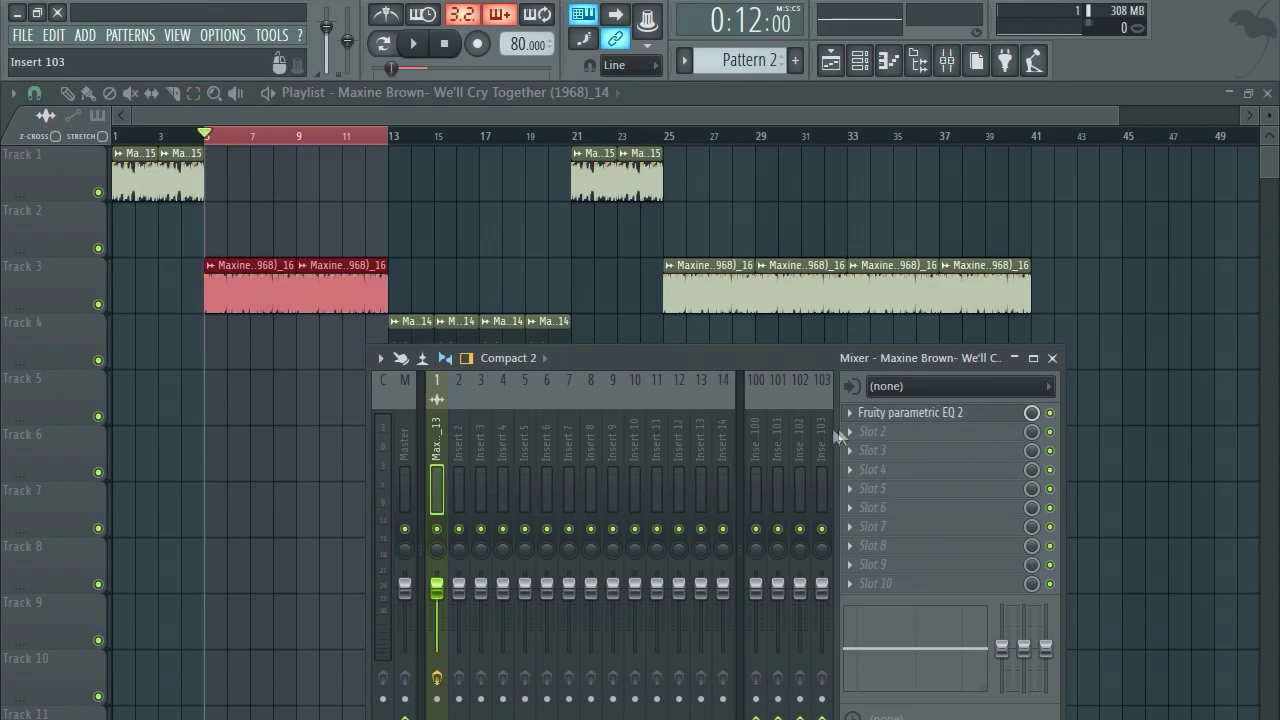
Add Fruity Limiter to the sample track's second effect slot and close its window.
click(860, 436)
mouse_move(1014, 576)
click(1184, 572)
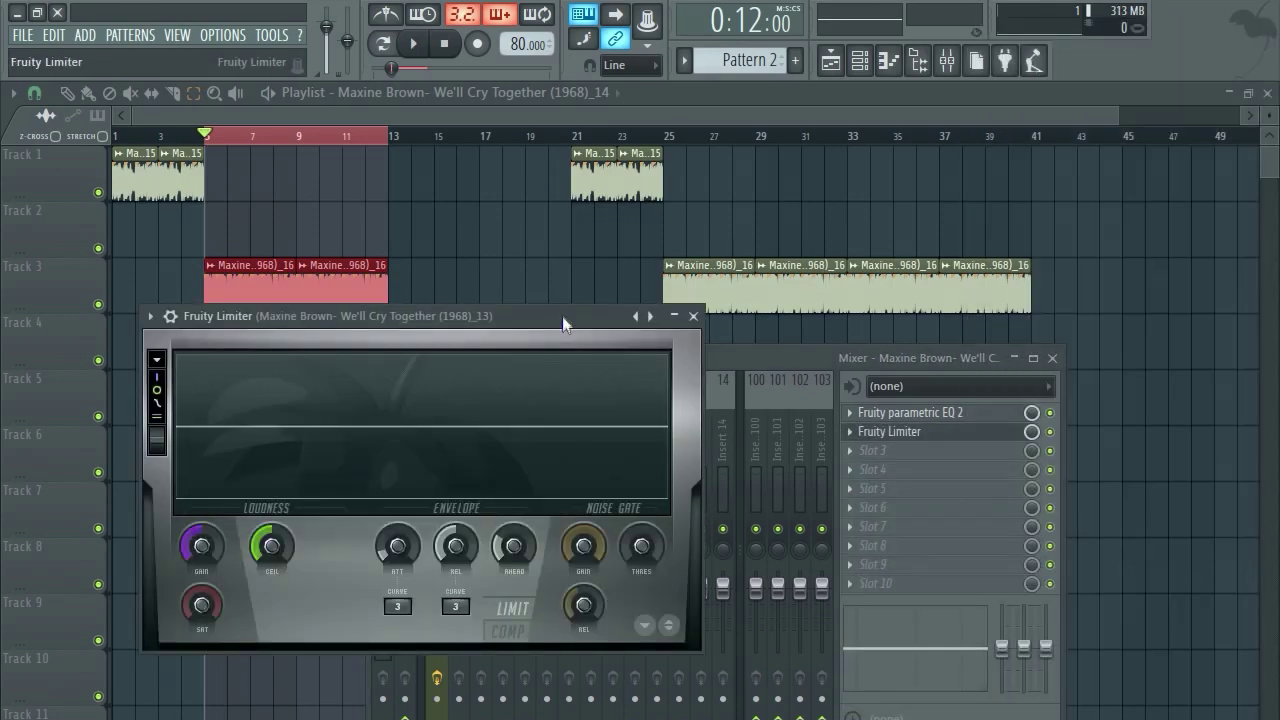
drag(566, 323, 745, 293)
click(876, 288)
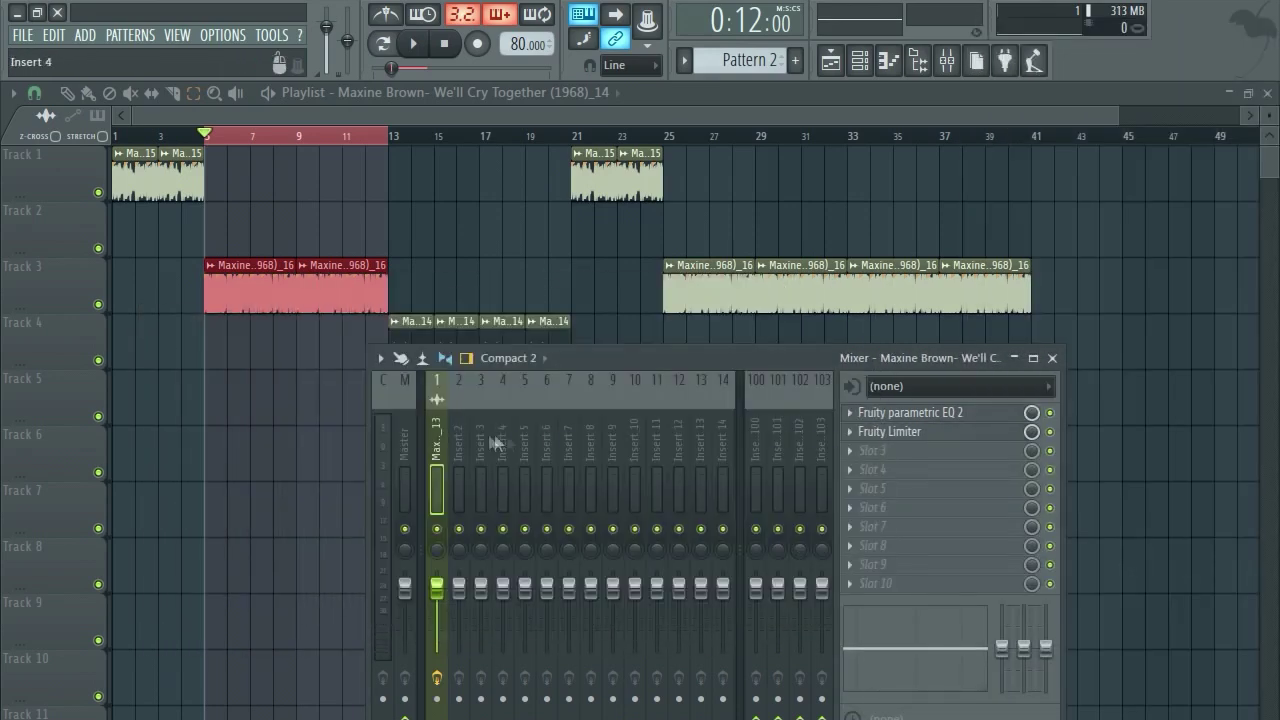
Close the Mixer and clear the time selection over bars 5 to 13 in the Playlist.
mouse_move(580, 342)
mouse_down()
mouse_move(600, 177)
mouse_move(575, 362)
mouse_up()
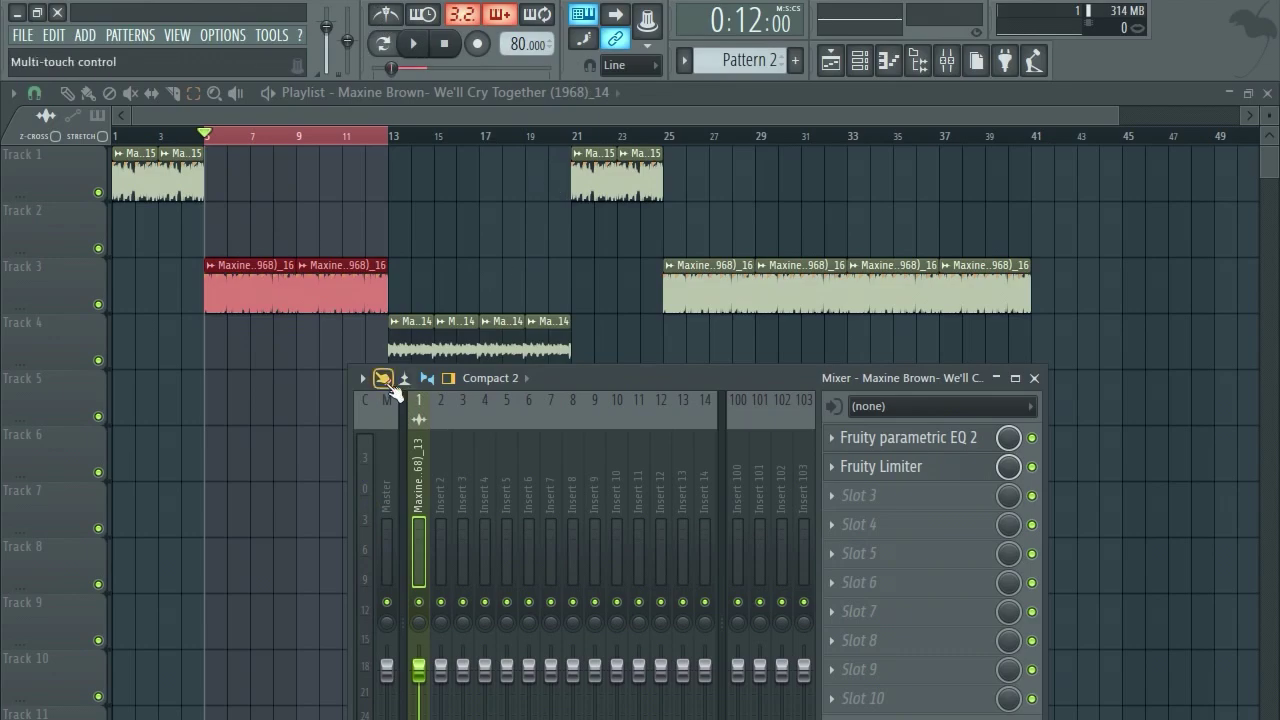
key(F9)
click(223, 148)
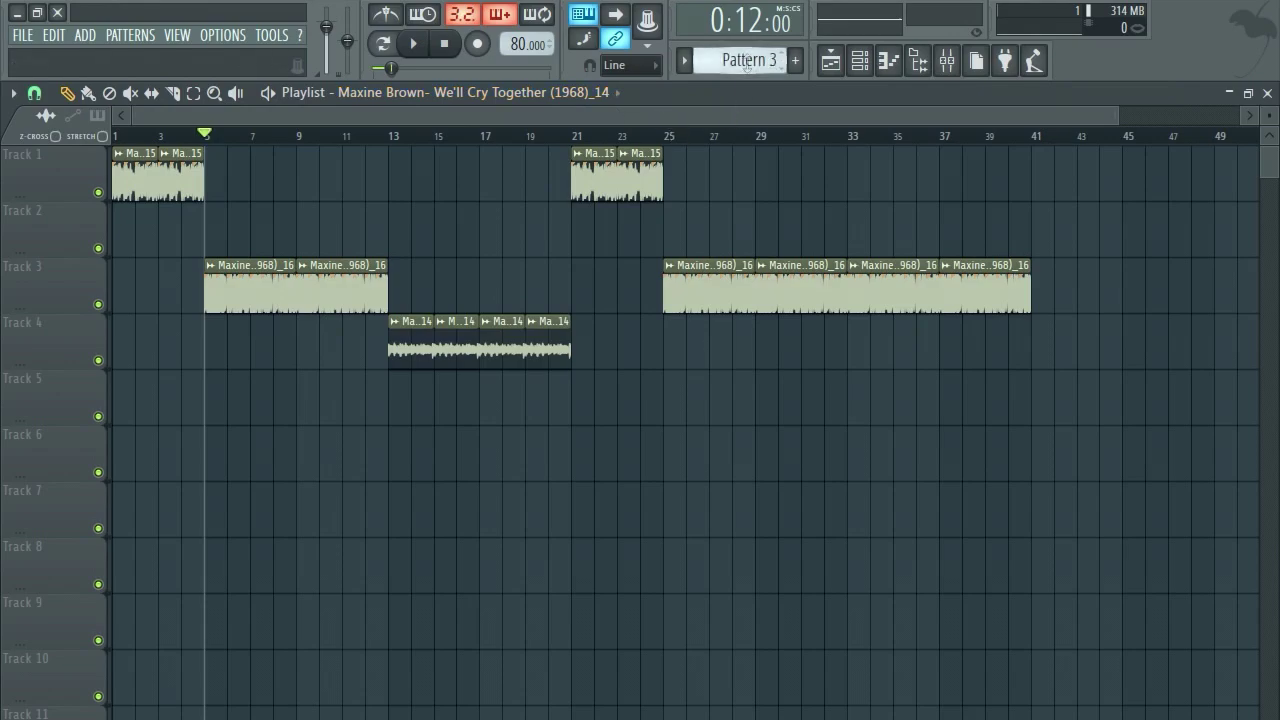
Show the Channel rack and Browser and create an empty channel filter group named drums.
click(860, 60)
click(918, 62)
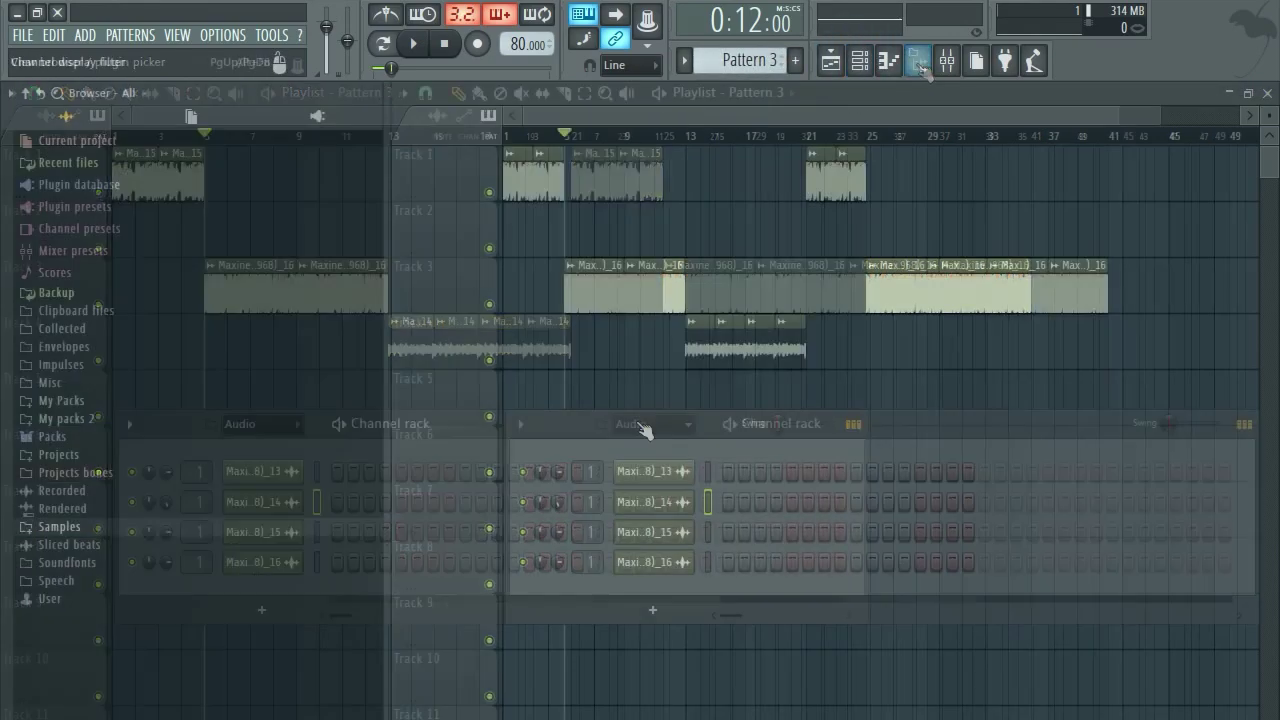
click(688, 436)
text(dru)
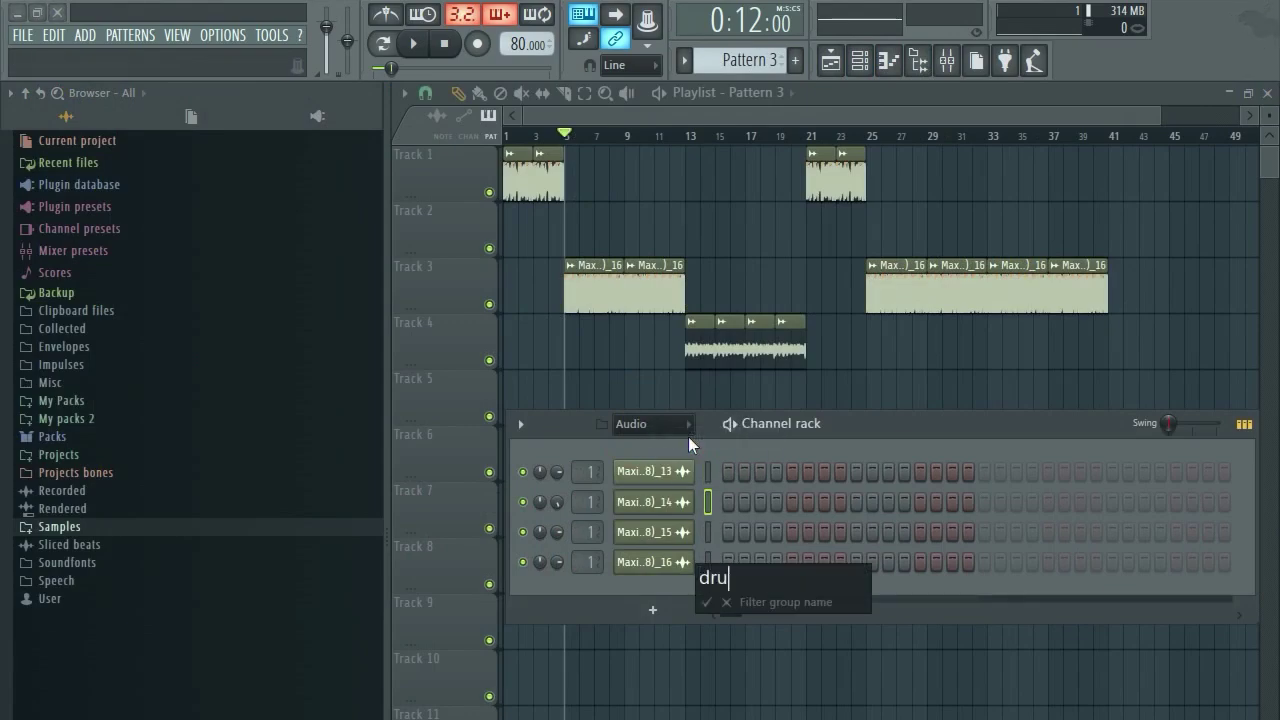
text(ms)
key(Return)
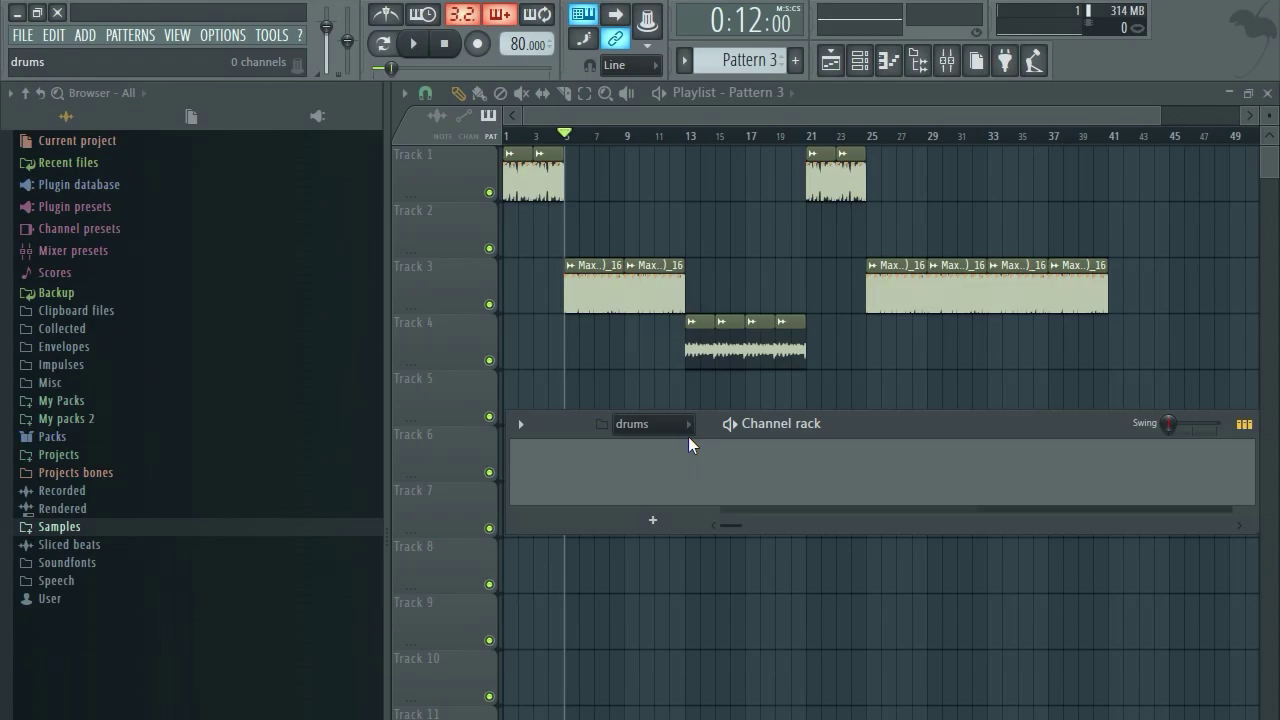
drag(866, 436, 844, 428)
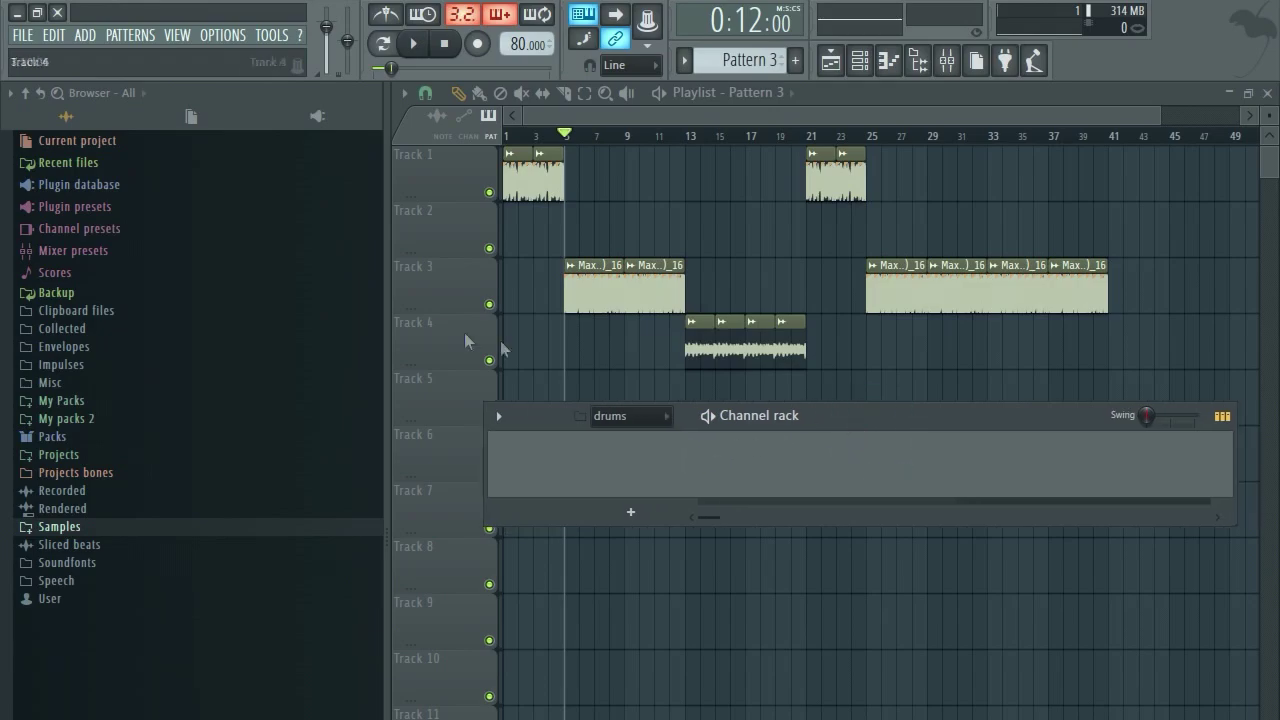
Find the Cymbals folder of the 9th Wonder Kit in My packs 2 and add Lod_Crsh to the drums channels.
click(118, 420)
click(116, 422)
click(116, 422)
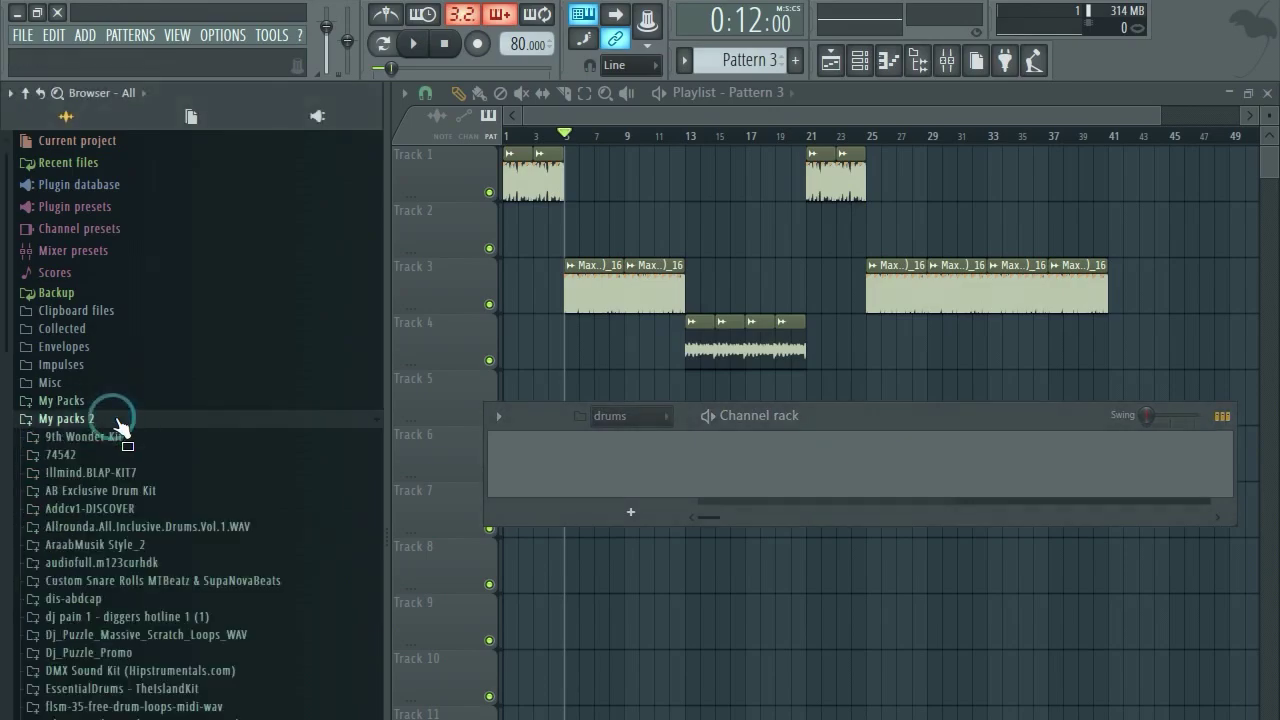
scroll(130, 505, down, 2)
scroll(137, 485, up, 2)
scroll(125, 450, down, 2)
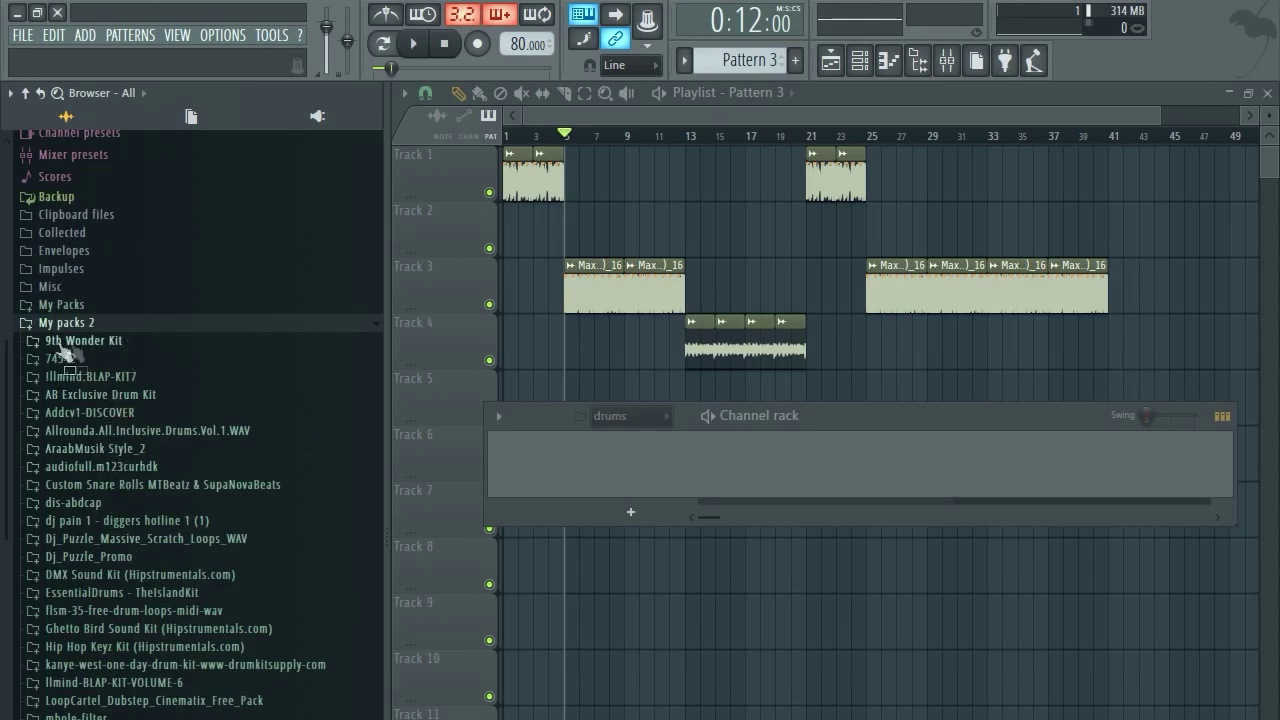
click(105, 341)
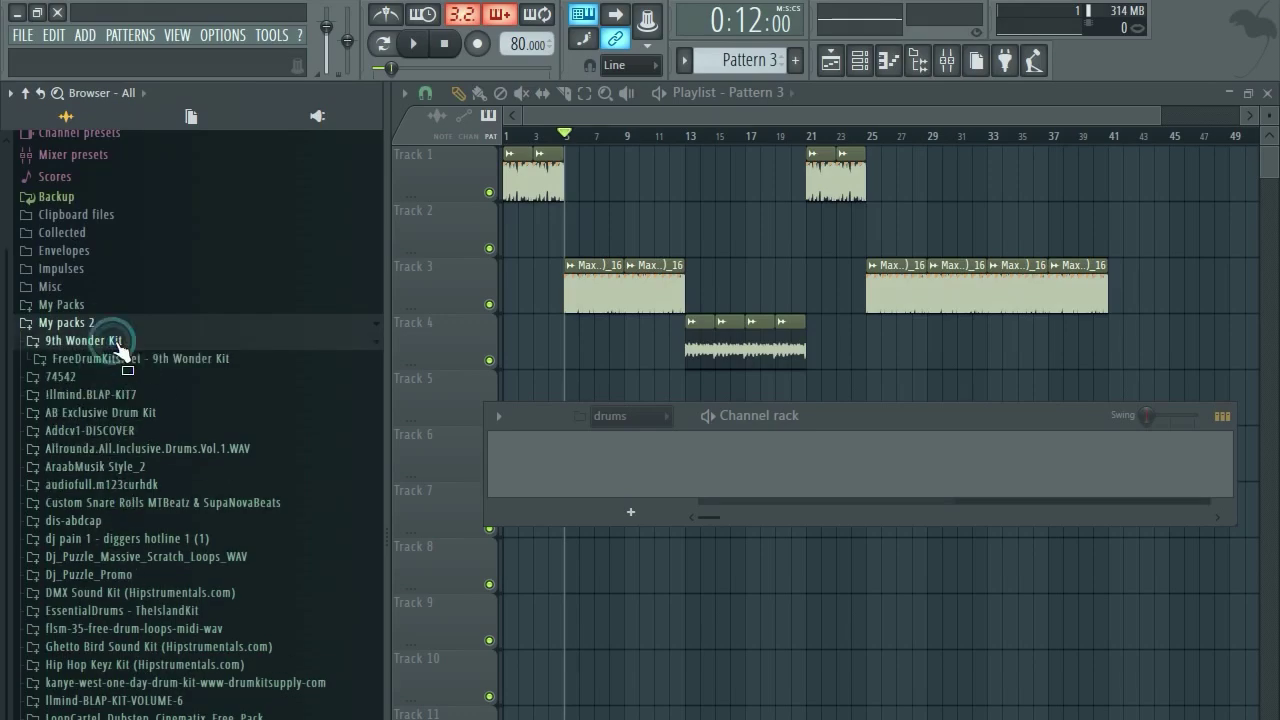
click(134, 359)
click(134, 359)
click(134, 359)
click(95, 396)
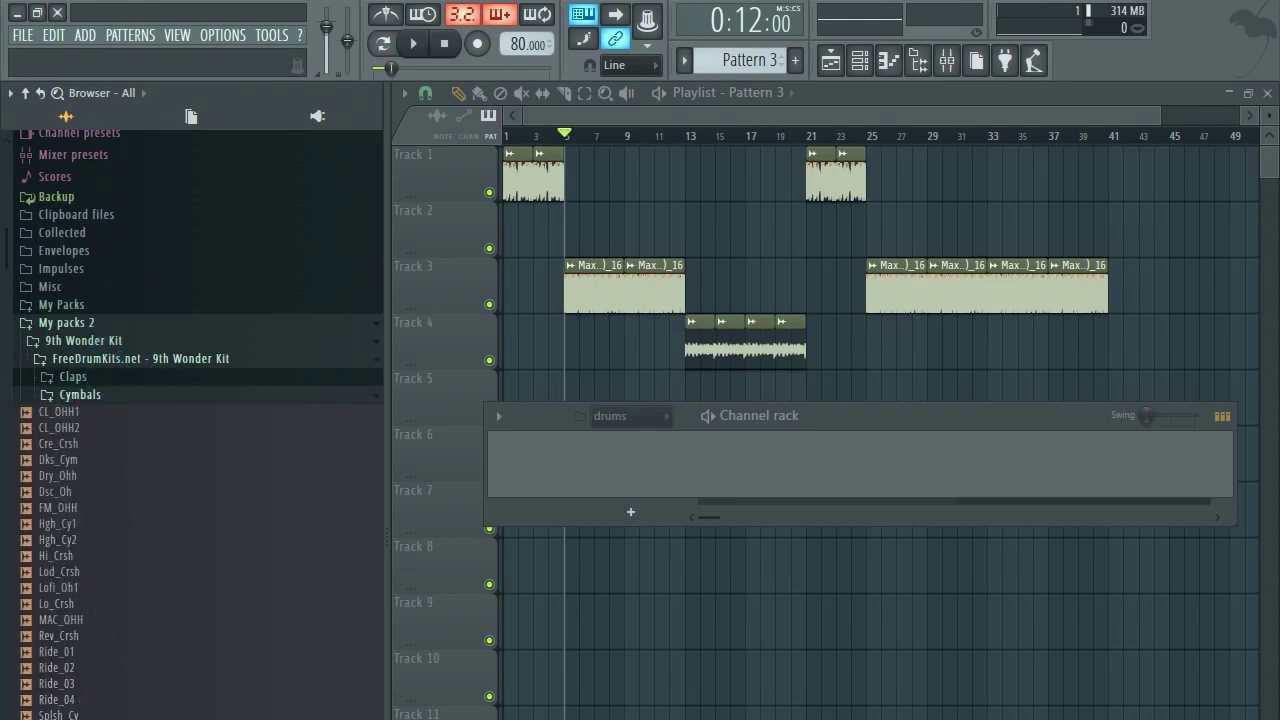
drag(80, 575, 606, 450)
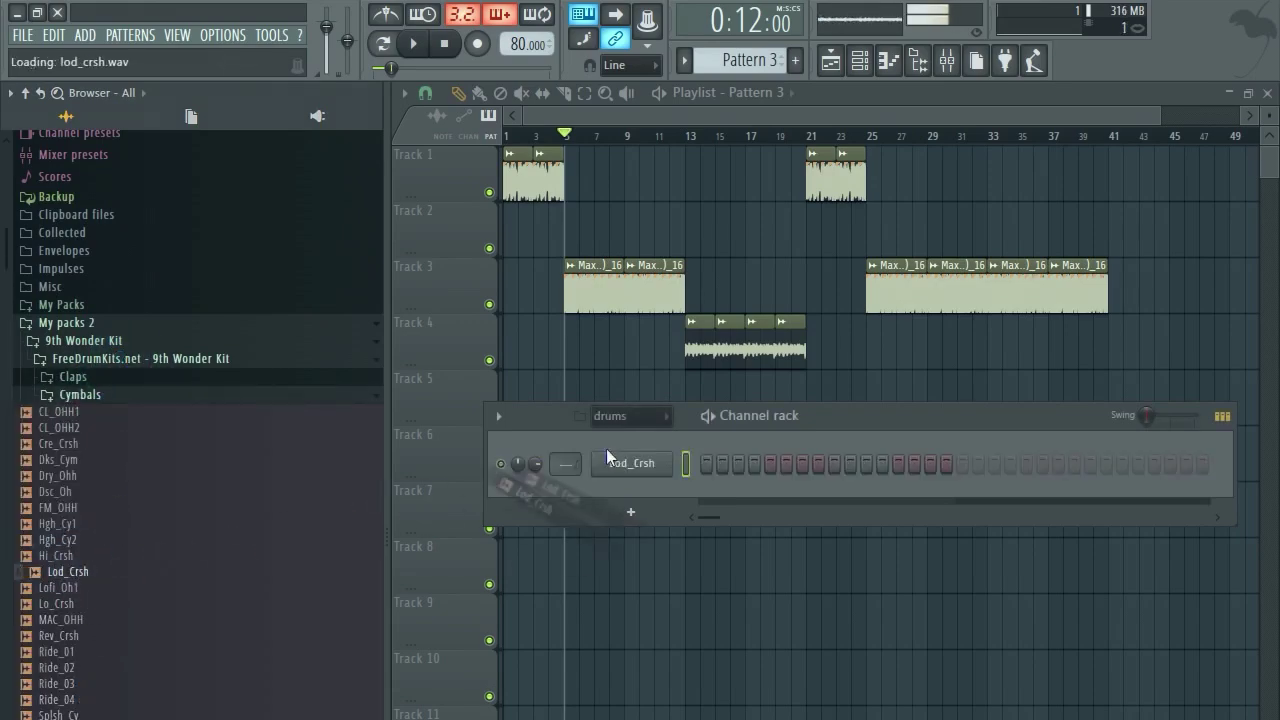
Collapse the 9th Wonder Kit, open the ADKicks folder in Anno.Domini.Drum.Collection-DISCOVER, and narrow the Browser.
click(88, 400)
click(45, 343)
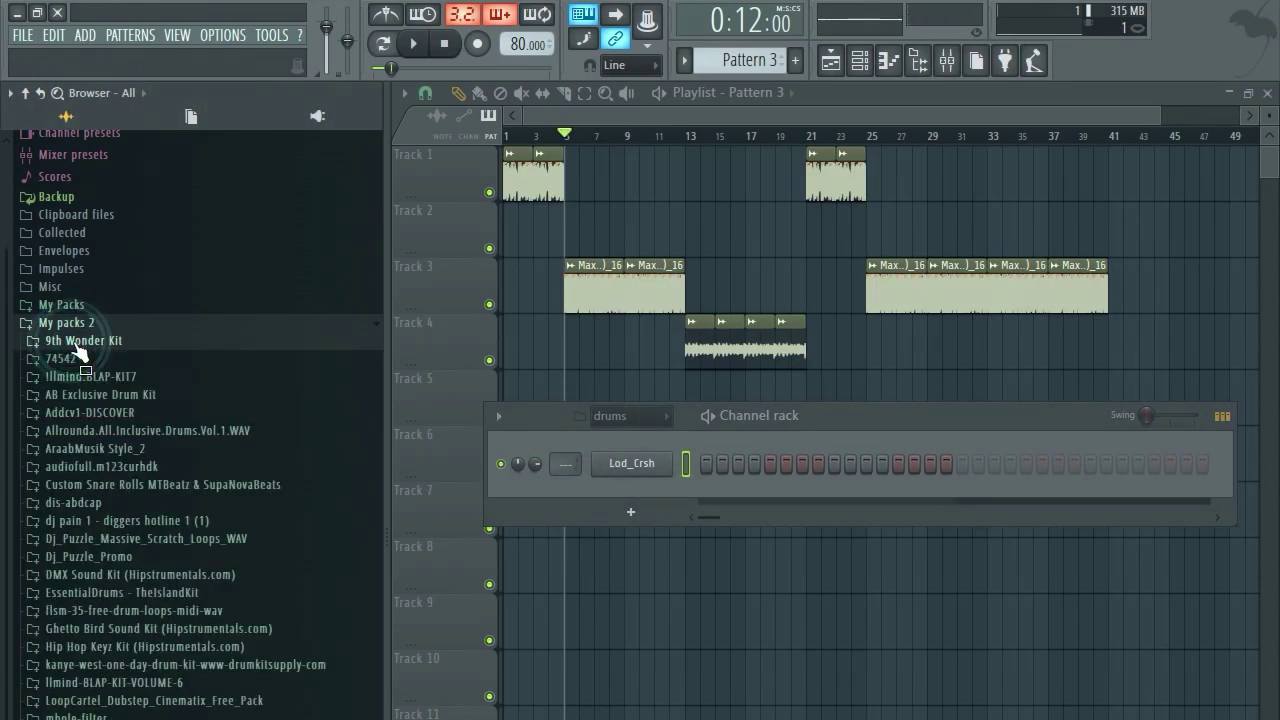
click(100, 413)
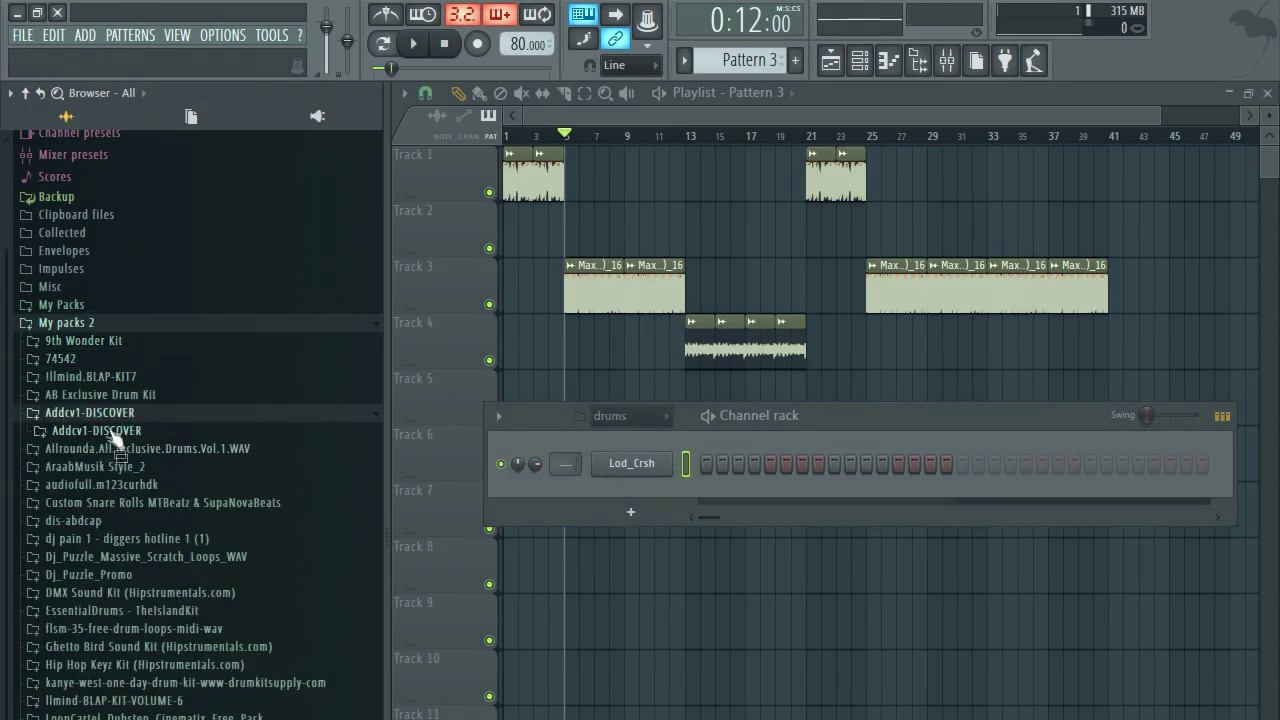
click(110, 431)
click(135, 449)
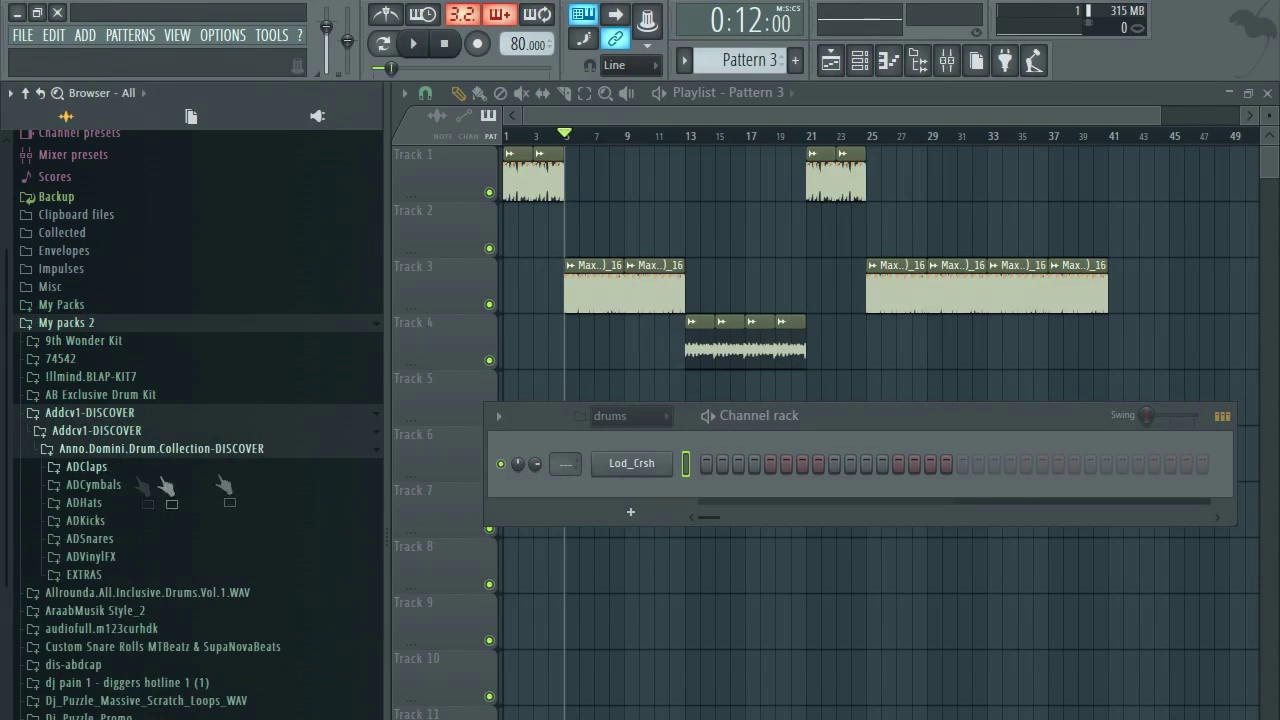
click(95, 520)
drag(382, 514, 290, 468)
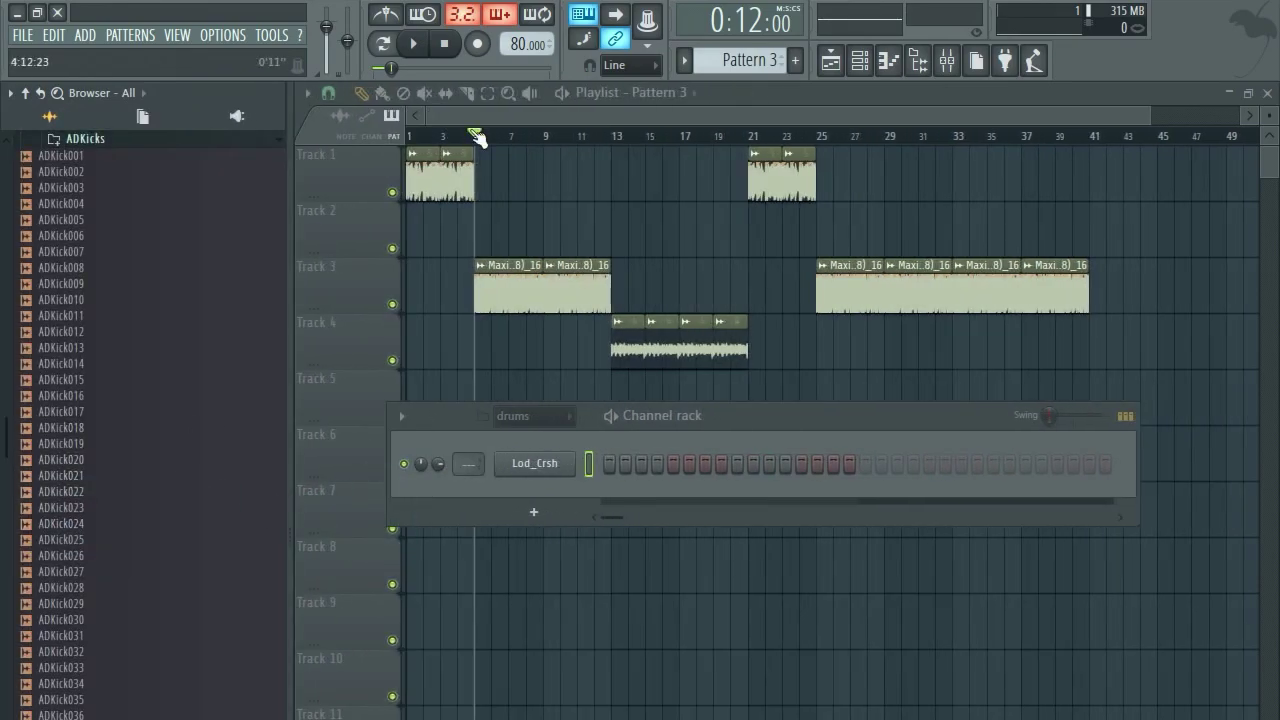
Audition several ADKick samples between ADKick008 and ADKick014 alone and against the playing song.
click(104, 286)
drag(110, 364, 124, 322)
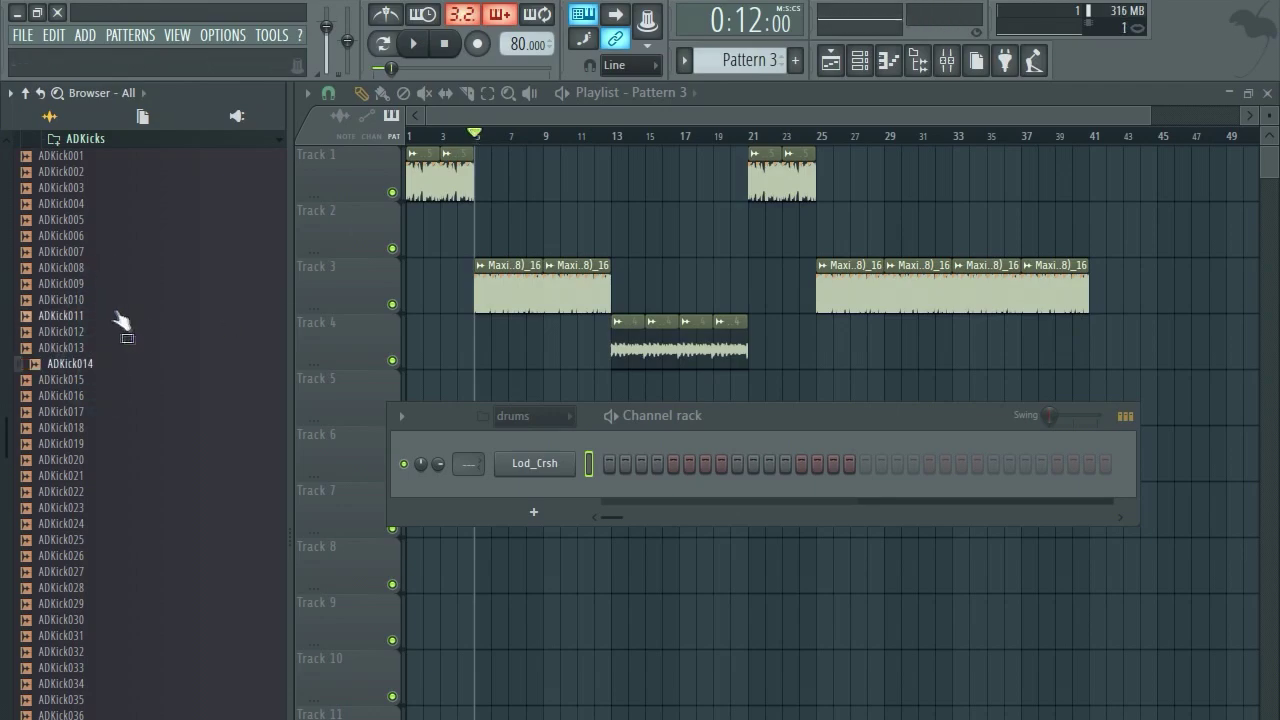
key(space)
click(97, 301)
click(95, 298)
click(95, 273)
click(97, 285)
click(94, 346)
key(space)
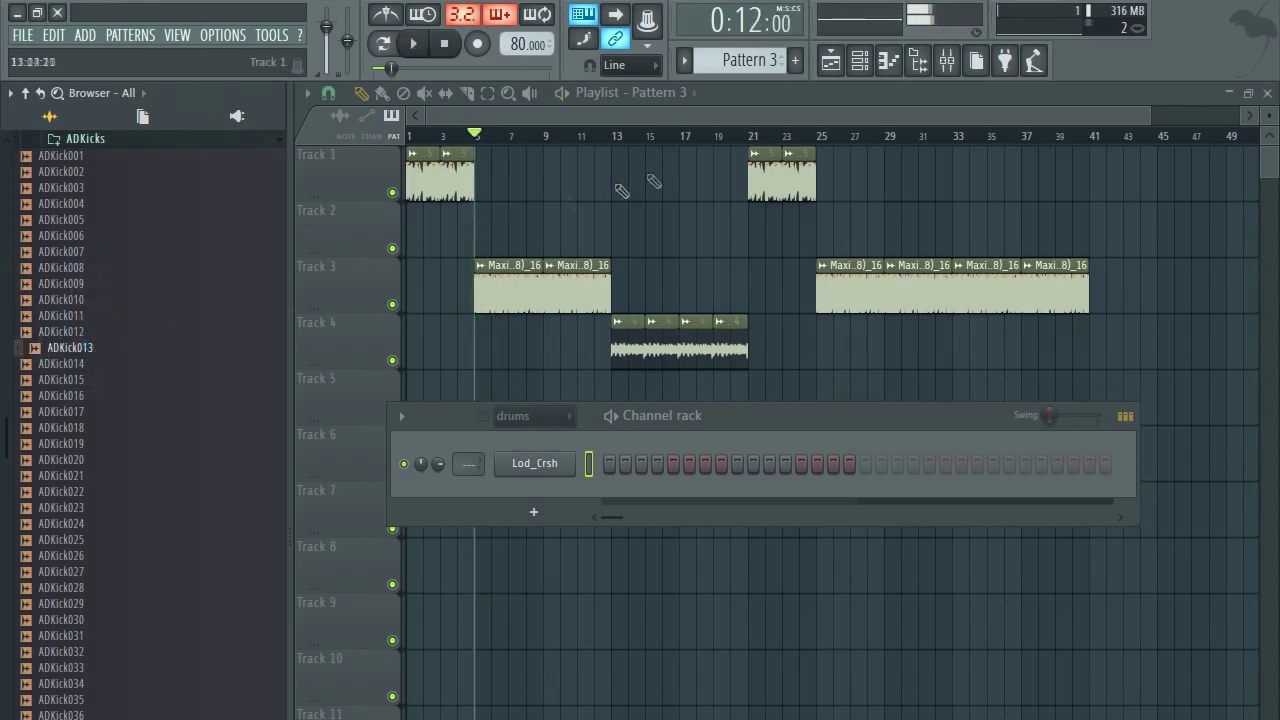
Lower the Maxine Brown sample track's volume in the Mixer and start song playback.
click(945, 62)
drag(714, 671, 714, 713)
key(space)
Audition kick and snare samples and add ADKick023, ADClosedHat032, ADSnare013, ADSnare029 and ADSnare039 to the drums channels.
click(157, 332)
click(99, 348)
click(100, 236)
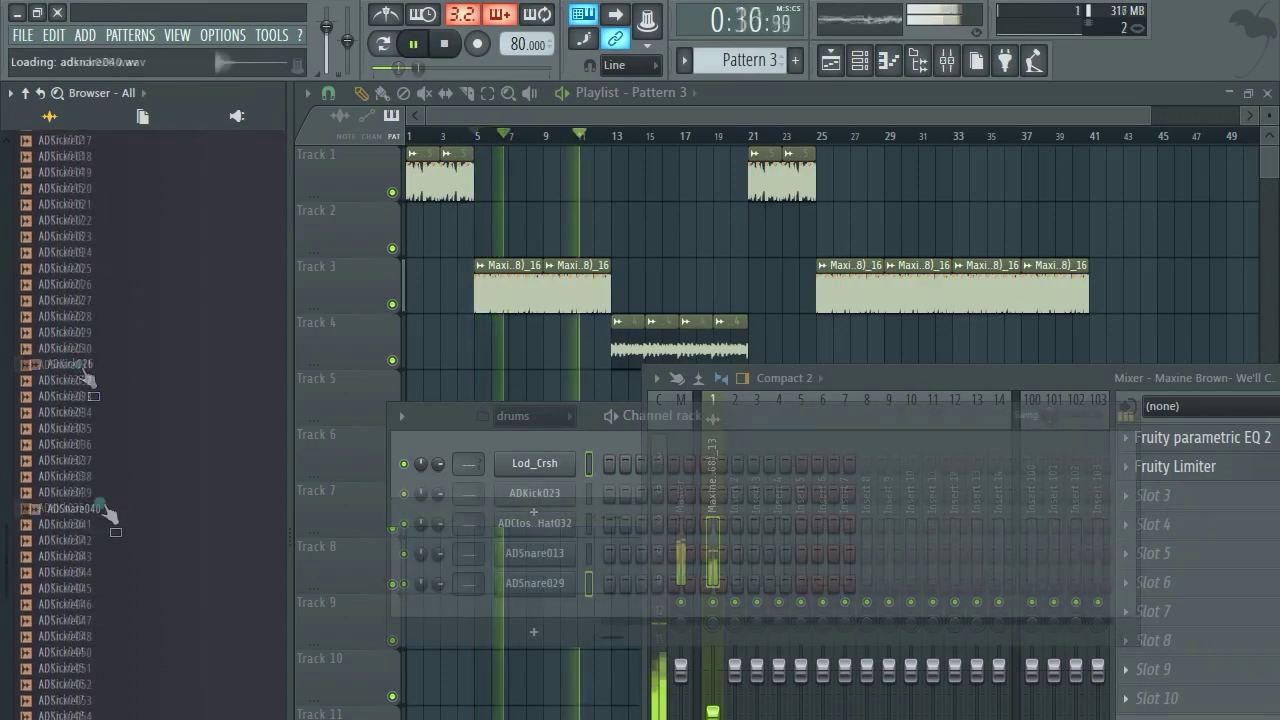
click(100, 493)
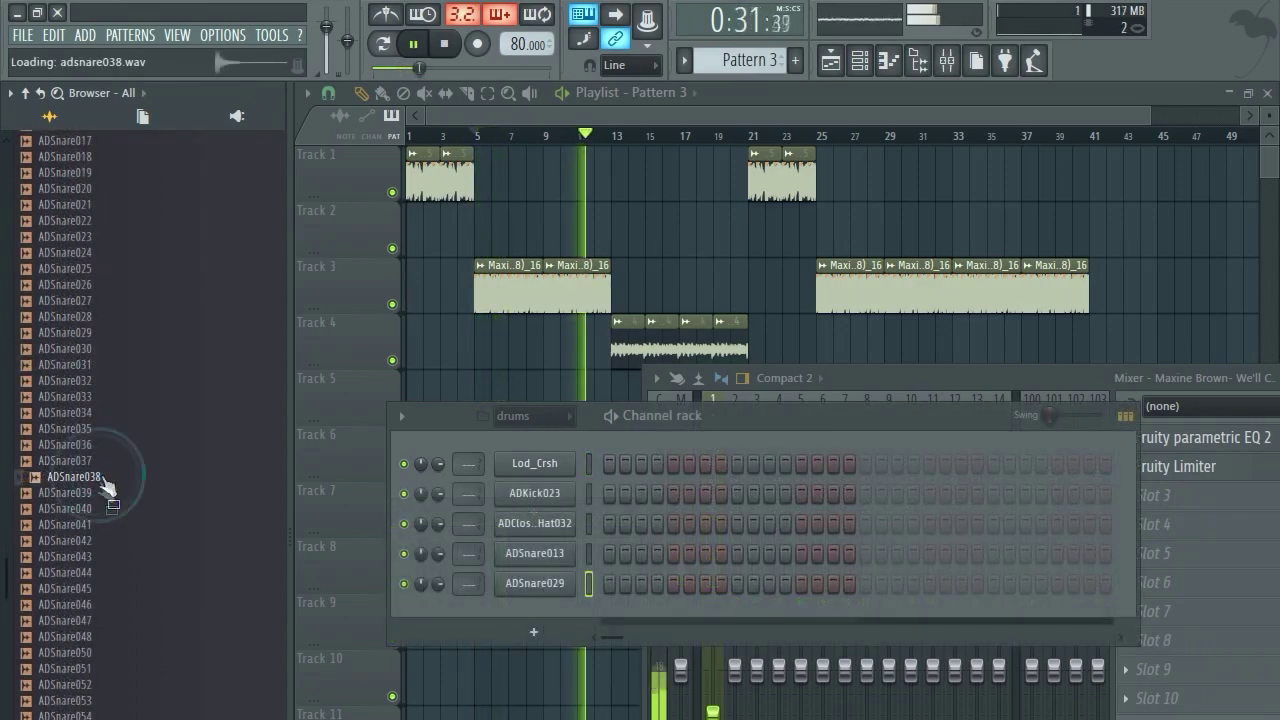
drag(108, 494, 524, 602)
key(space)
click(92, 443)
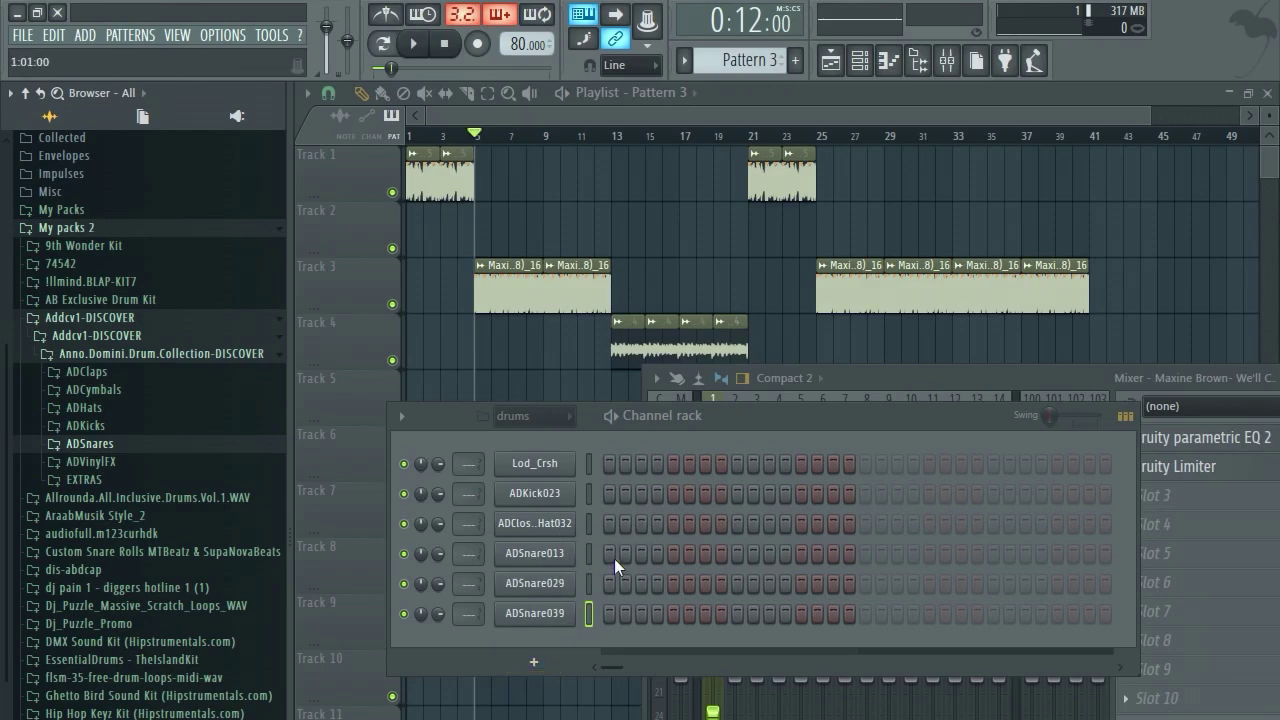
Open the ADHats folder and audition the ADOpenHat samples up to ADOpenHat009 against the playing song.
click(115, 410)
scroll(131, 560, down, 10)
scroll(129, 560, up, 4)
click(124, 556)
key(space)
click(124, 552)
click(116, 527)
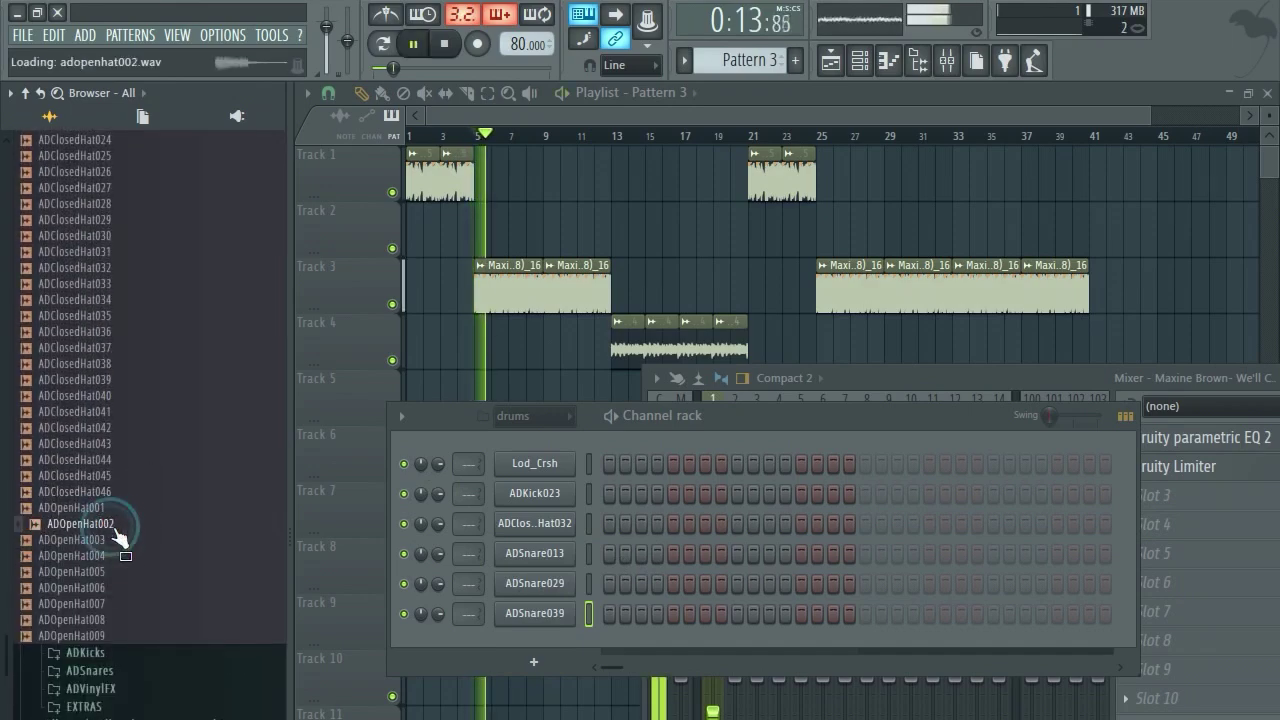
click(112, 540)
click(86, 588)
click(98, 604)
click(104, 620)
click(110, 636)
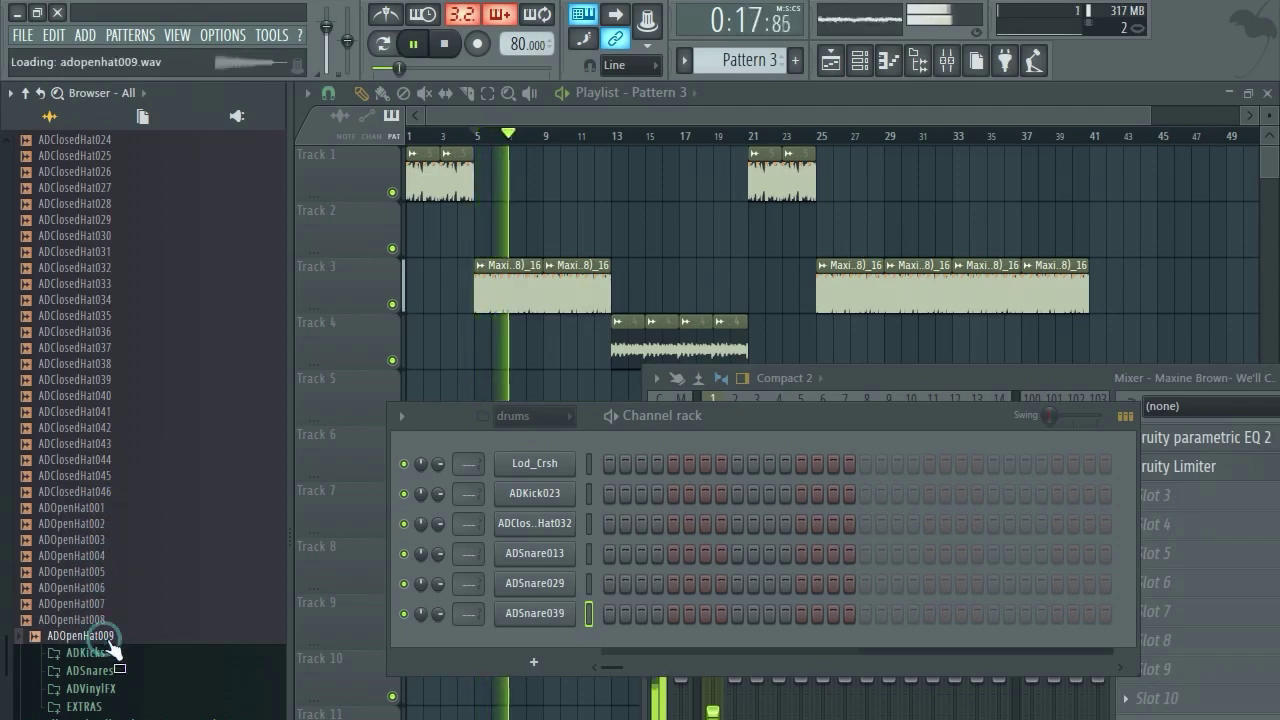
Add ADOpenHat009 to the drums channels, stop playback, and collapse the Addcv1-DISCOVER folder.
drag(112, 640, 520, 655)
key(space)
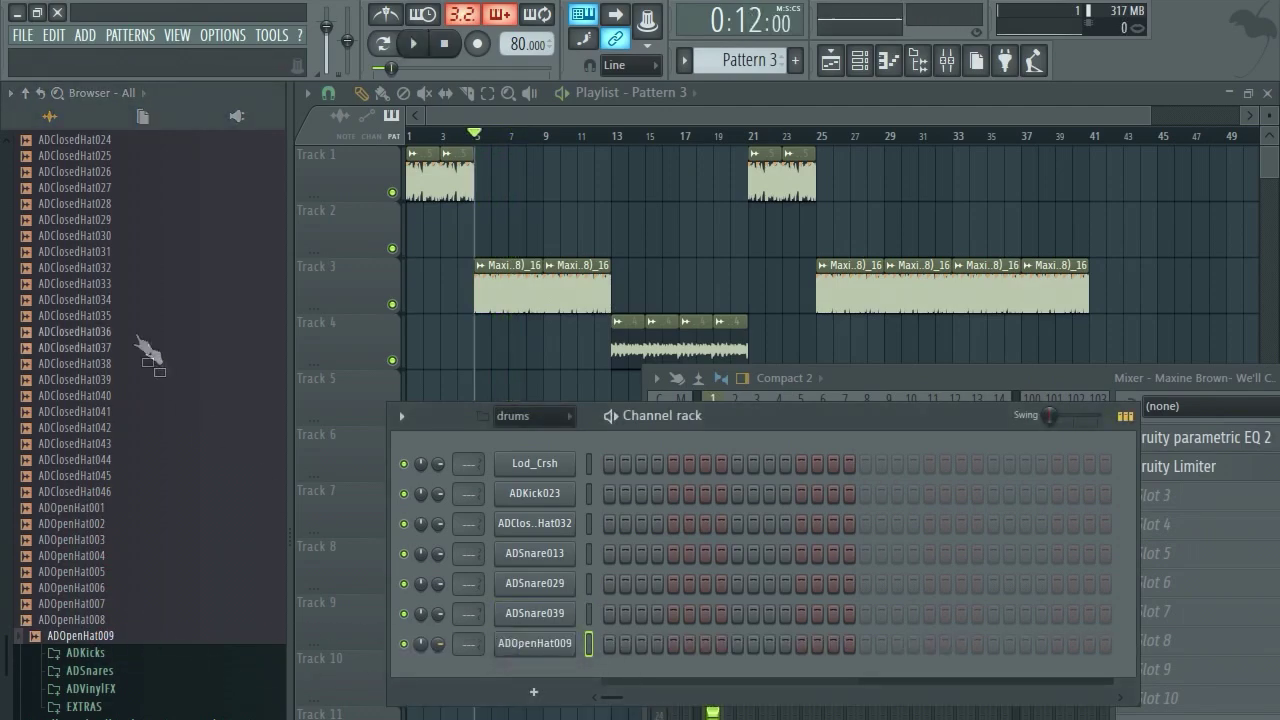
scroll(106, 346, up, 10)
click(88, 434)
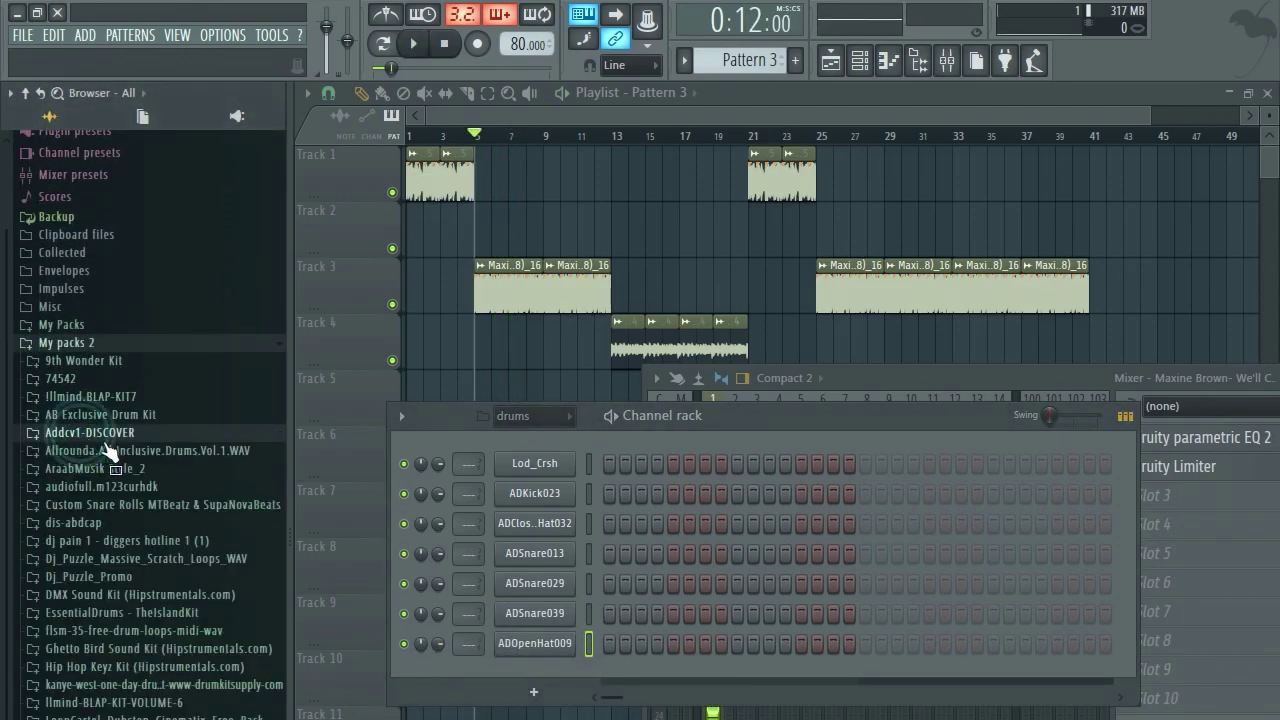
Program ADKick023 and Lod_Crsh hits on steps 1, 5, 9 and 13 of Pattern 3.
drag(745, 438, 735, 377)
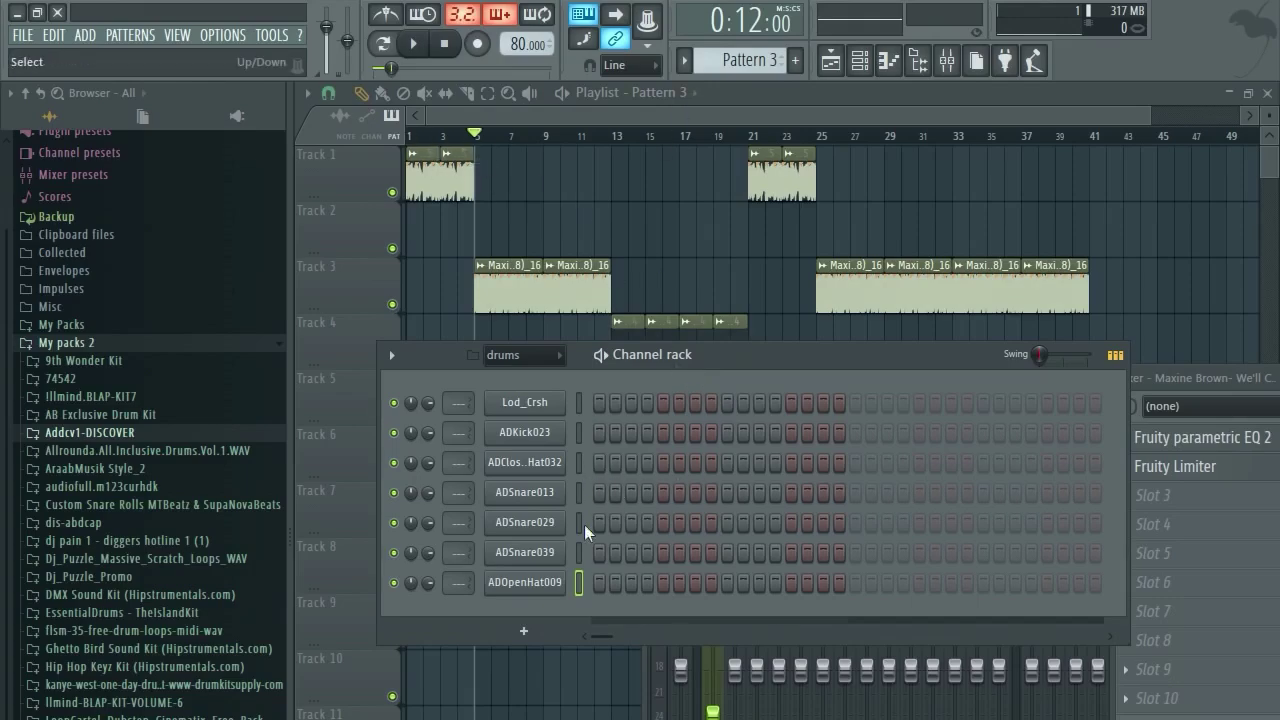
click(545, 438)
click(1012, 342)
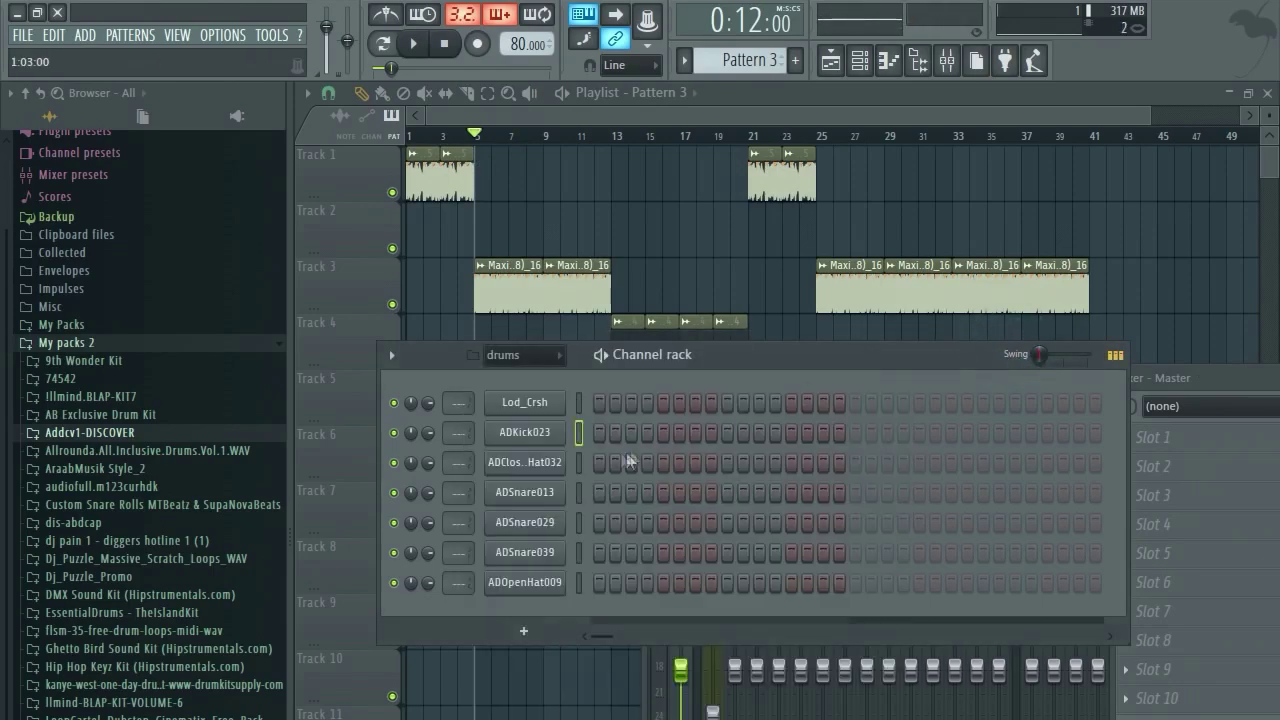
click(729, 432)
click(791, 432)
click(599, 402)
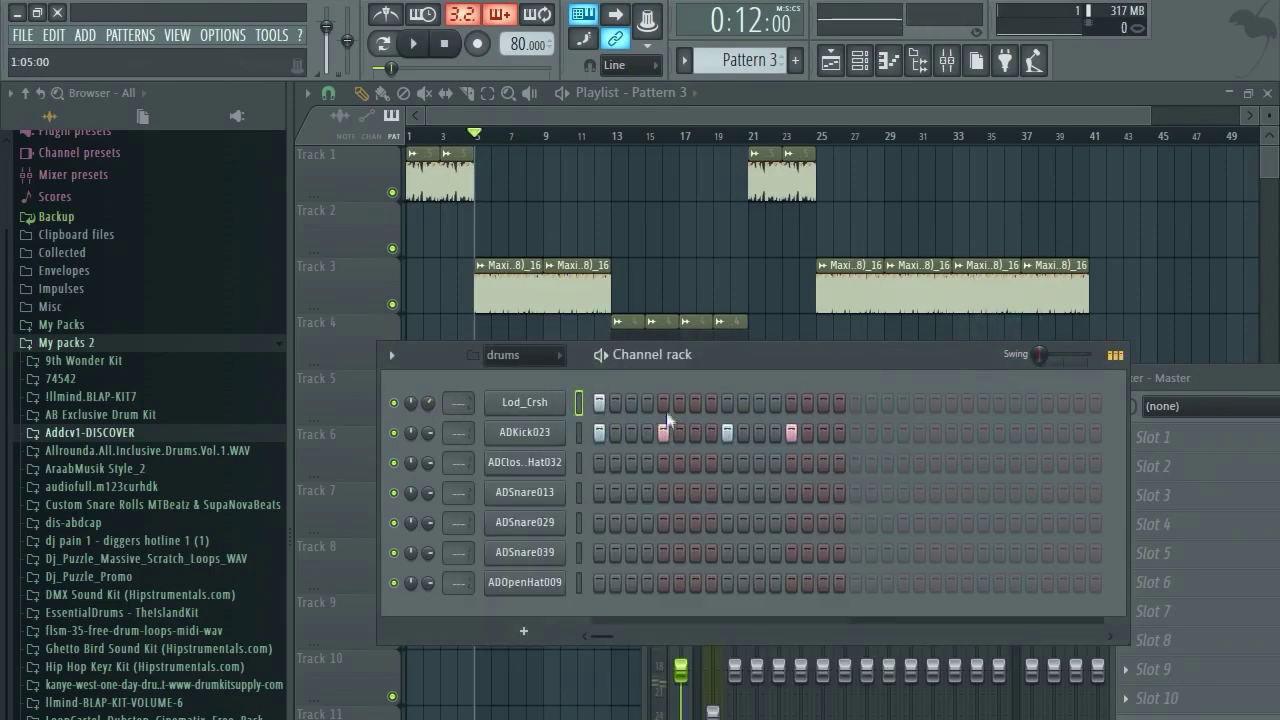
click(790, 402)
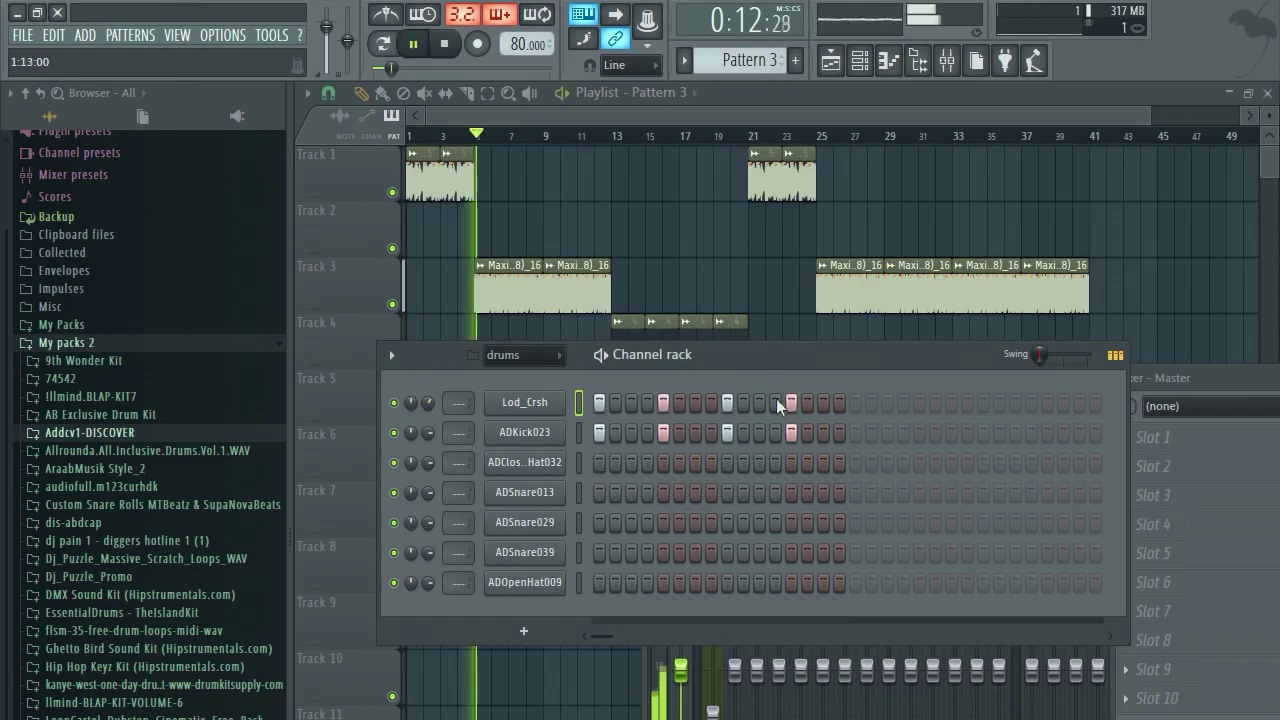
Switch to pattern playback mode and preview Pattern 3.
click(383, 43)
key(space)
key(space)
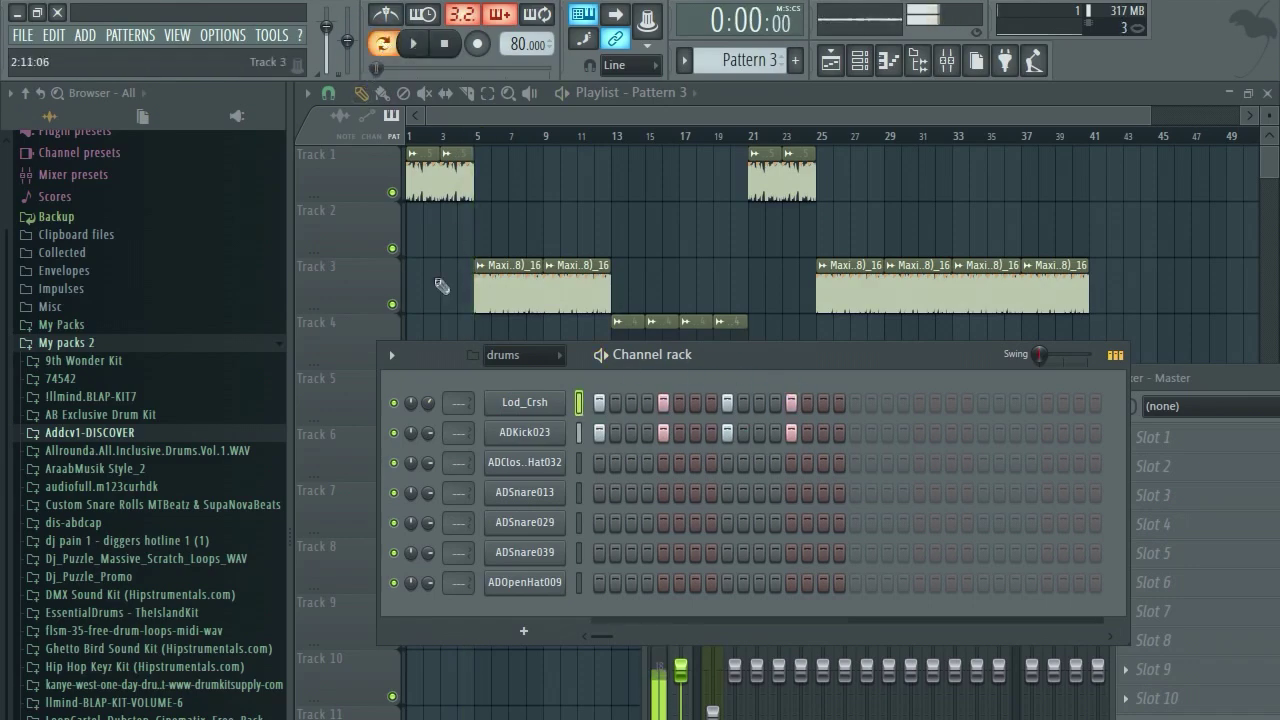
Place Pattern 3 on Track 2 at bar 4 and play the song from there.
click(460, 229)
scroll(487, 244, up, 3)
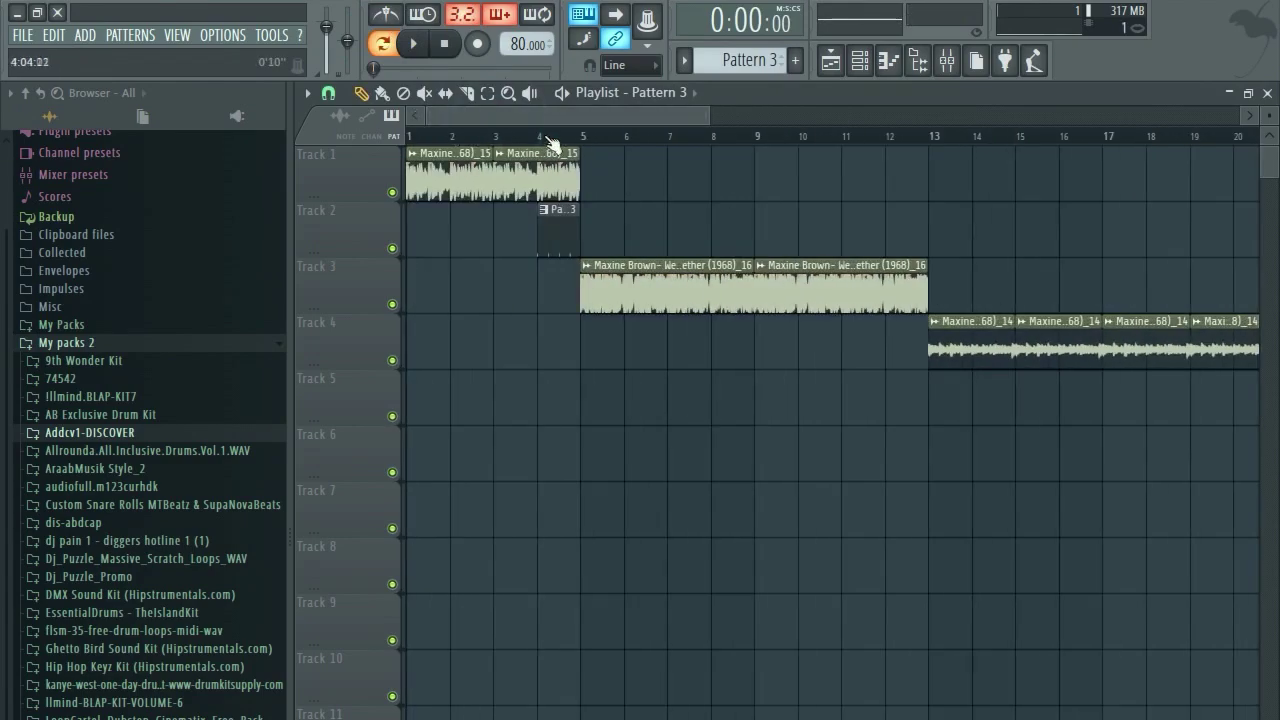
click(540, 136)
key(space)
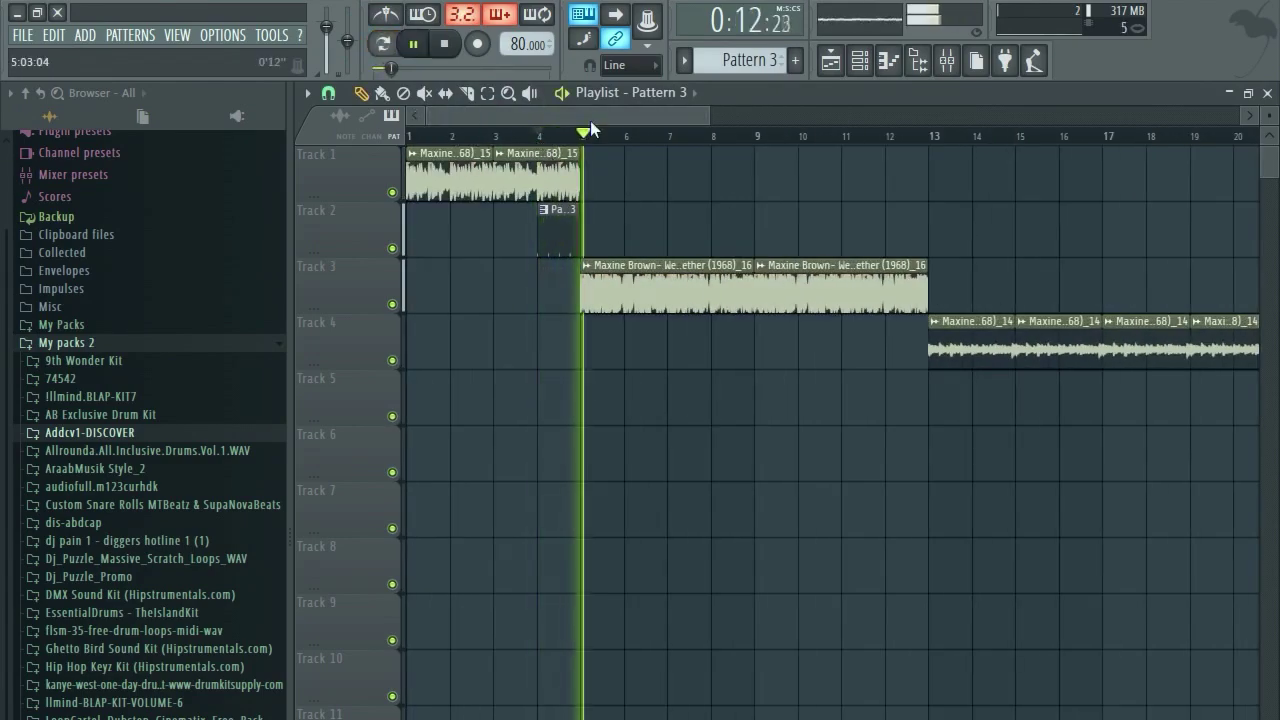
key(space)
Program Pattern 4 with ADOpenHat009 on steps 15 and 31, ADClosedHat032 on all 32 steps, and a little swing.
scroll(740, 60, down, 1)
click(859, 60)
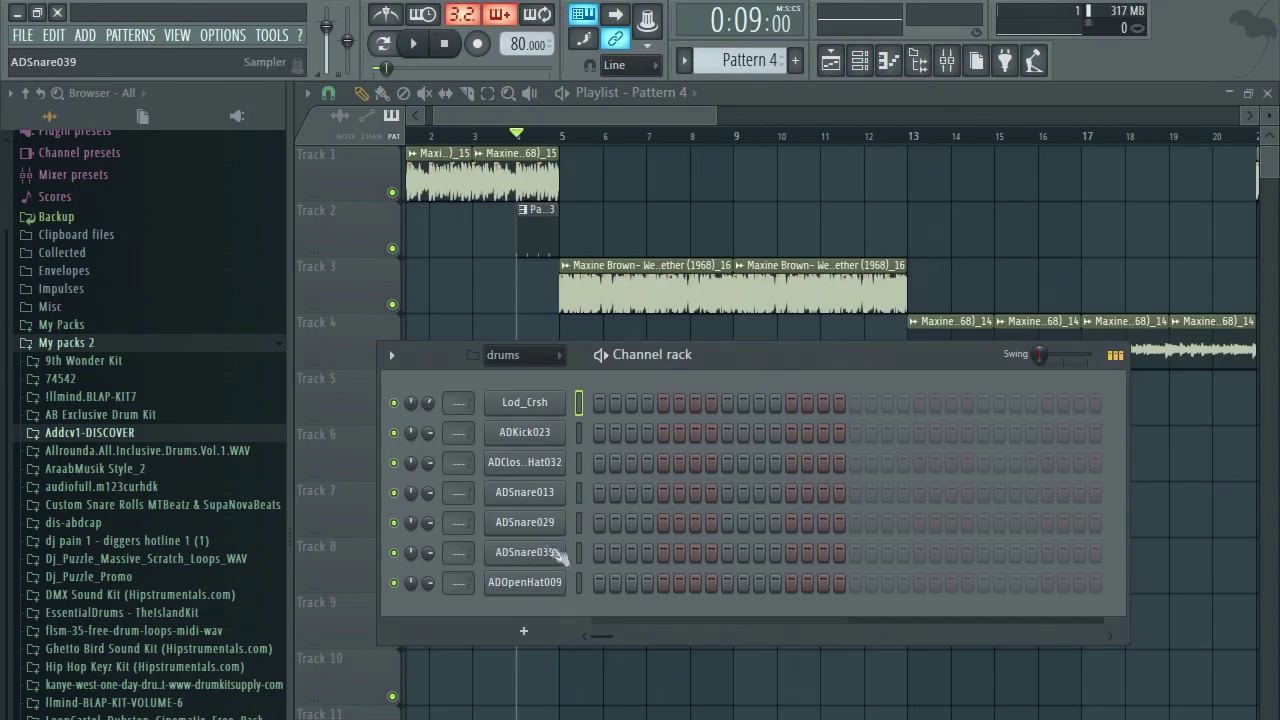
click(525, 582)
click(914, 289)
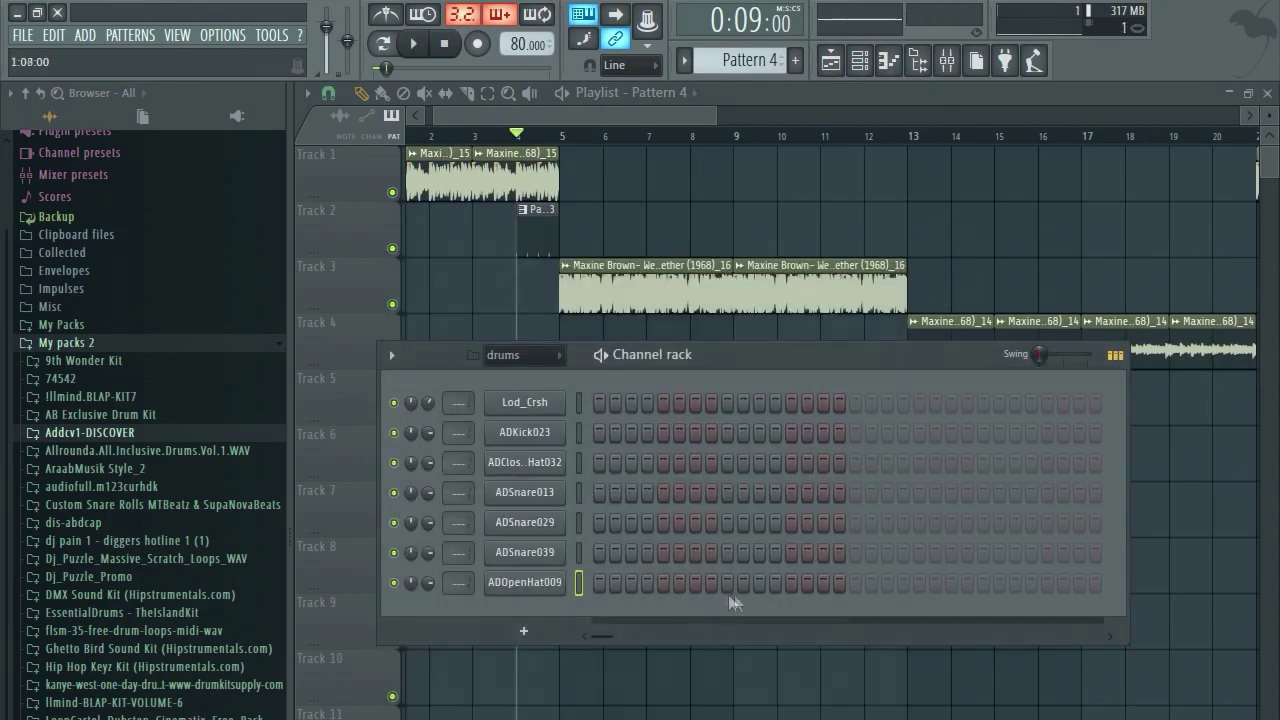
click(1074, 585)
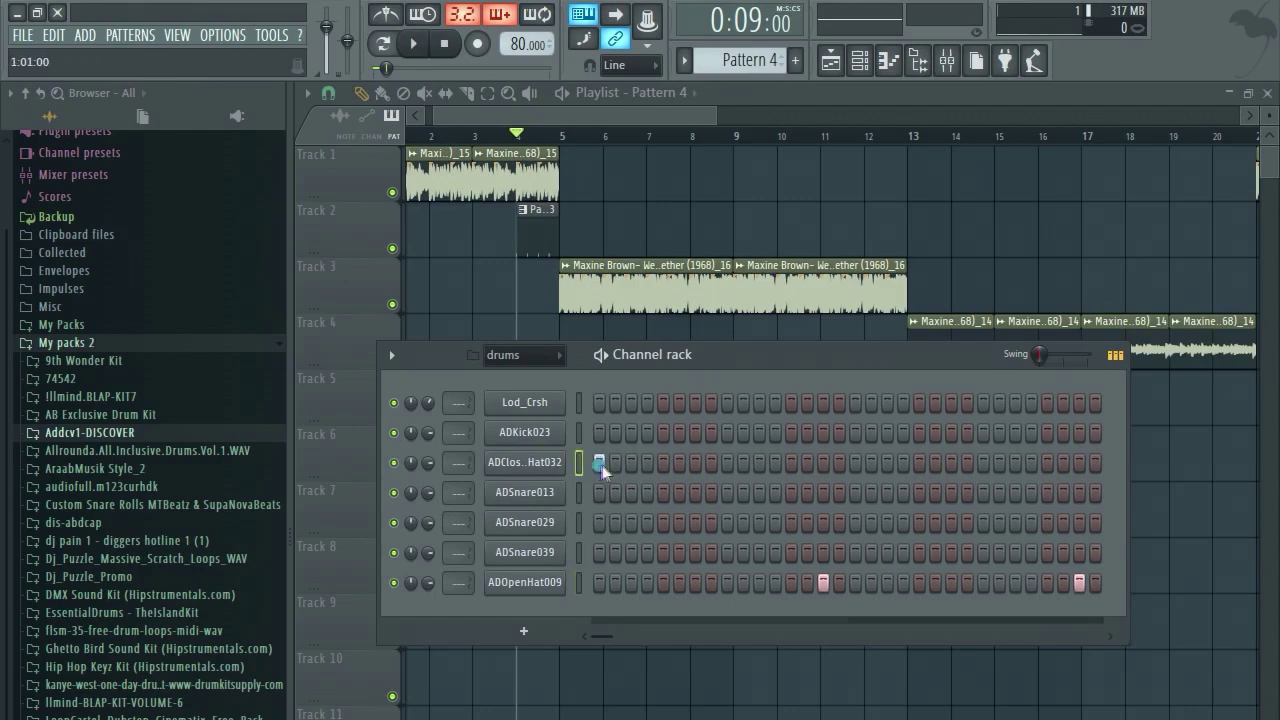
drag(600, 466, 1057, 471)
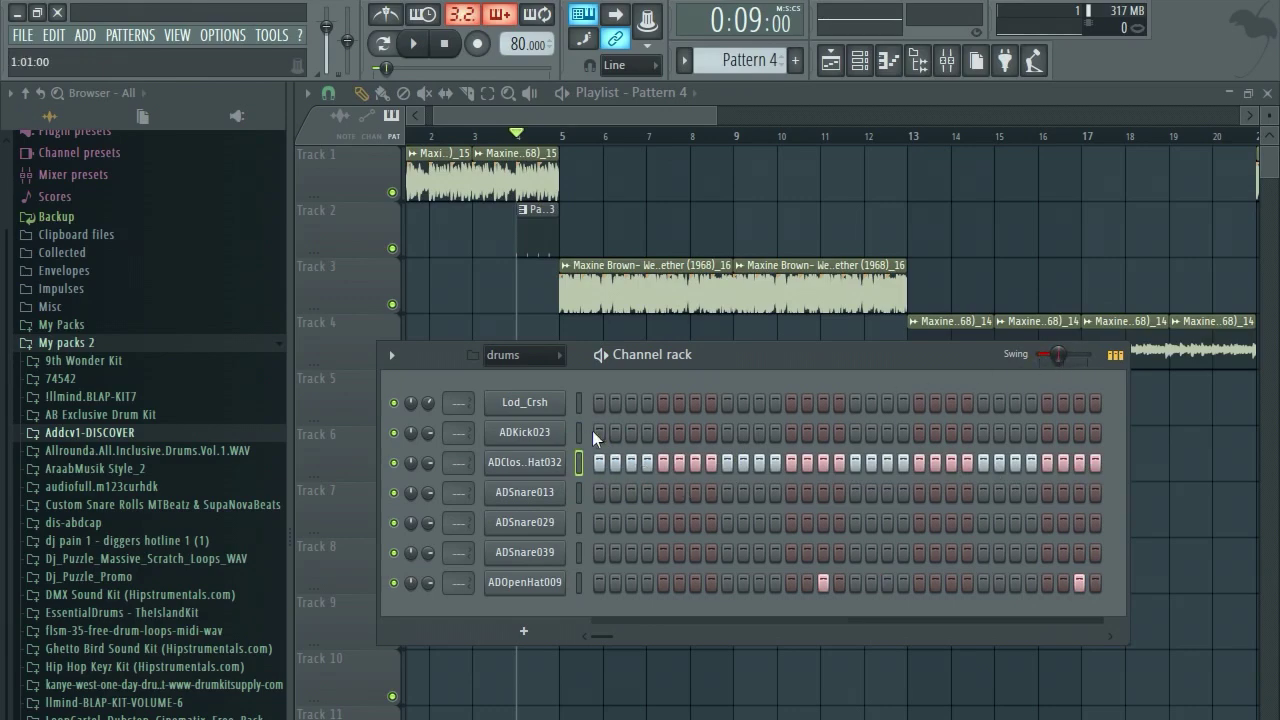
Audition the snare channels and program ADSnare039 on steps 5, 13, 21 and 29 of Pattern 4.
click(578, 552)
key(space)
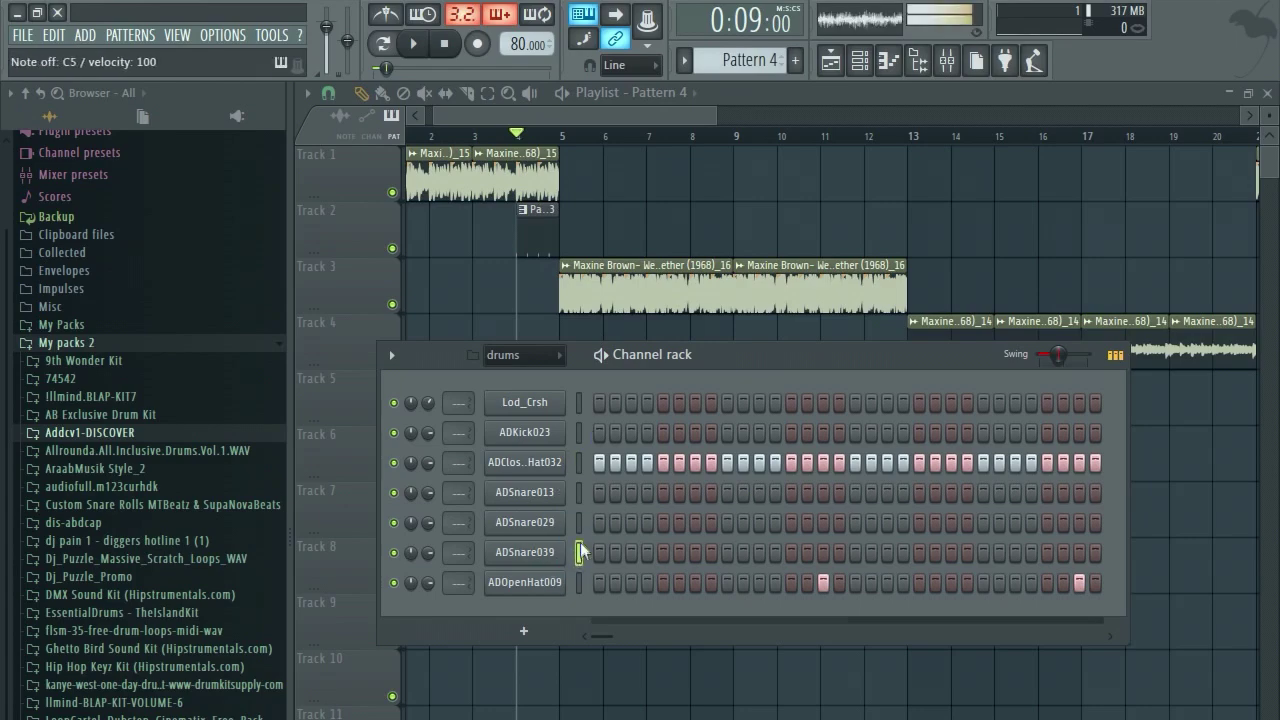
click(579, 522)
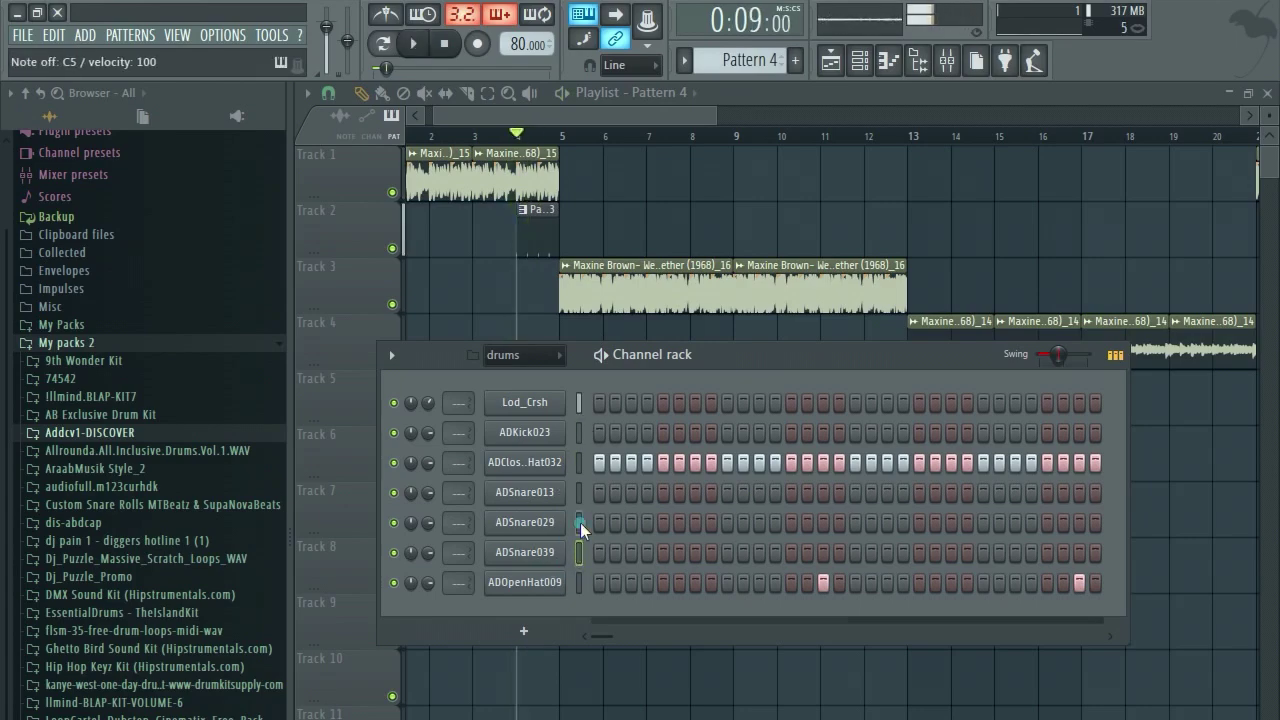
click(579, 492)
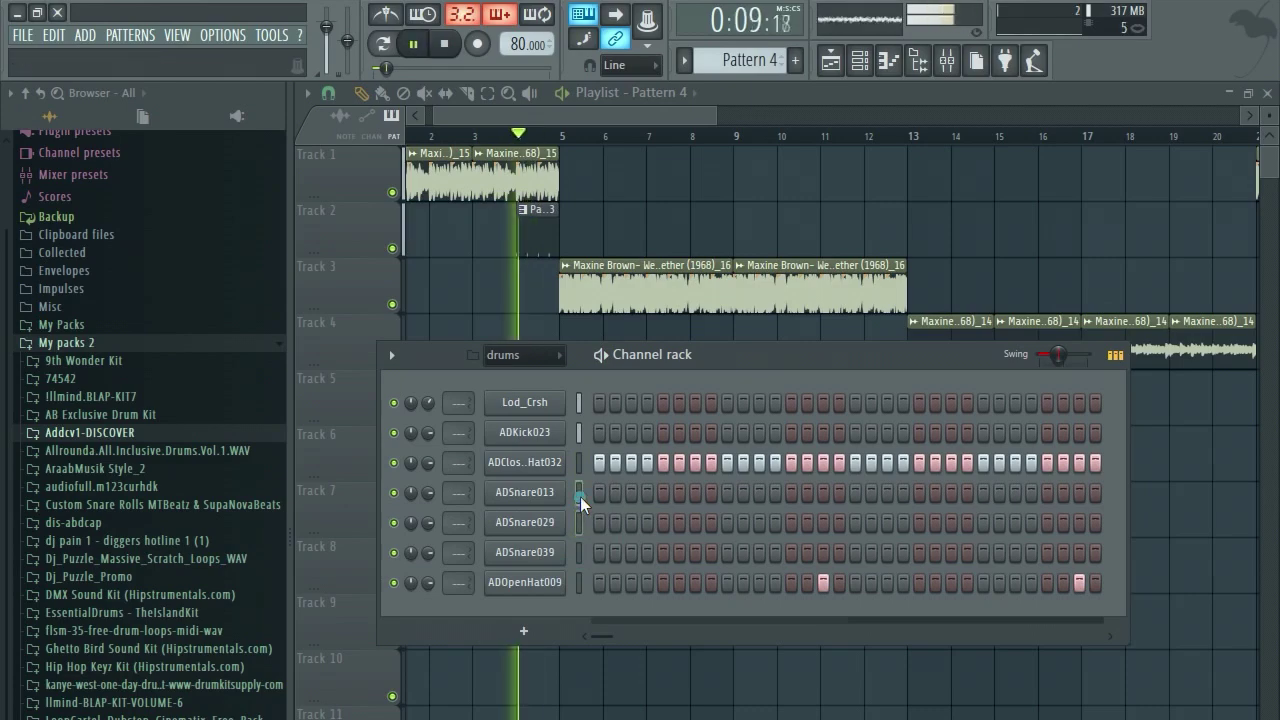
key(space)
click(578, 552)
click(664, 552)
click(1046, 552)
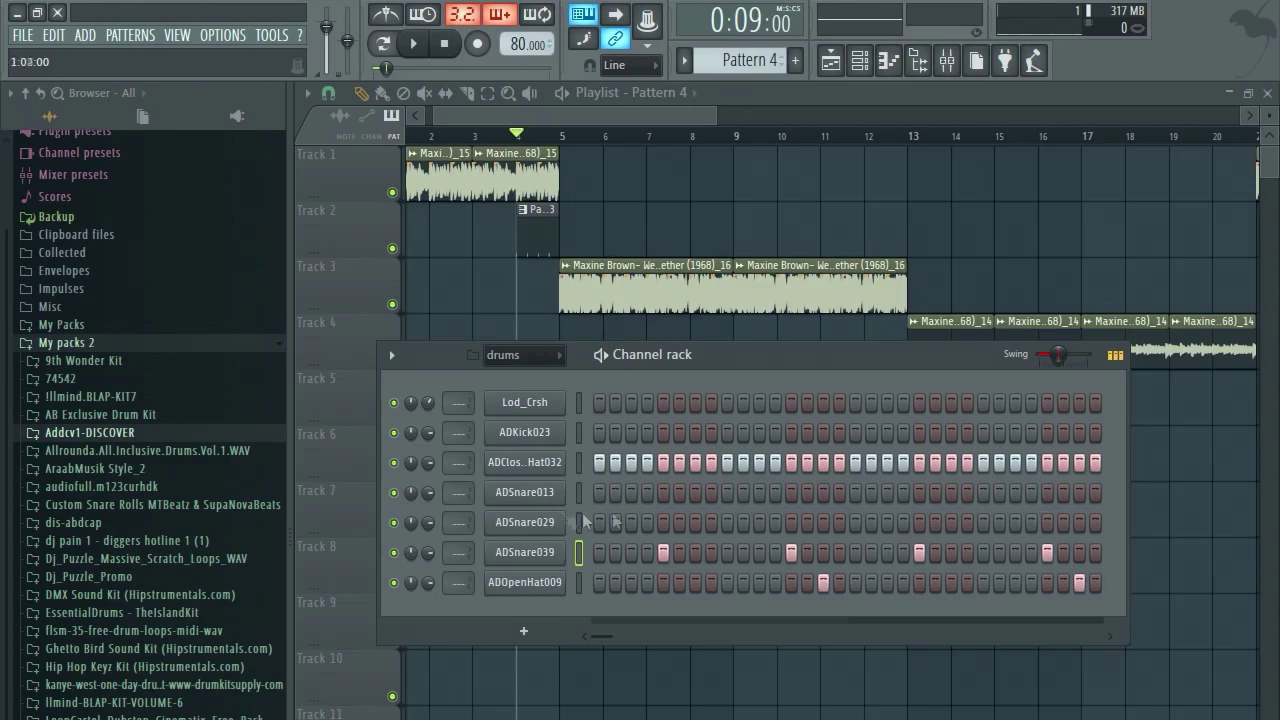
Program ADKick023 on steps 1, 6, 11, 16, 17, 22, 27 and 31 of Pattern 4.
click(578, 432)
key(space)
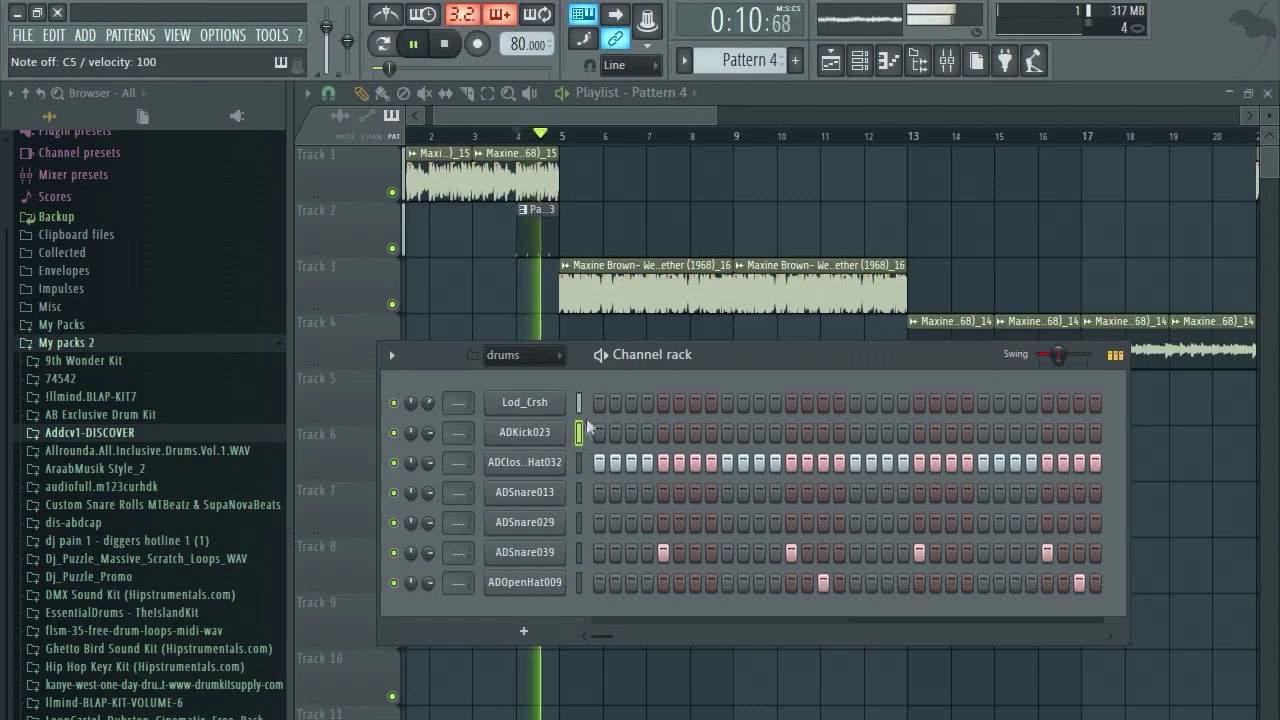
key(space)
click(598, 432)
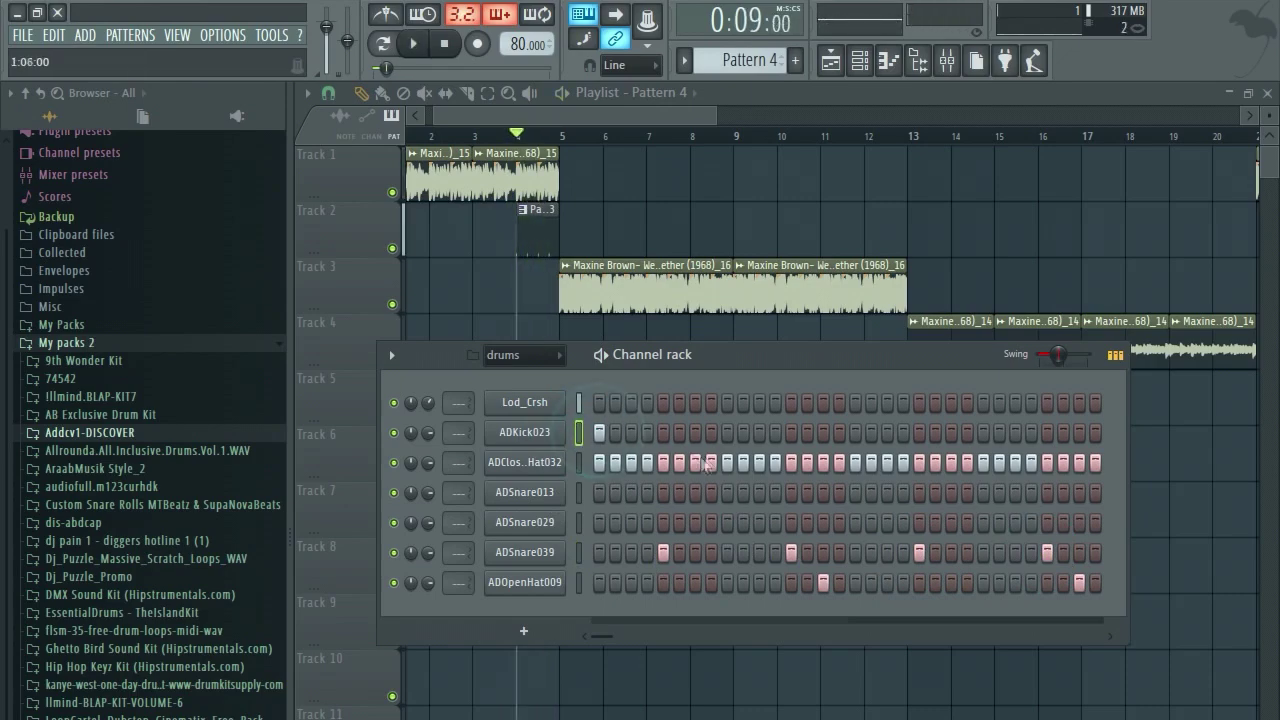
click(759, 432)
click(839, 432)
click(855, 432)
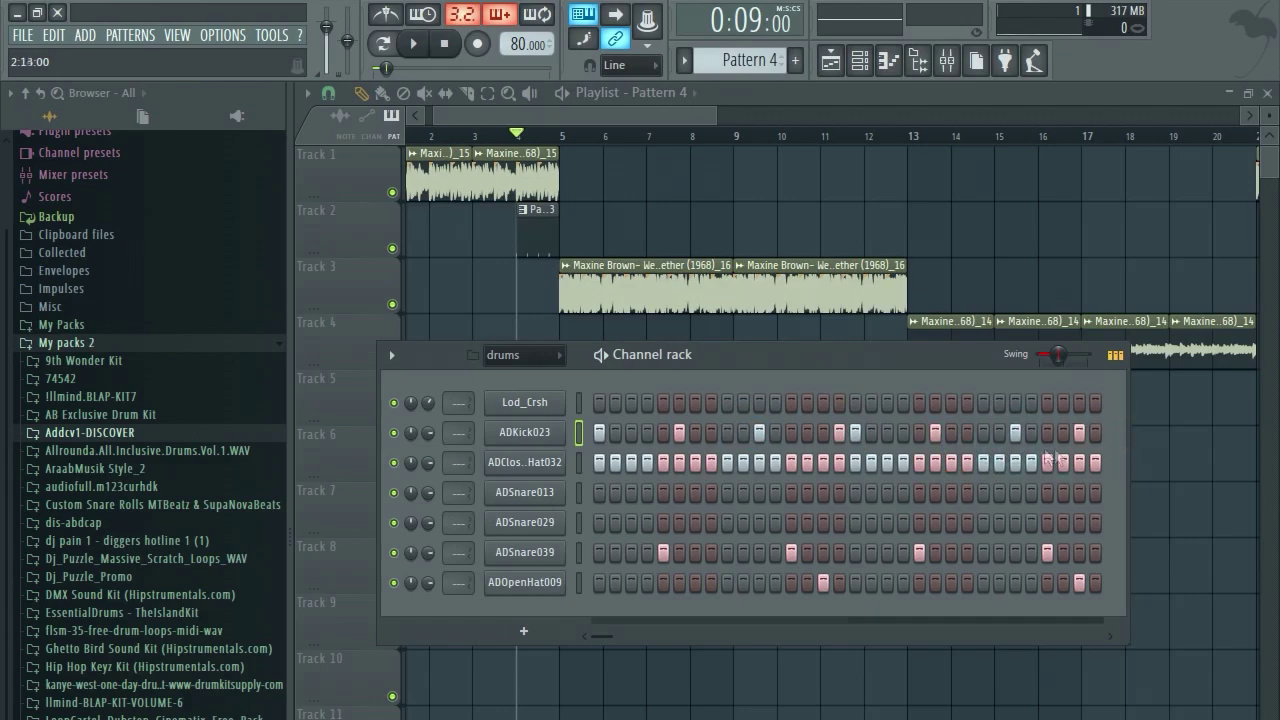
Place four back-to-back Pattern 4 clips on Track 6 at bars 5, 7, 9 and 11 of the Playlist.
click(604, 120)
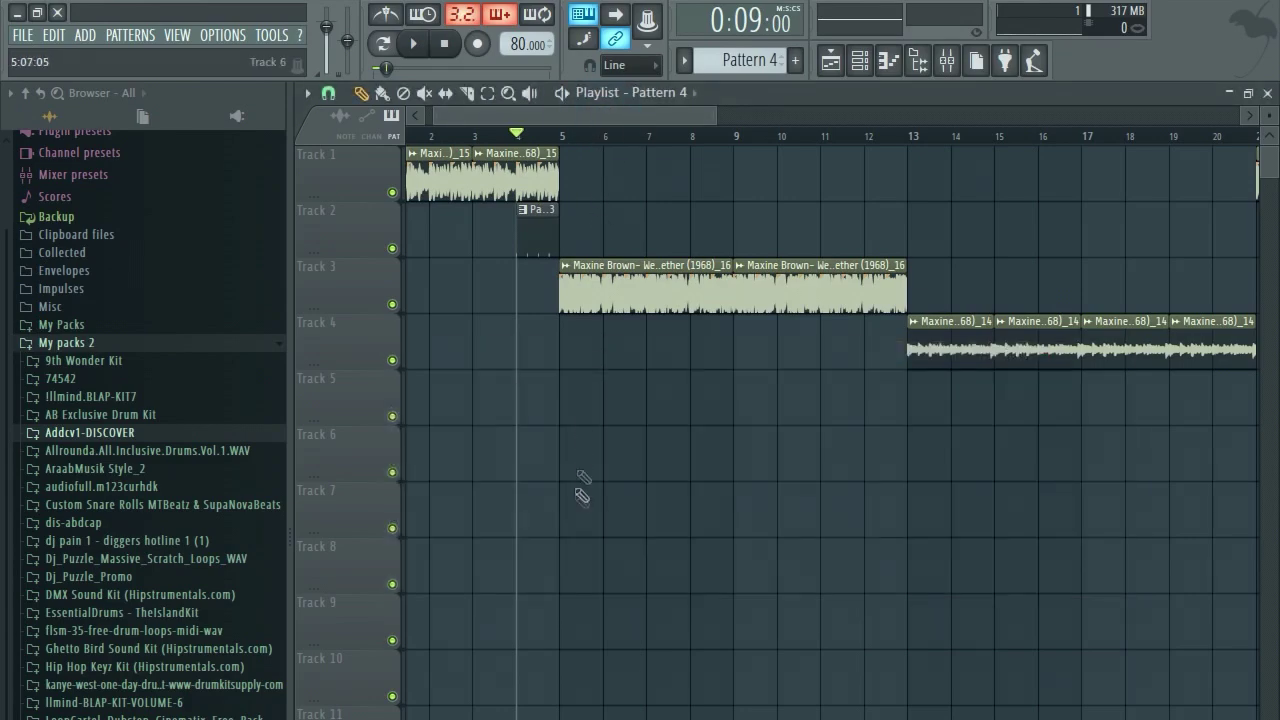
click(577, 455)
click(669, 451)
click(757, 440)
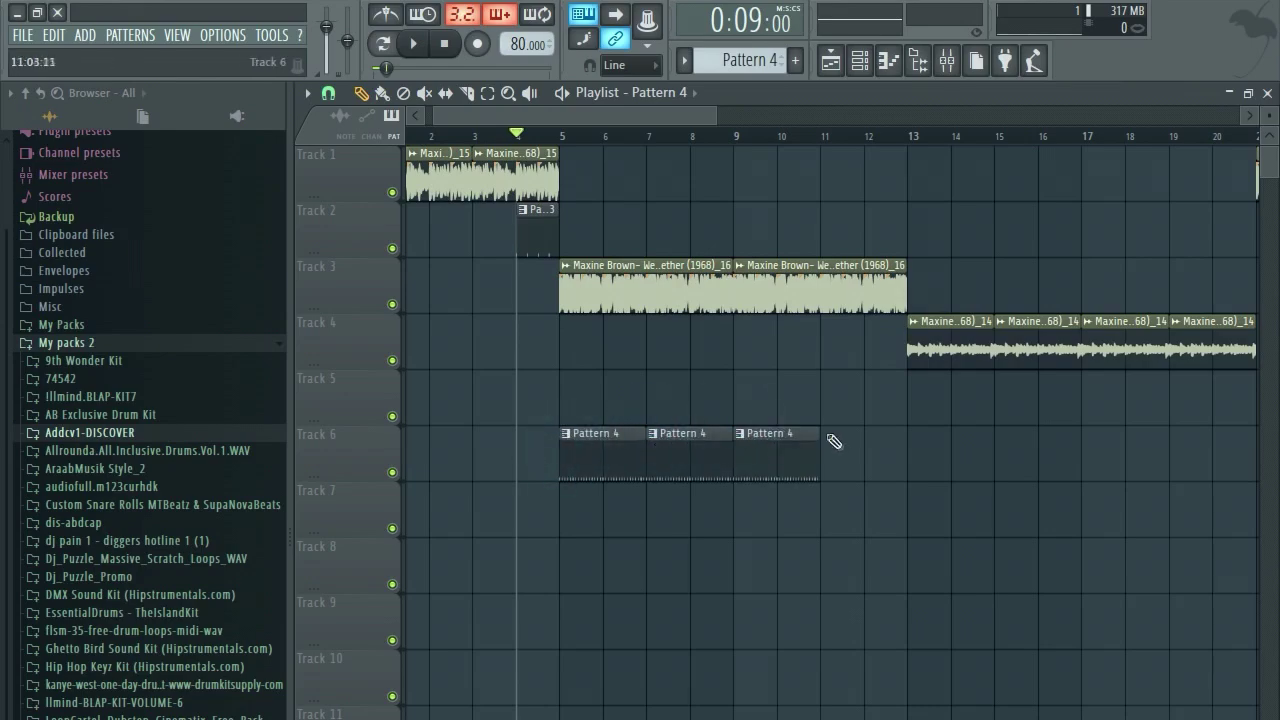
click(838, 440)
Add Lod_Crsh hits on steps 1, 27 and 31 of Pattern 4 and play the song with them.
key(space)
click(857, 72)
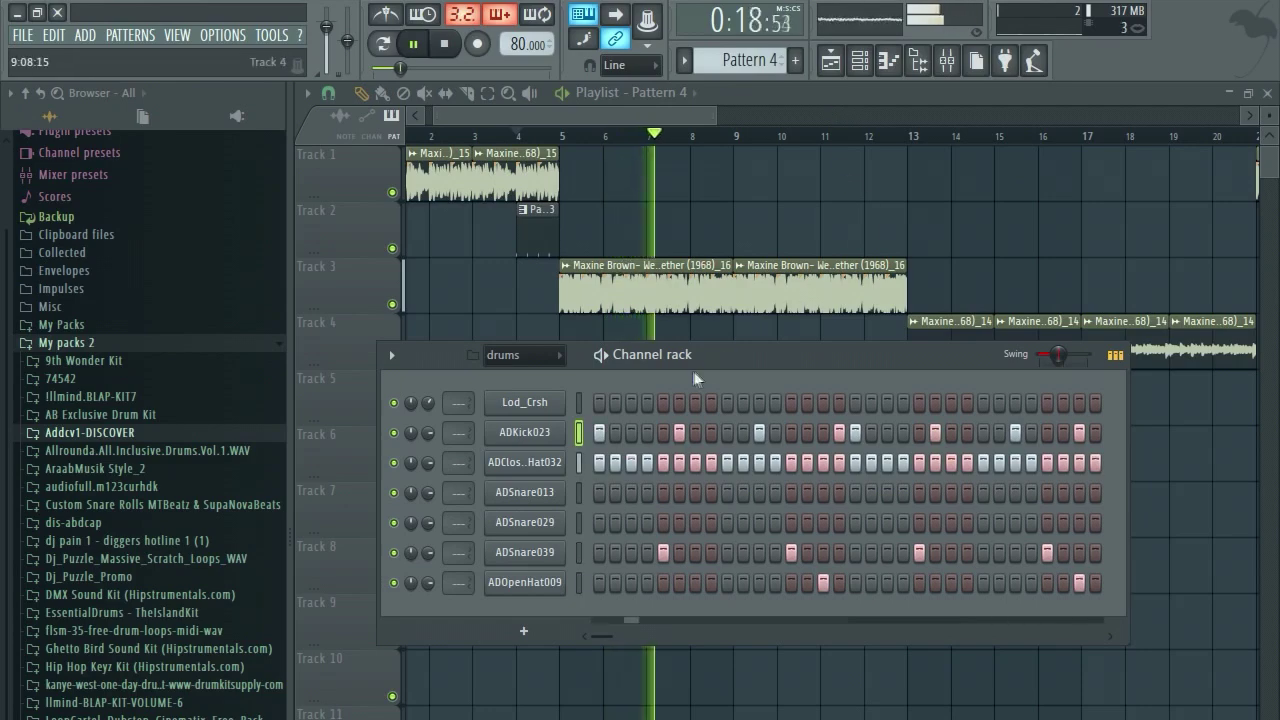
key(space)
click(604, 400)
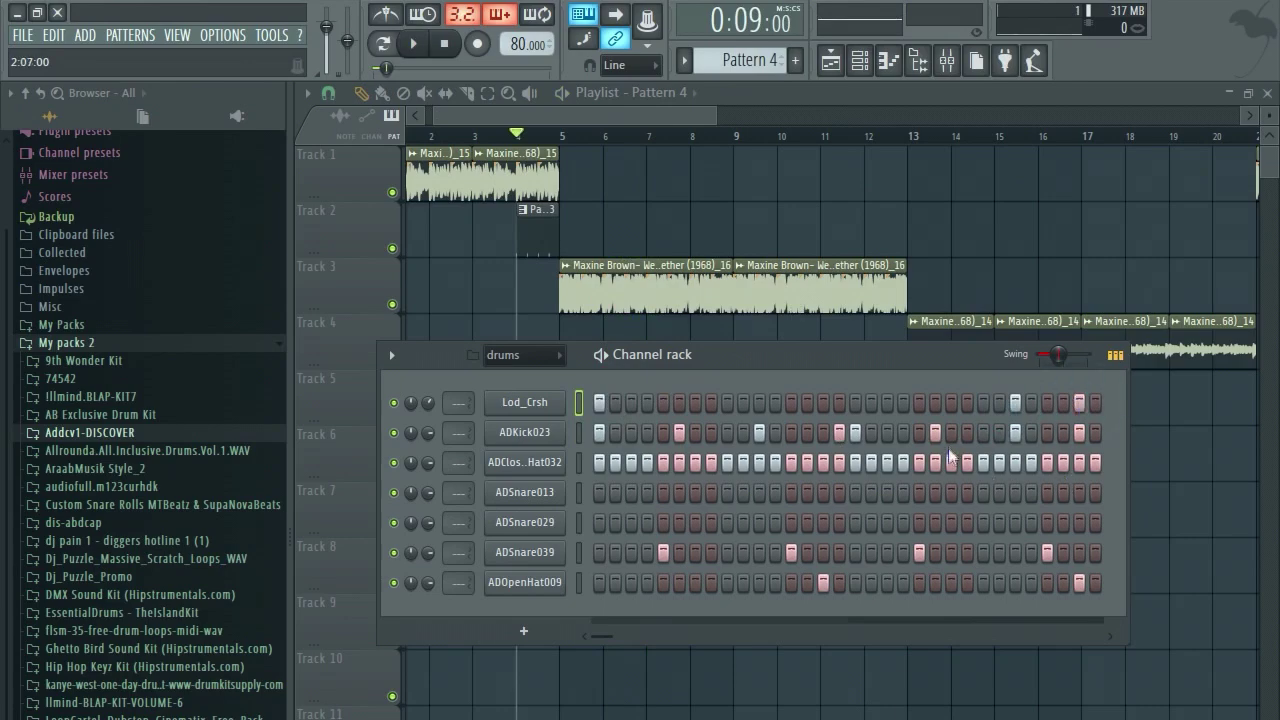
key(space)
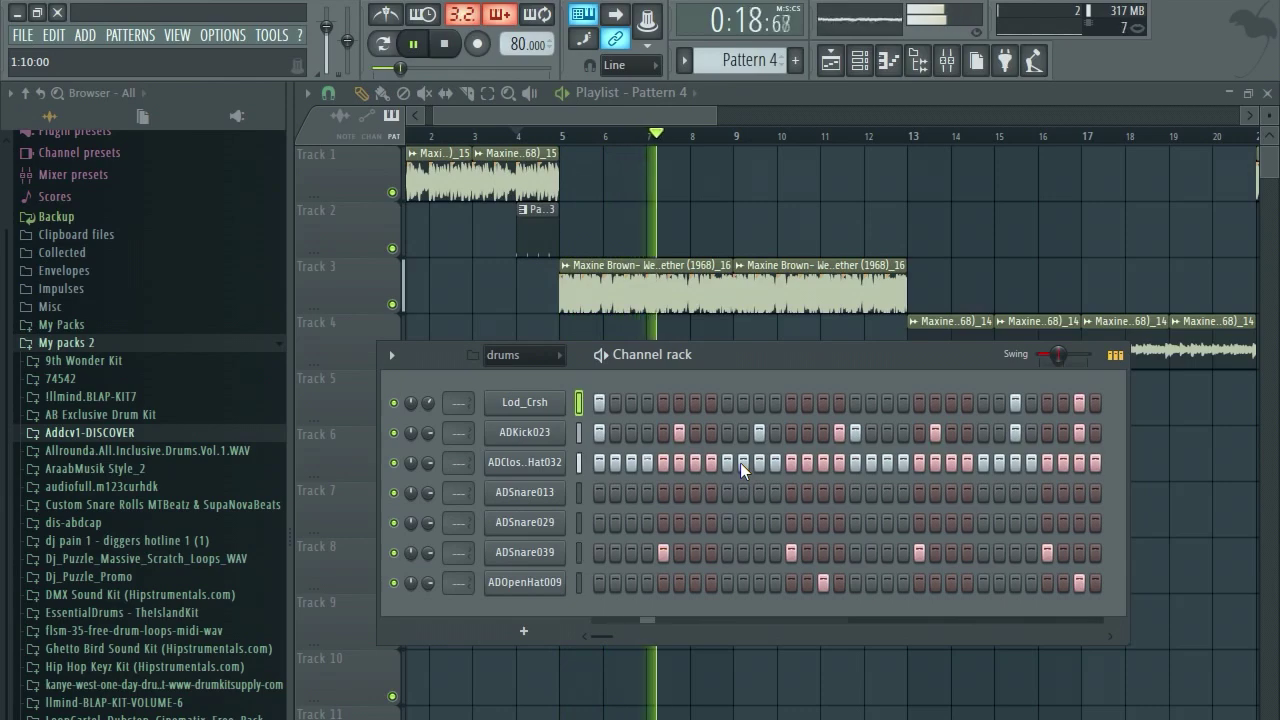
drag(608, 114, 600, 118)
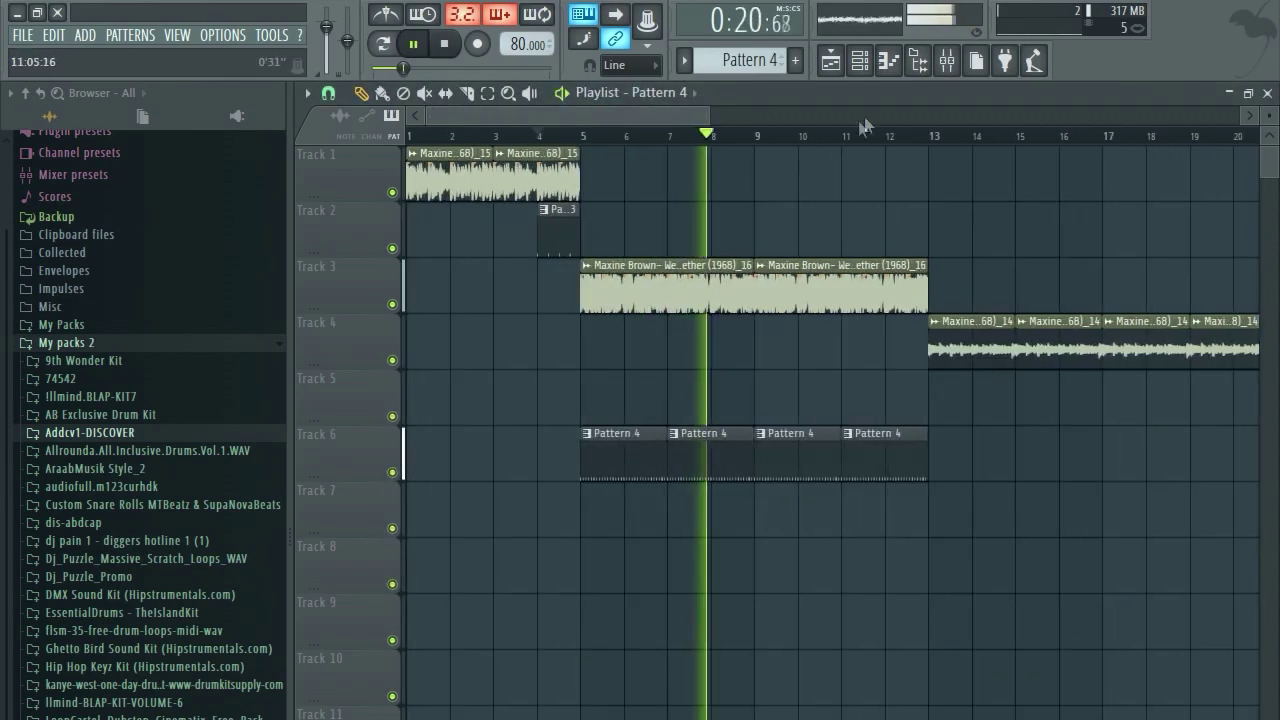
key(space)
Select all seven drum channels and route them to mixer track Insert 2.
click(947, 62)
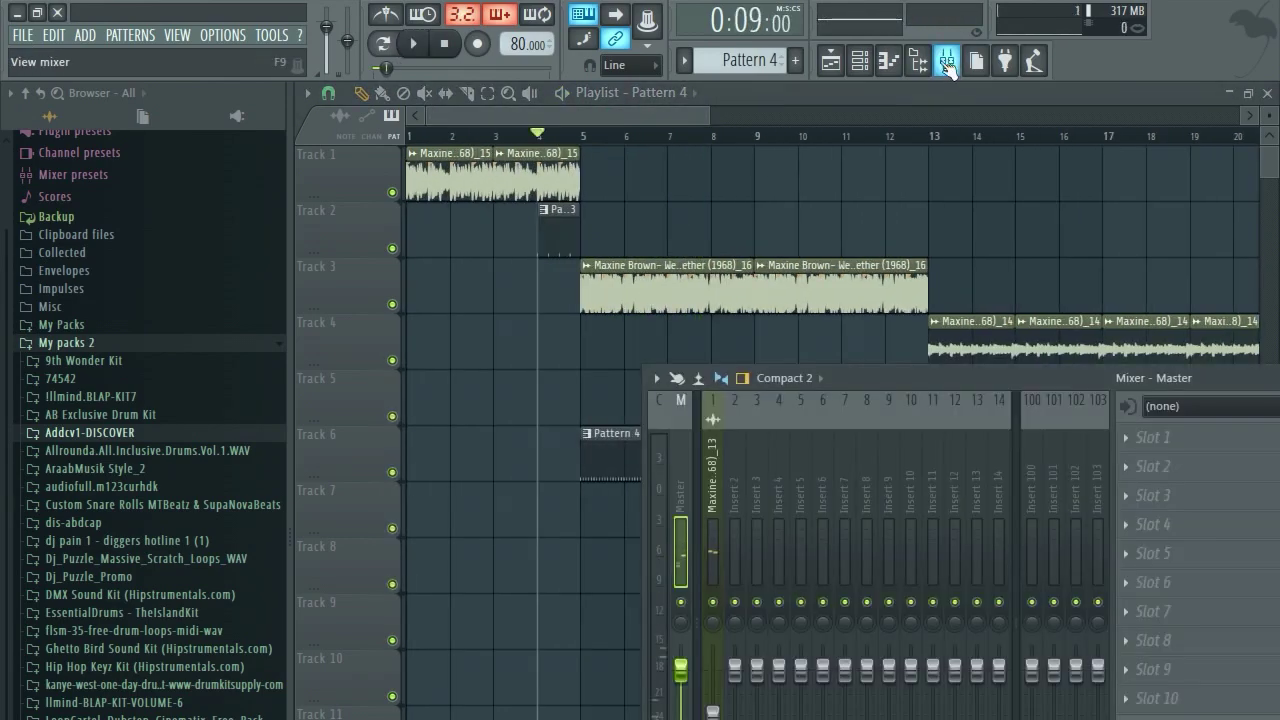
click(888, 61)
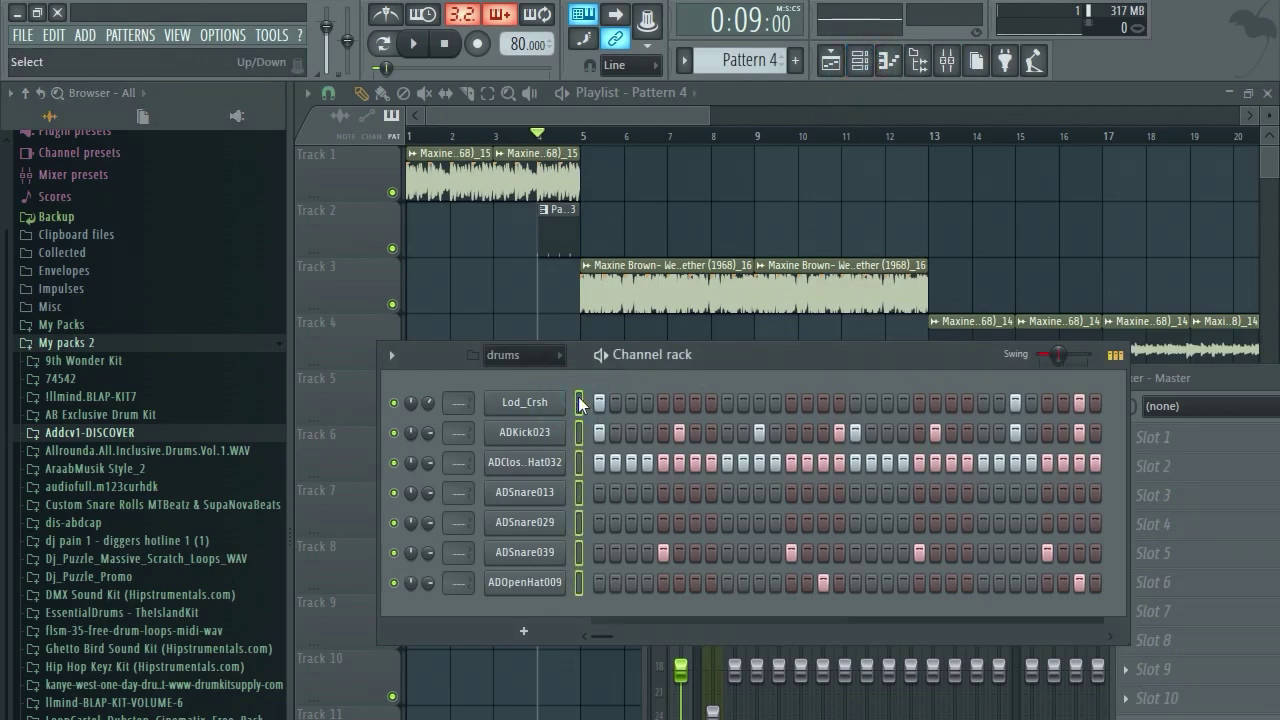
click(947, 62)
drag(876, 370, 651, 215)
click(510, 300)
right_click(512, 299)
mouse_move(615, 347)
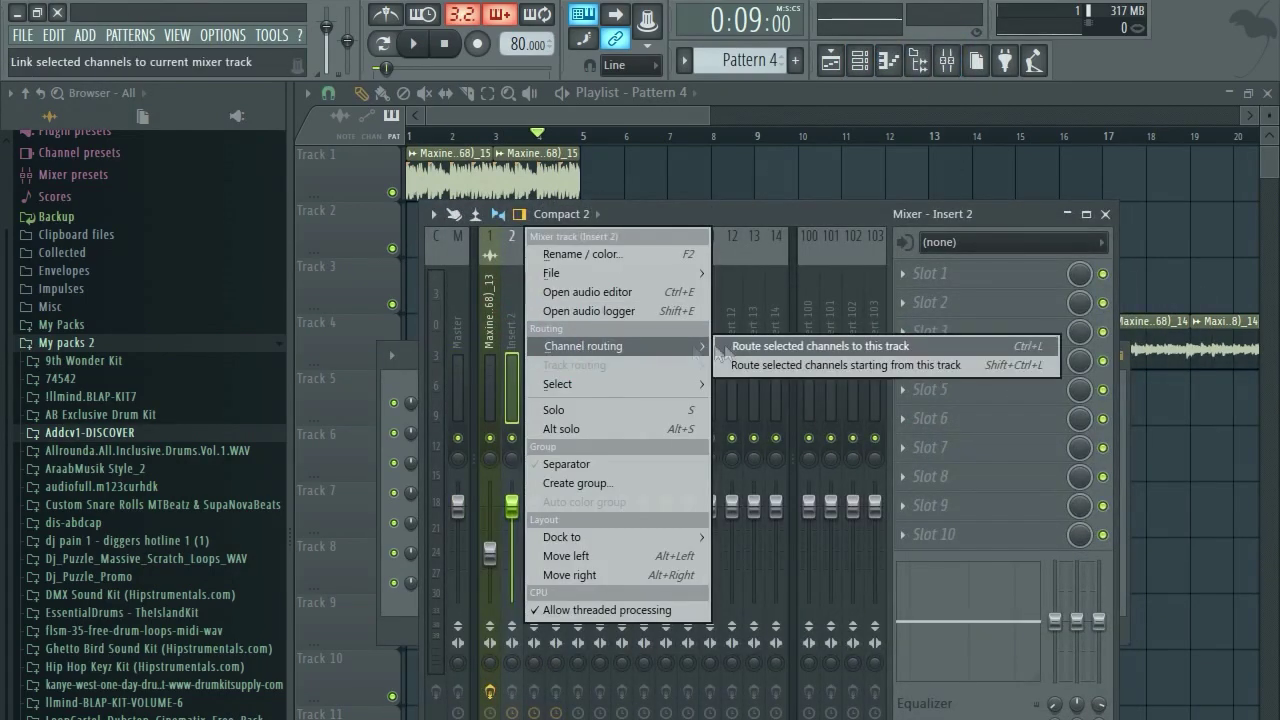
click(762, 344)
Make the mixer window wider and shorter and move it lower over the Playlist.
drag(617, 250, 789, 350)
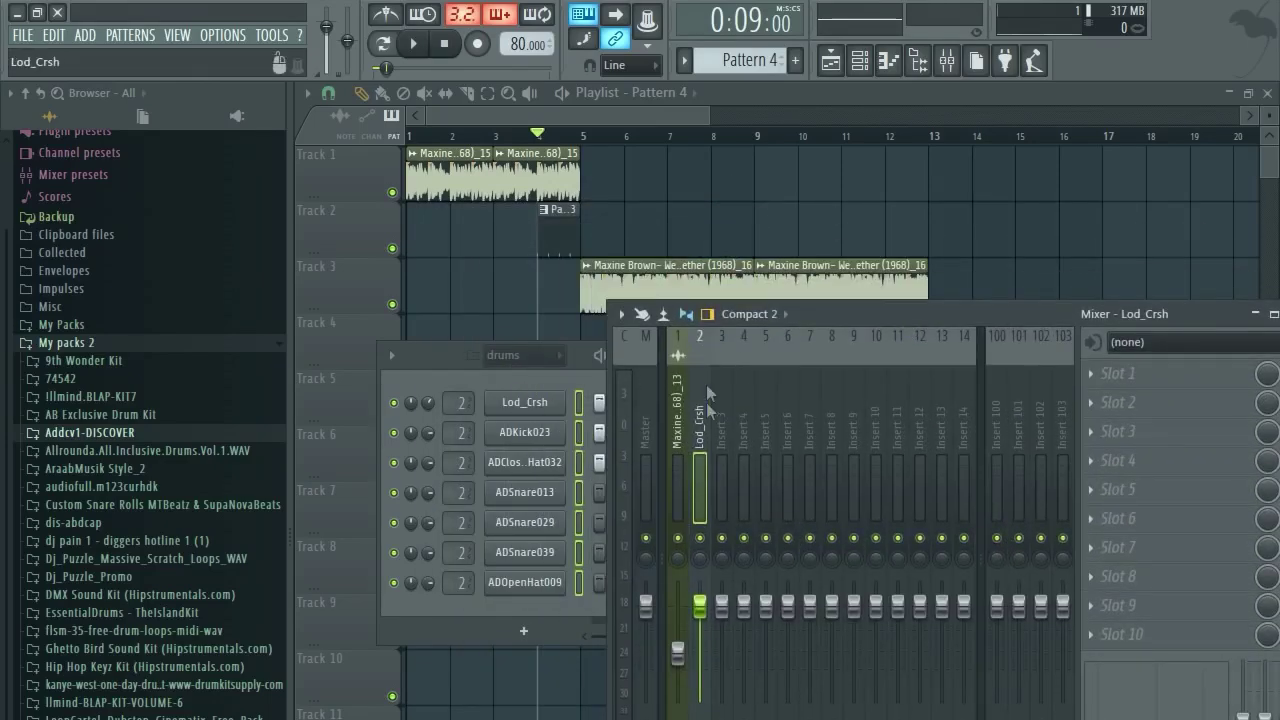
drag(853, 318, 746, 256)
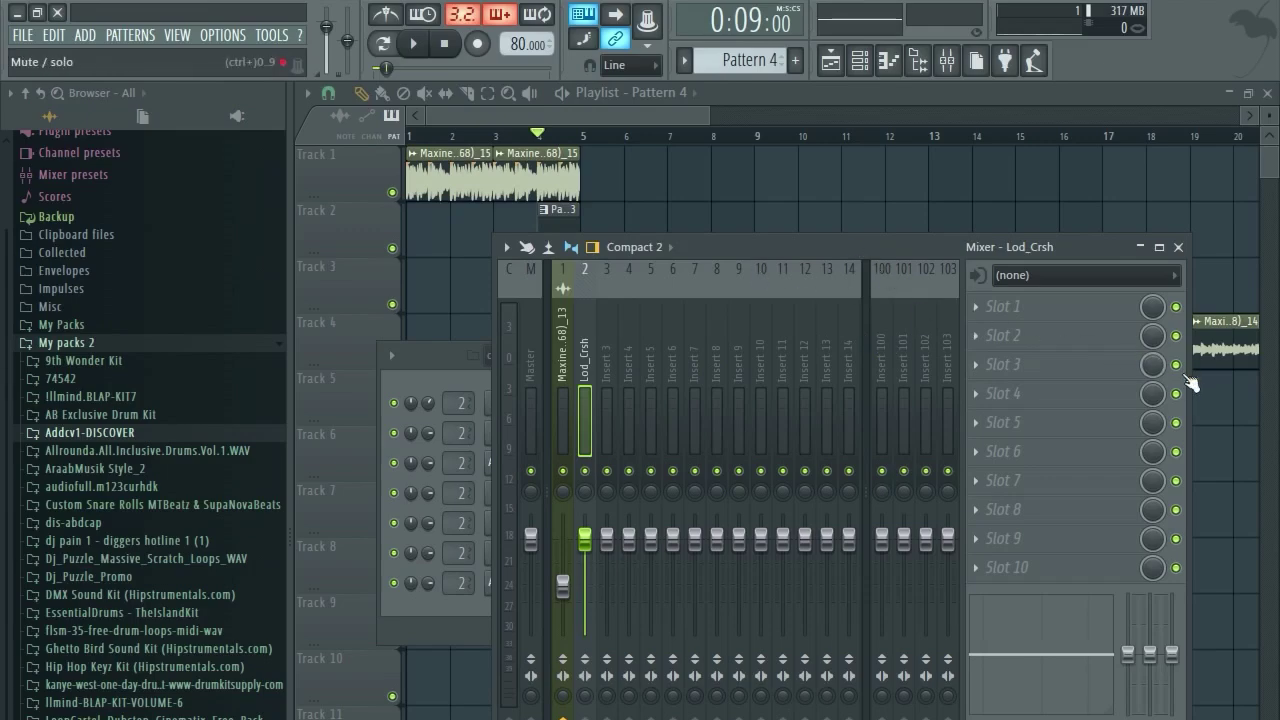
drag(964, 600, 1052, 440)
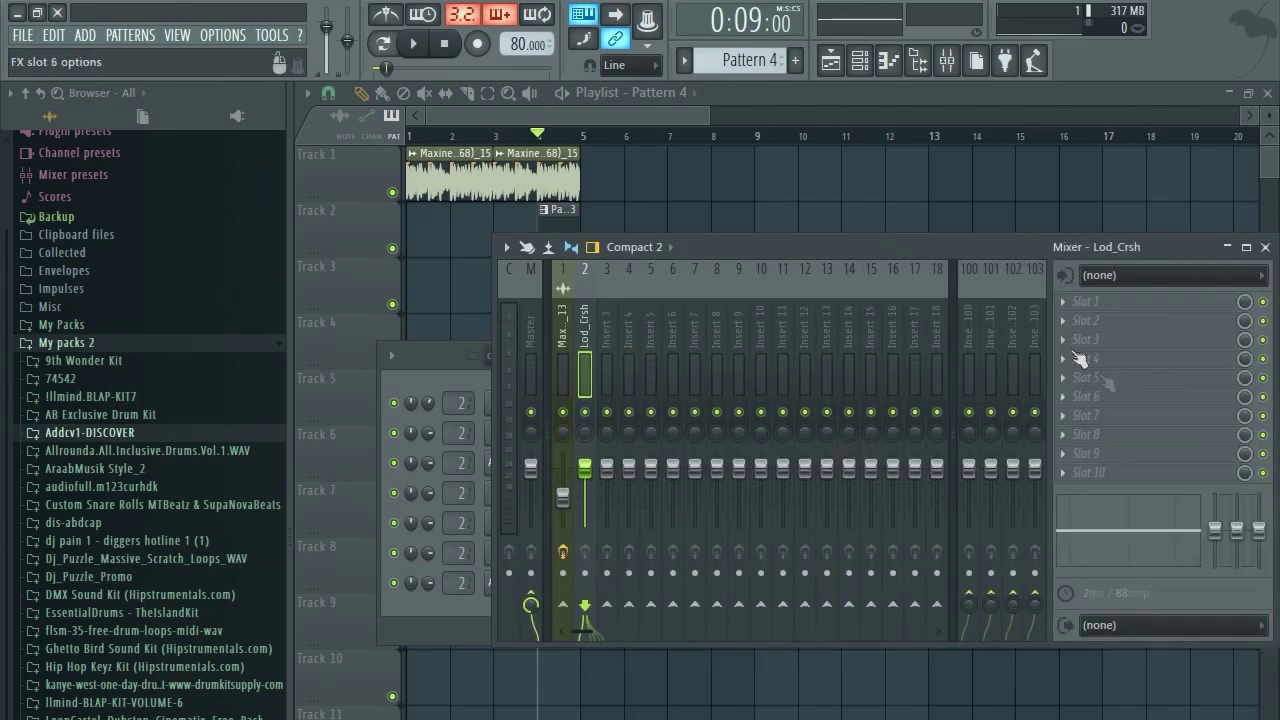
drag(921, 248, 849, 368)
drag(643, 372, 673, 399)
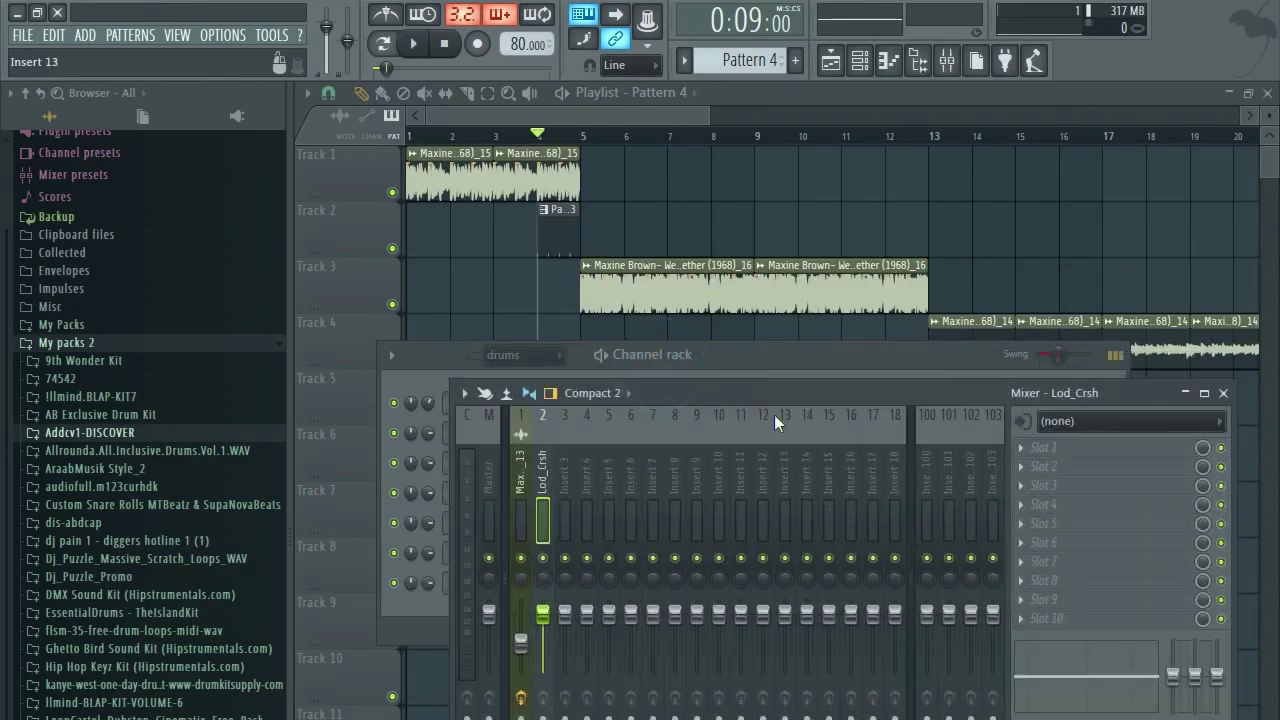
click(1026, 454)
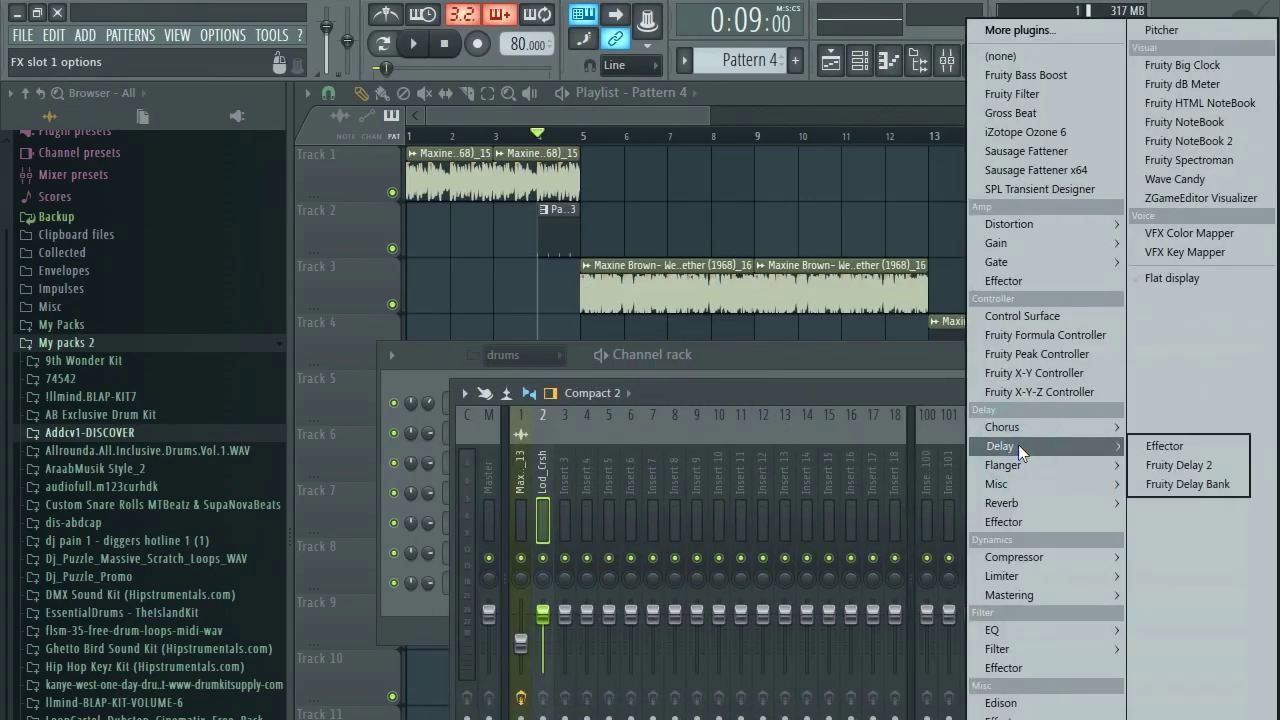
mouse_move(1031, 602)
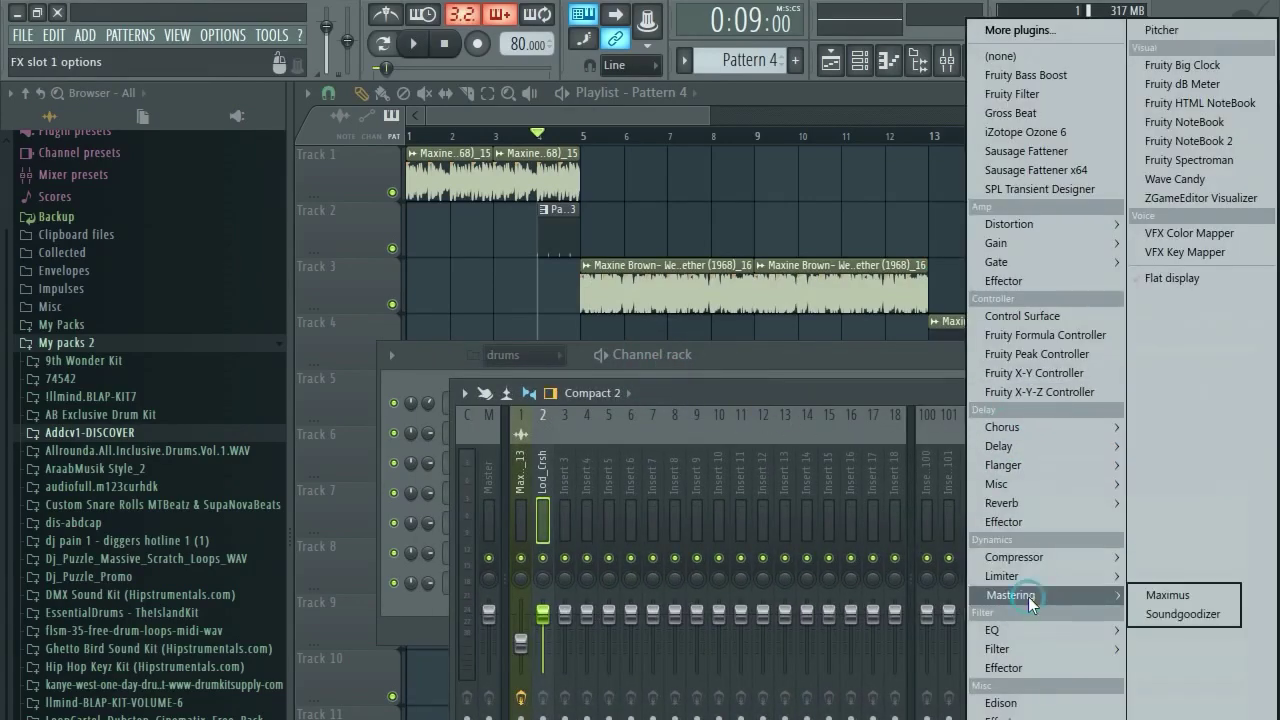
click(1165, 596)
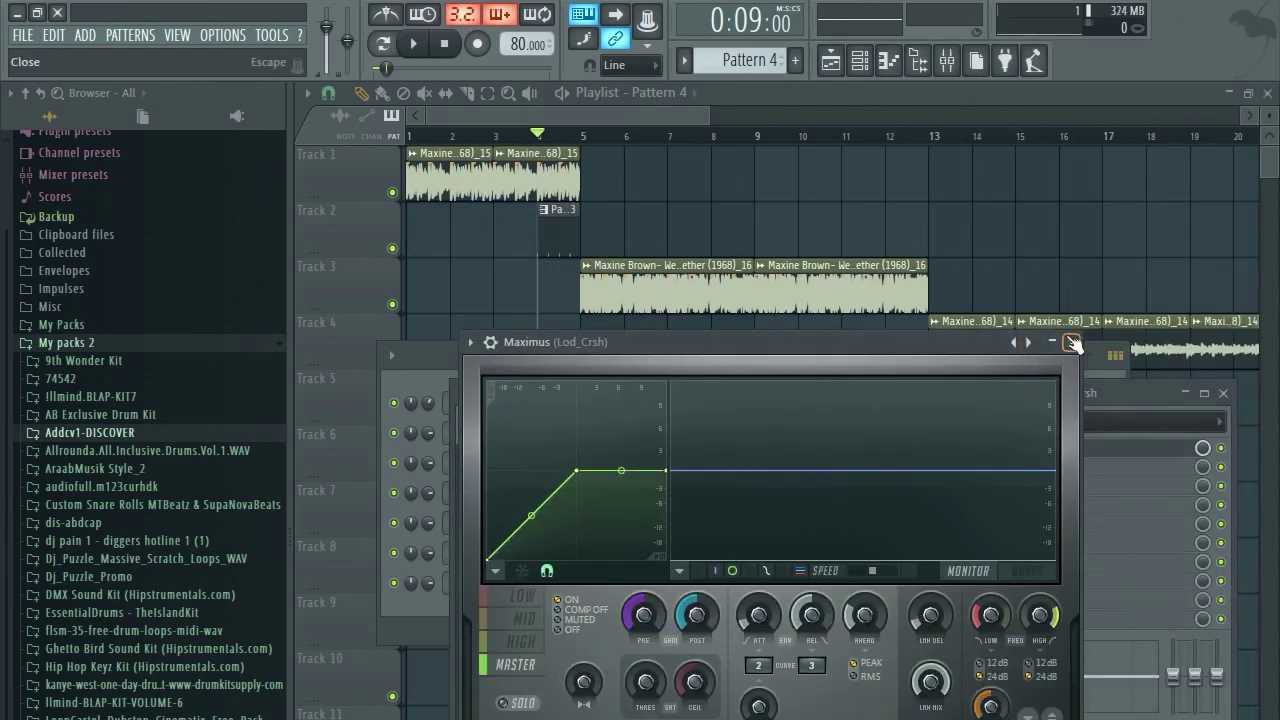
click(1071, 342)
Load Fruity Compressor into effect slot 1 of the Lod_Crsh mixer track.
click(1026, 450)
mouse_move(1038, 464)
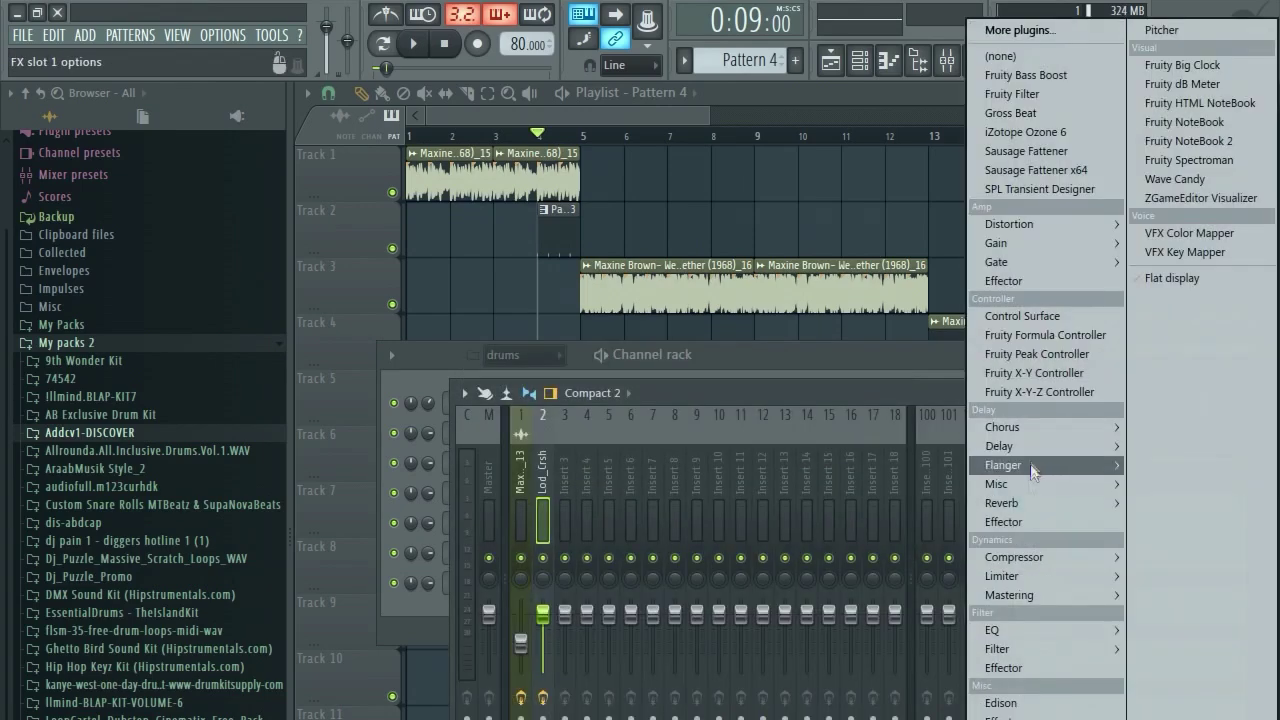
mouse_move(1024, 556)
click(1145, 557)
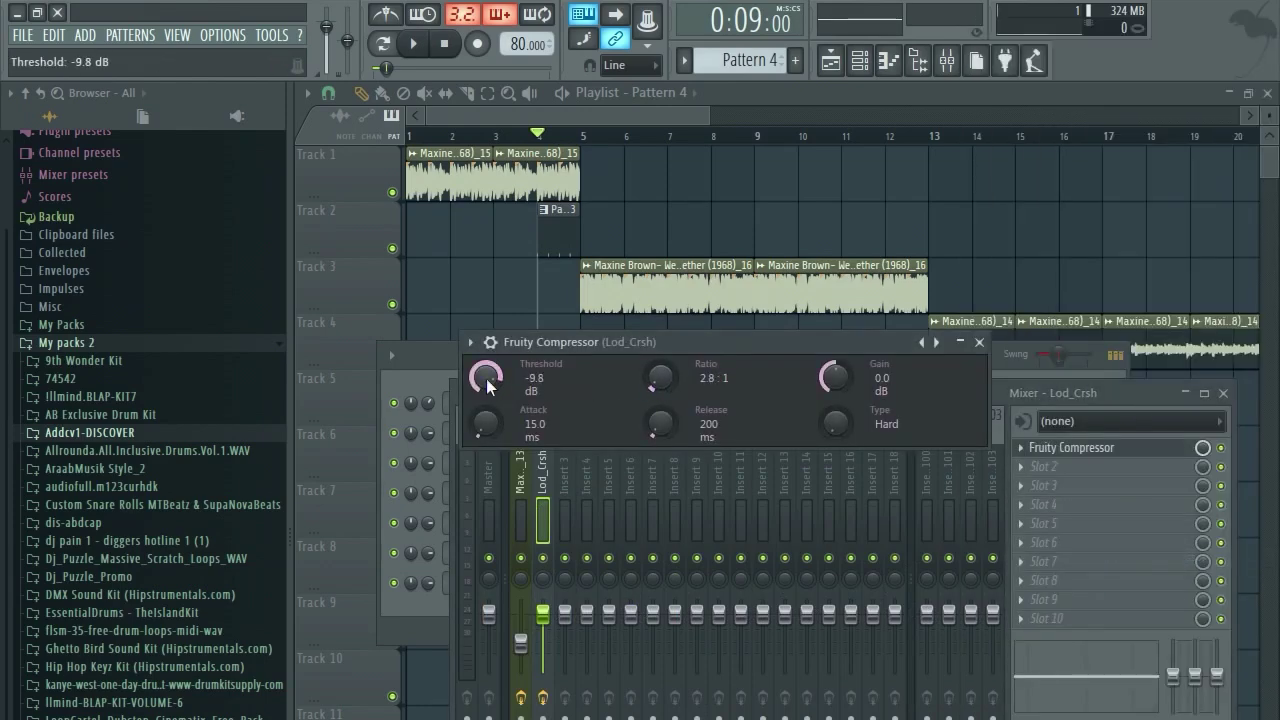
Play the song while trying Fruity Compressor thresholds of -31.4 dB and 0 dB on the drum mixer track.
key(space)
drag(794, 345, 749, 510)
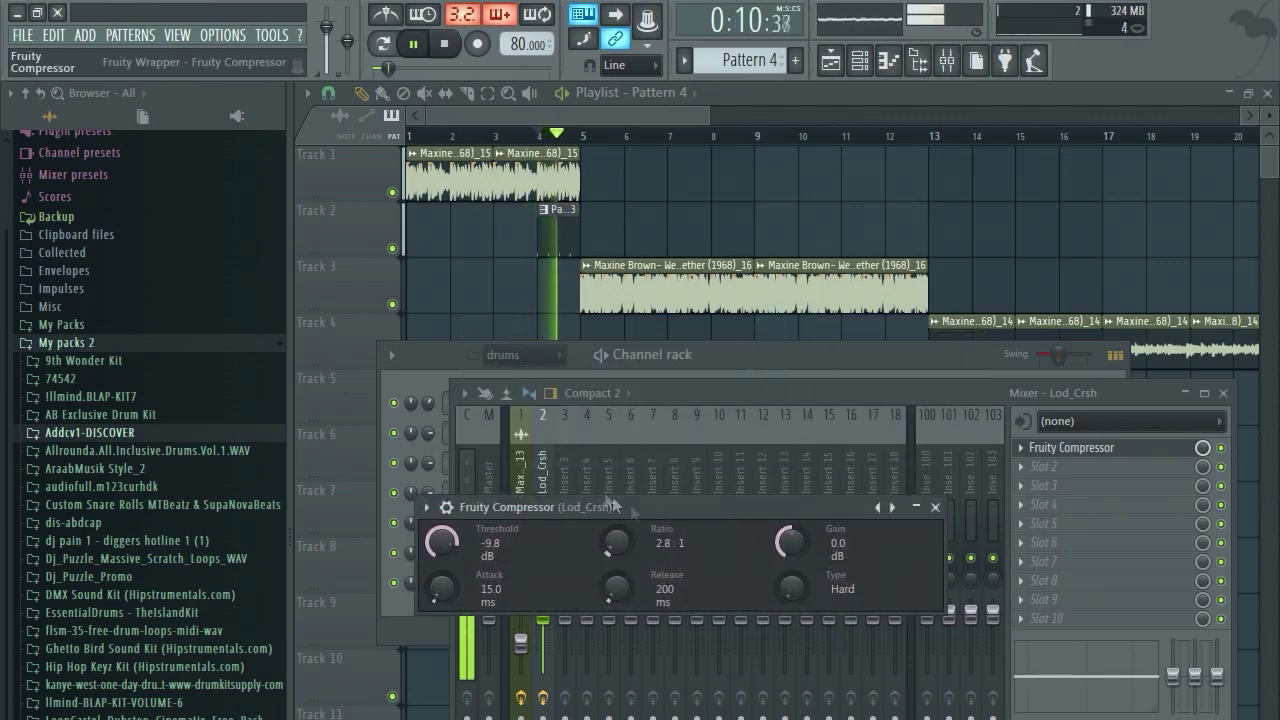
click(600, 405)
click(1080, 448)
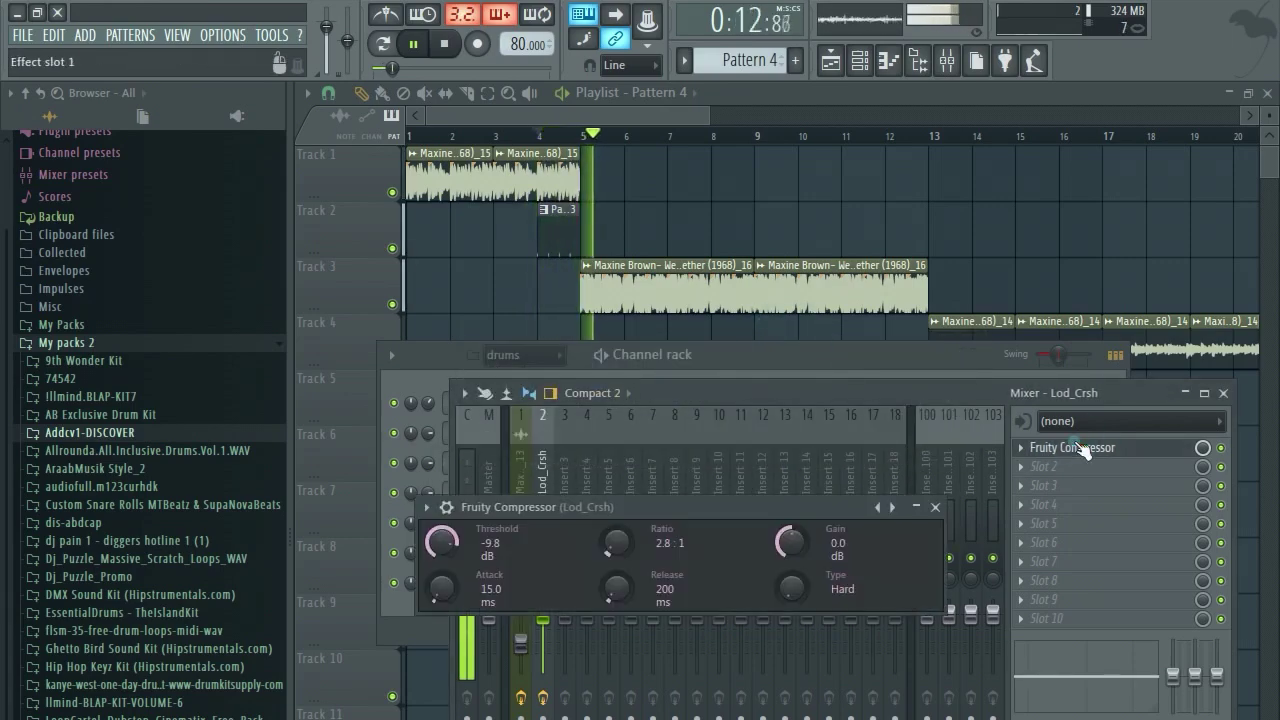
drag(441, 542, 441, 602)
key(space)
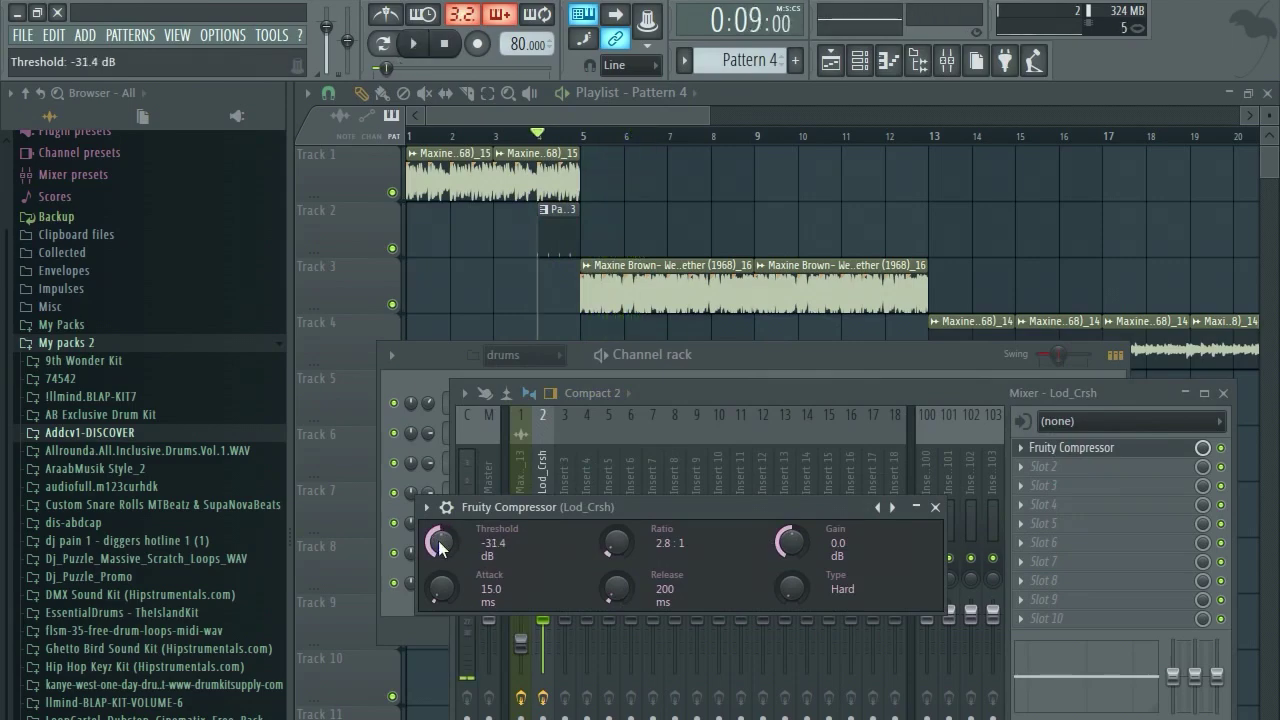
key(space)
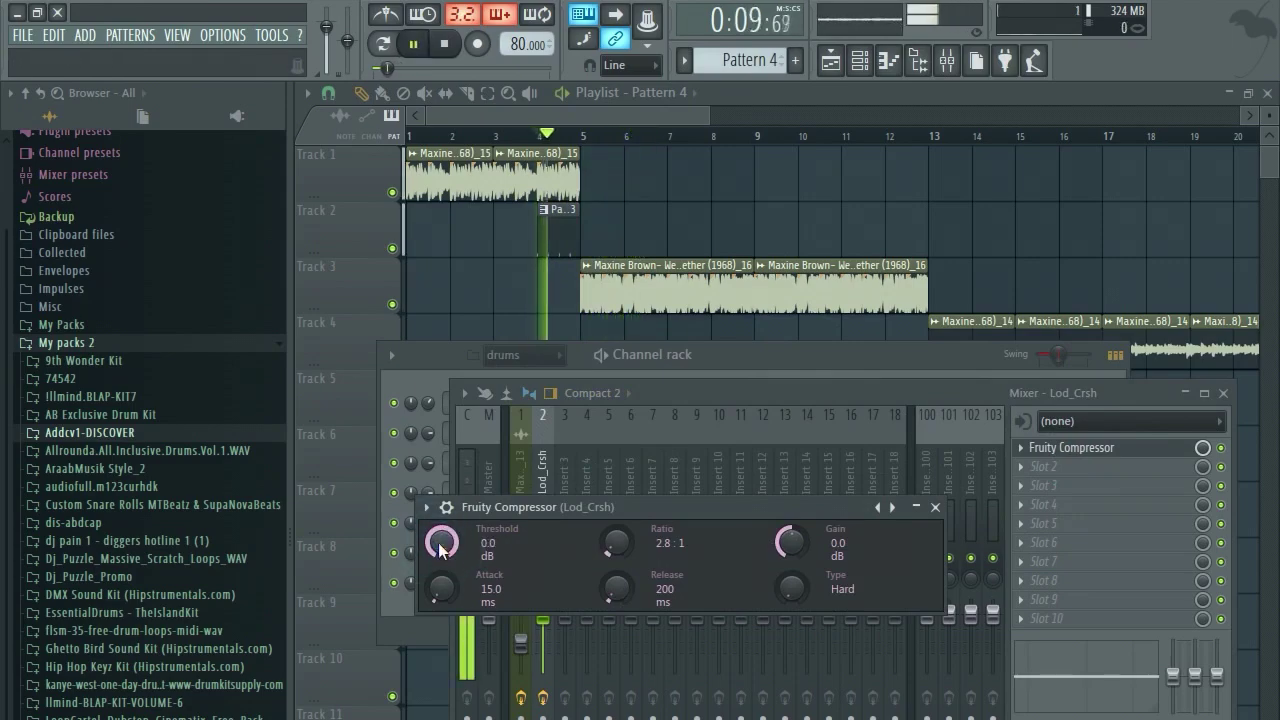
key(space)
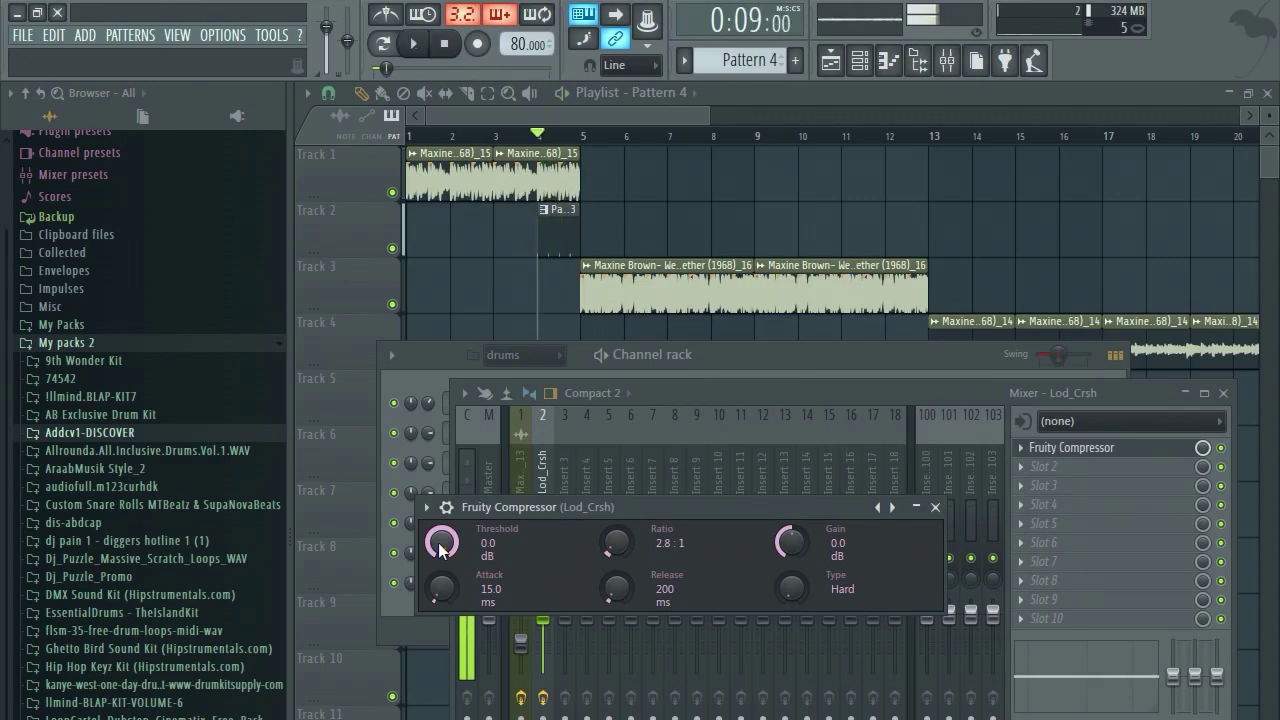
Set the playback start to bar 5, reopen the drum track's Fruity Compressor and preview the song from there.
click(581, 136)
click(946, 61)
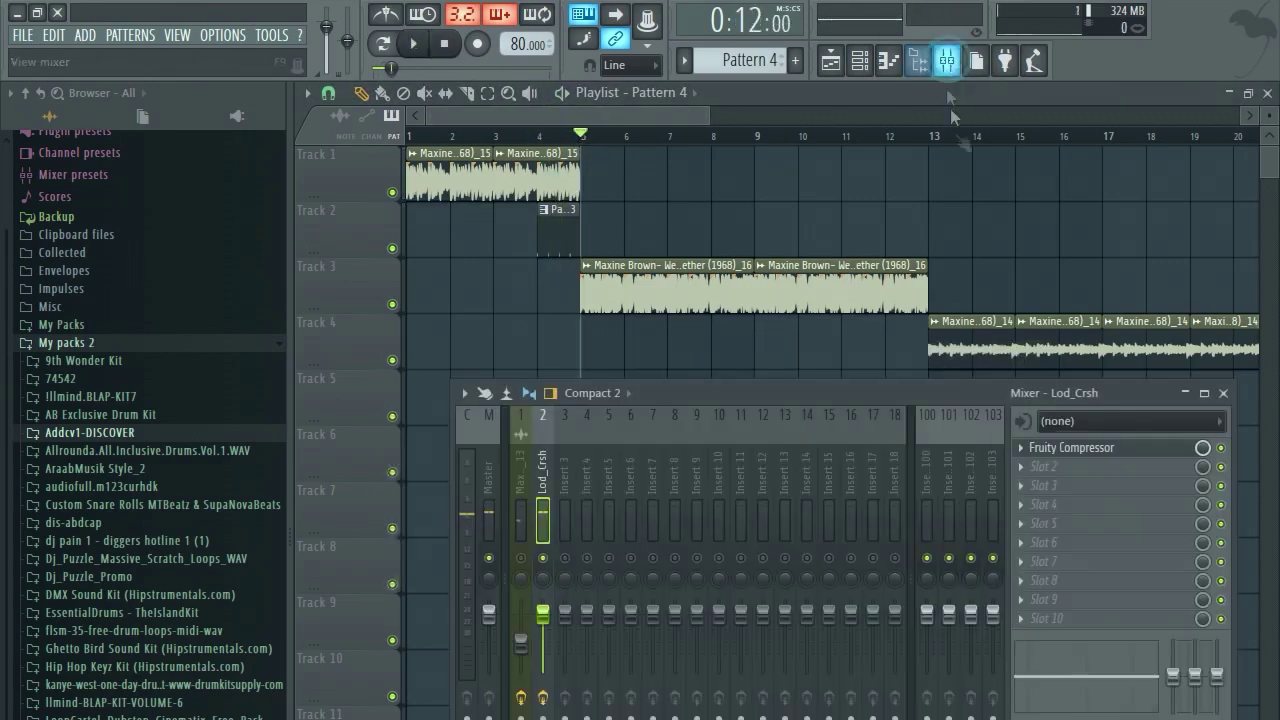
click(1097, 450)
key(space)
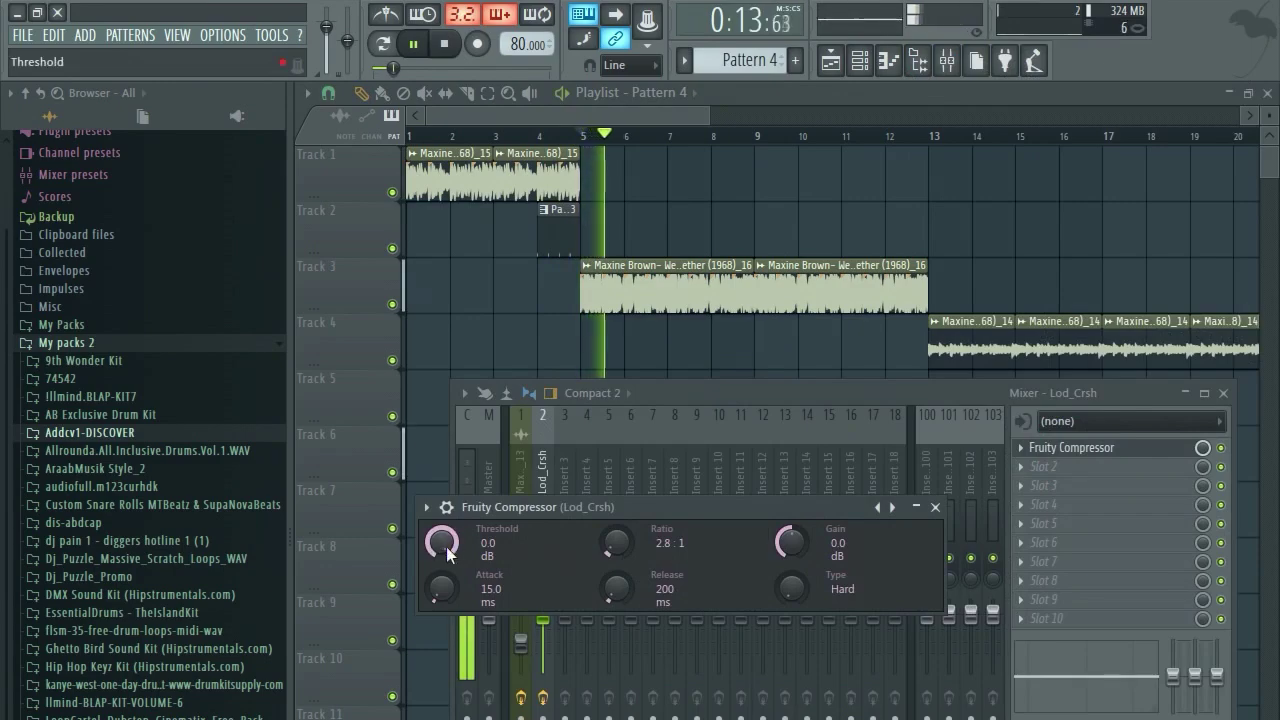
key(space)
Compare the drums during playback and set Fruity Compressor's threshold to -13.9 dB and gain to 4.5 dB.
drag(447, 550, 447, 590)
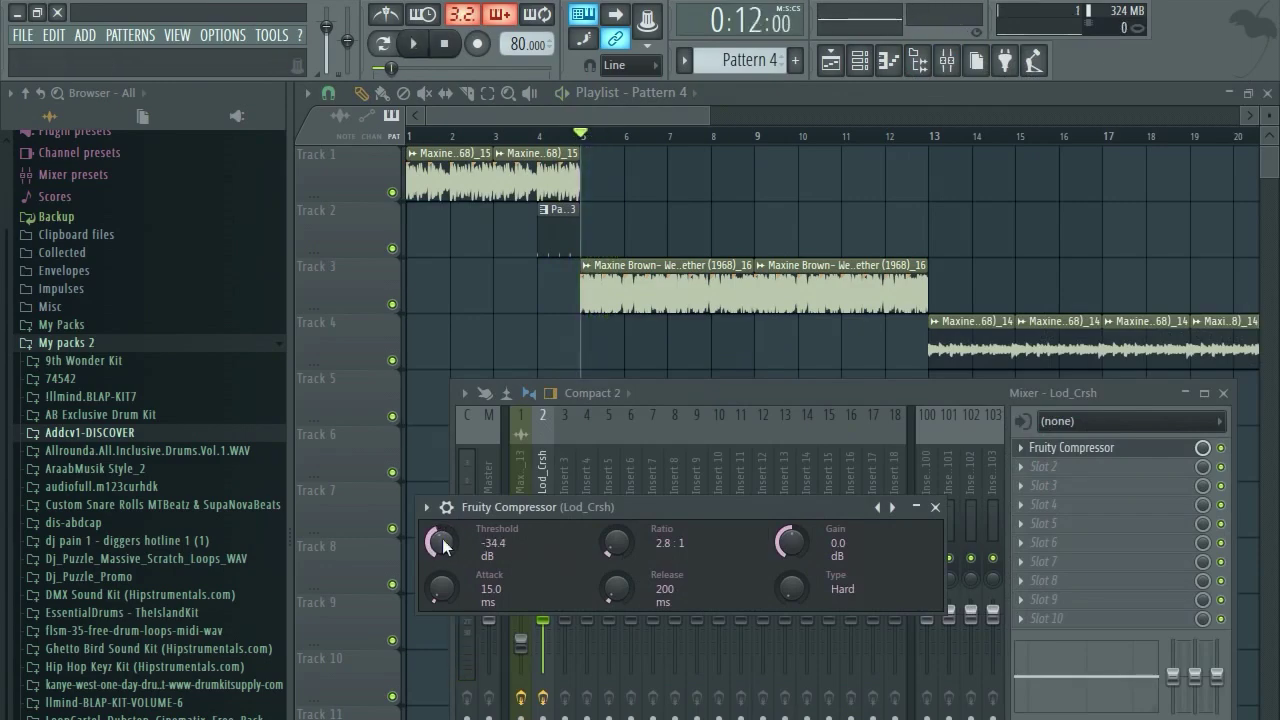
key(space)
key(space)
key(space)
drag(790, 540, 790, 515)
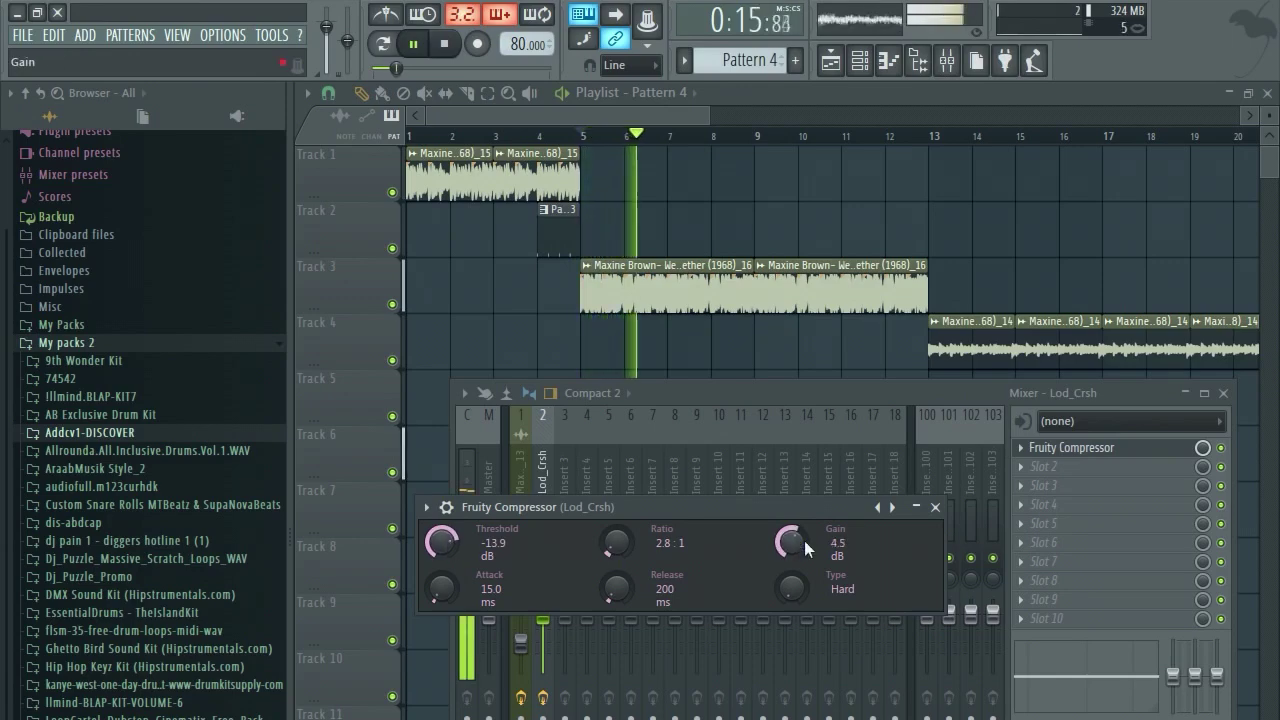
click(935, 507)
key(space)
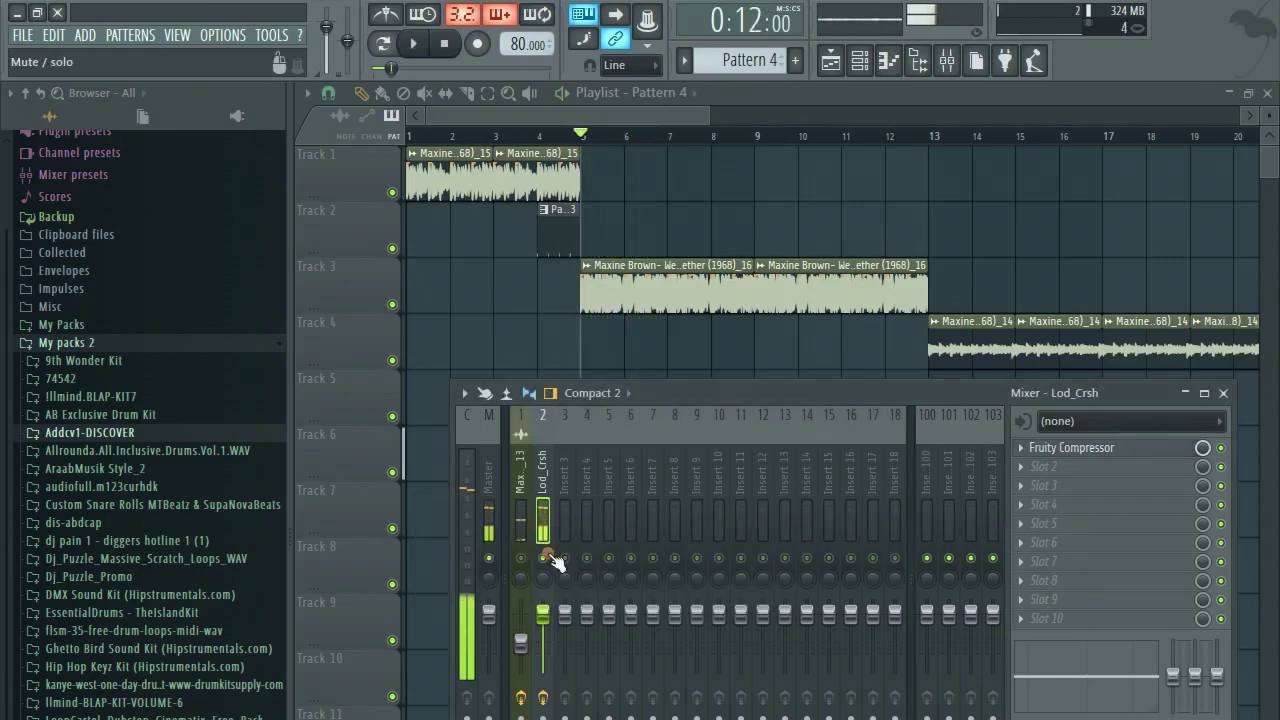
Raise the Maxine Brown sample's mixer track volume slightly and preview the song from bar 5.
drag(520, 643, 521, 631)
key(space)
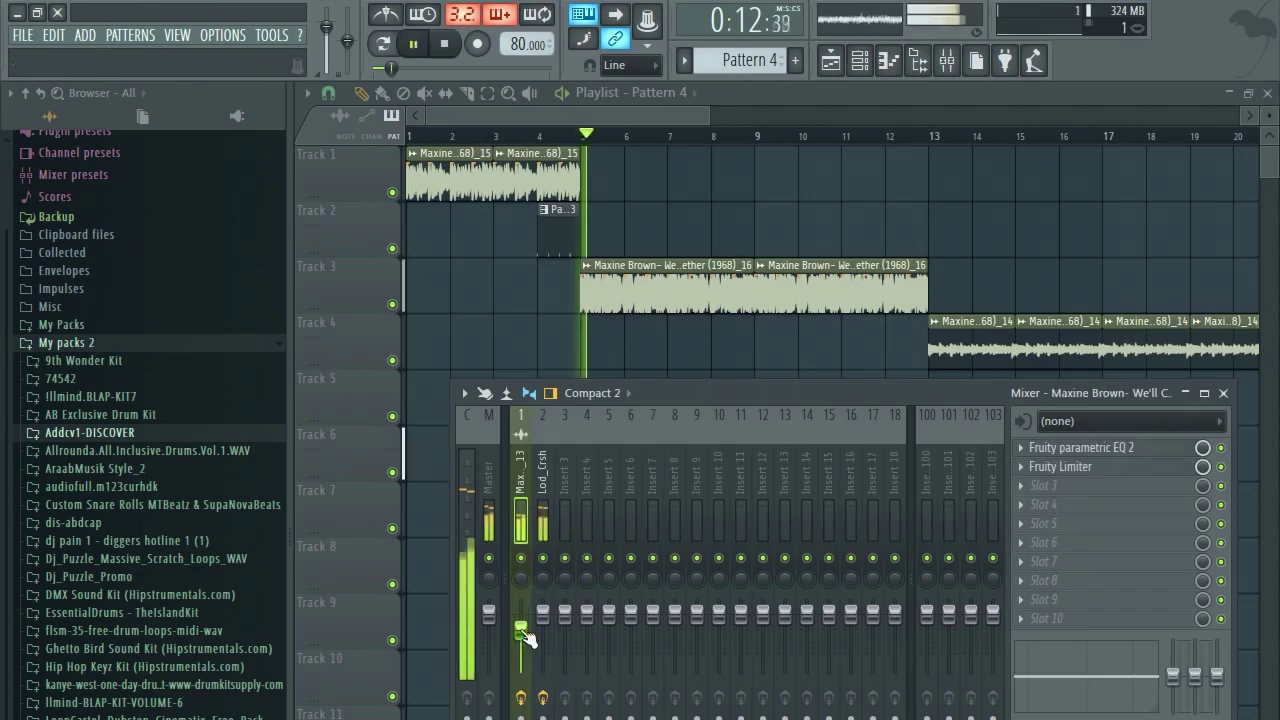
drag(666, 394, 696, 450)
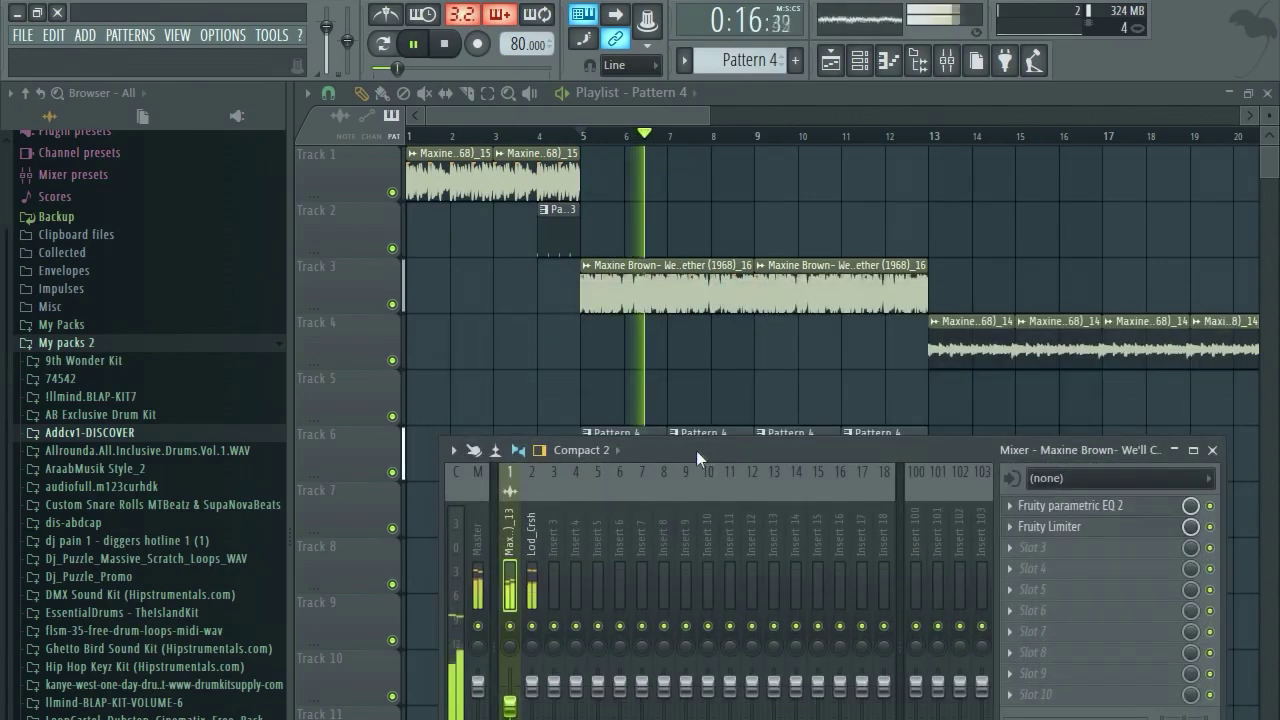
Stop playback and set the ADClosedHat032 channel's volume to 72% in the Channel rack.
click(859, 61)
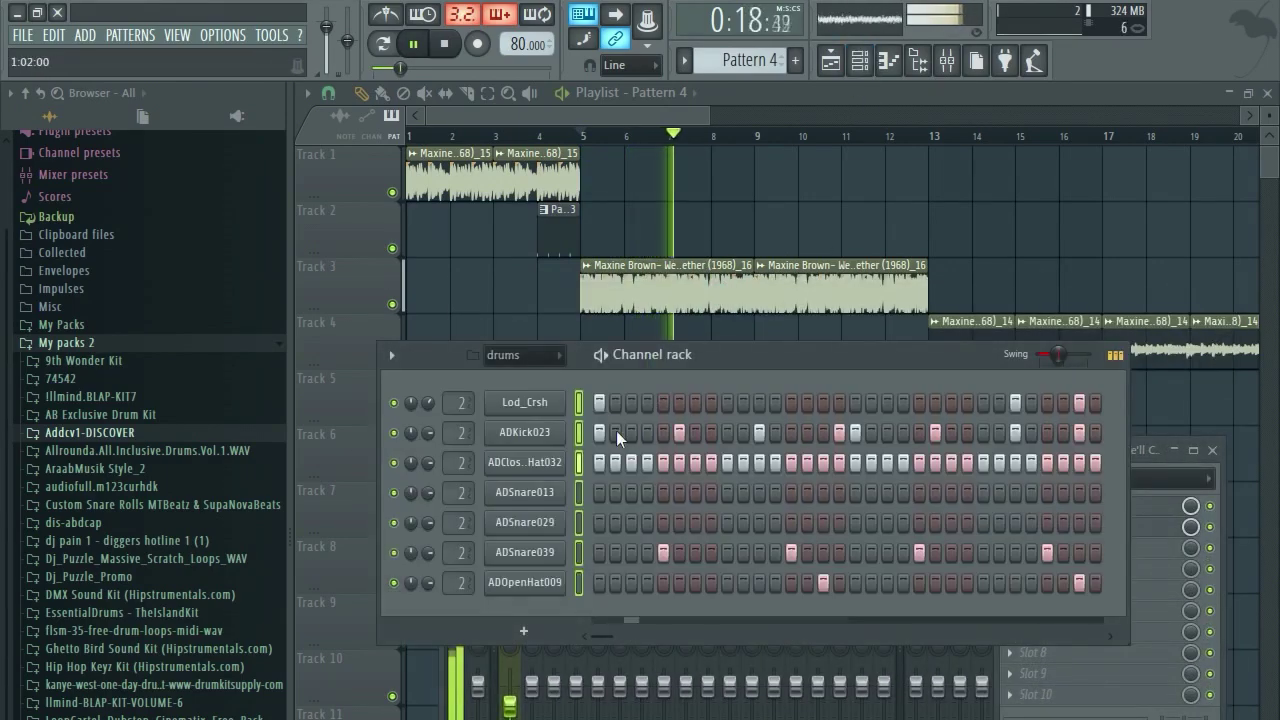
key(space)
drag(428, 460, 428, 466)
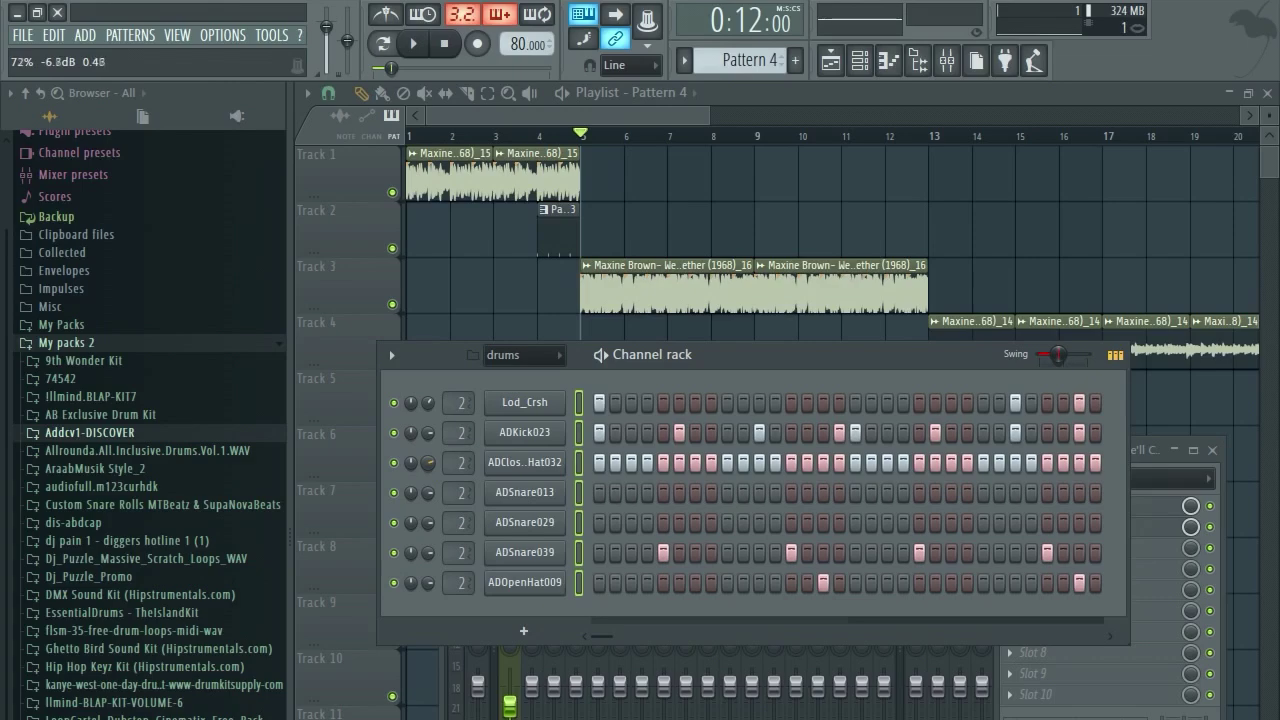
Solo the closed hat channel, preview it with different panning, and pan it 25% right.
right_click(397, 461)
click(406, 468)
key(space)
drag(408, 460, 408, 434)
key(space)
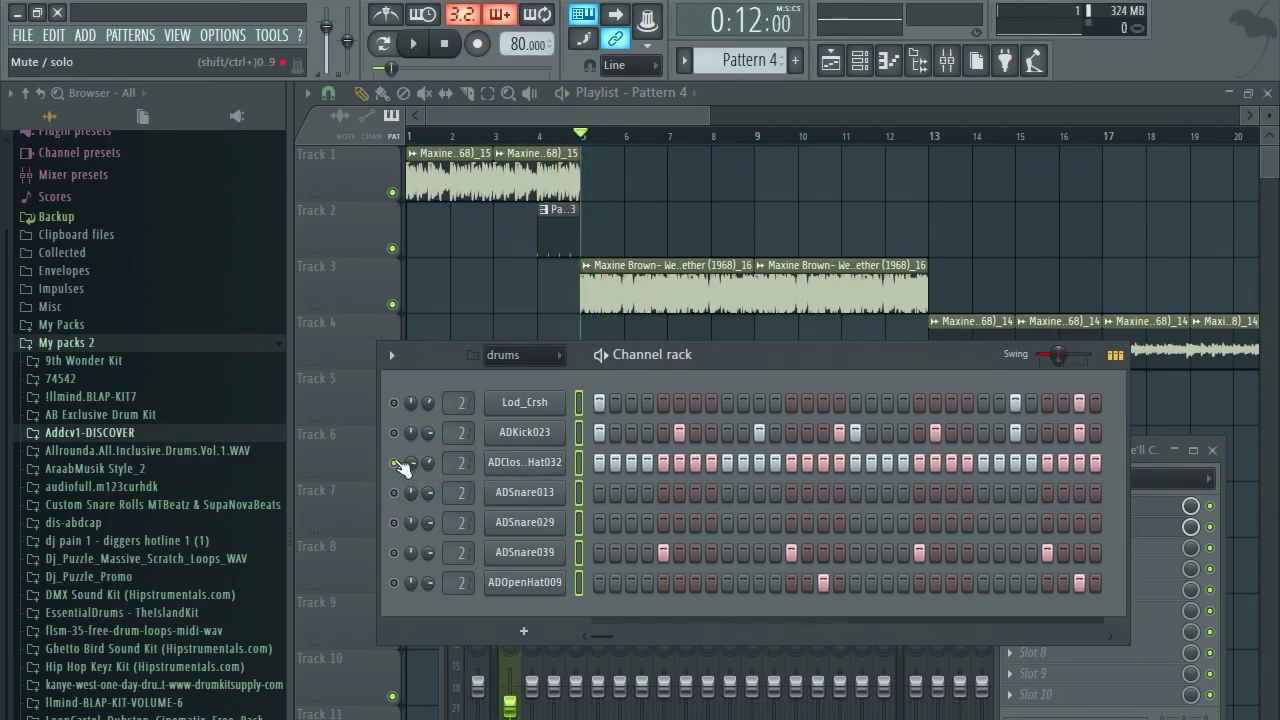
drag(408, 468, 408, 480)
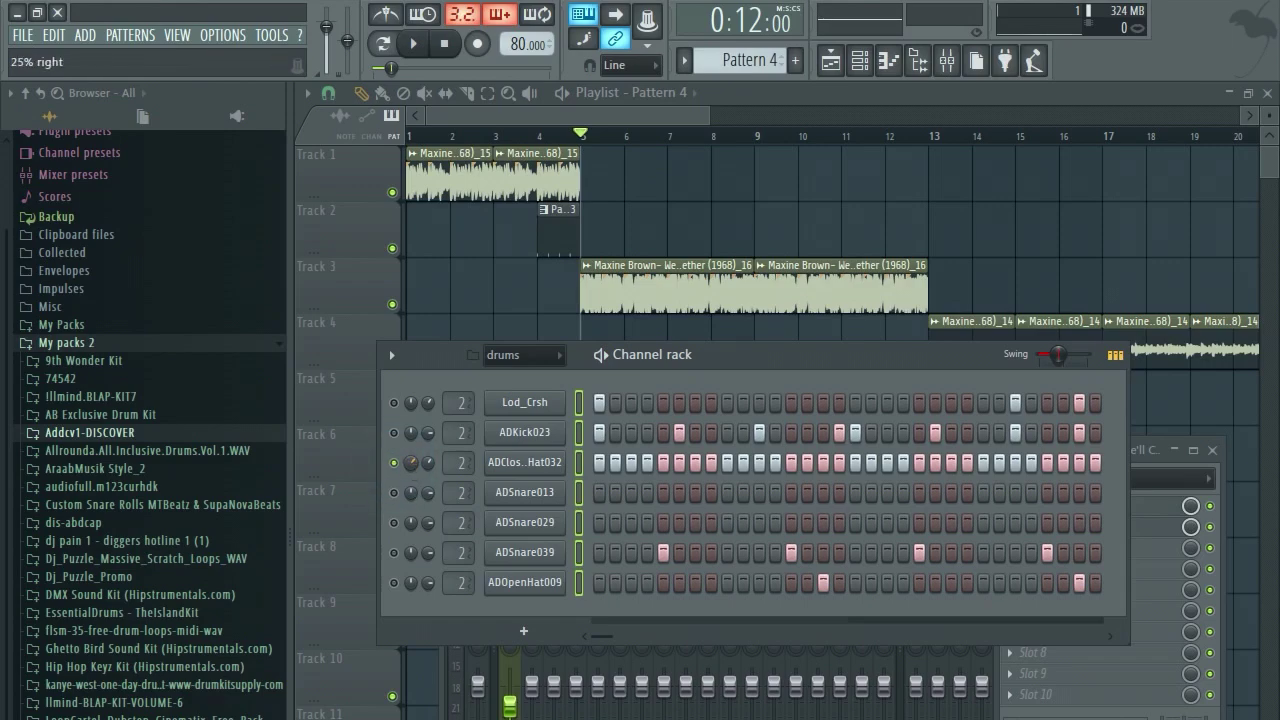
Unmute the crash, kick, snare and open hat channels so the whole drum kit plays.
click(393, 432)
click(393, 402)
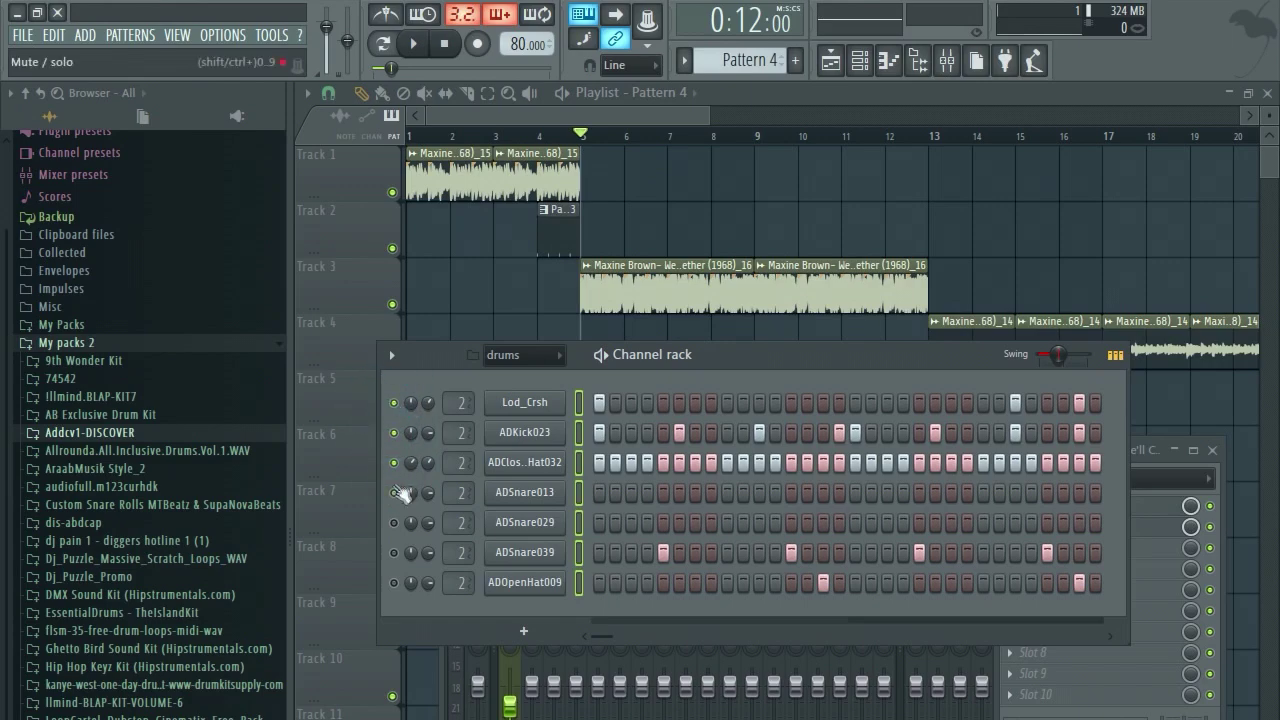
click(393, 522)
click(393, 552)
click(393, 582)
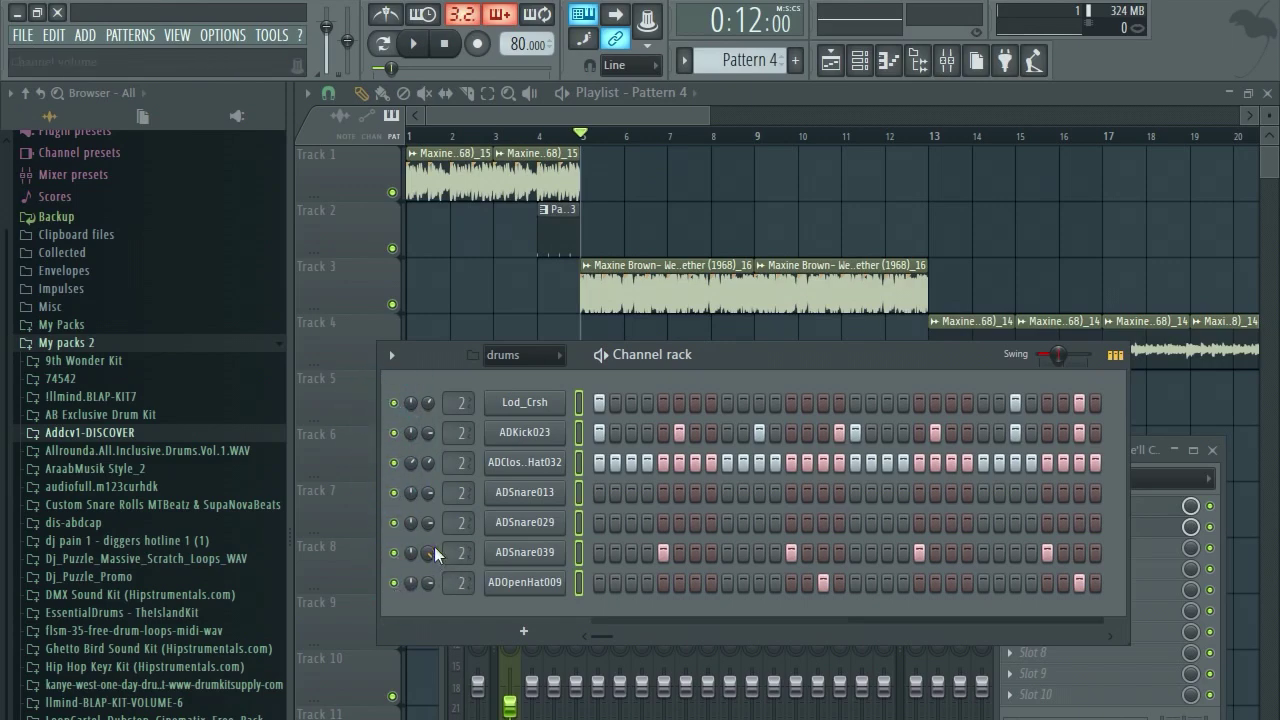
Preview the song with all drums, pan the ADOpenHat009 channel 35% right and play it again.
key(space)
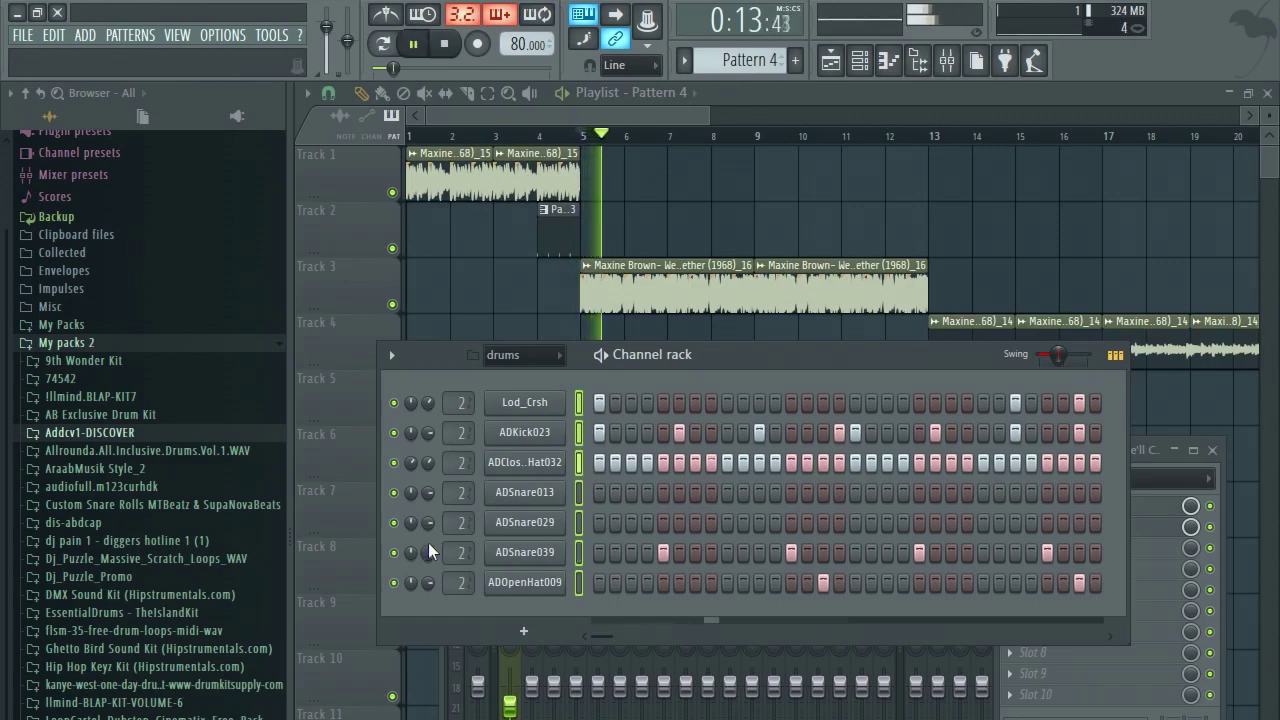
key(space)
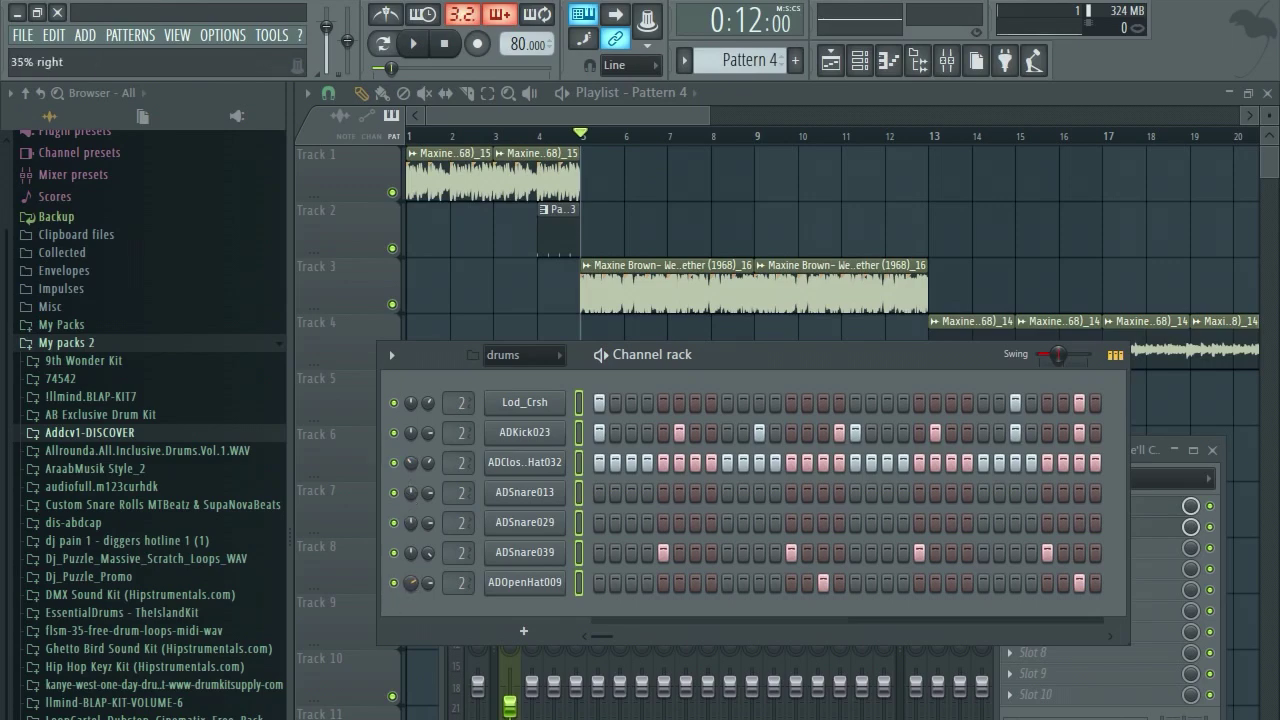
key(space)
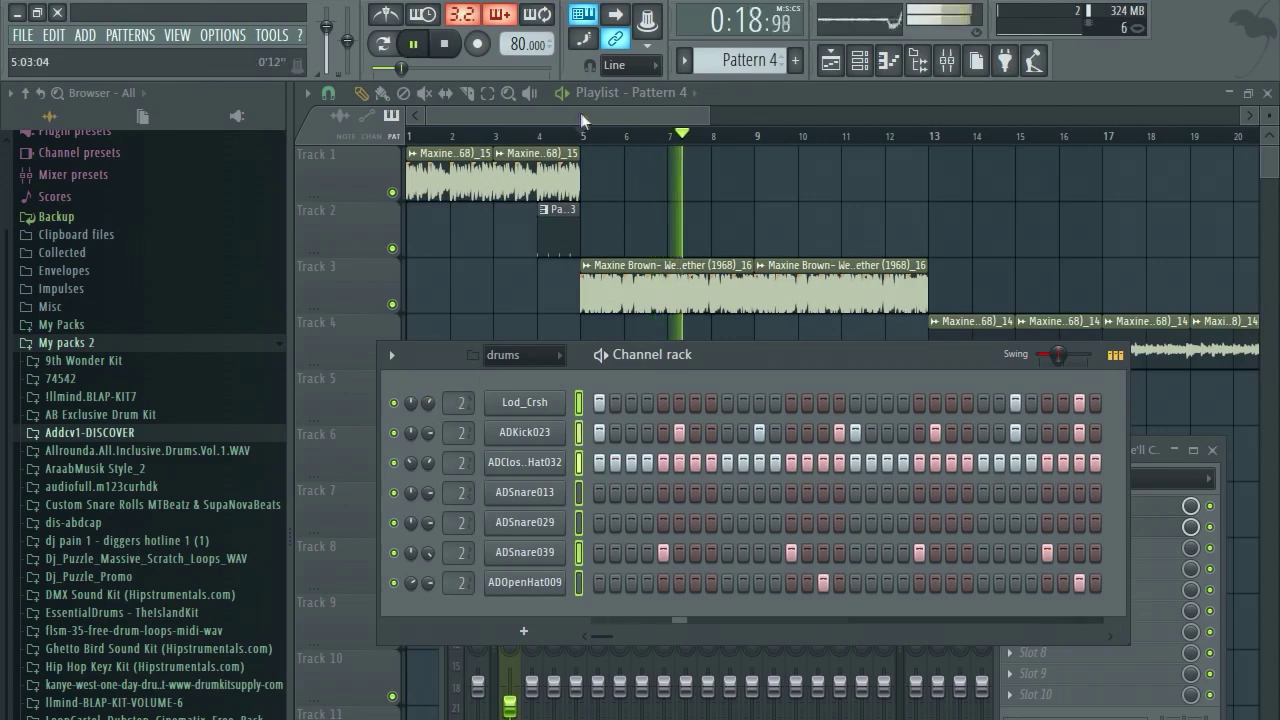
Compare the drums alone and with the sample by muting and restoring the Maxine Brown mixer track during playback.
click(452, 683)
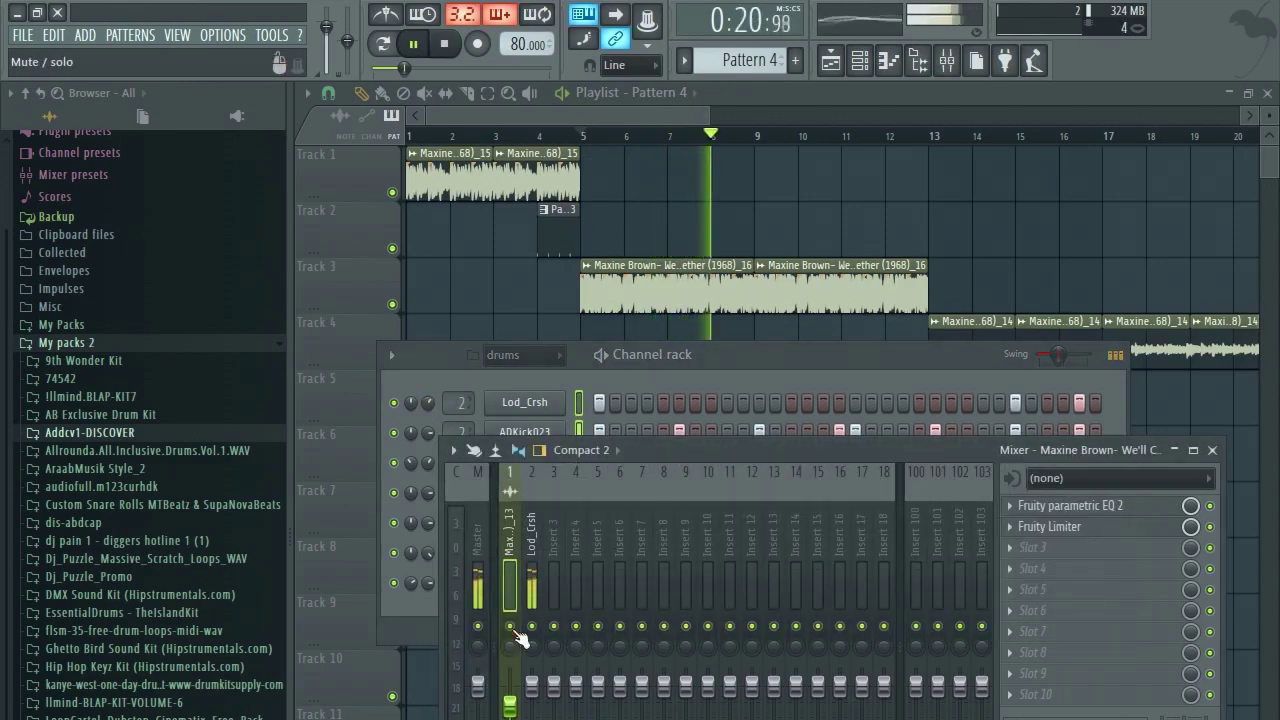
right_click(394, 404)
click(417, 419)
right_click(392, 403)
click(400, 416)
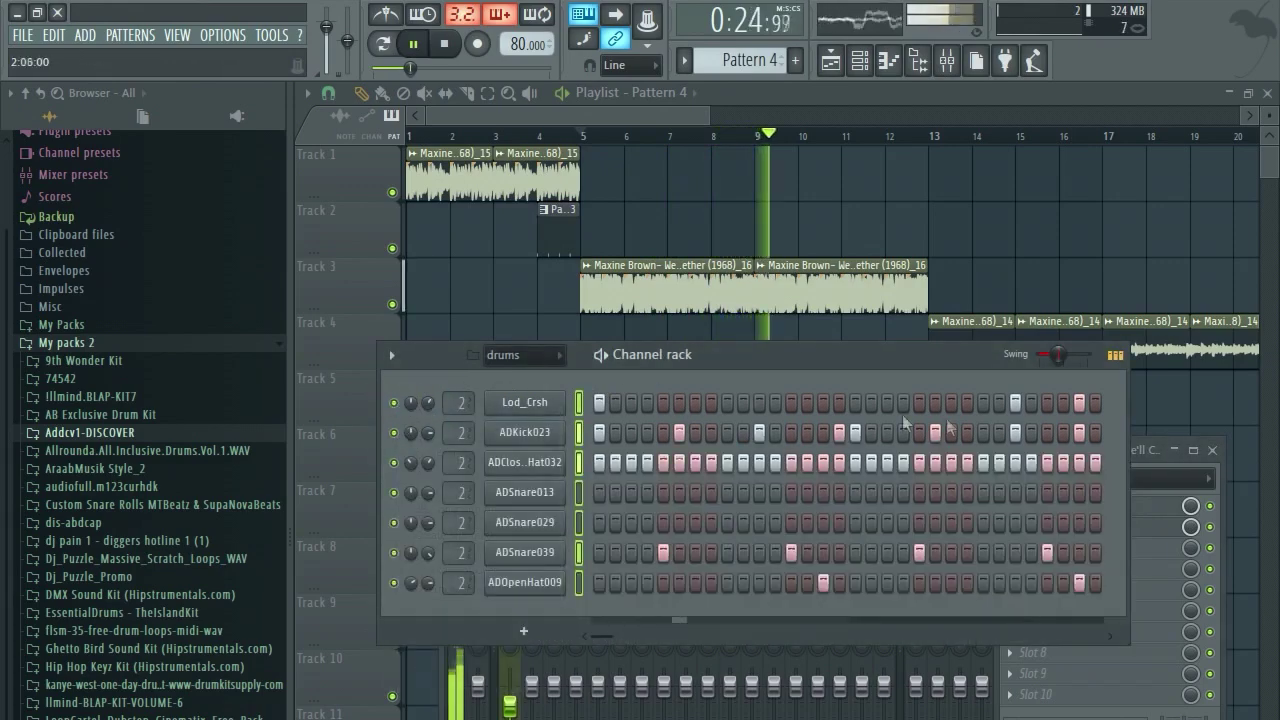
click(1156, 460)
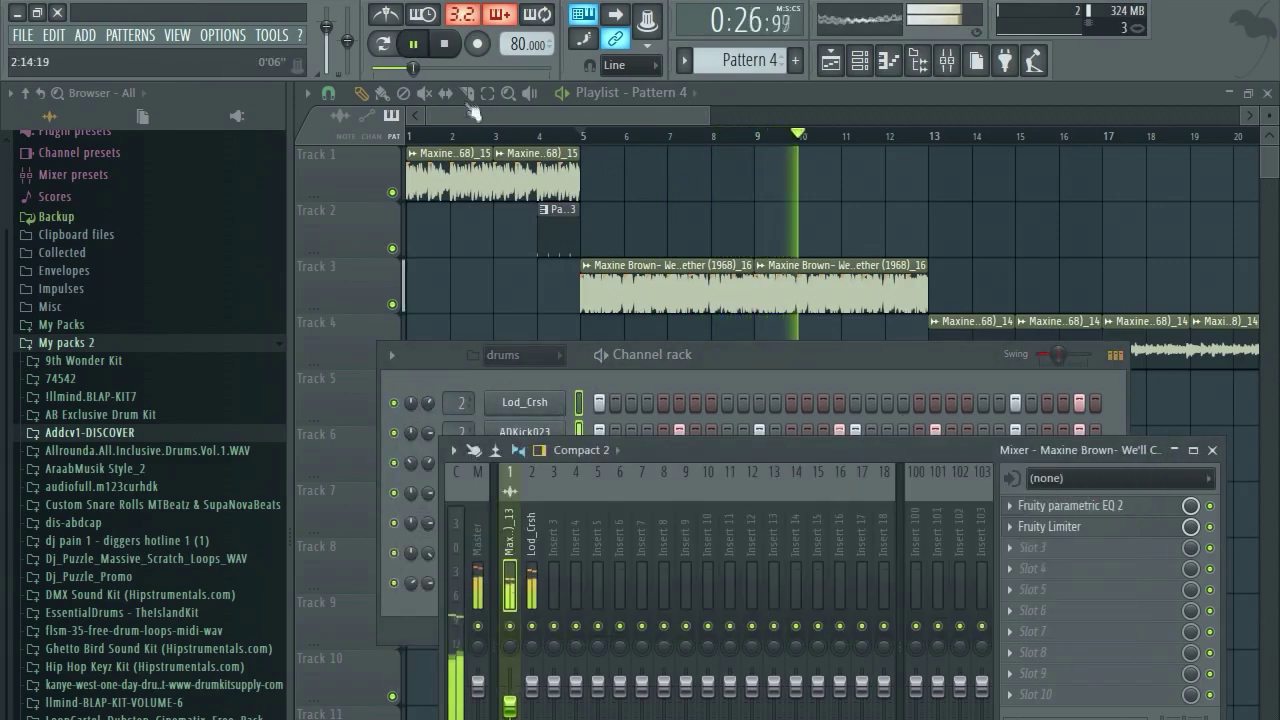
Copy the four Pattern 4 clips on Track 6 to bar 13 and add more Pattern 4 clips from bar 21.
drag(500, 443, 697, 448)
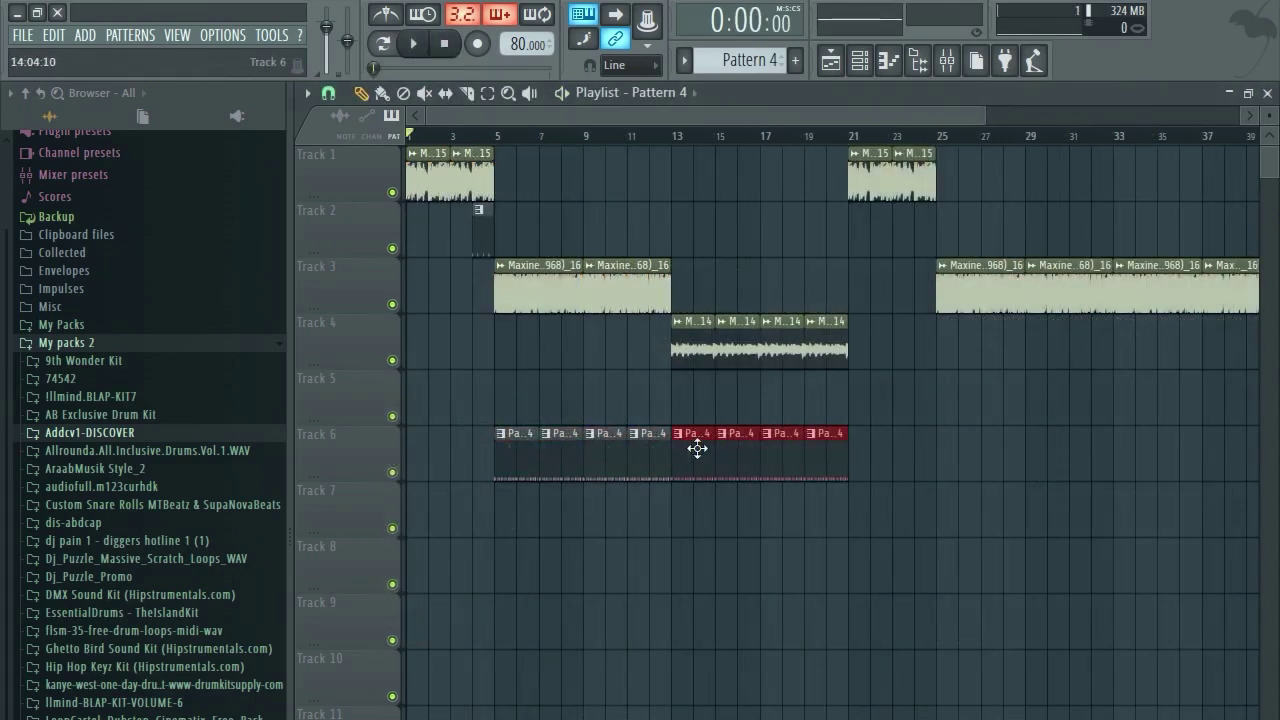
click(852, 402)
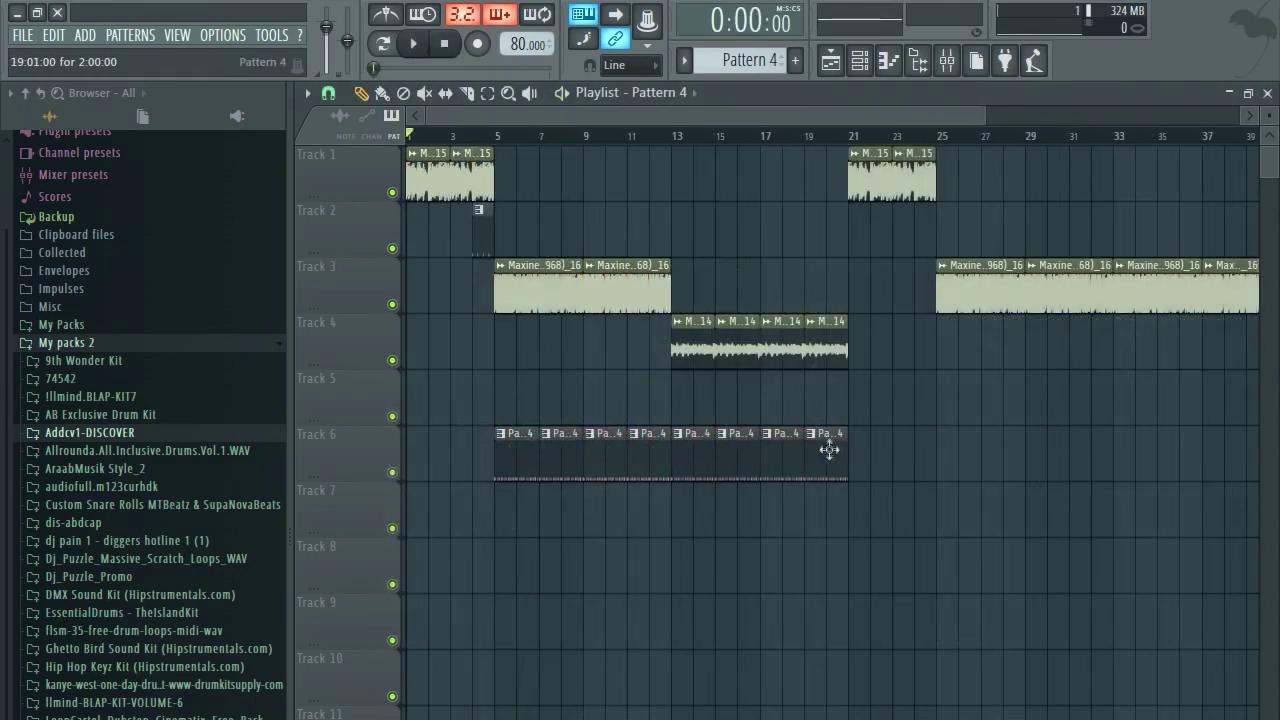
click(867, 452)
click(899, 445)
Place a Pattern 3 clip at bar 24 on Track 2 and end the Track 6 Pattern 4 run at that bar.
click(470, 215)
click(910, 228)
scroll(901, 457, up, 2)
click(901, 457)
scroll(886, 460, down, 2)
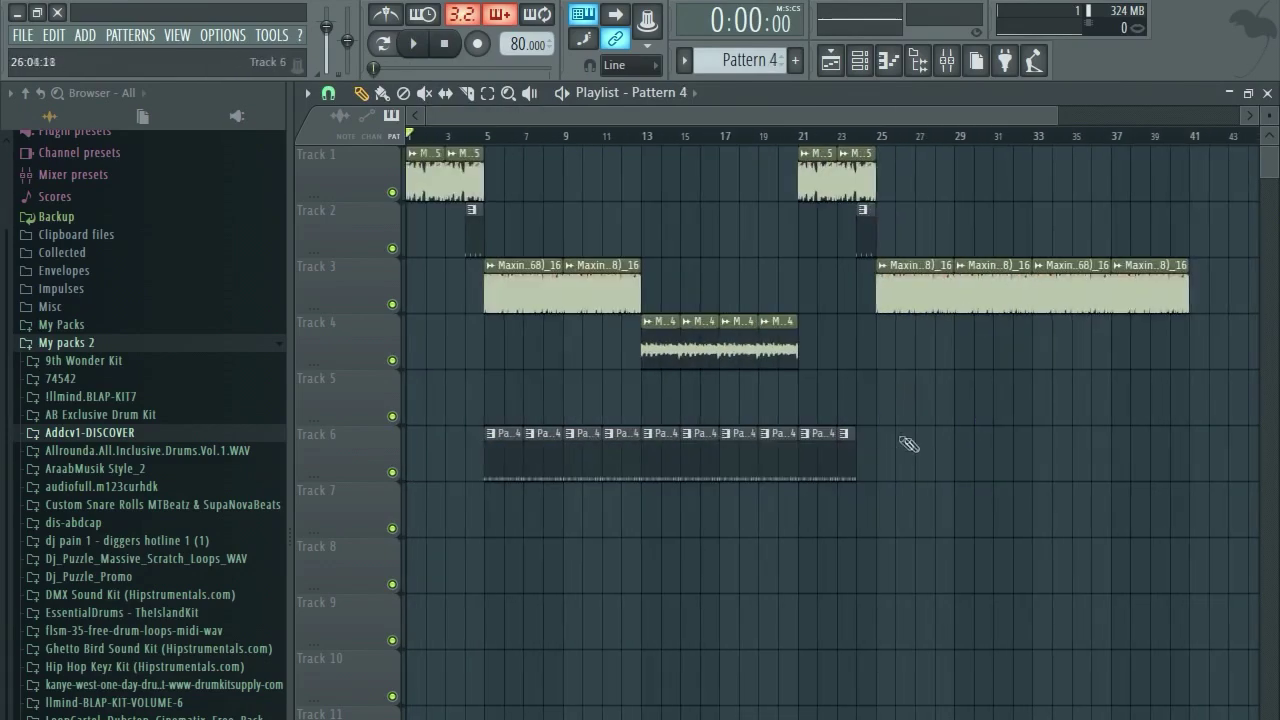
Copy Pattern 4 clips along Track 6 to fill bars 25 through 40 under the last Track 3 samples.
drag(430, 369, 678, 486)
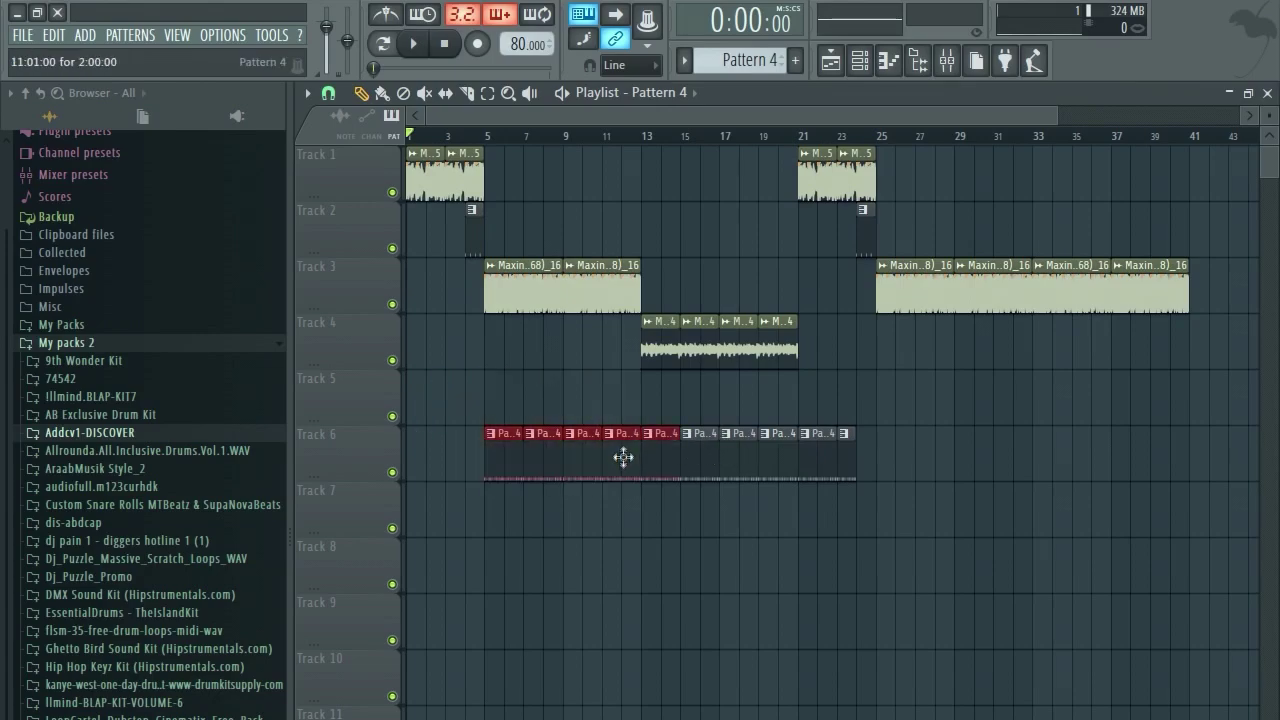
drag(452, 372, 1174, 451)
click(1143, 400)
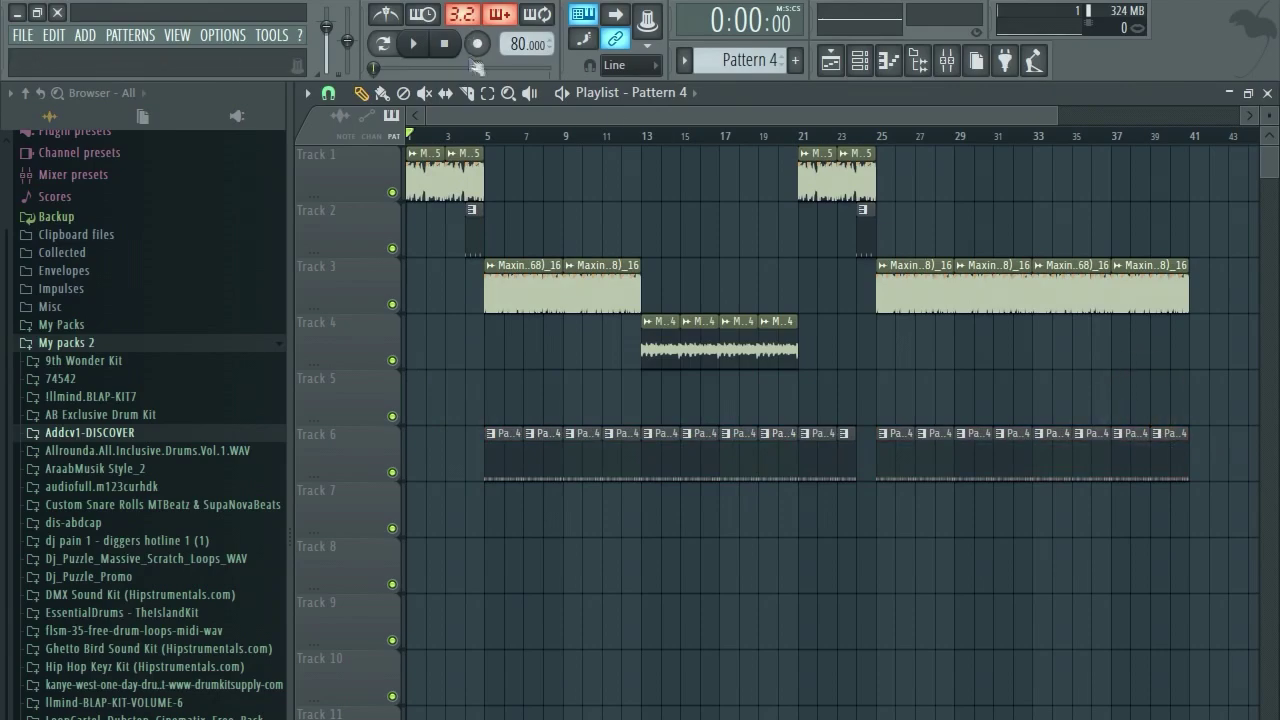
Reset the main volume to its default and collapse the My packs 2 folder in the Browser.
right_click(343, 38)
click(400, 113)
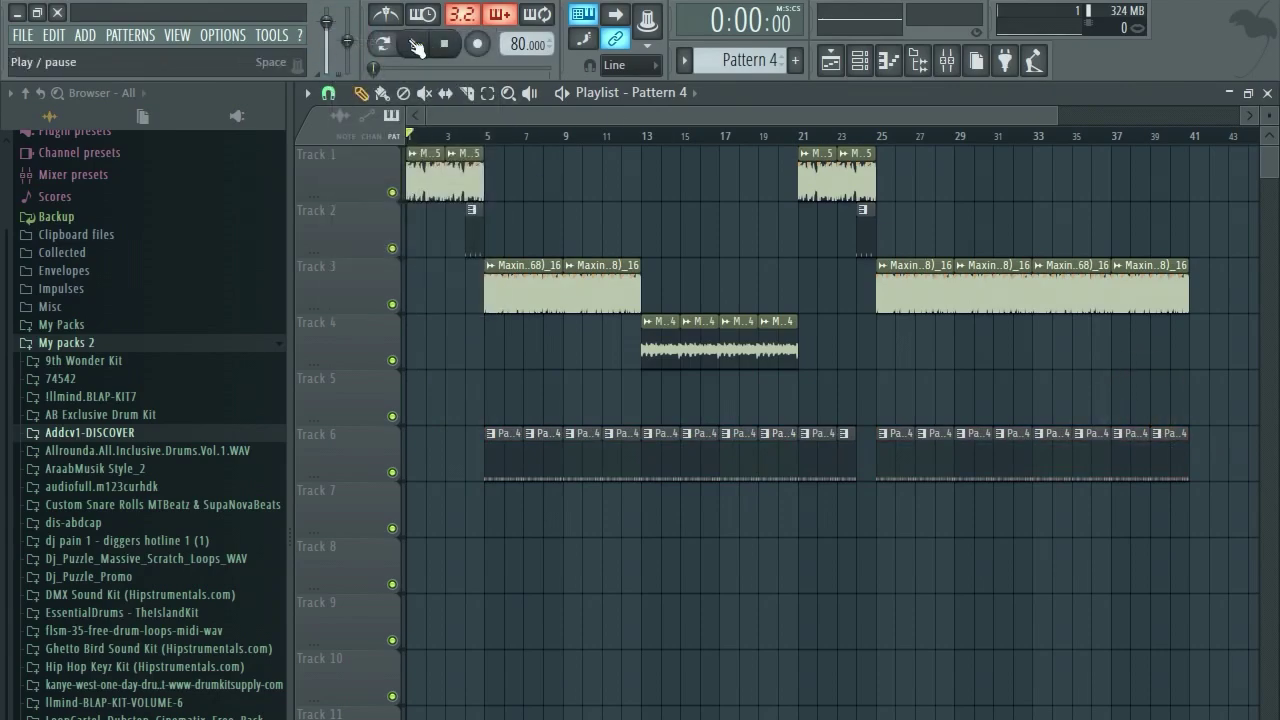
click(120, 343)
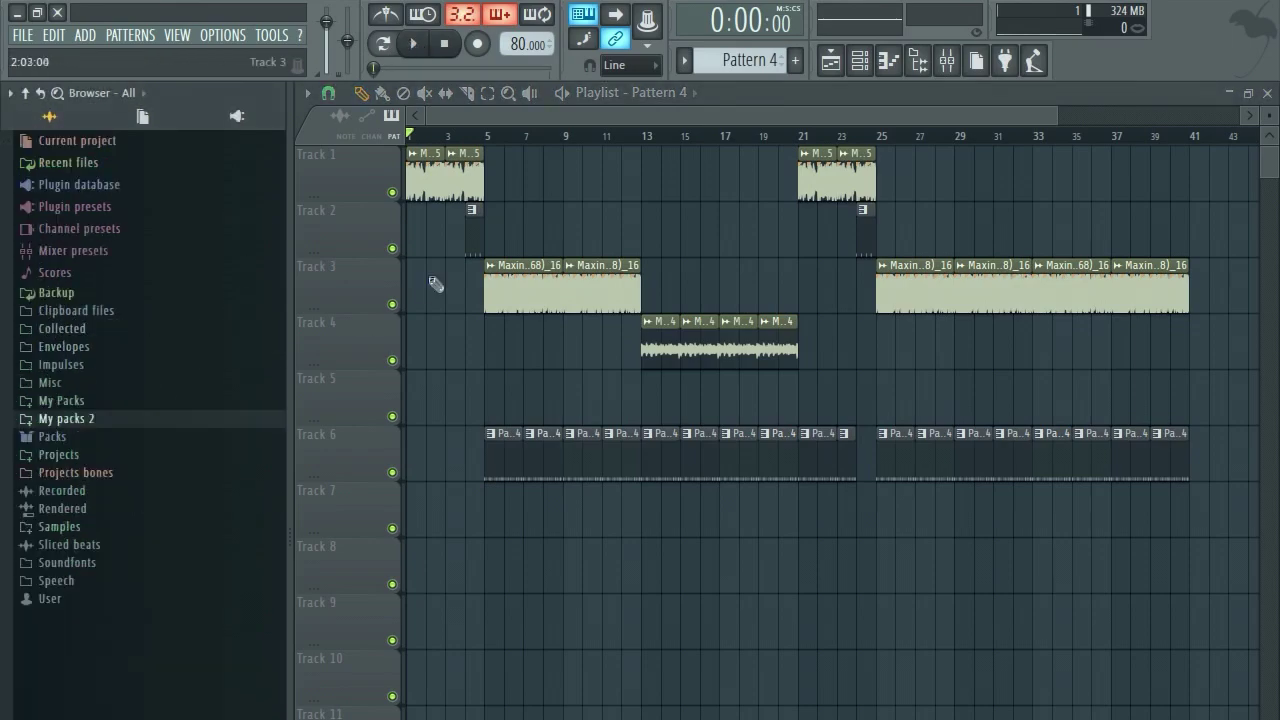
Review the drum channels and the Playlist arrangement, and play the whole song from bar 1.
click(859, 60)
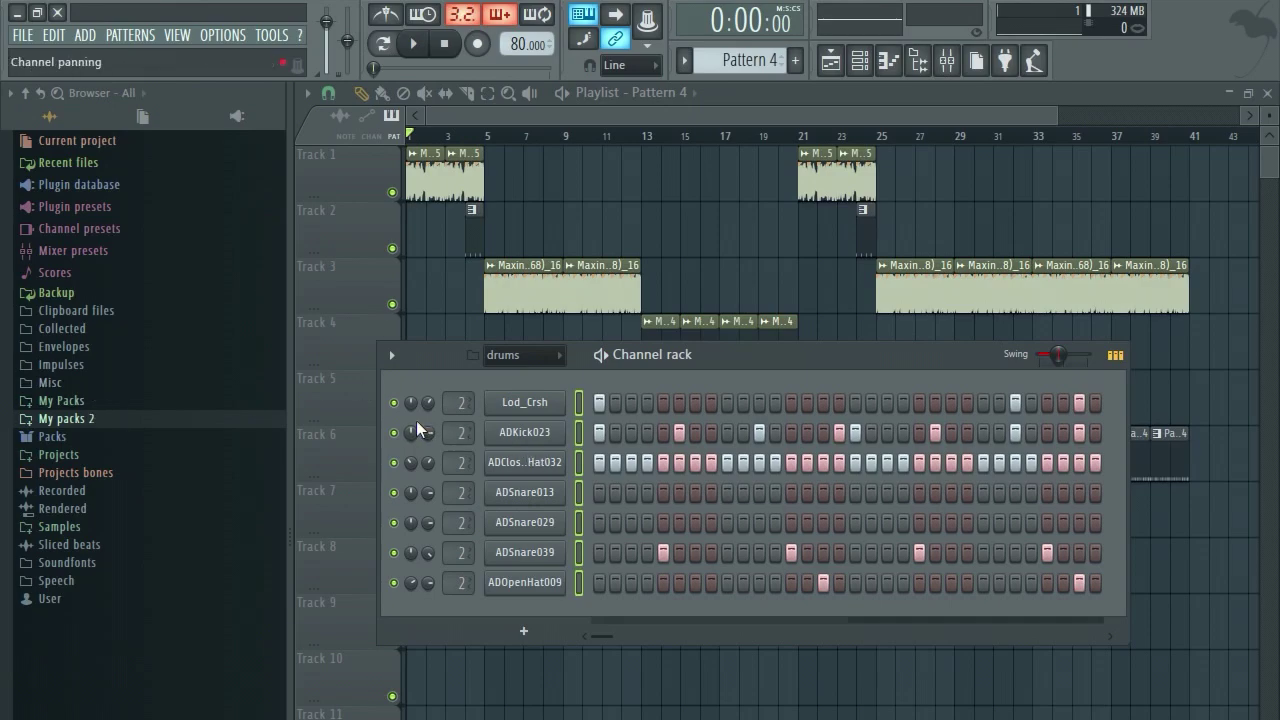
key(F6)
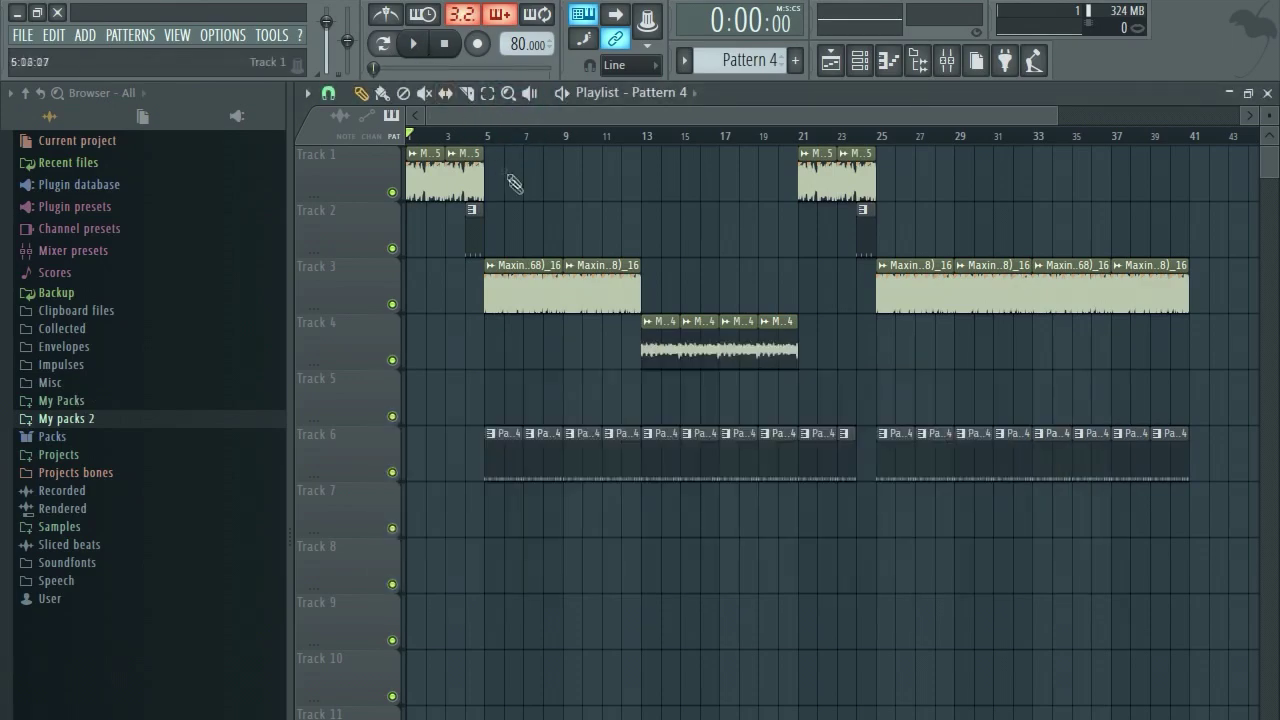
scroll(519, 270, up, 5)
drag(544, 116, 528, 119)
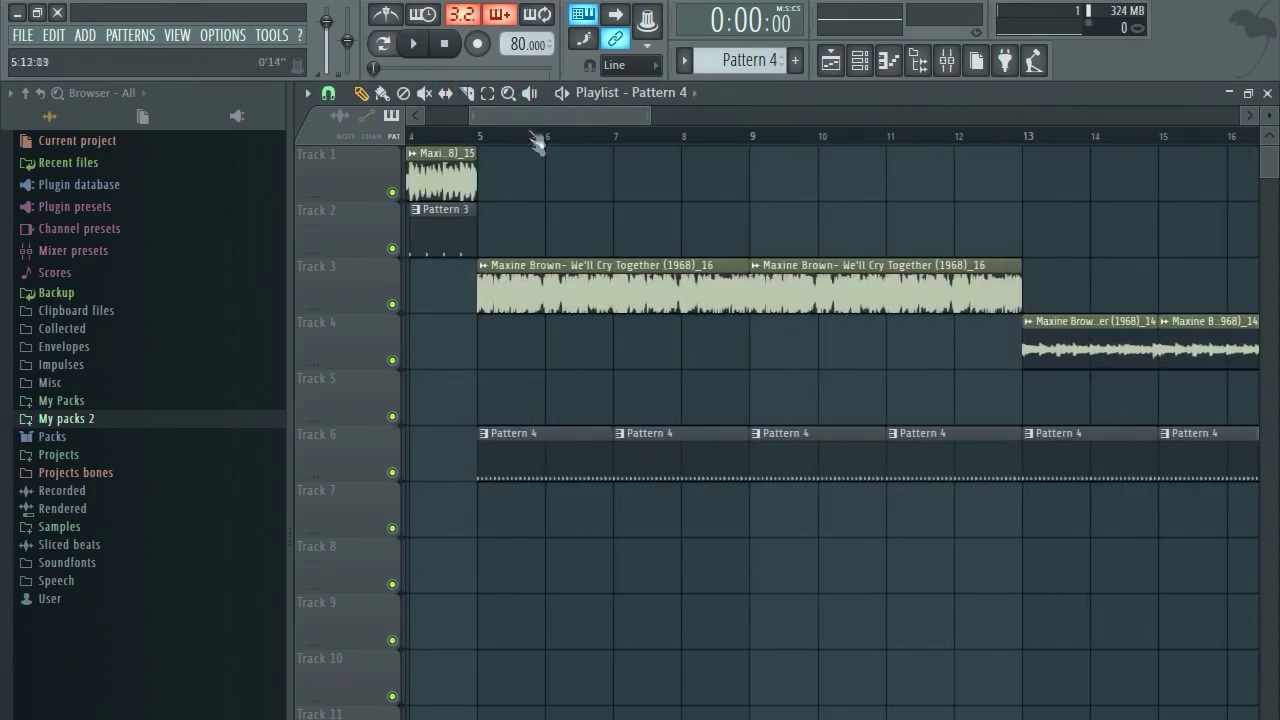
scroll(463, 190, down, 5)
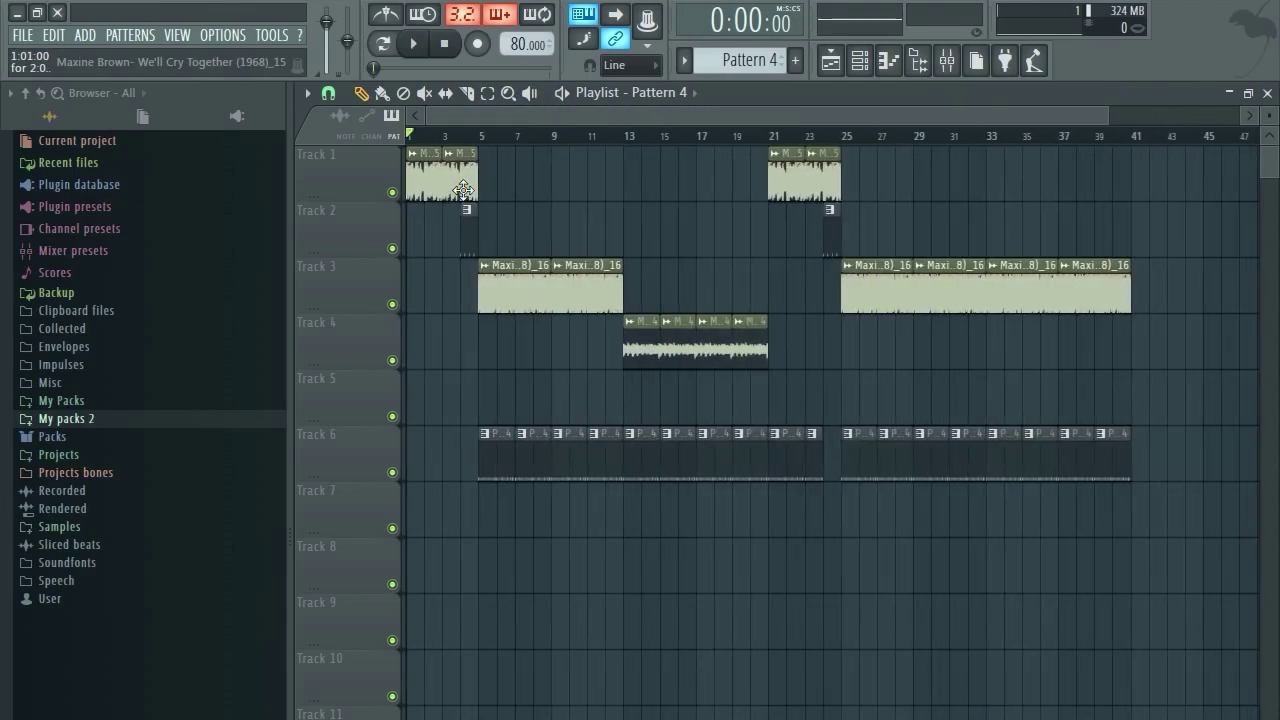
key(space)
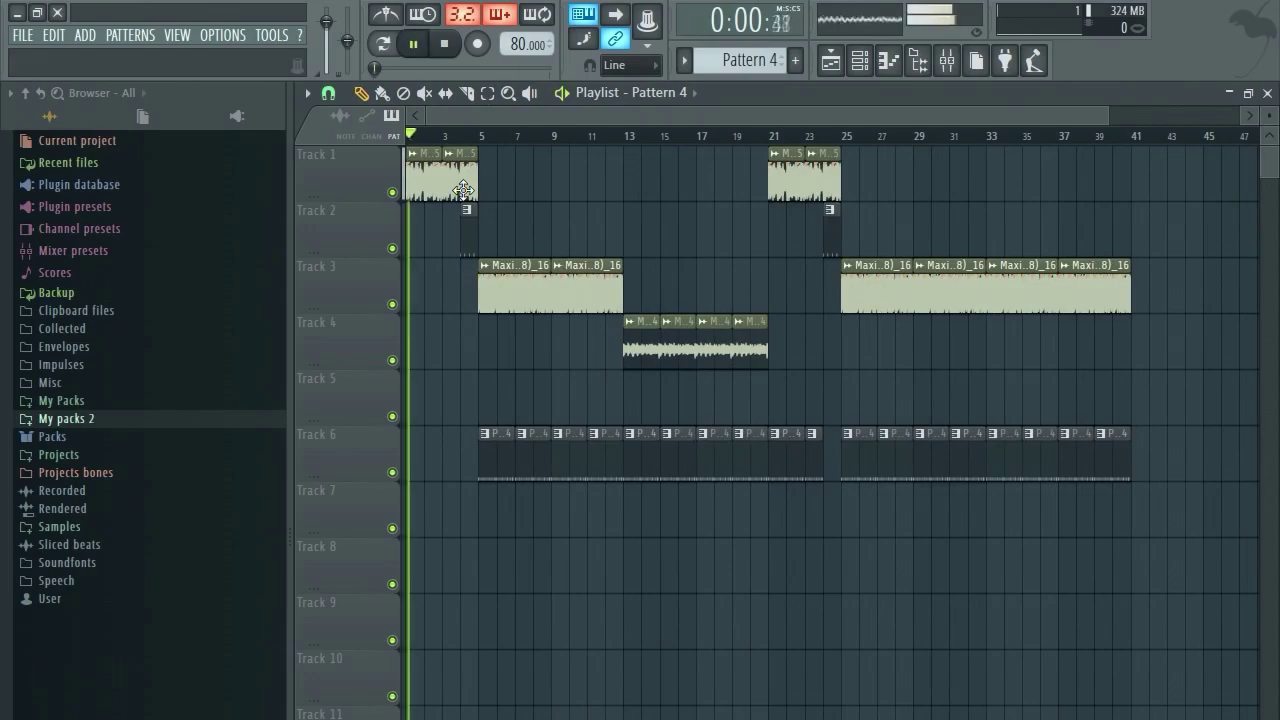